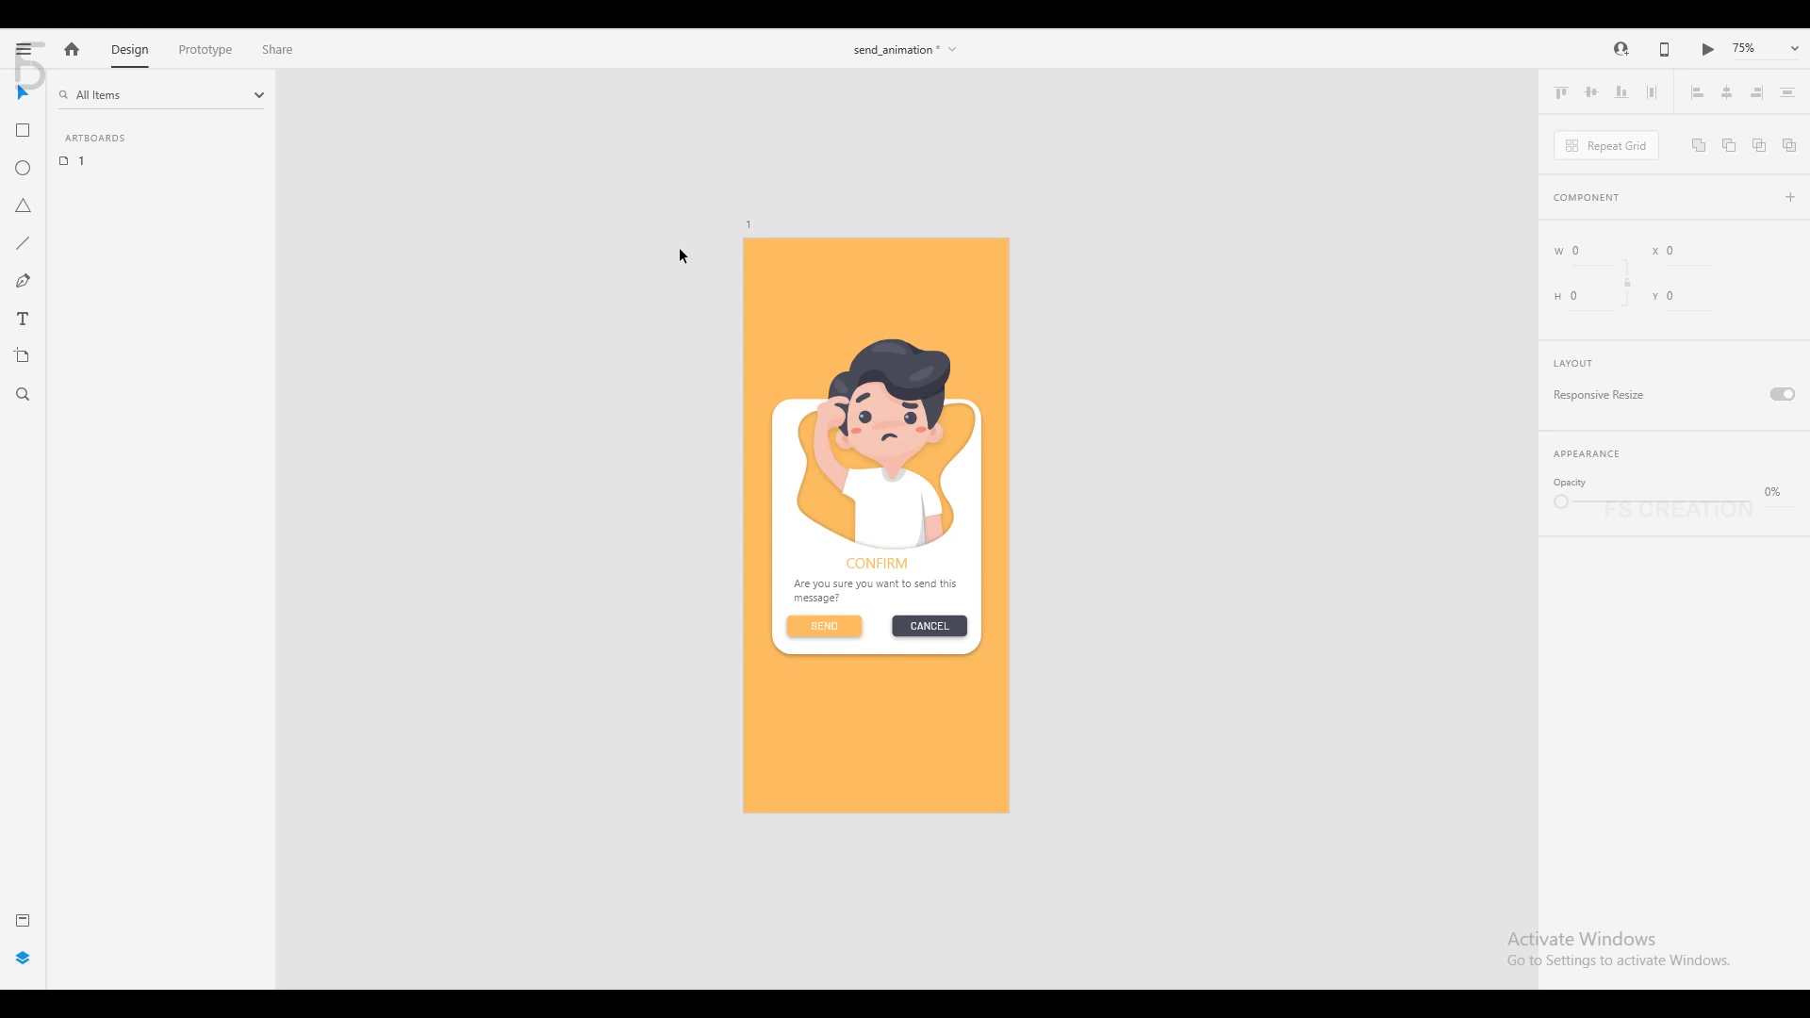
Duplicate the SEND button and rename the copy Send Btn_2.
{"action": "key", "text": "ctrl+equal"}
{"action": "key", "text": "ctrl+equal"}
{"action": "key", "text": "ctrl+equal"}
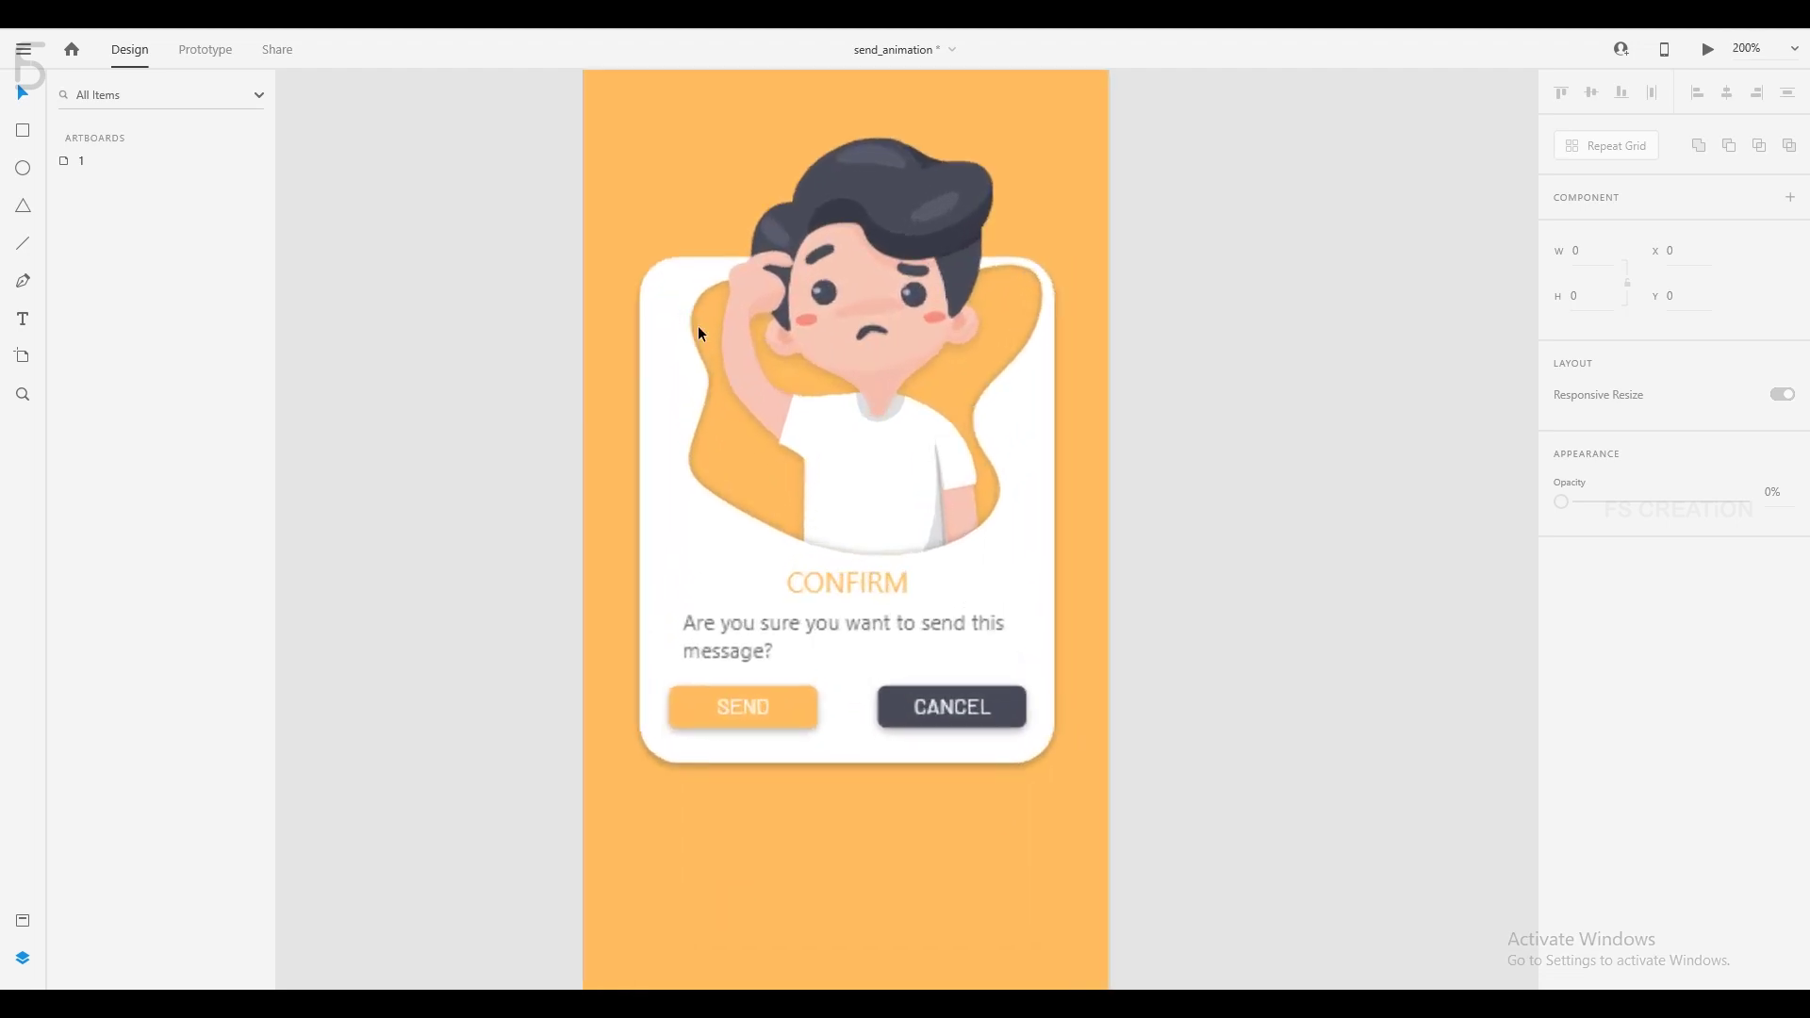
{"action": "key", "text": "ctrl+minus"}
{"action": "key", "text": "ctrl+minus"}
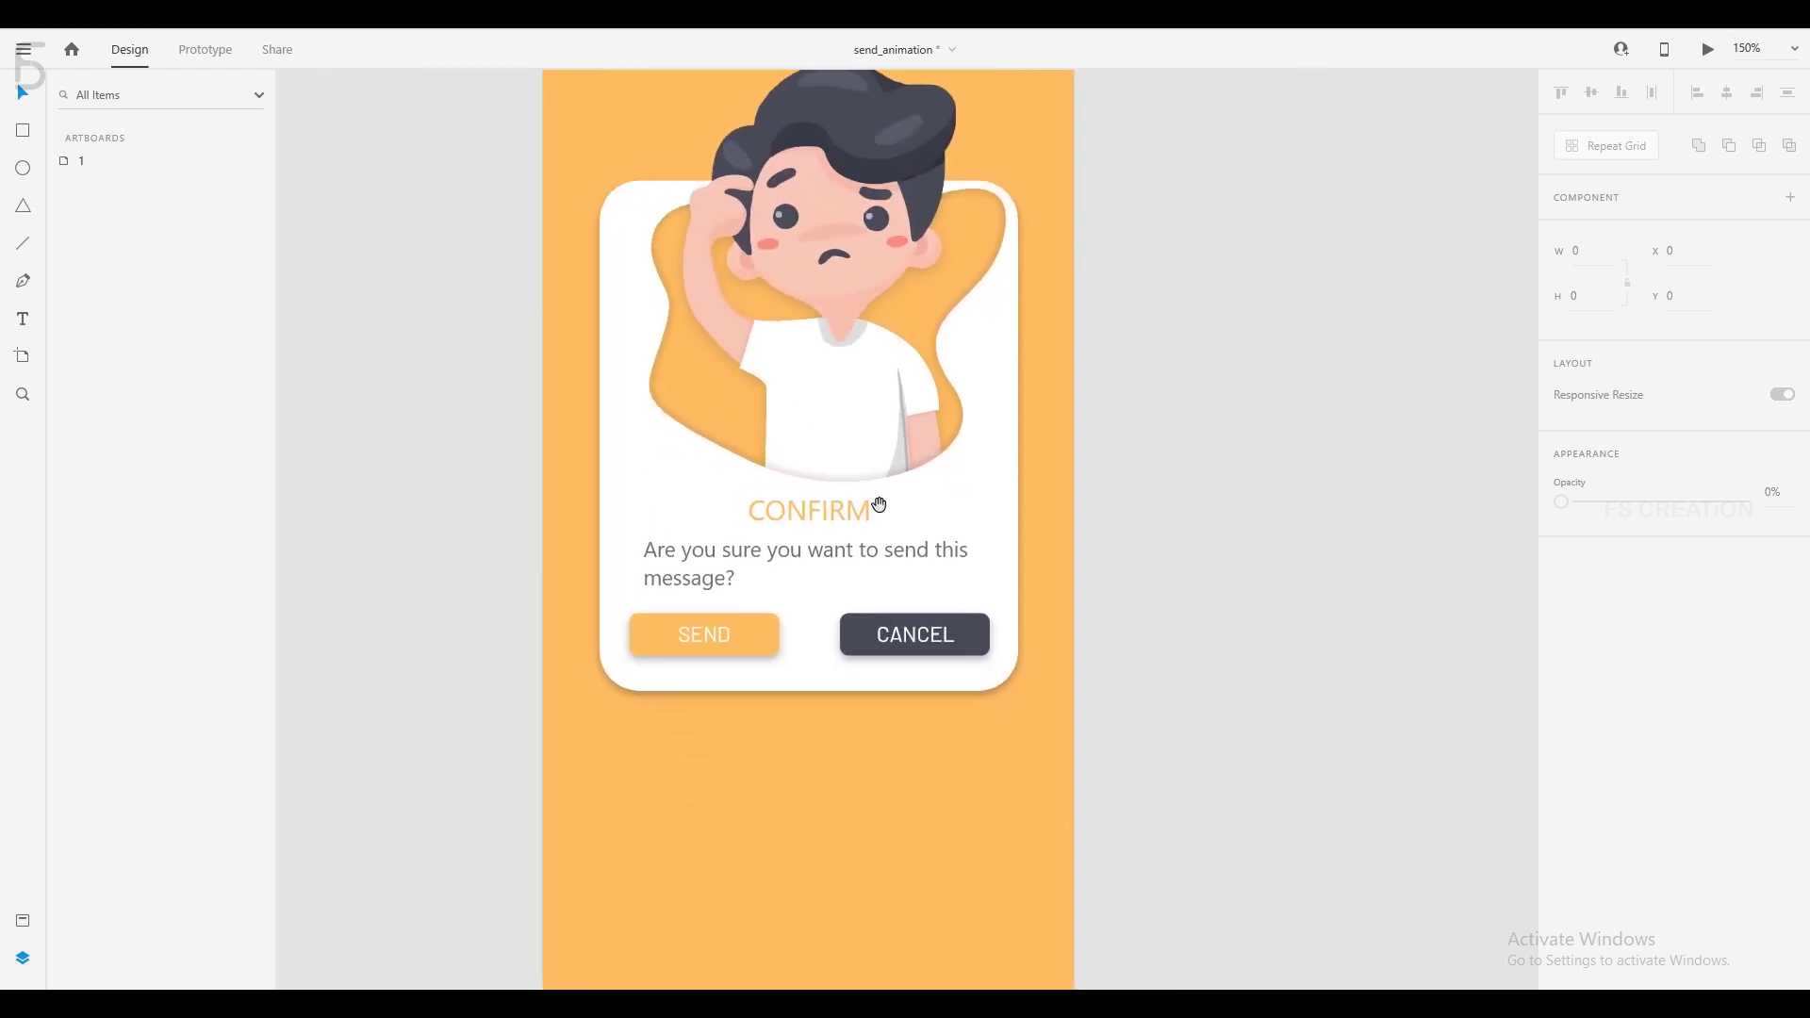
{"action": "left_click", "coordinate": [760, 635]}
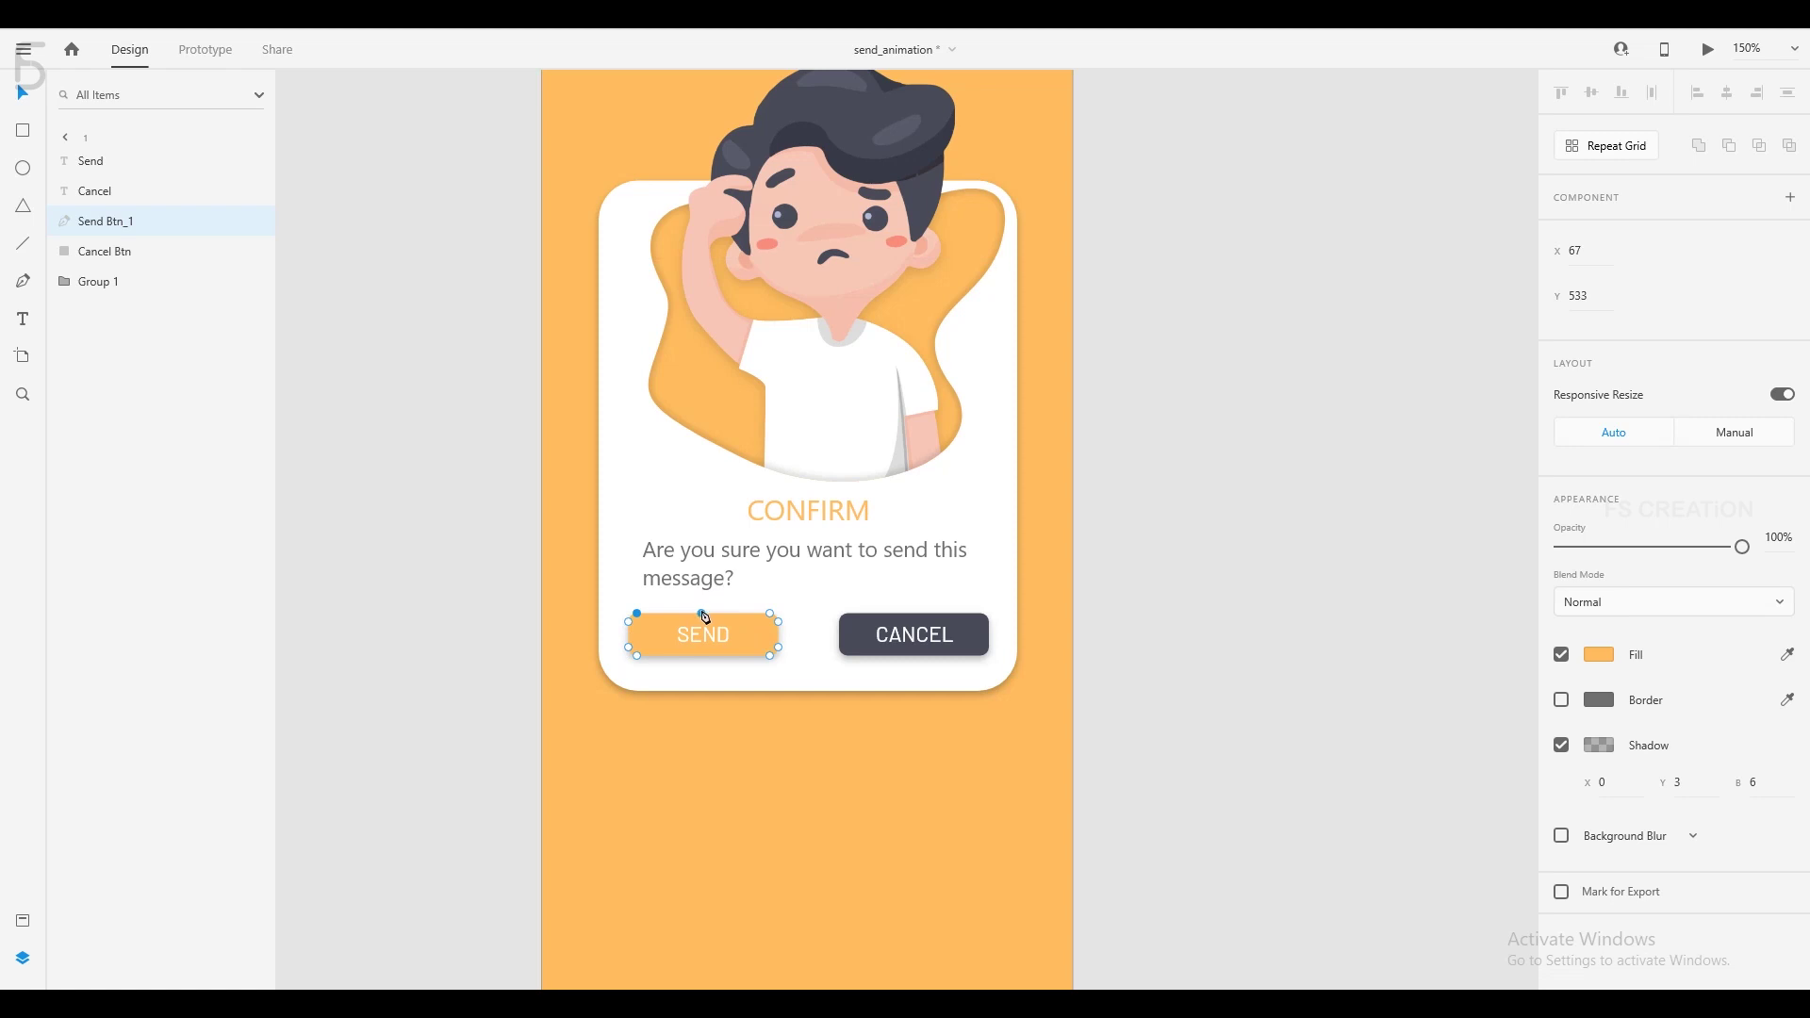
{"action": "left_click", "coordinate": [702, 613]}
{"action": "left_click", "coordinate": [702, 655]}
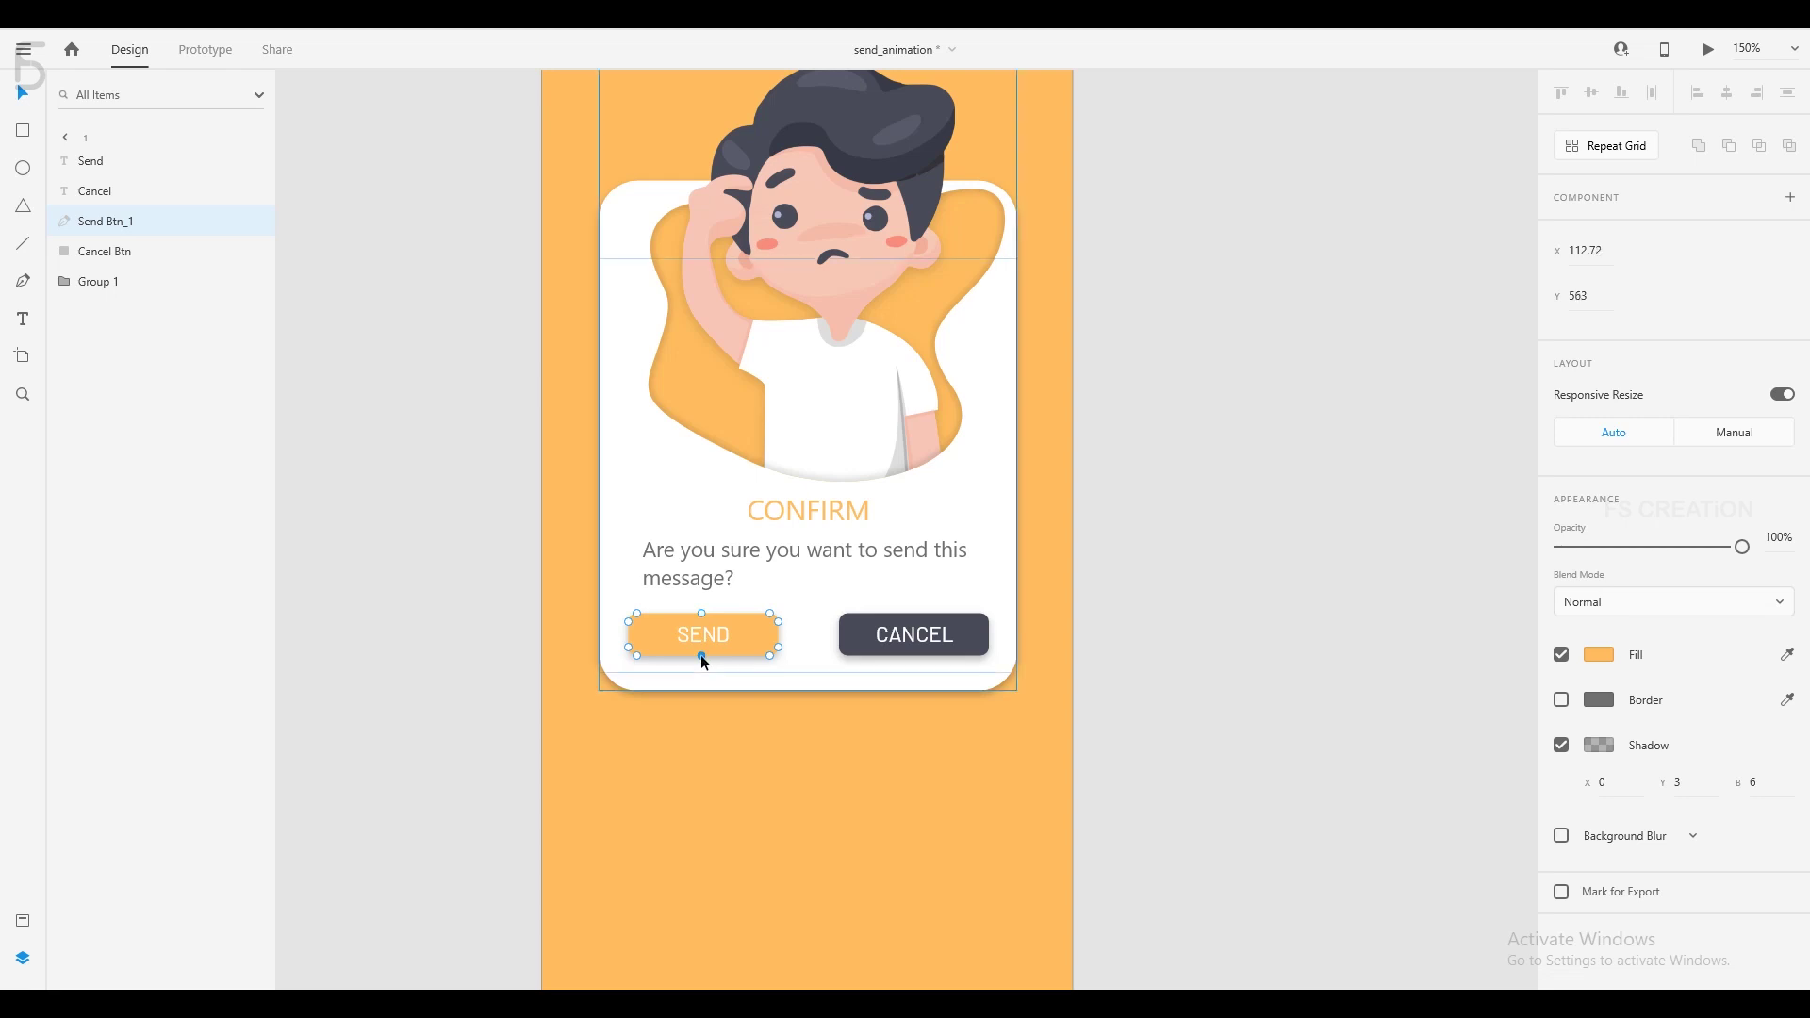
{"action": "key", "text": "Escape"}
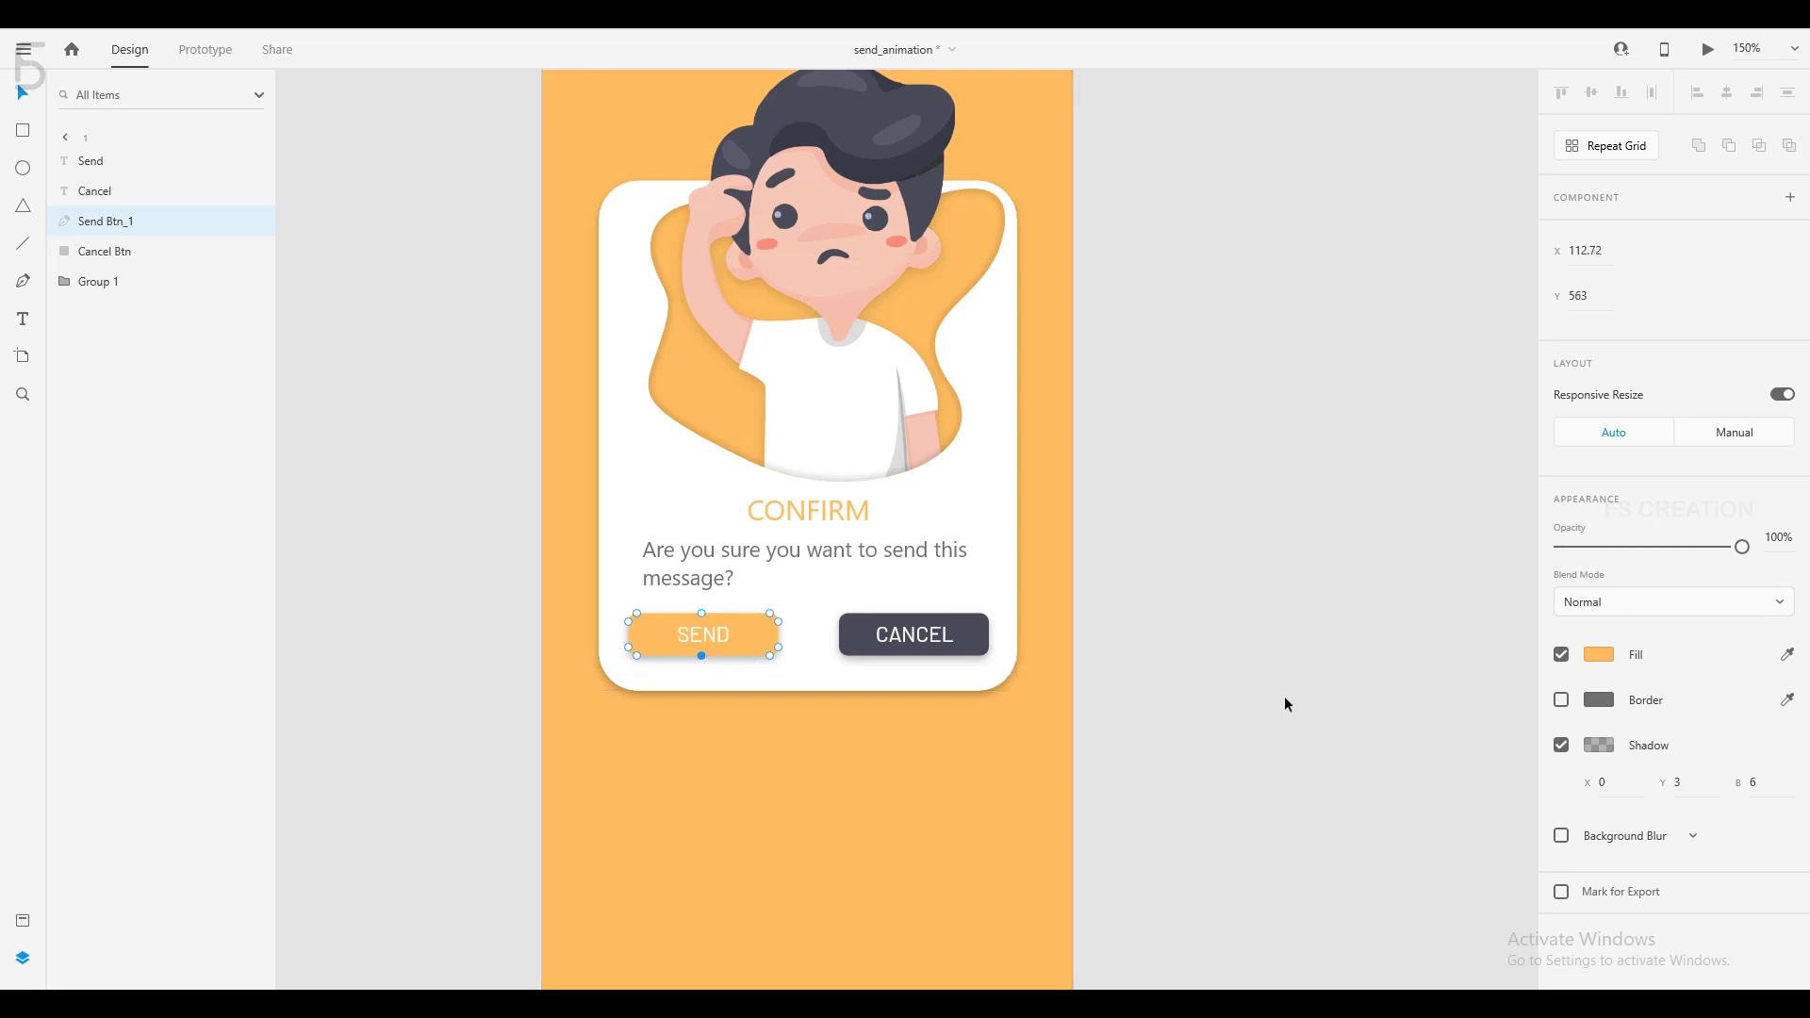
{"action": "key", "text": "Escape"}
{"action": "left_click", "coordinate": [752, 636]}
{"action": "key", "text": "ctrl+d"}
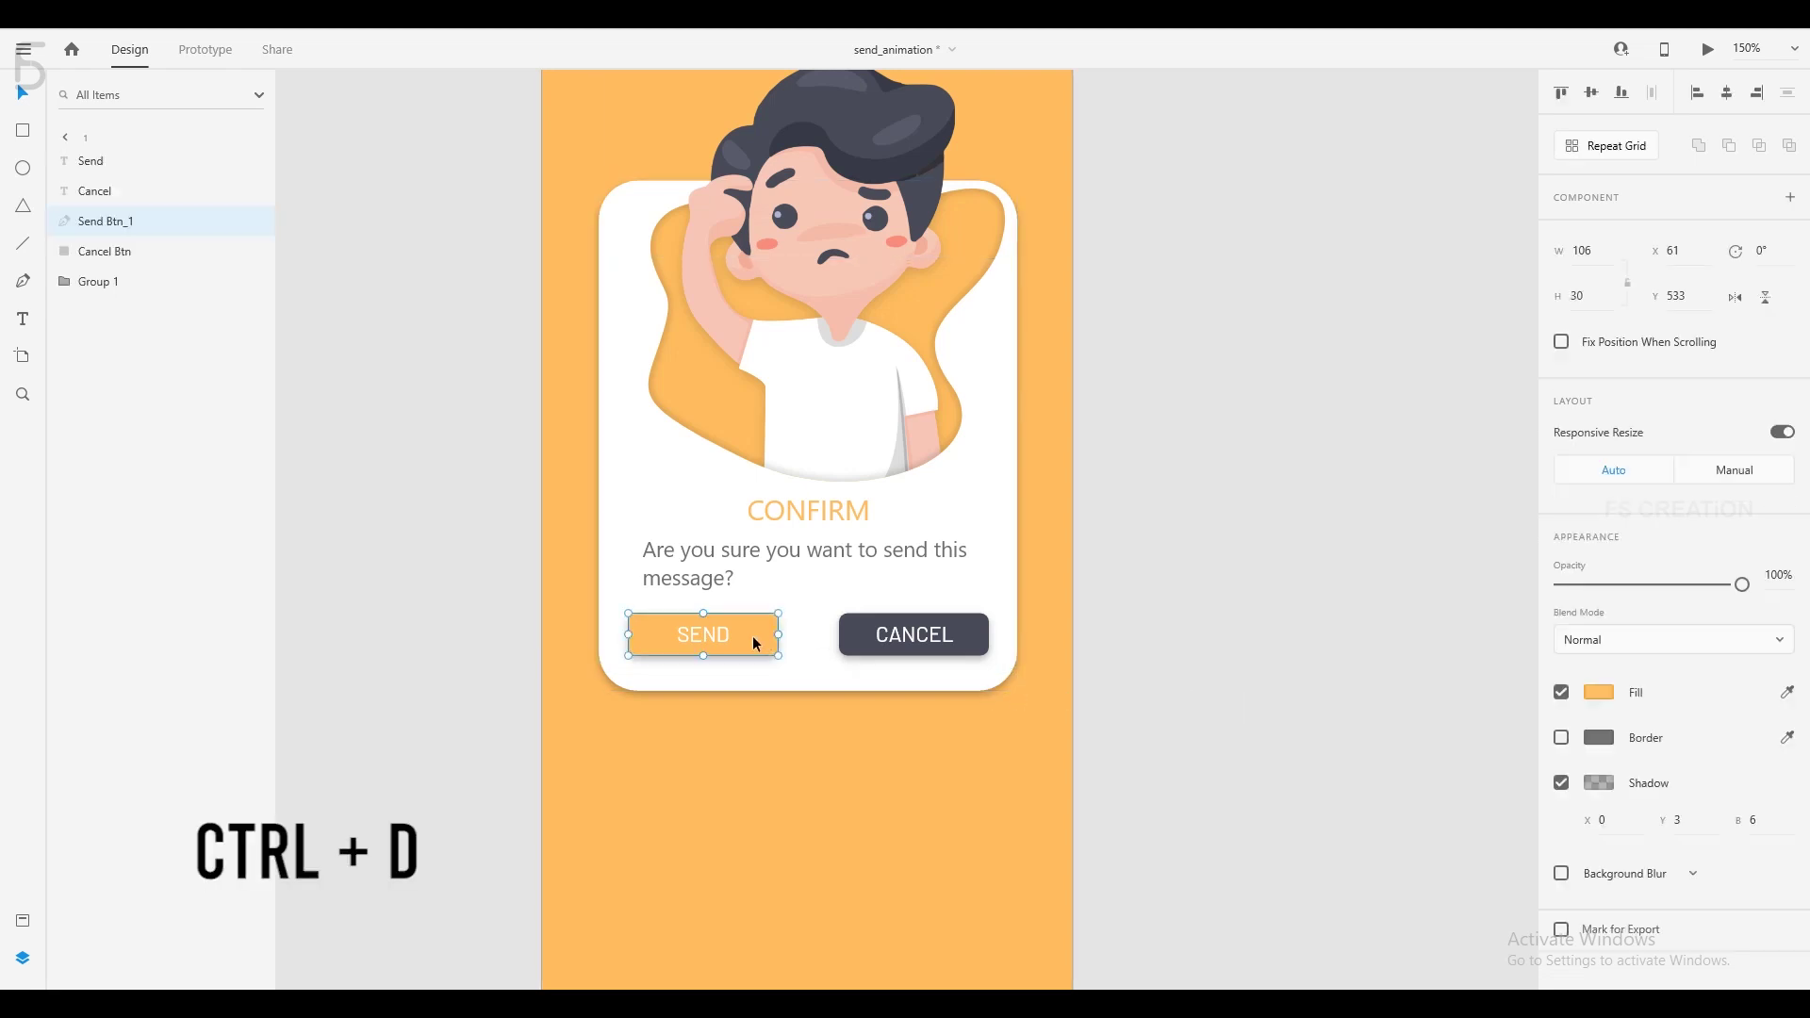
{"action": "key", "text": "ctrl+d"}
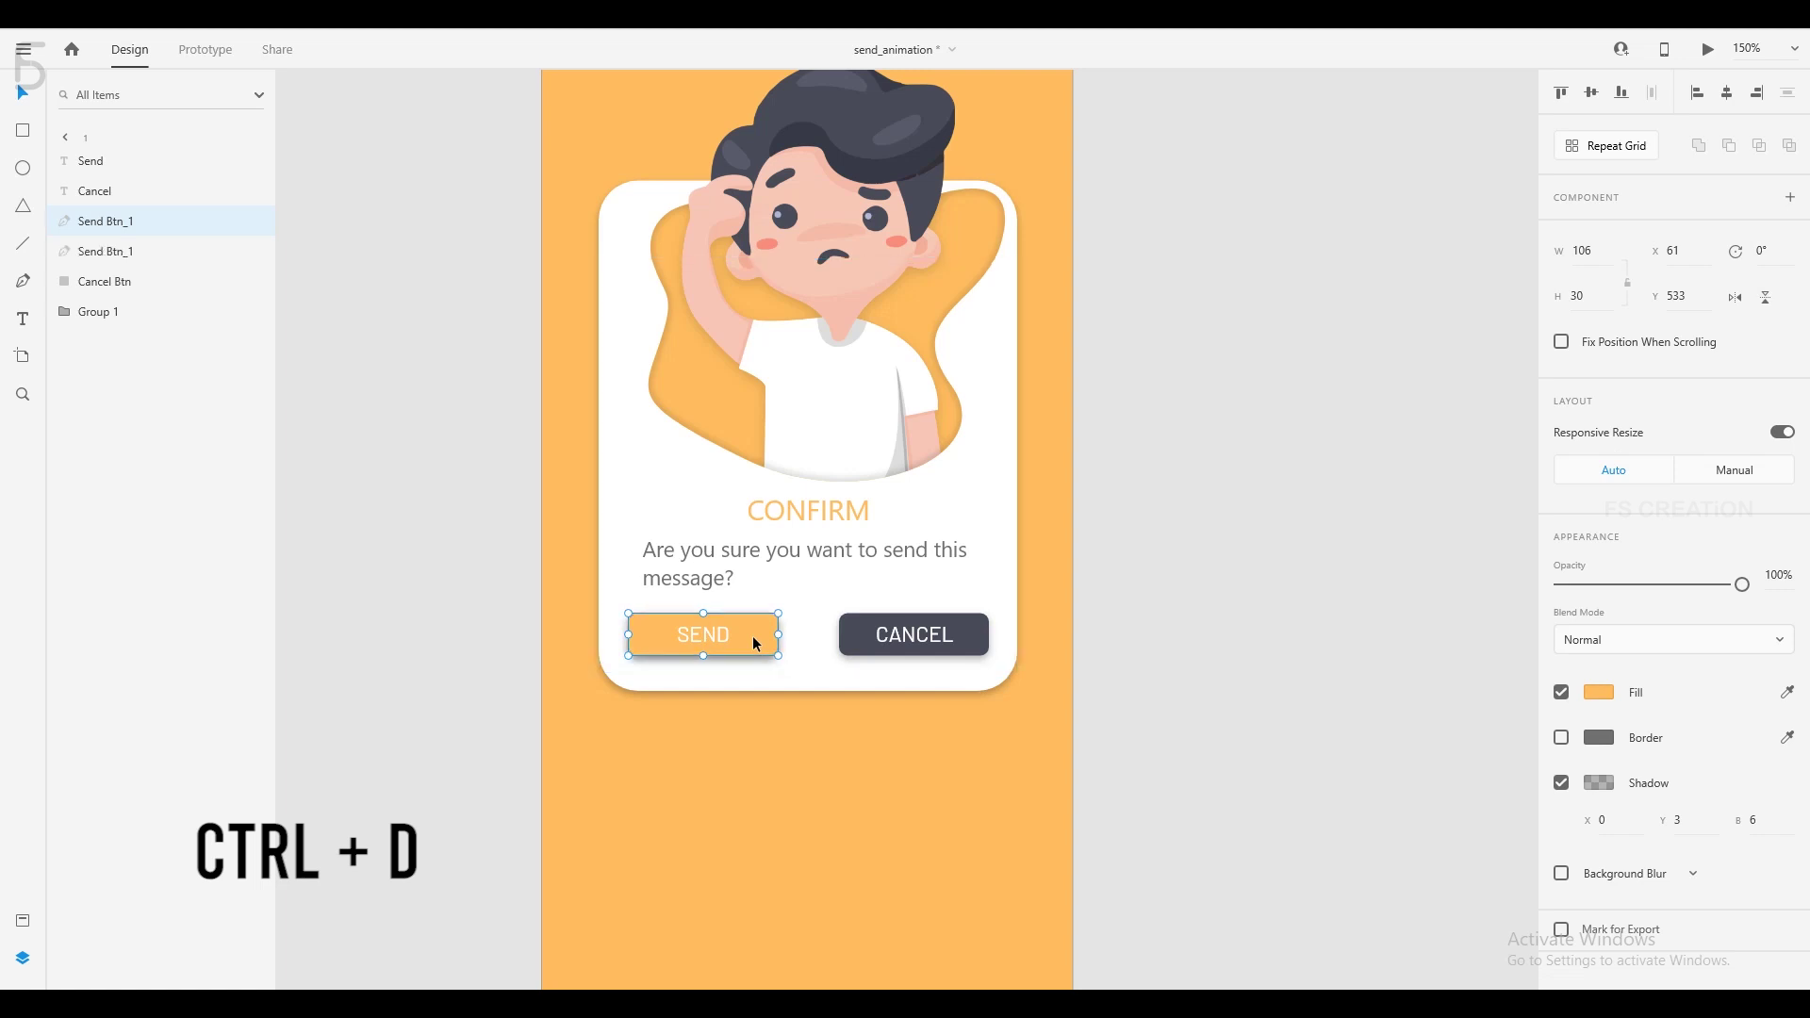
{"action": "right_click", "coordinate": [131, 222]}
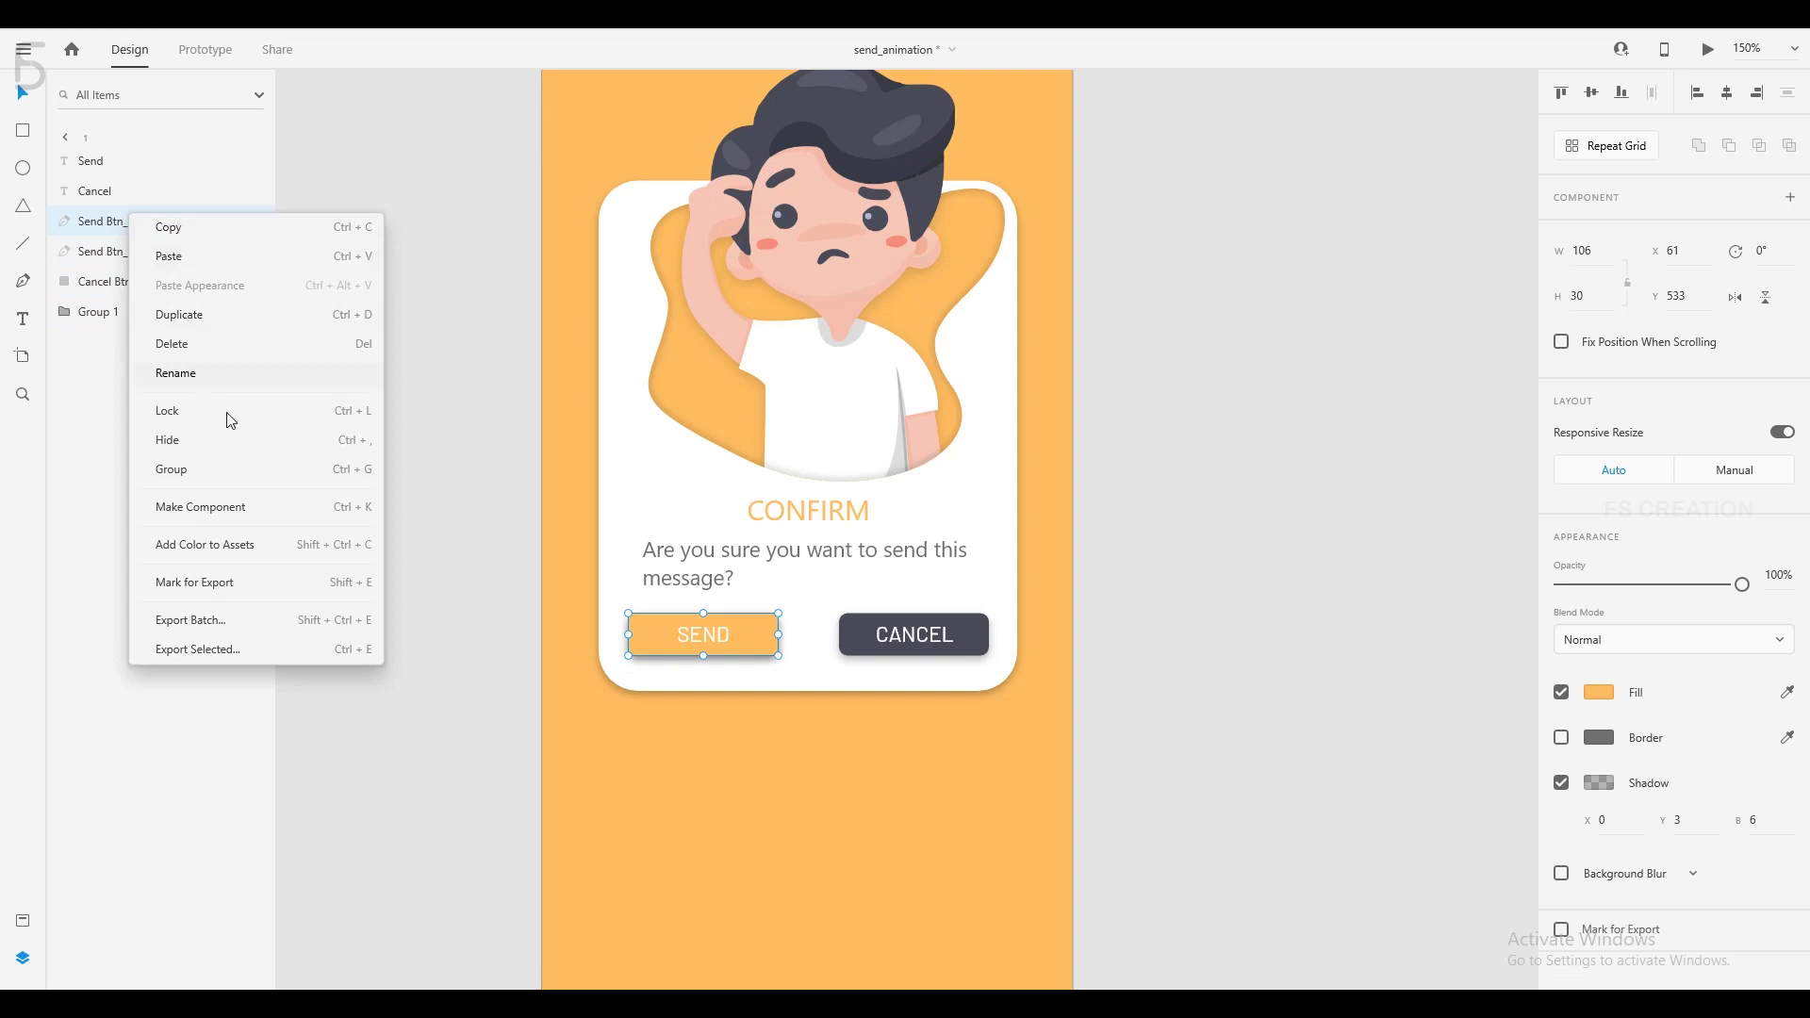
{"action": "left_click", "coordinate": [231, 374]}
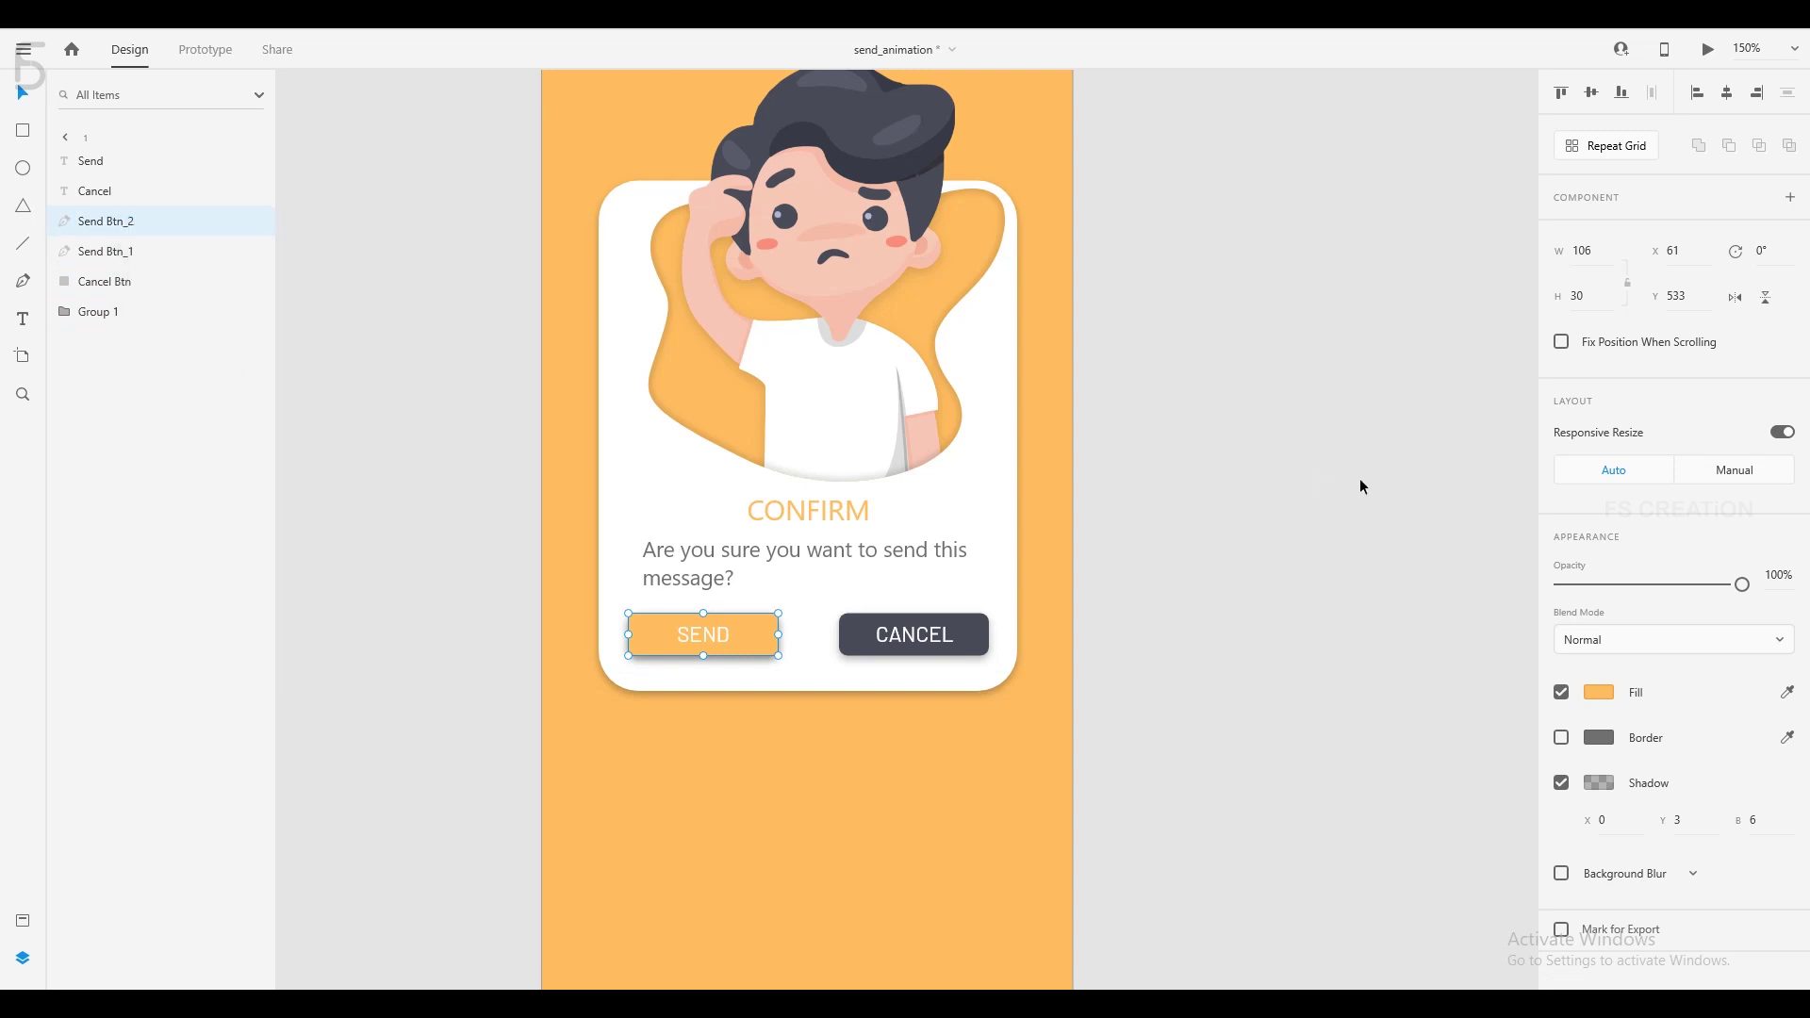
Give Send Btn_2 a #E19E3F fill, no drop shadow and 0% opacity.
{"action": "left_click", "coordinate": [1607, 701]}
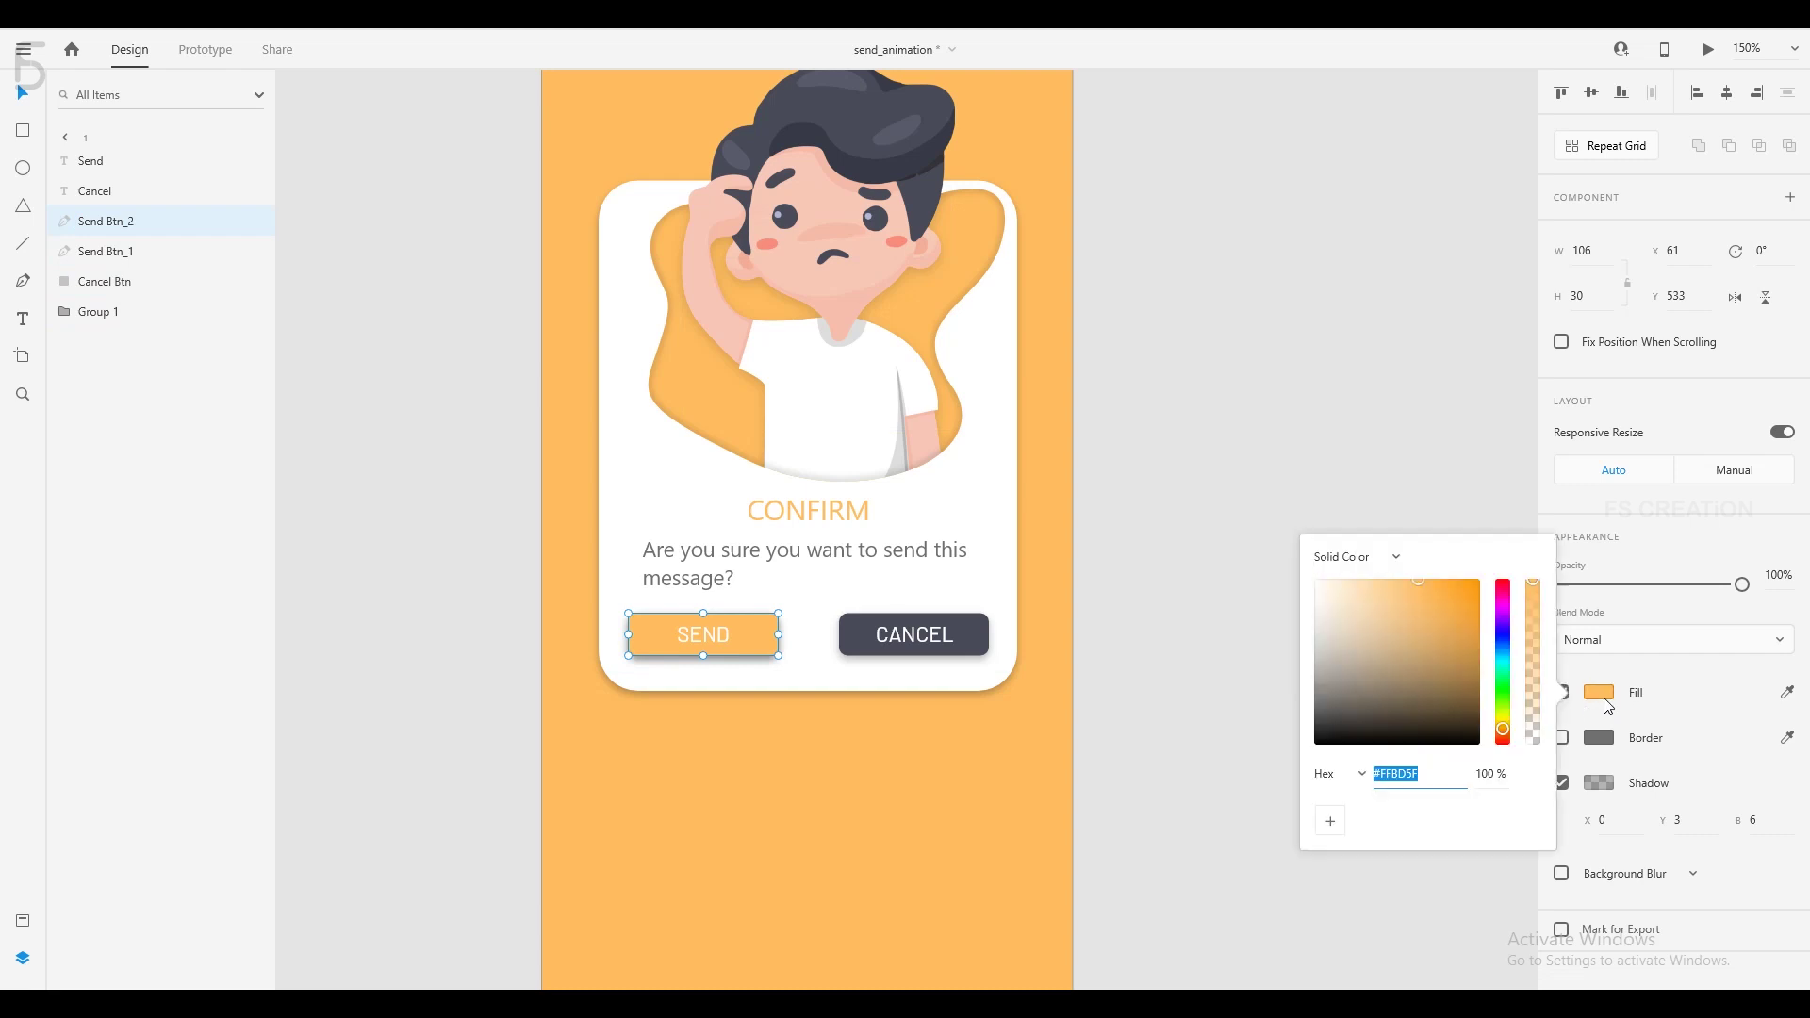
{"action": "left_click_drag", "start_coordinate": [1421, 583], "coordinate": [1435, 601]}
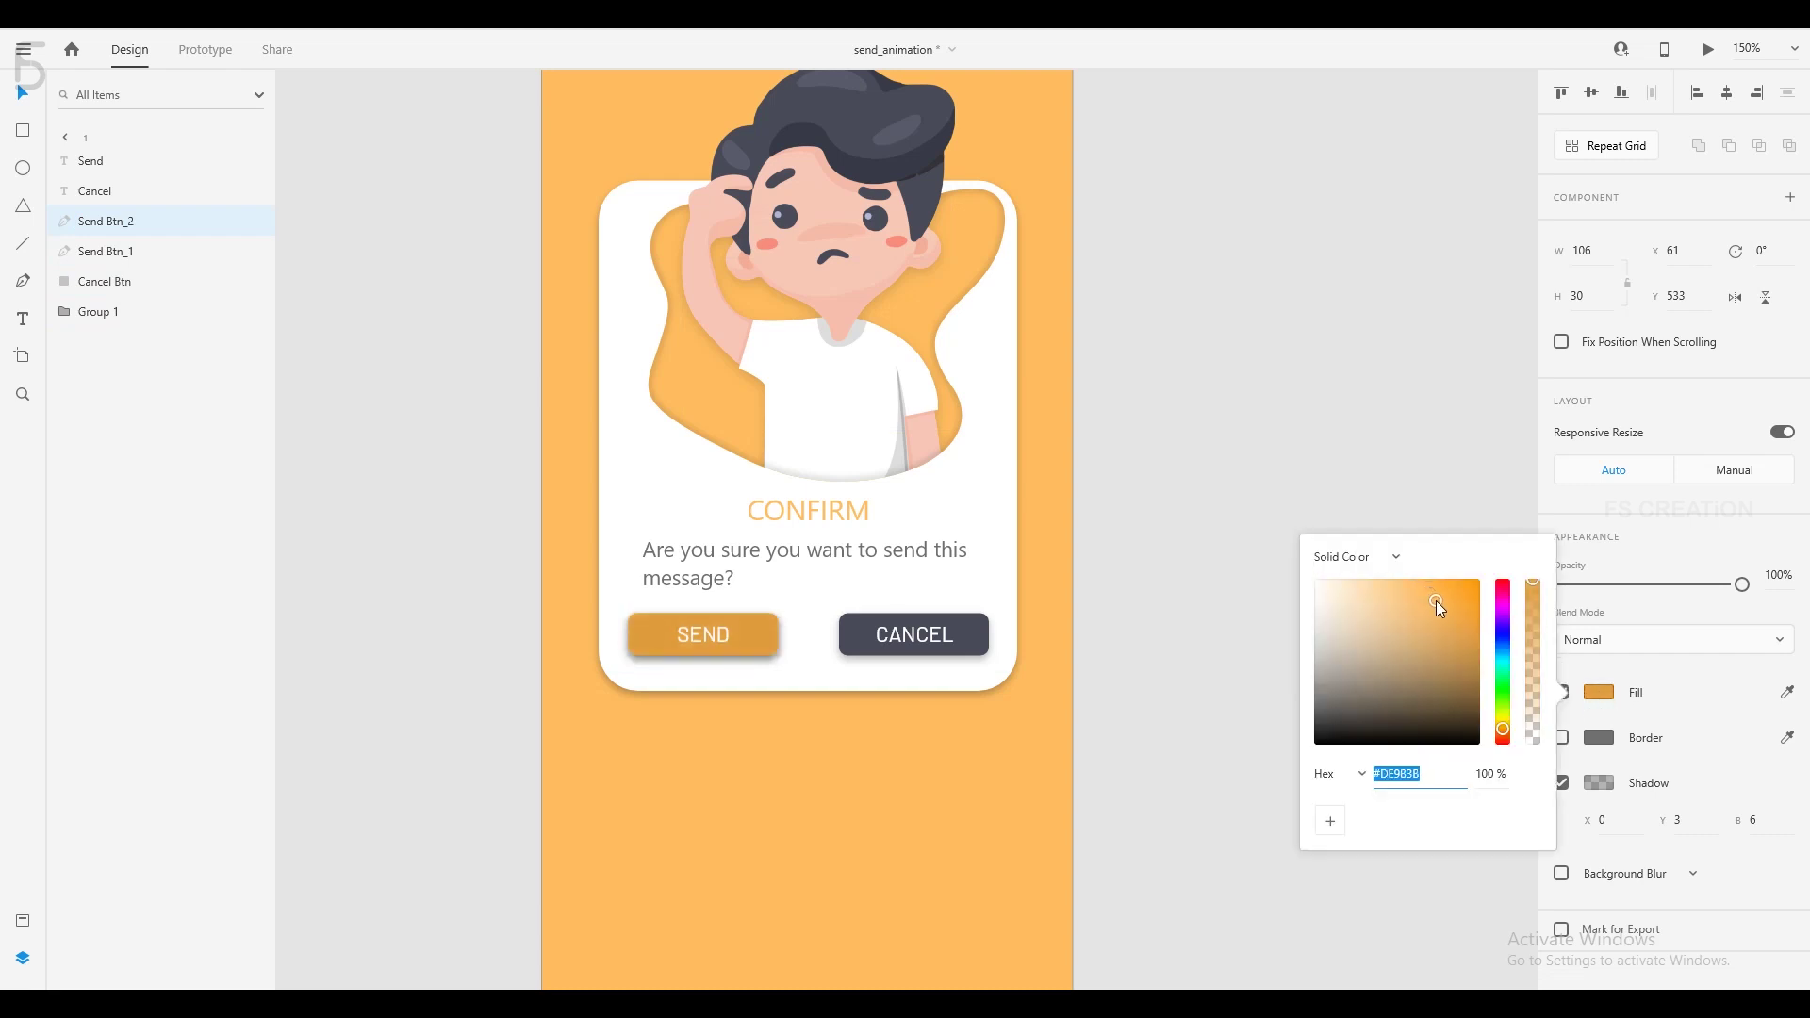
{"action": "left_click", "coordinate": [1706, 687]}
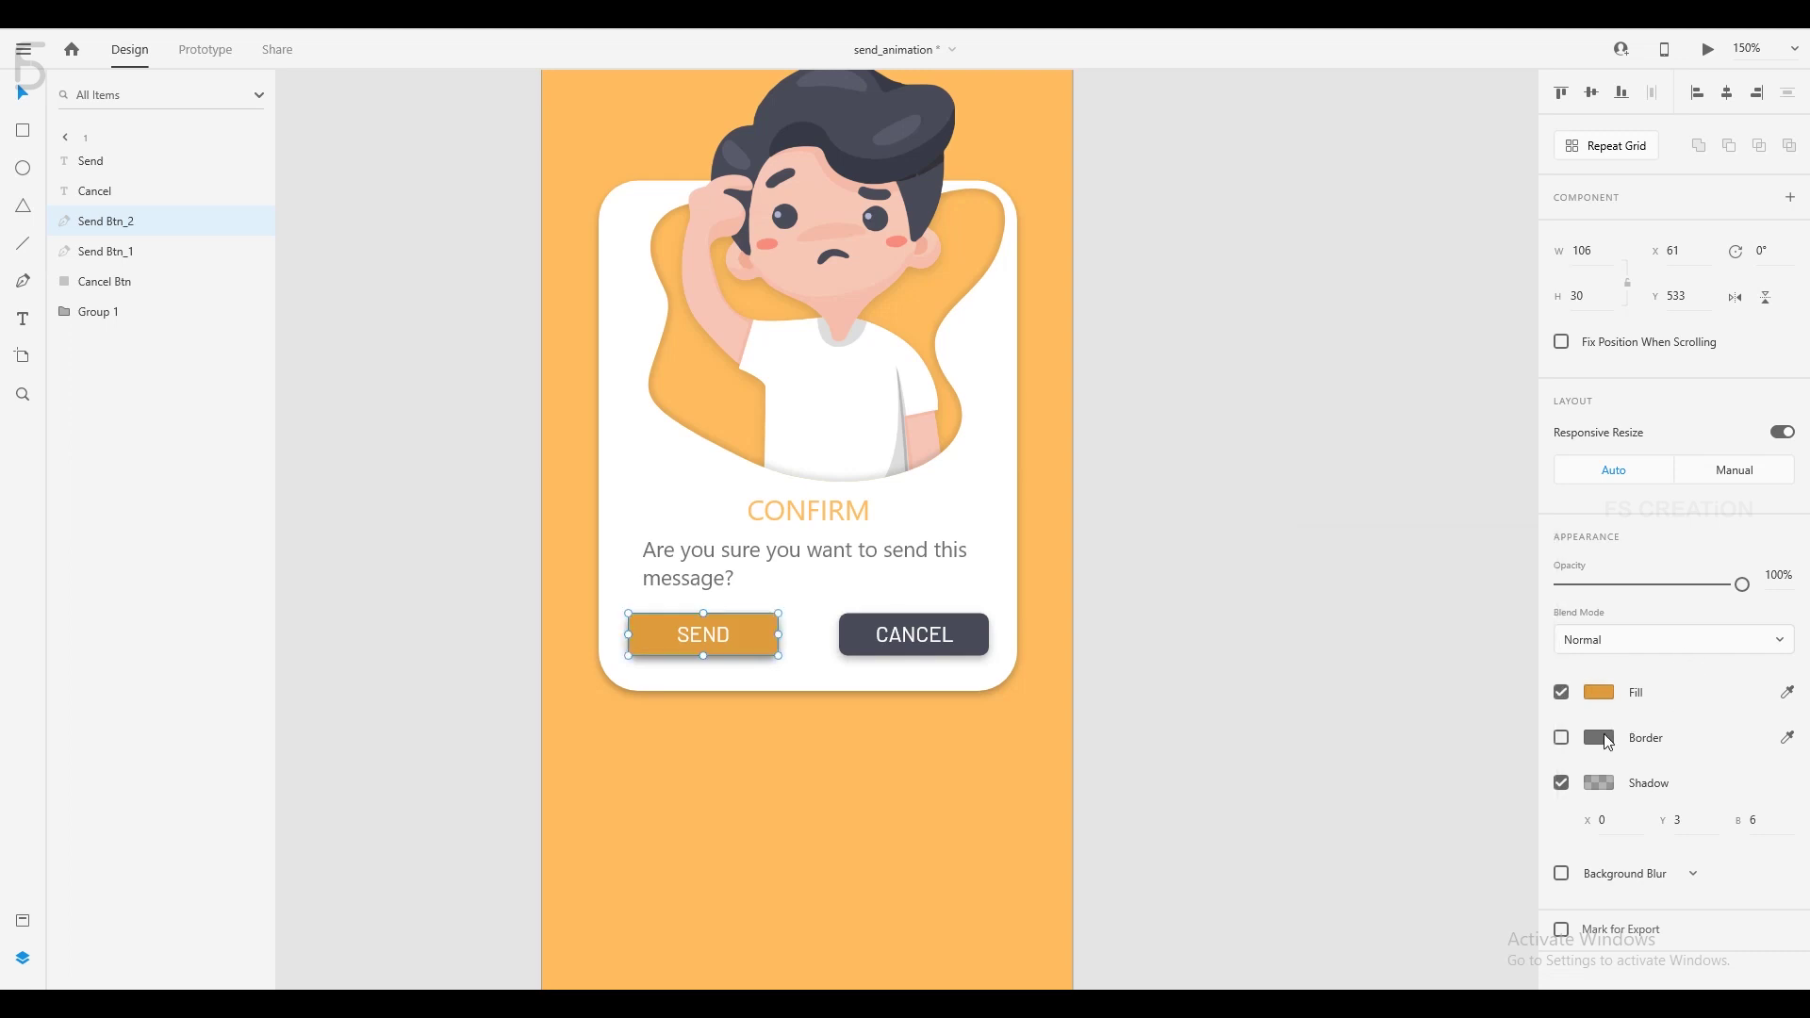
{"action": "left_click", "coordinate": [1563, 784]}
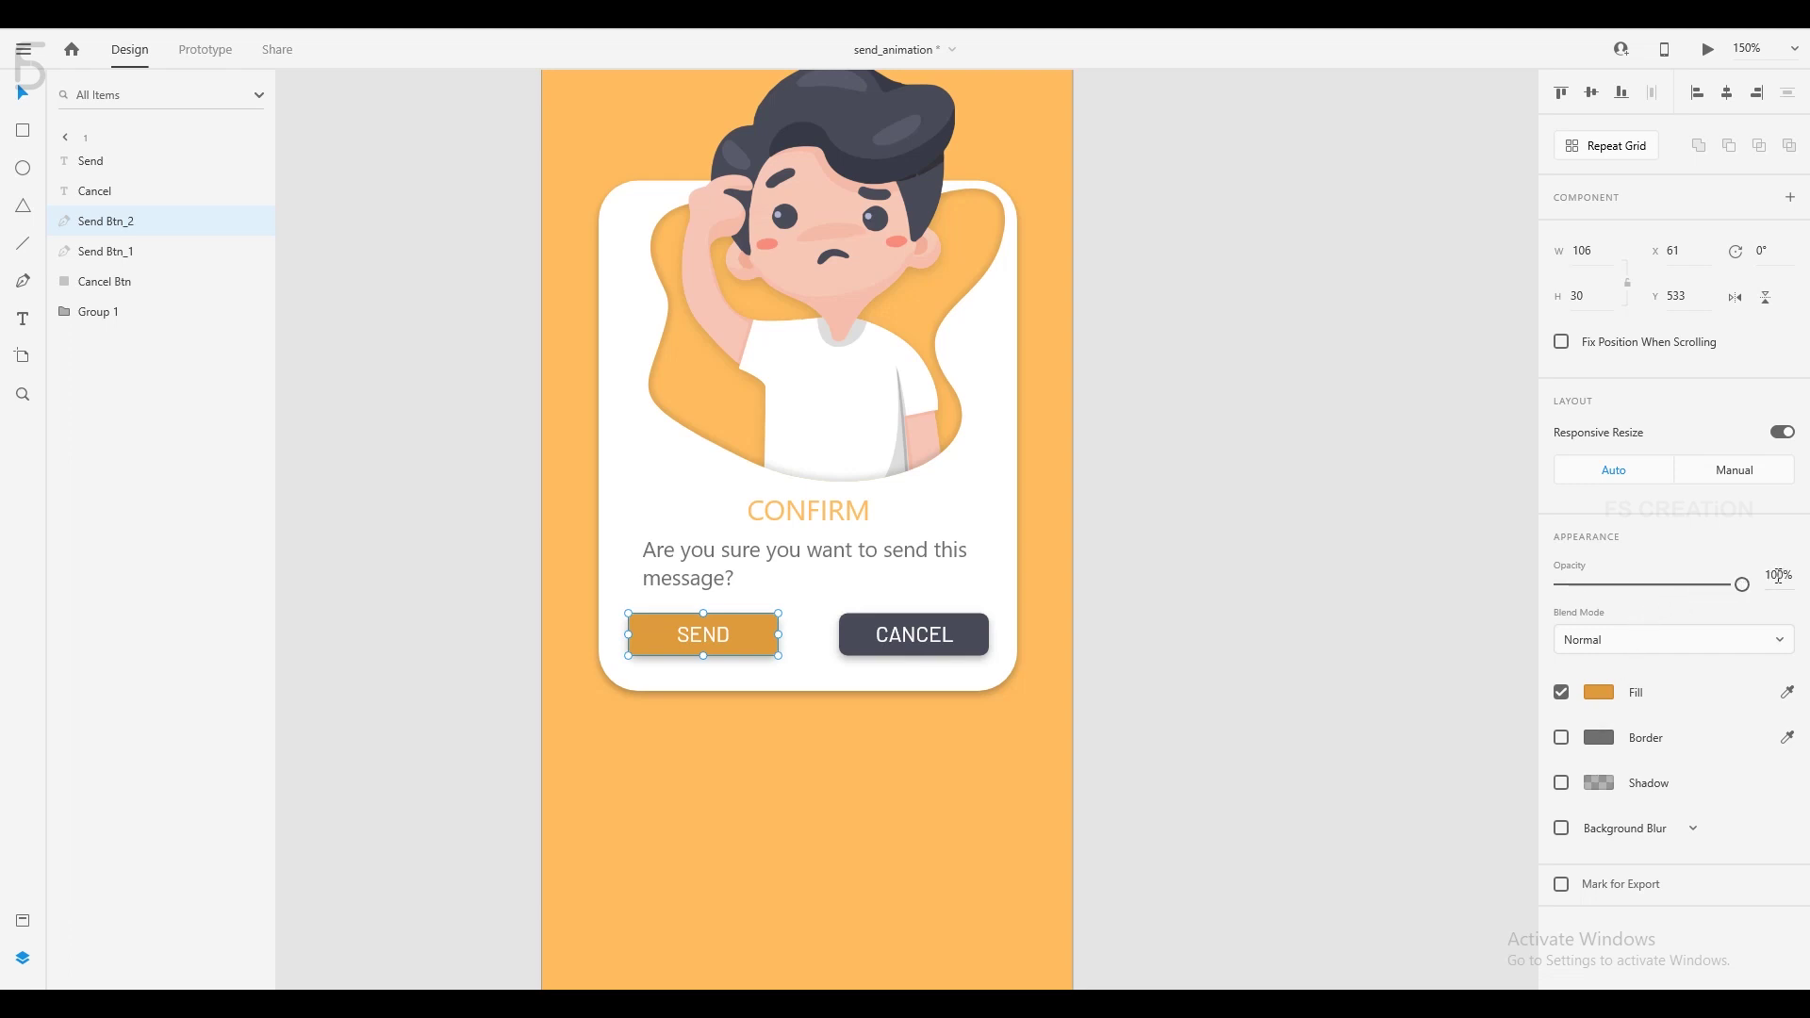
{"action": "left_click_drag", "start_coordinate": [1743, 585], "coordinate": [1549, 598]}
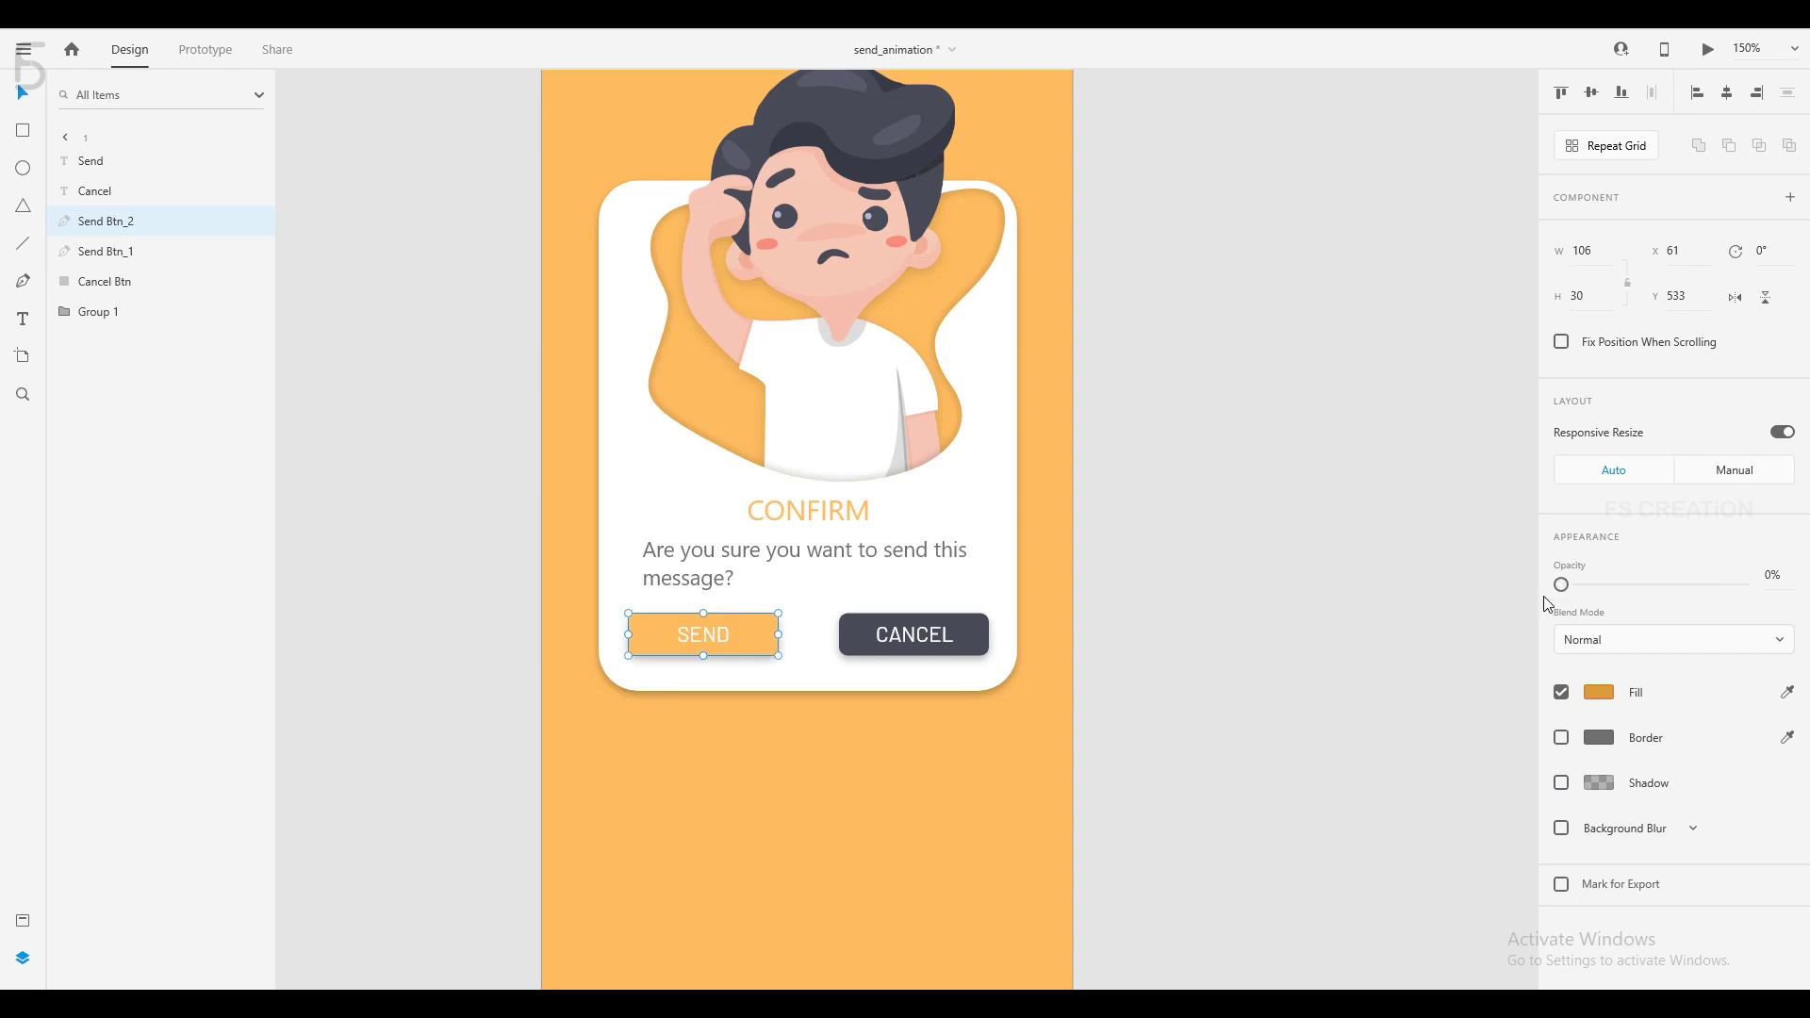
{"action": "left_click", "coordinate": [1508, 615]}
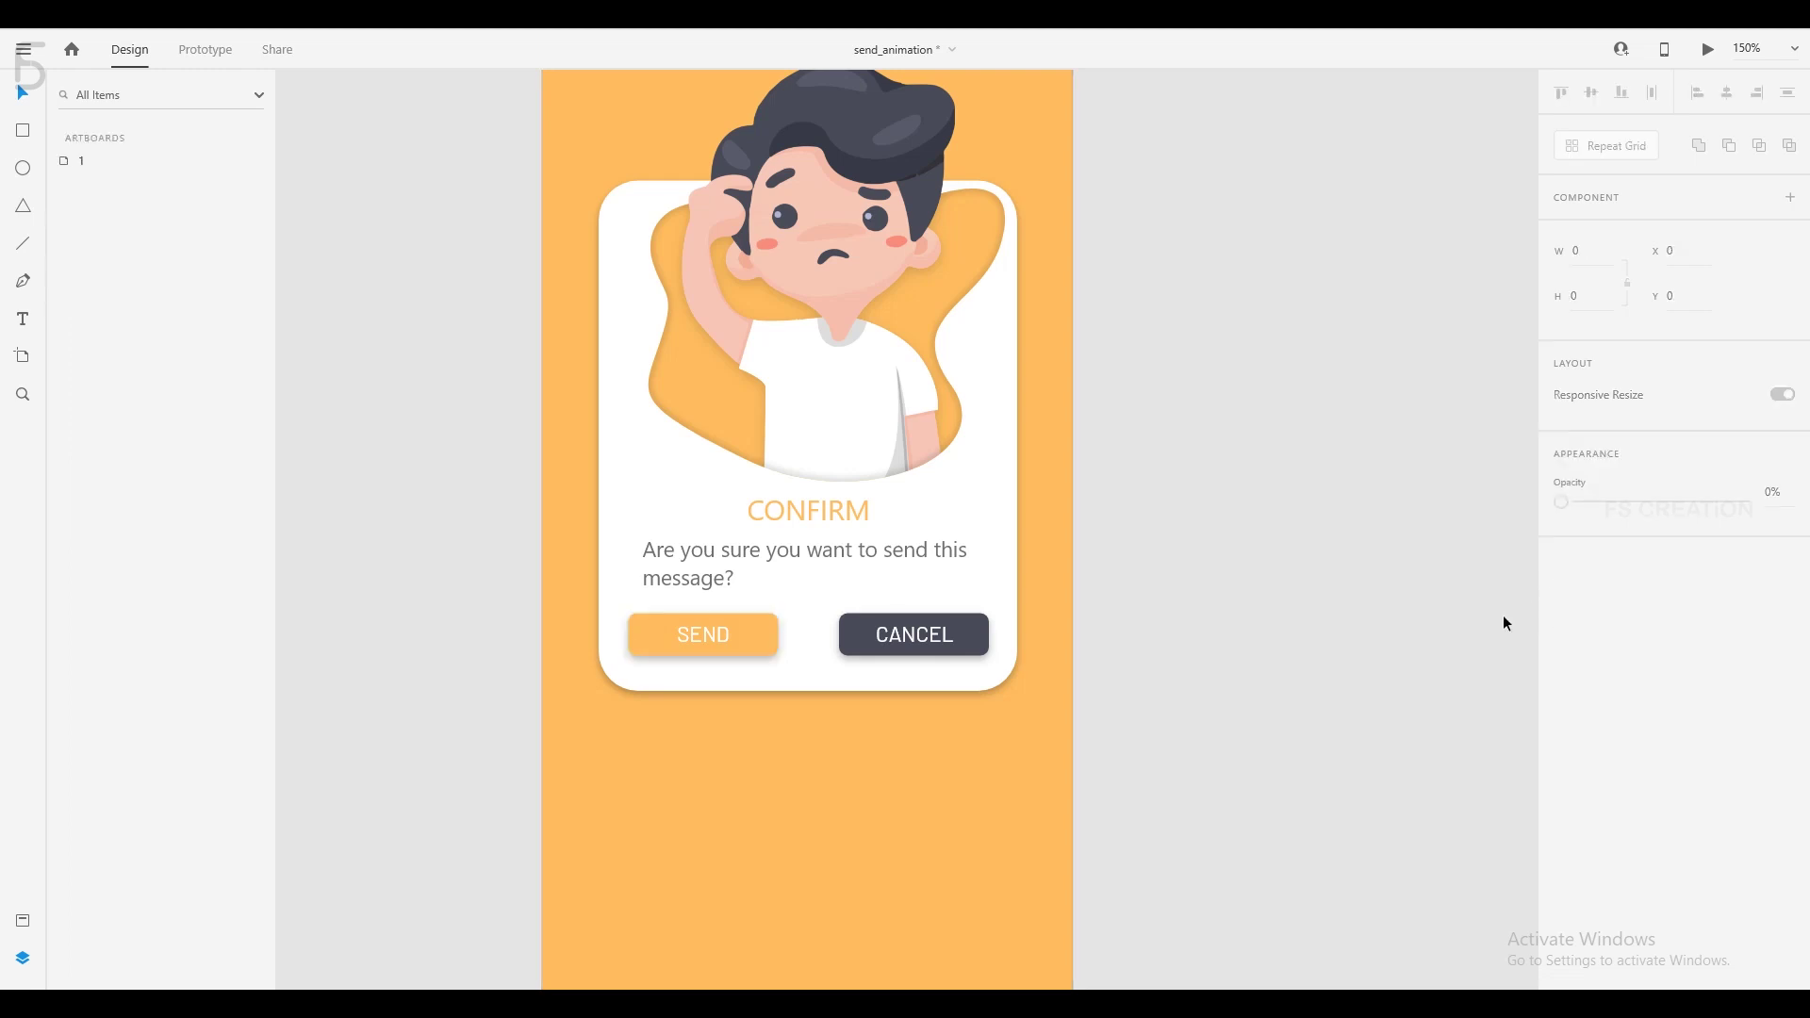
Duplicate artboard 1 into artboard 1 – 1 and zoom in on its dialog.
{"action": "key", "text": "ctrl+1"}
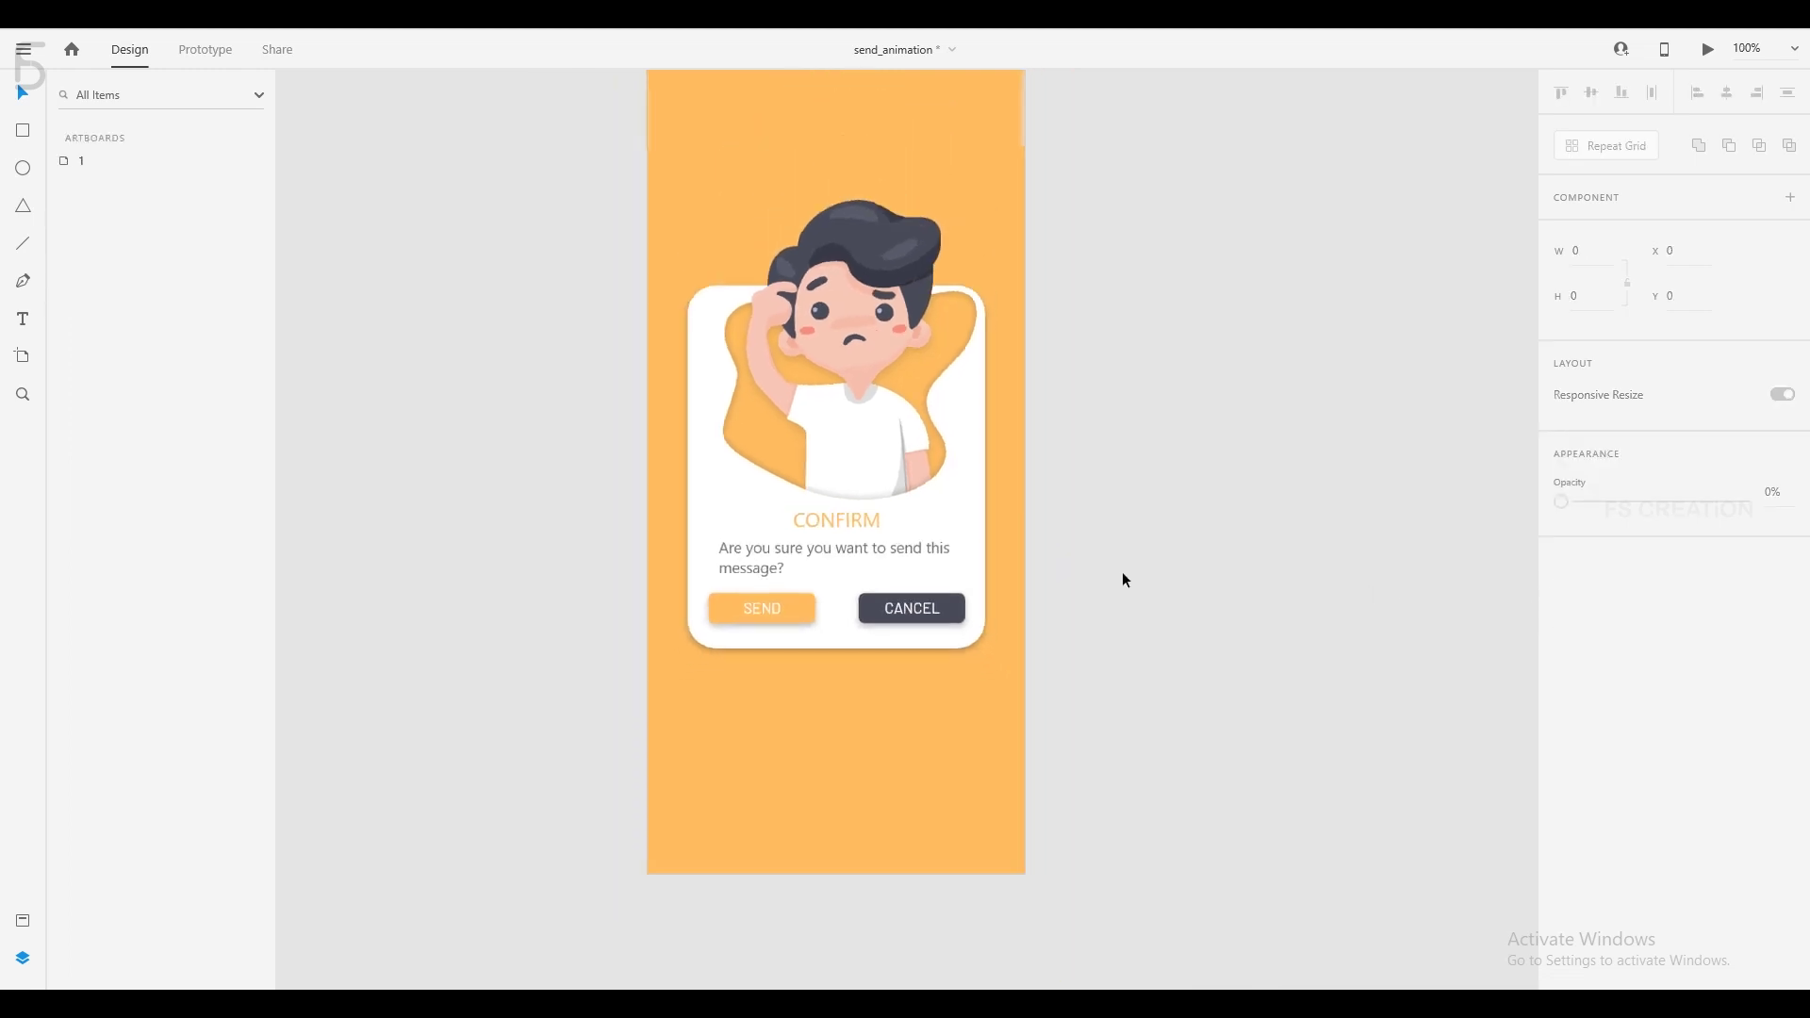
{"action": "left_click_drag", "start_coordinate": [1060, 495], "coordinate": [1039, 636]}
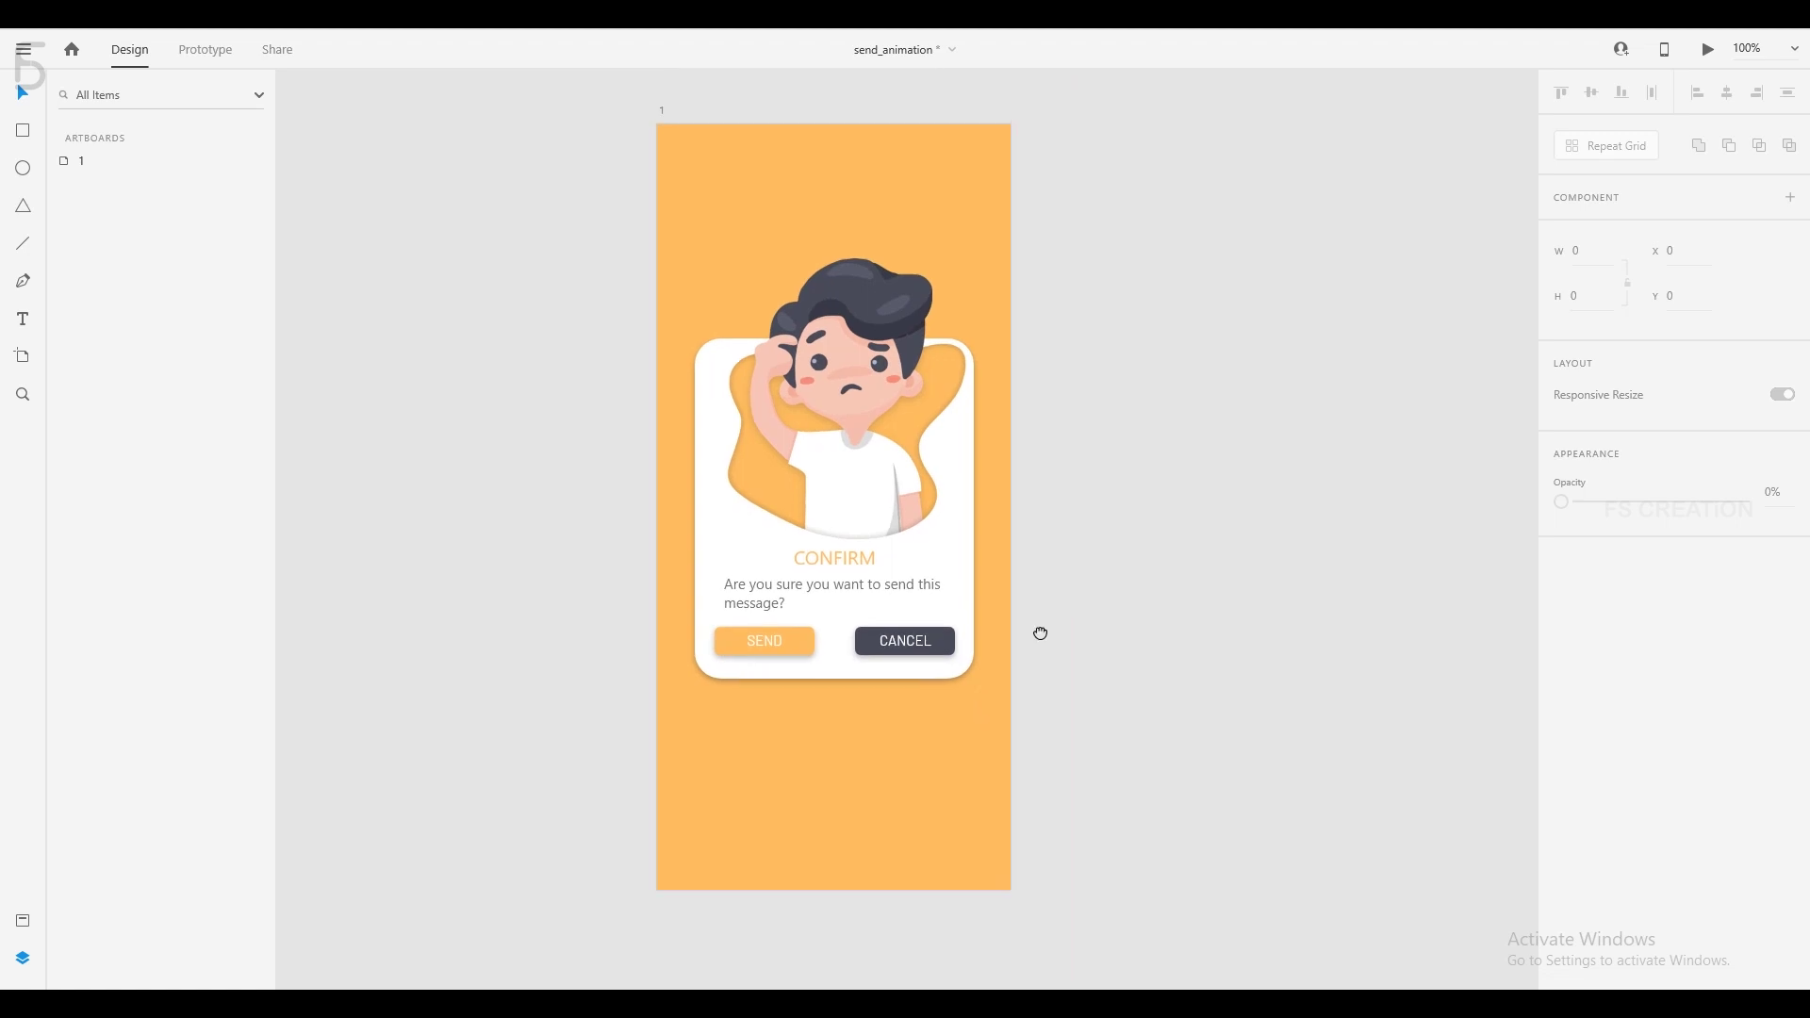
{"action": "key", "text": "ctrl+minus"}
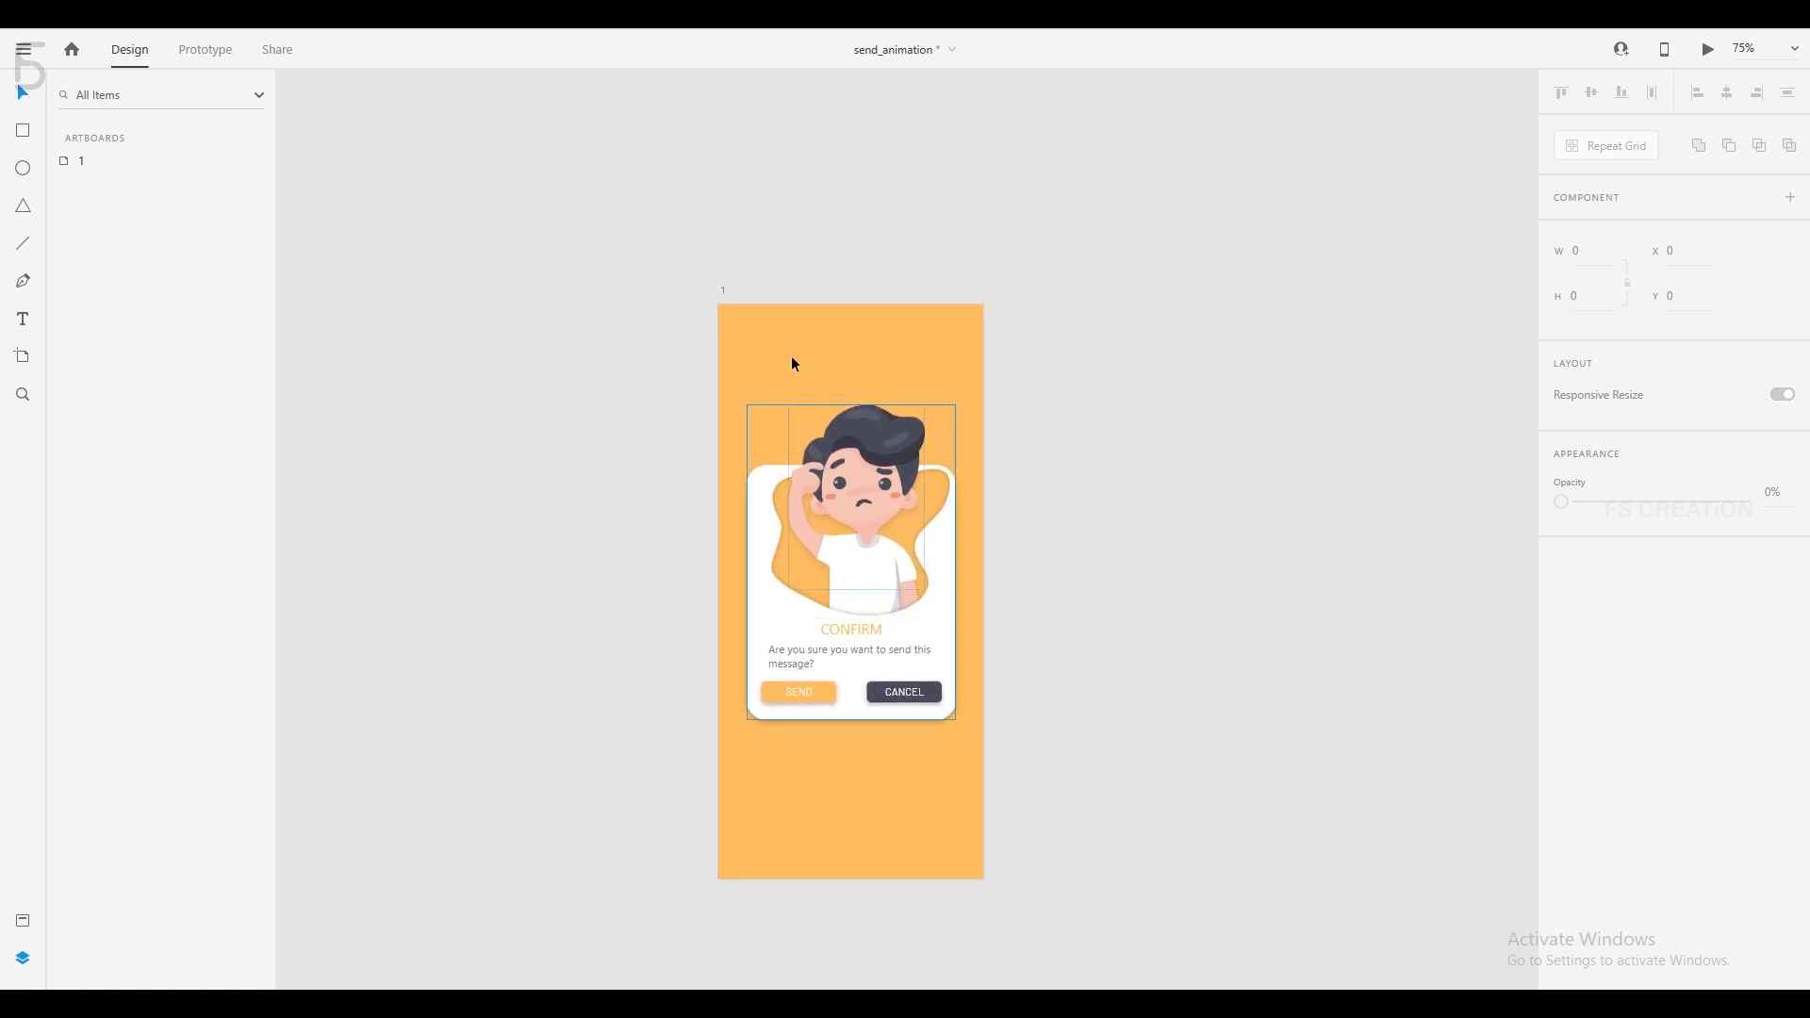
{"action": "left_click", "coordinate": [722, 288]}
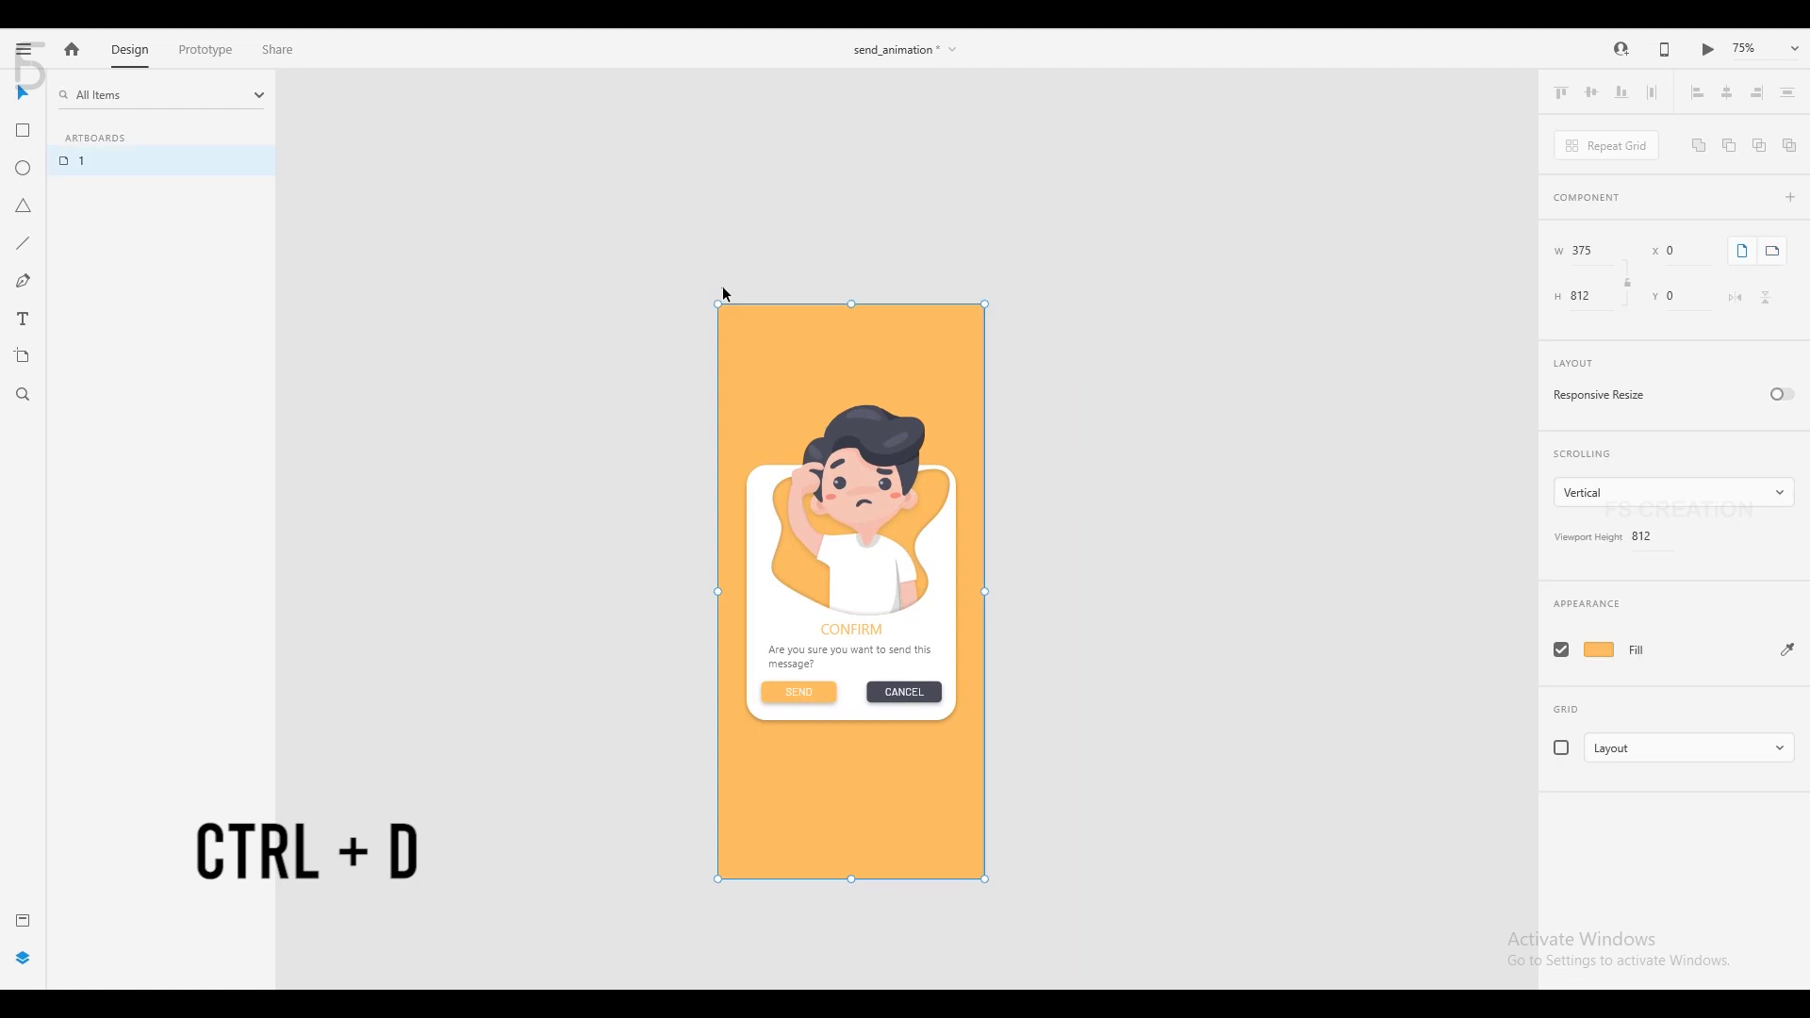
{"action": "key", "text": "ctrl+d"}
{"action": "key", "text": "ctrl+plus"}
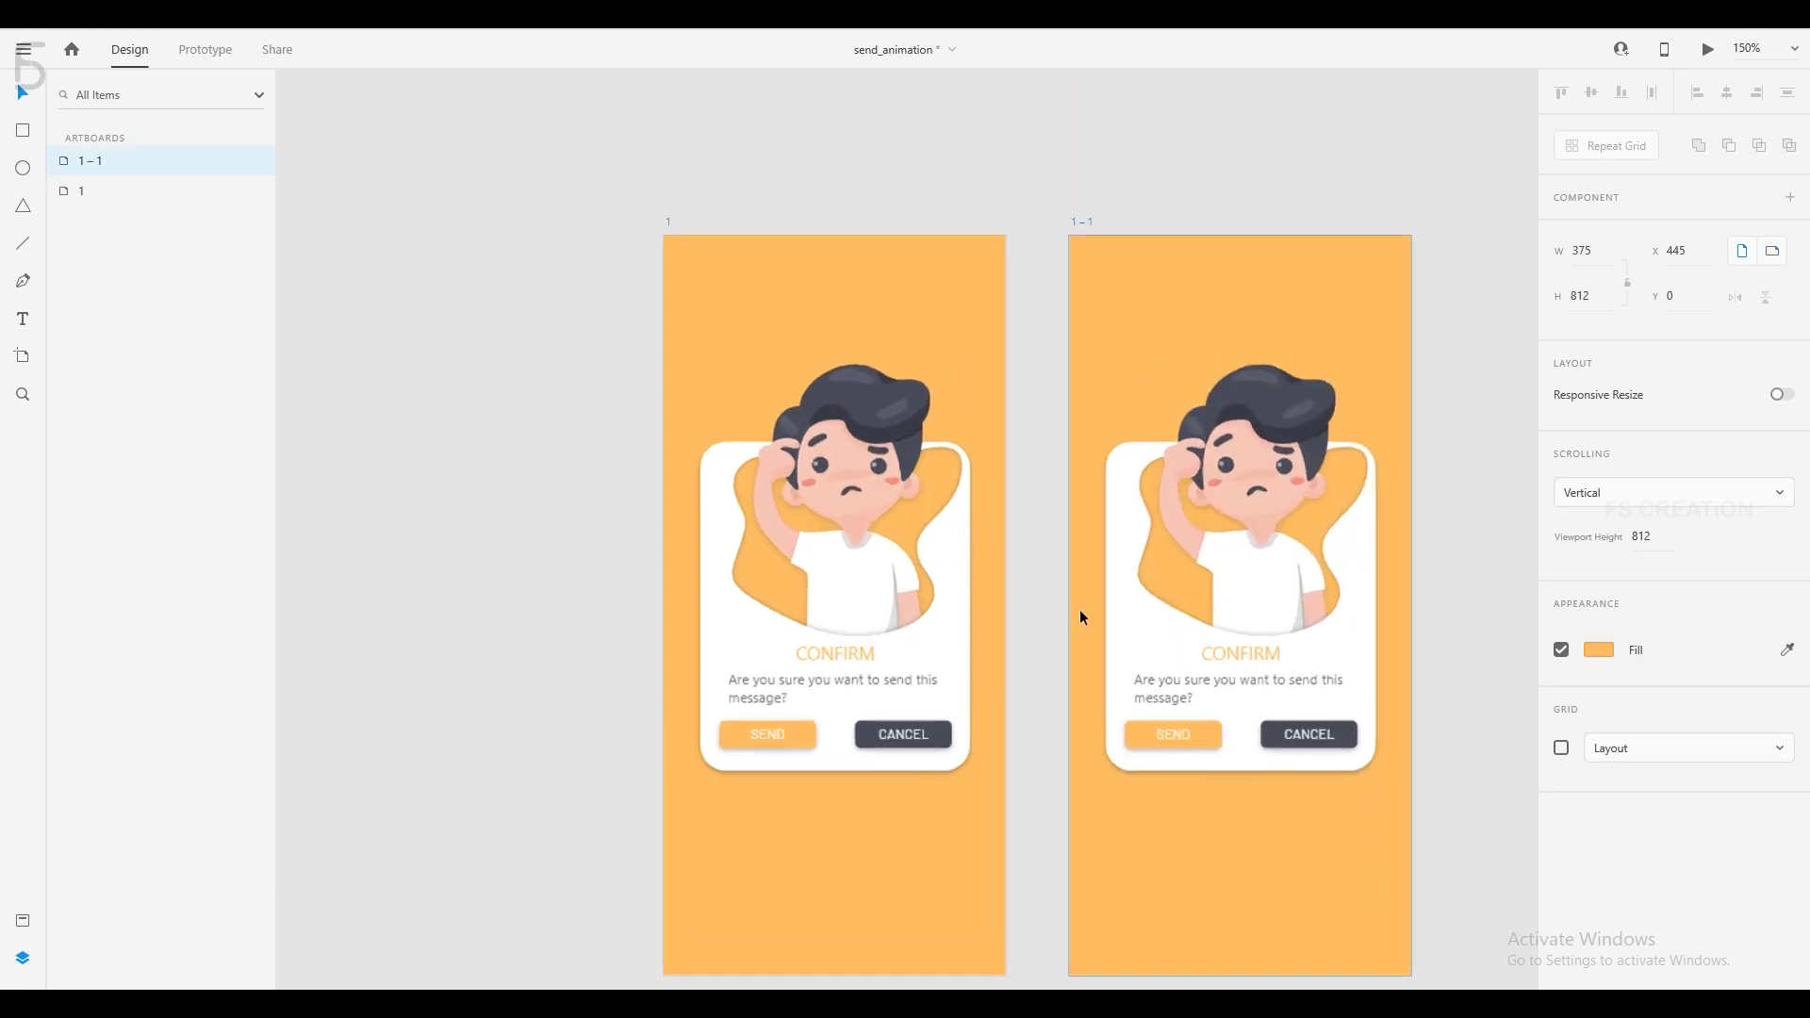
{"action": "key", "text": "ctrl+plus"}
{"action": "key", "text": "ctrl+plus"}
{"action": "left_click_drag", "start_coordinate": [1087, 675], "coordinate": [489, 449]}
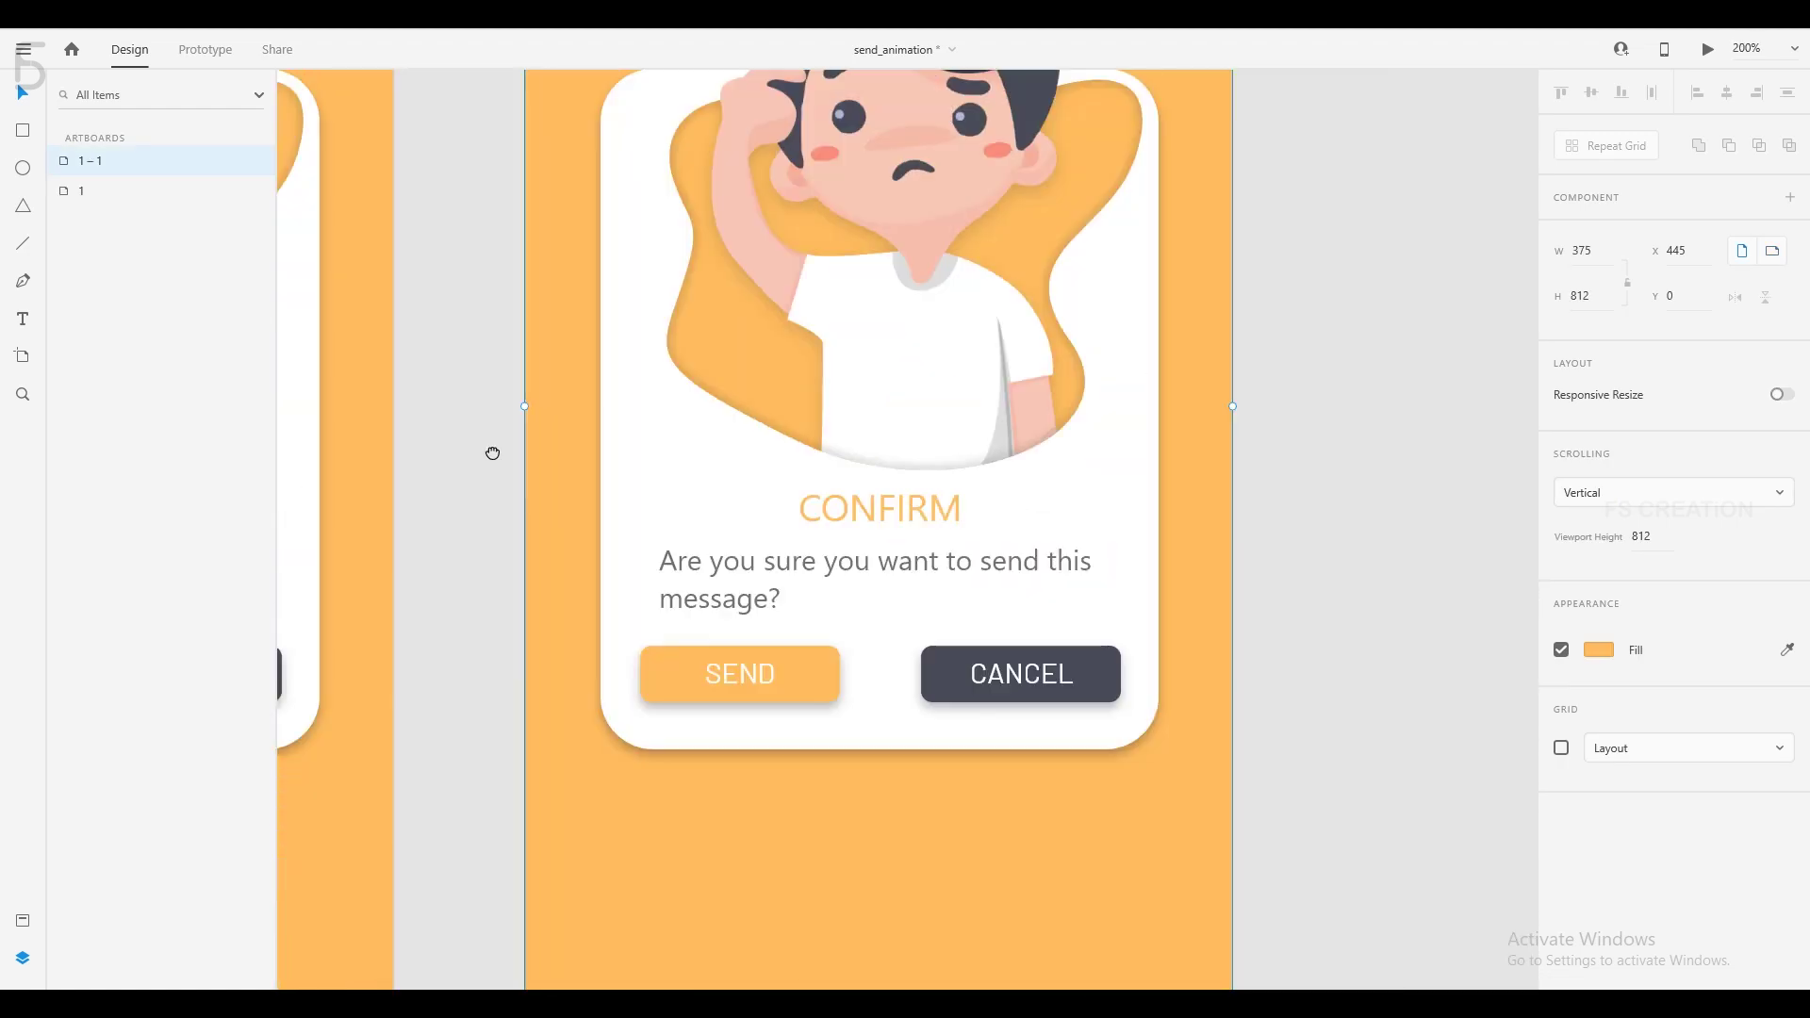
{"action": "mouse_move", "coordinate": [720, 606]}
{"action": "left_mouse_down"}
{"action": "mouse_move", "coordinate": [821, 522]}
{"action": "mouse_move", "coordinate": [885, 430]}
{"action": "left_mouse_up"}
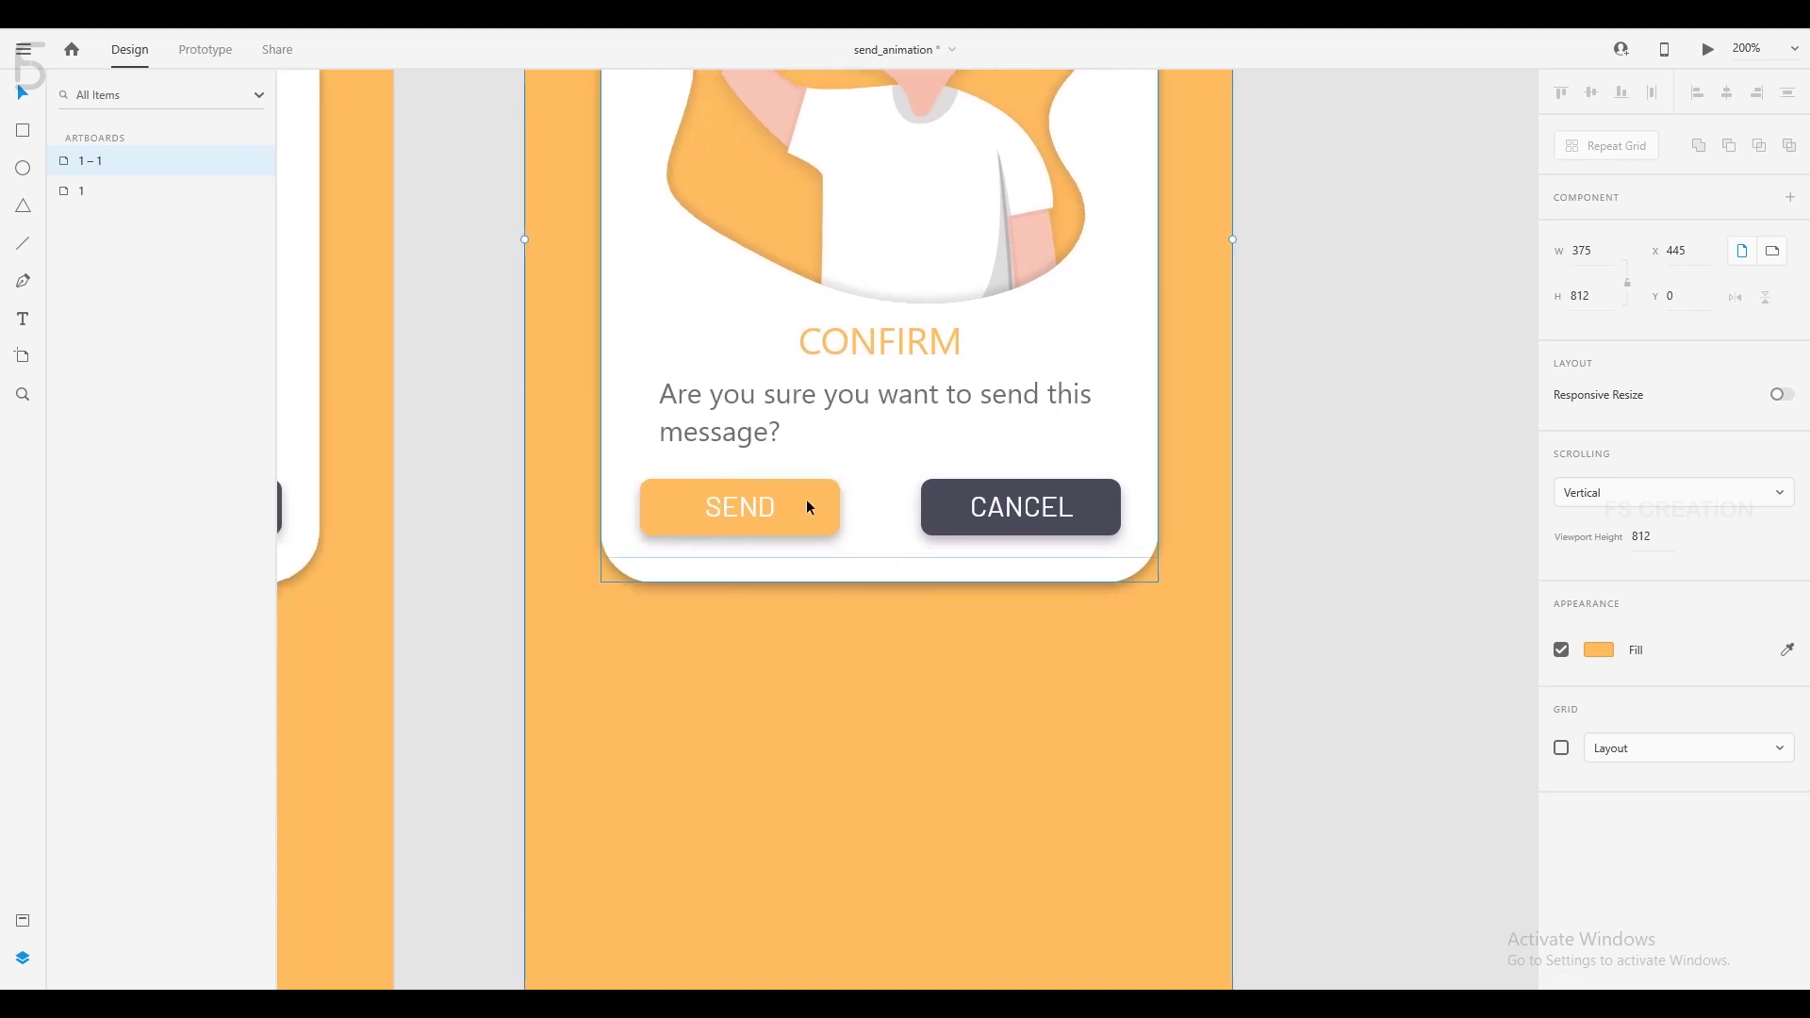
{"action": "left_click", "coordinate": [795, 503]}
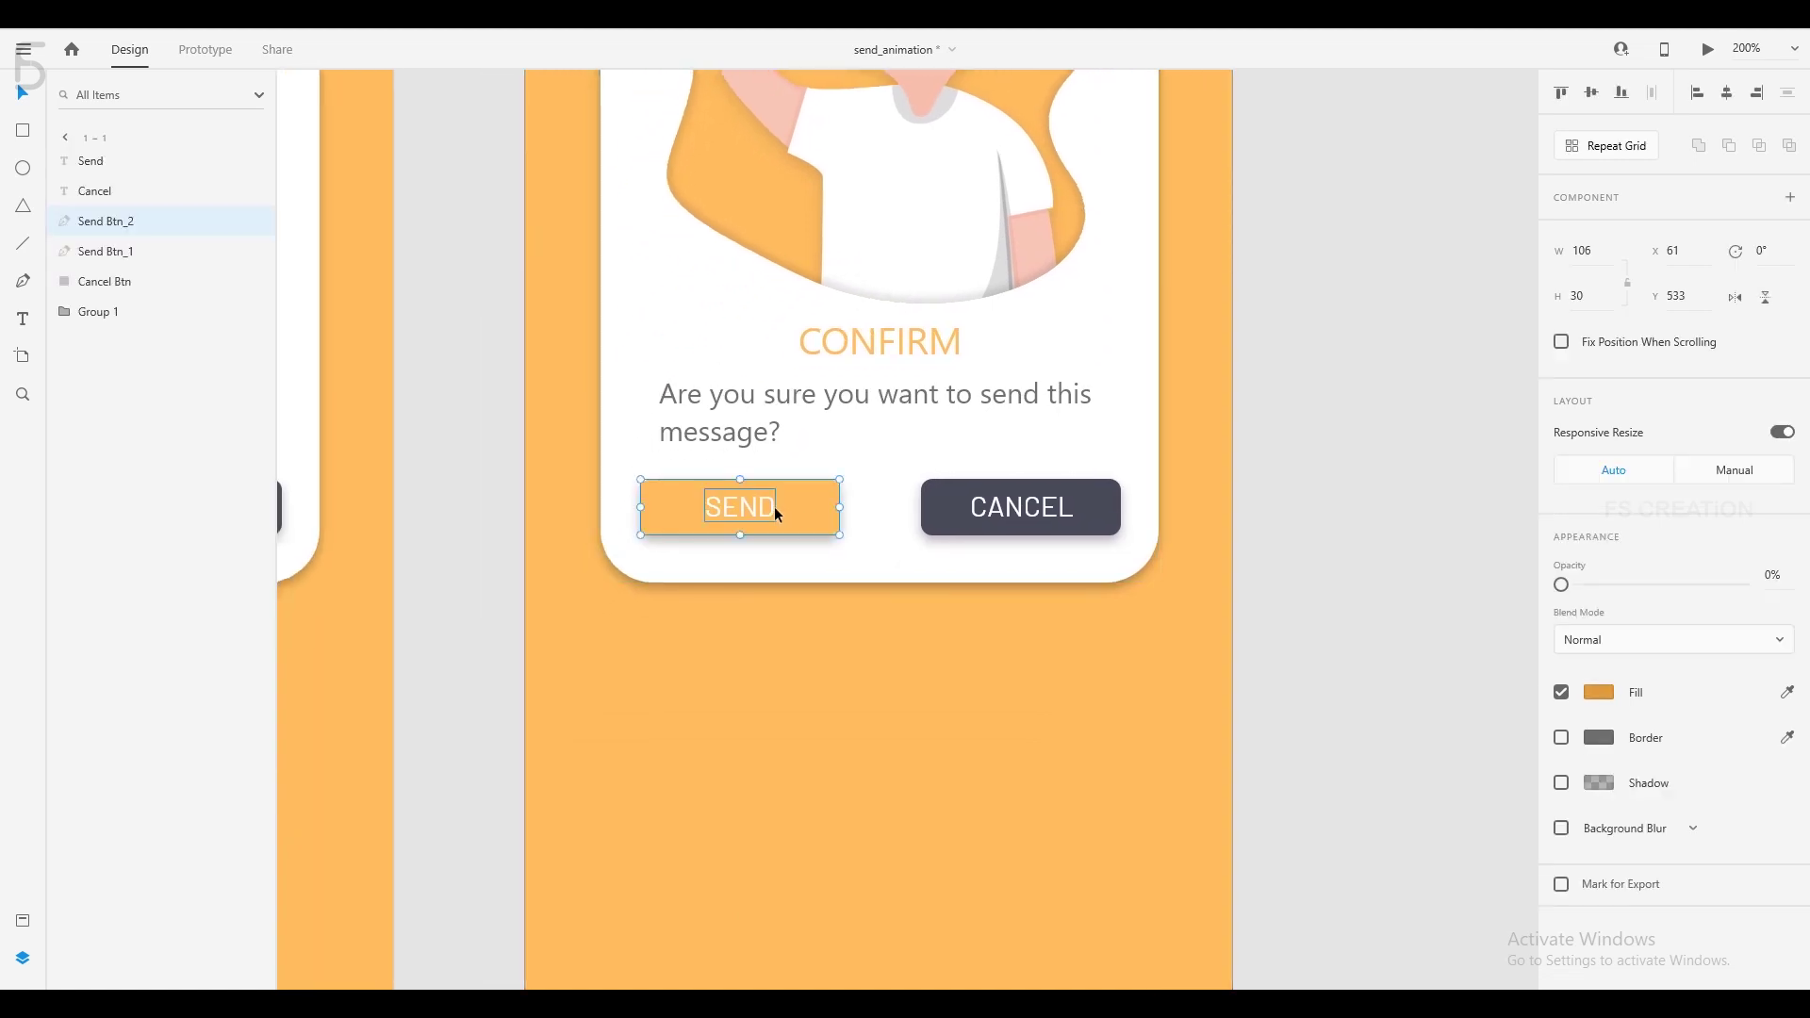
On artboard 1 – 1, make Send Btn_2 100% opaque and fade the SEND label to 0%.
{"action": "mouse_move", "coordinate": [106, 220]}
{"action": "left_click_drag", "start_coordinate": [1561, 585], "coordinate": [1781, 573]}
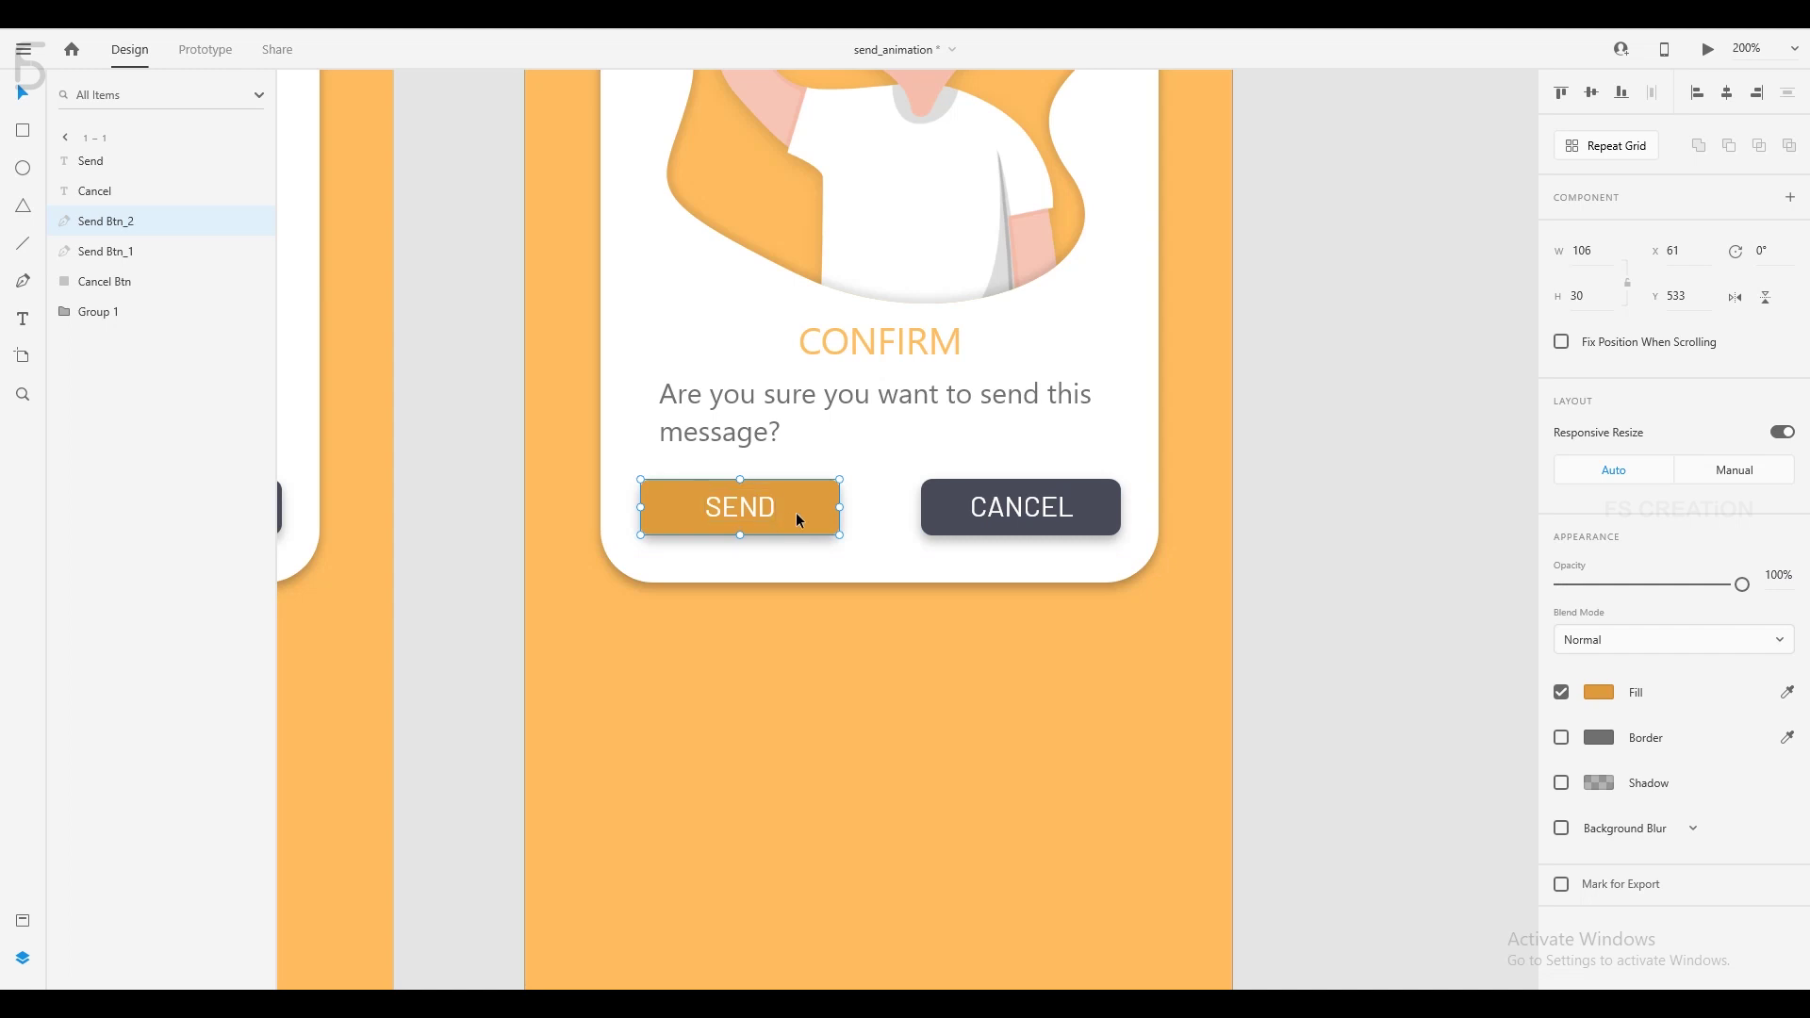
{"action": "scroll", "coordinate": [803, 512], "scroll_direction": "up", "scroll_amount": 5}
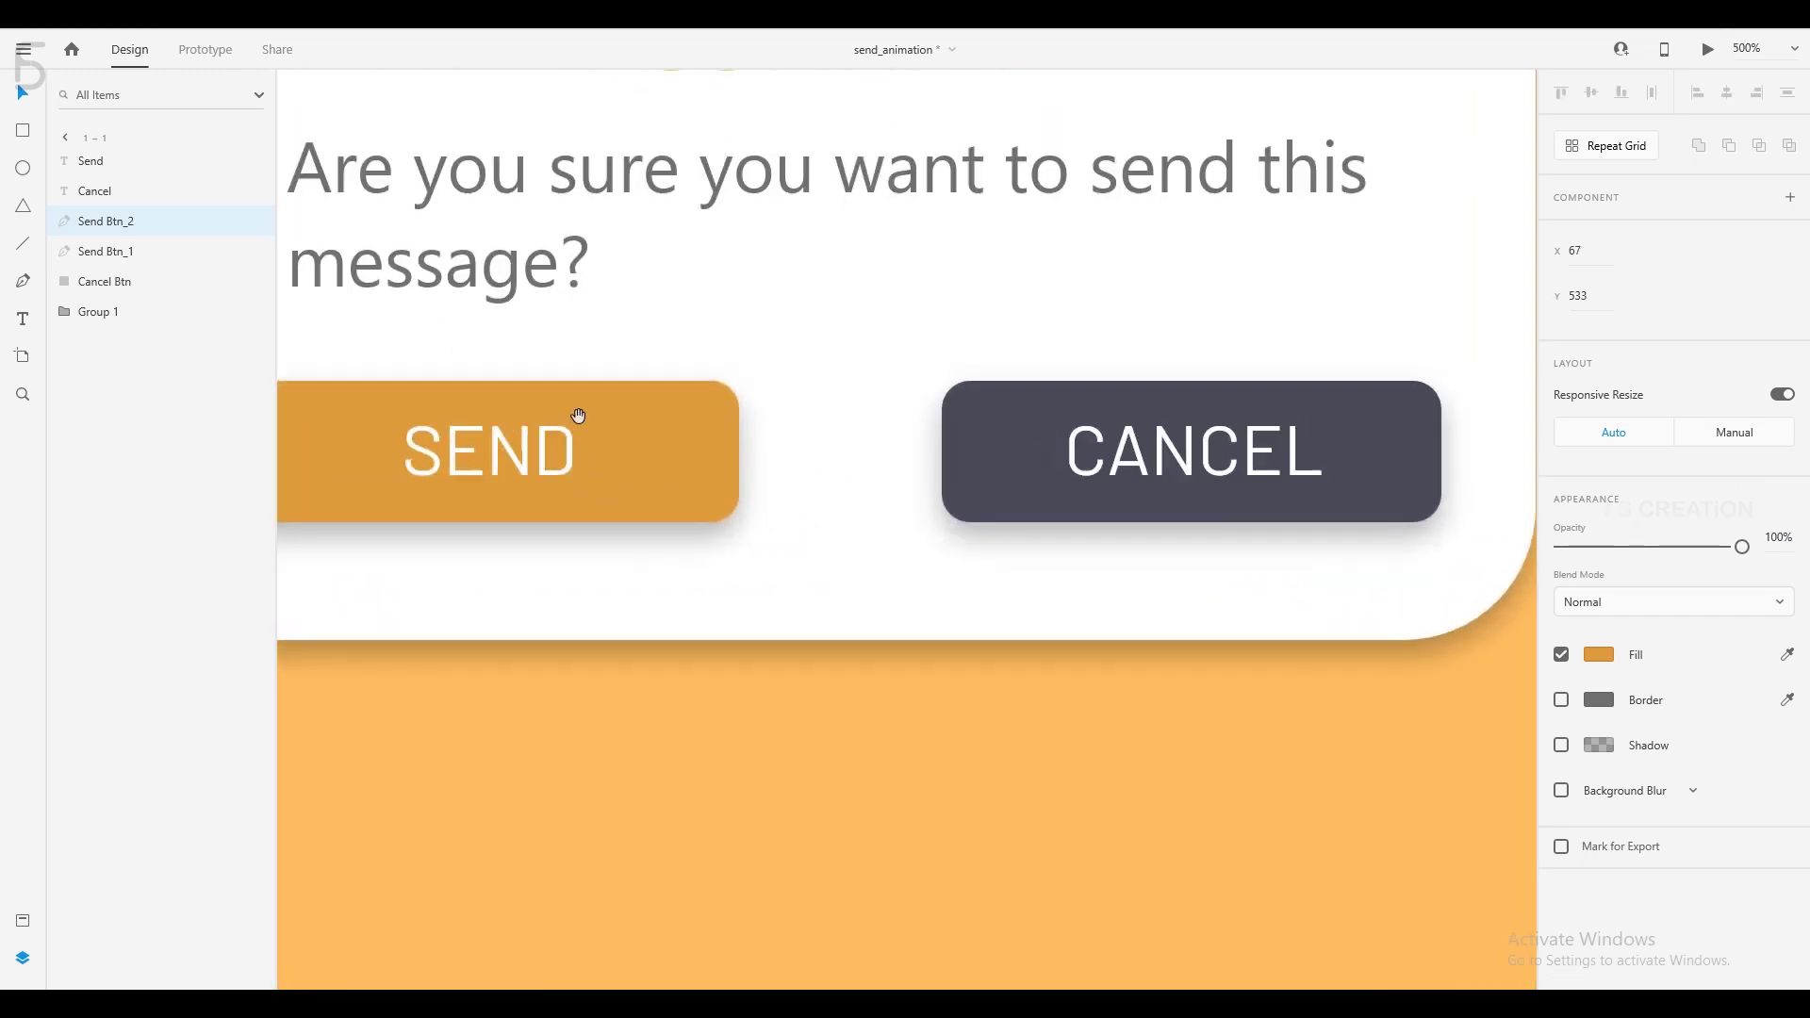
{"action": "double_click", "coordinate": [578, 417]}
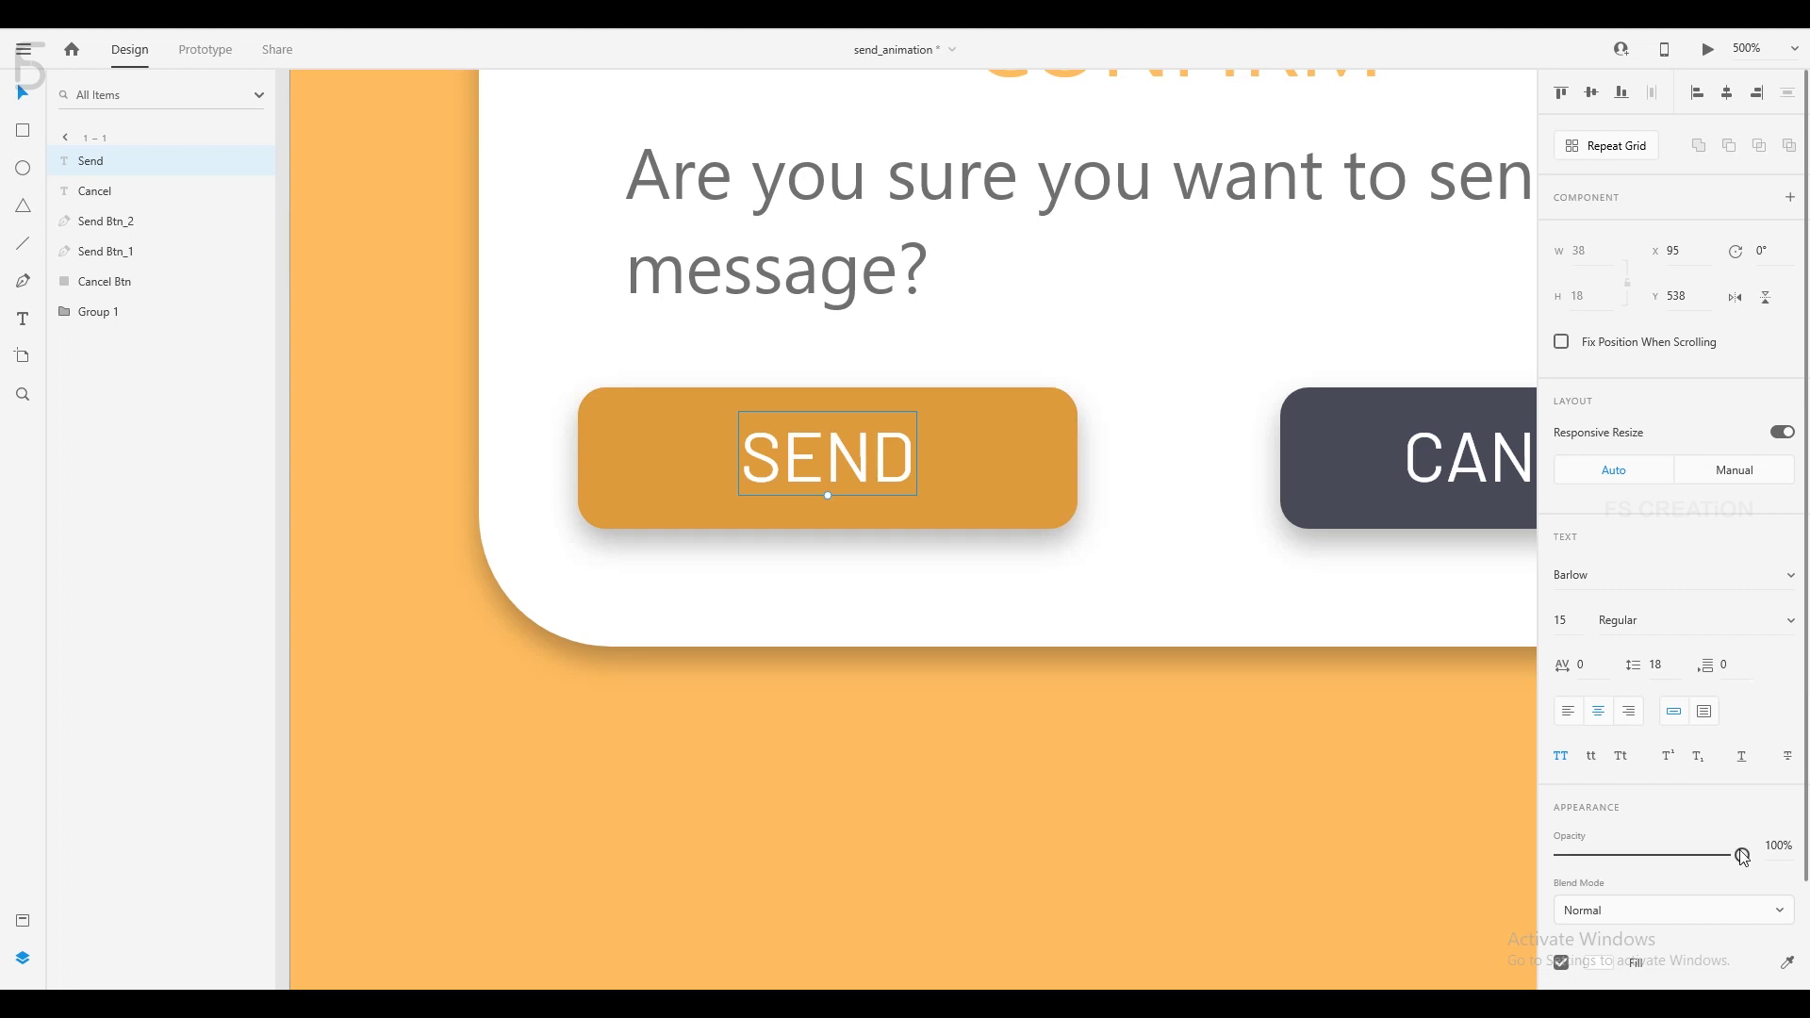
{"action": "left_click_drag", "start_coordinate": [1741, 855], "coordinate": [1546, 855]}
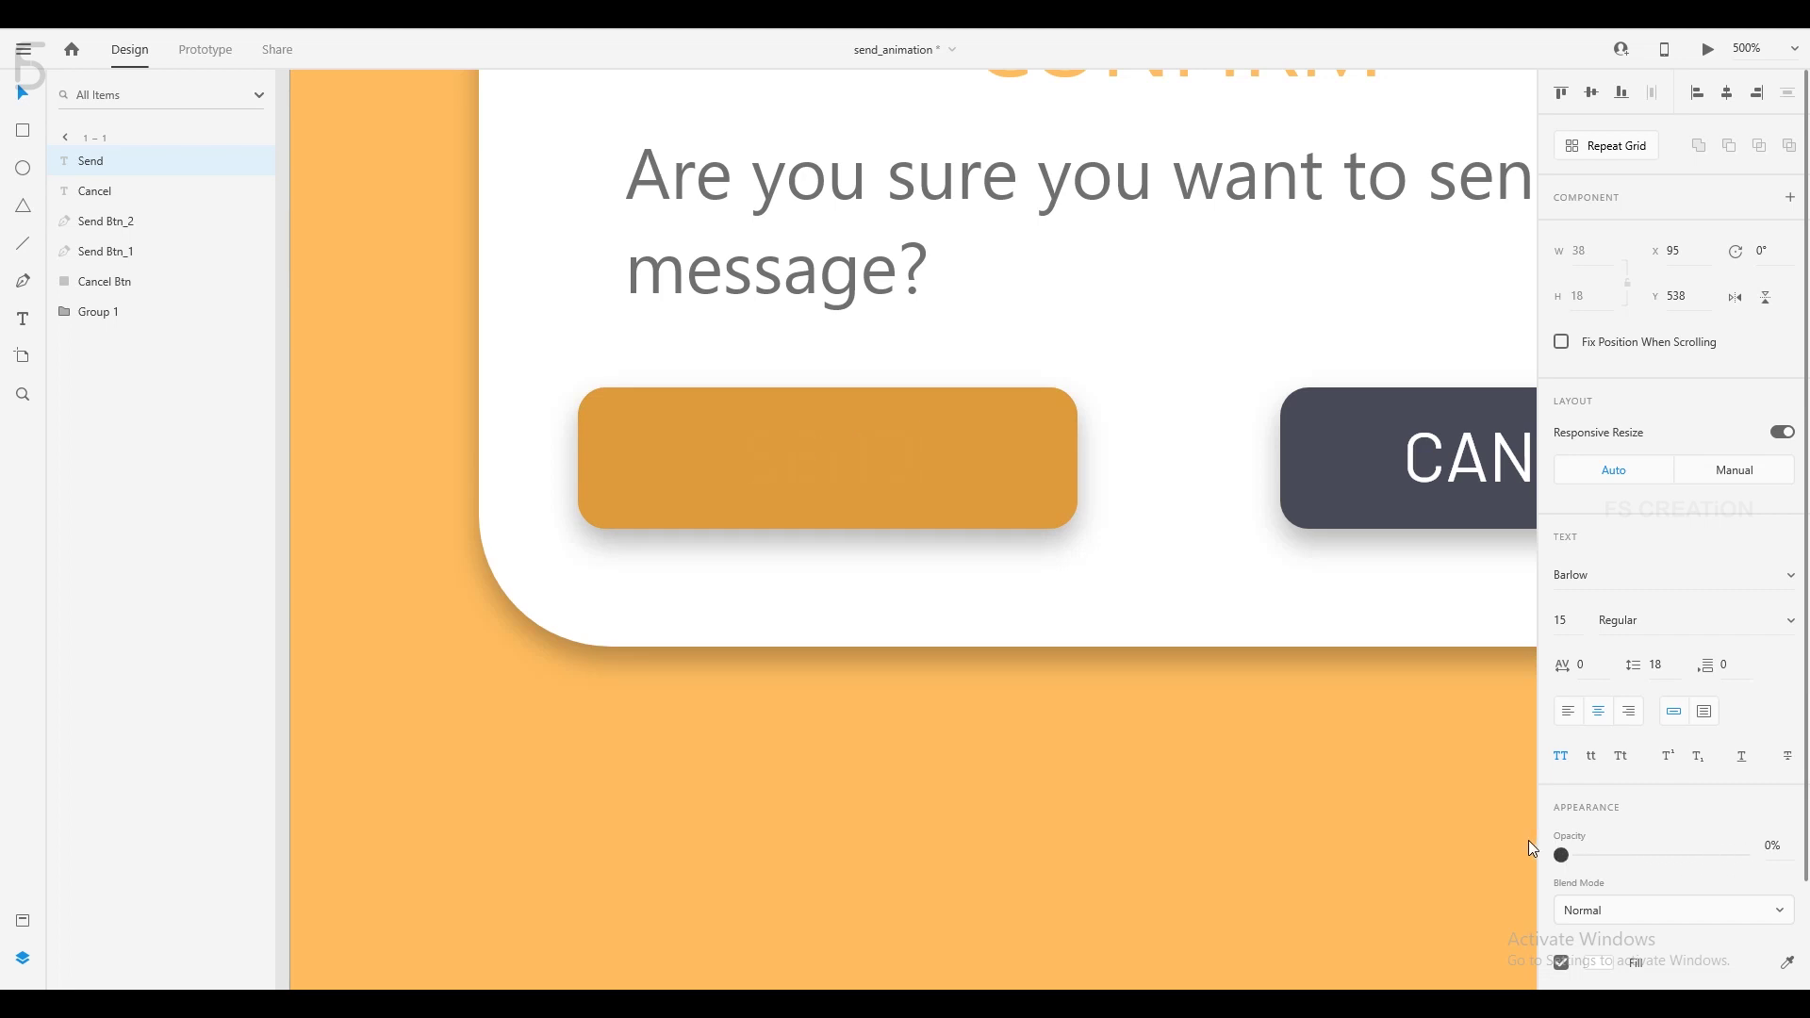
{"action": "left_click", "coordinate": [980, 461]}
{"action": "double_click", "coordinate": [980, 461]}
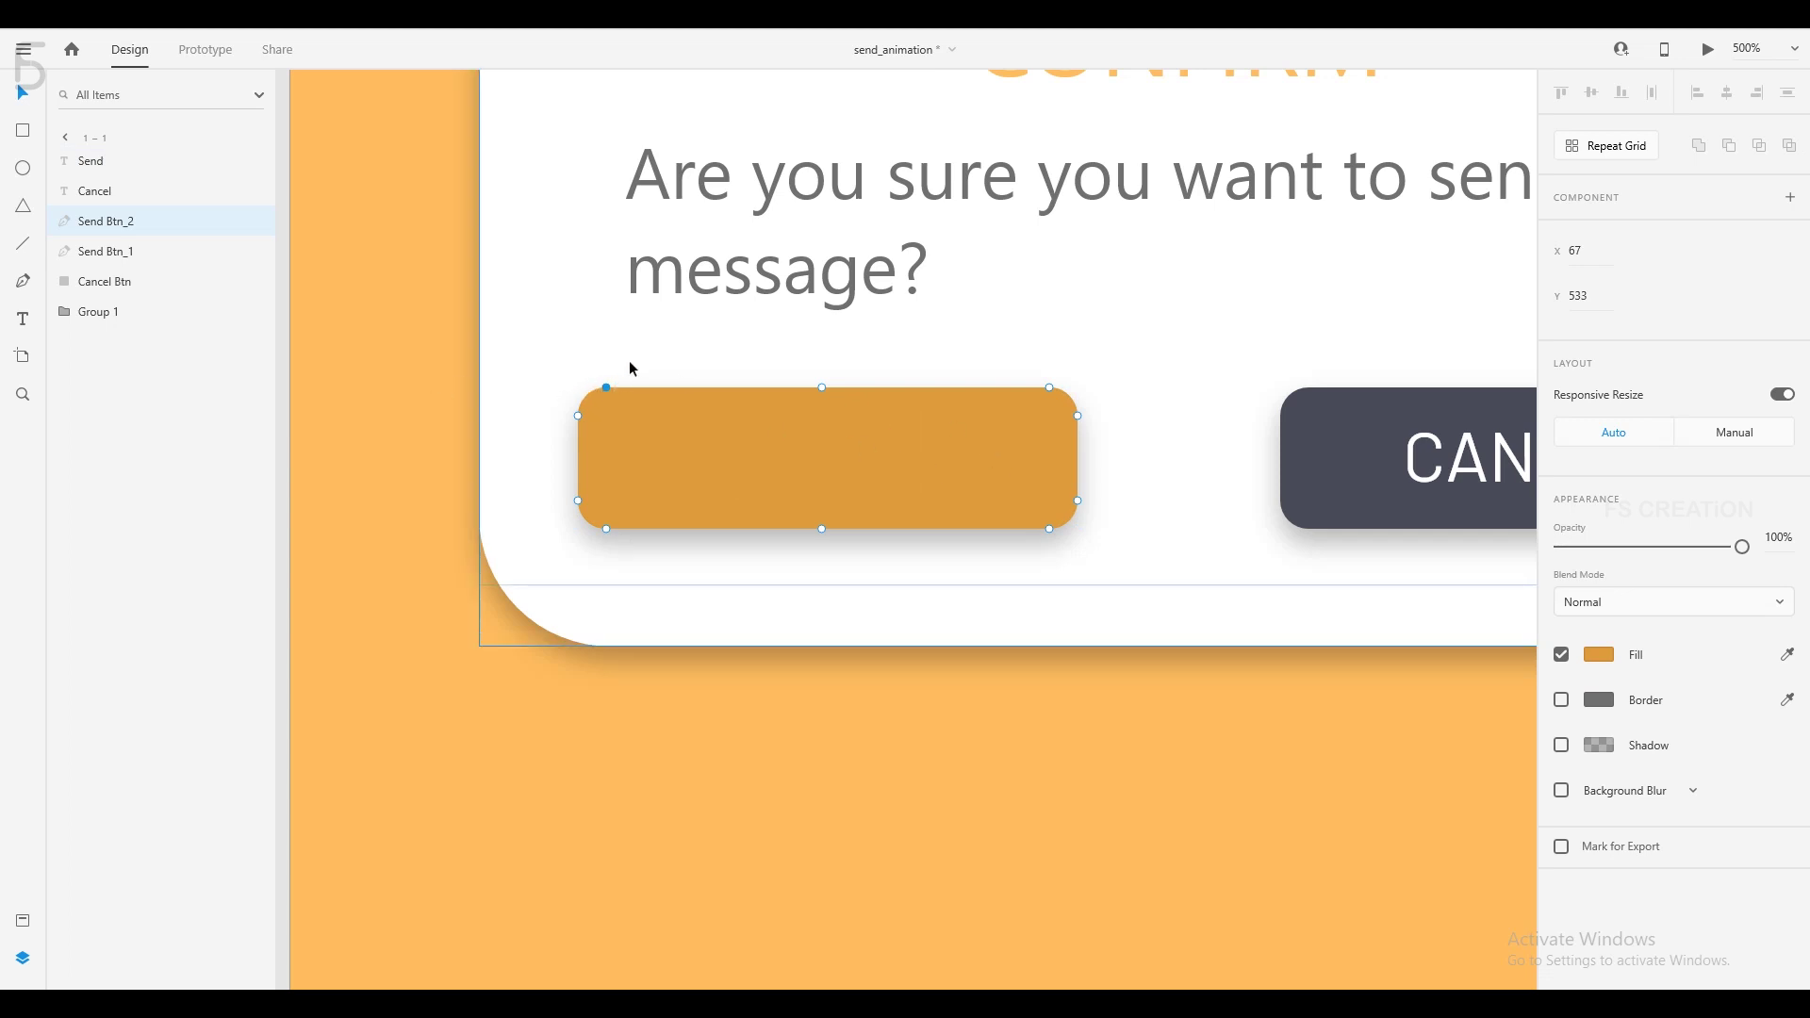
Cut the inner button shape into a triangle by raising its left corners and deleting its right-end points.
{"action": "left_click_drag", "start_coordinate": [592, 431], "coordinate": [543, 509]}
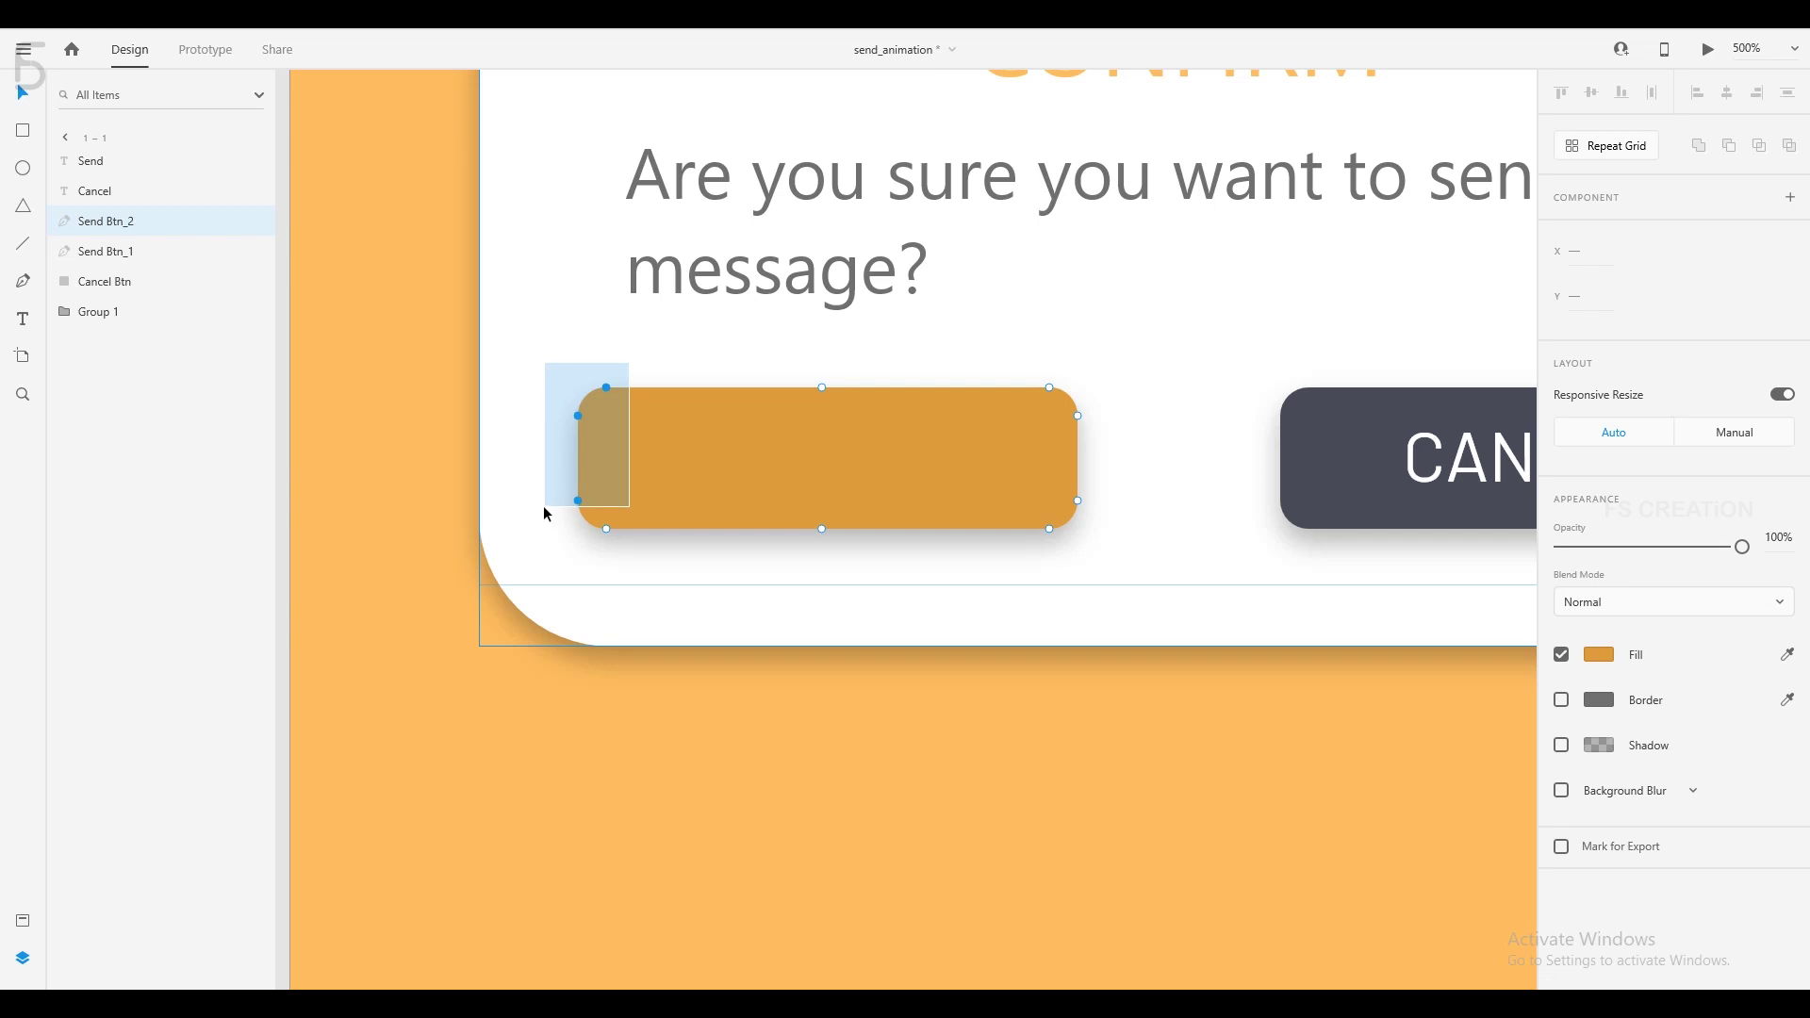
{"action": "left_click_drag", "start_coordinate": [585, 504], "coordinate": [825, 390]}
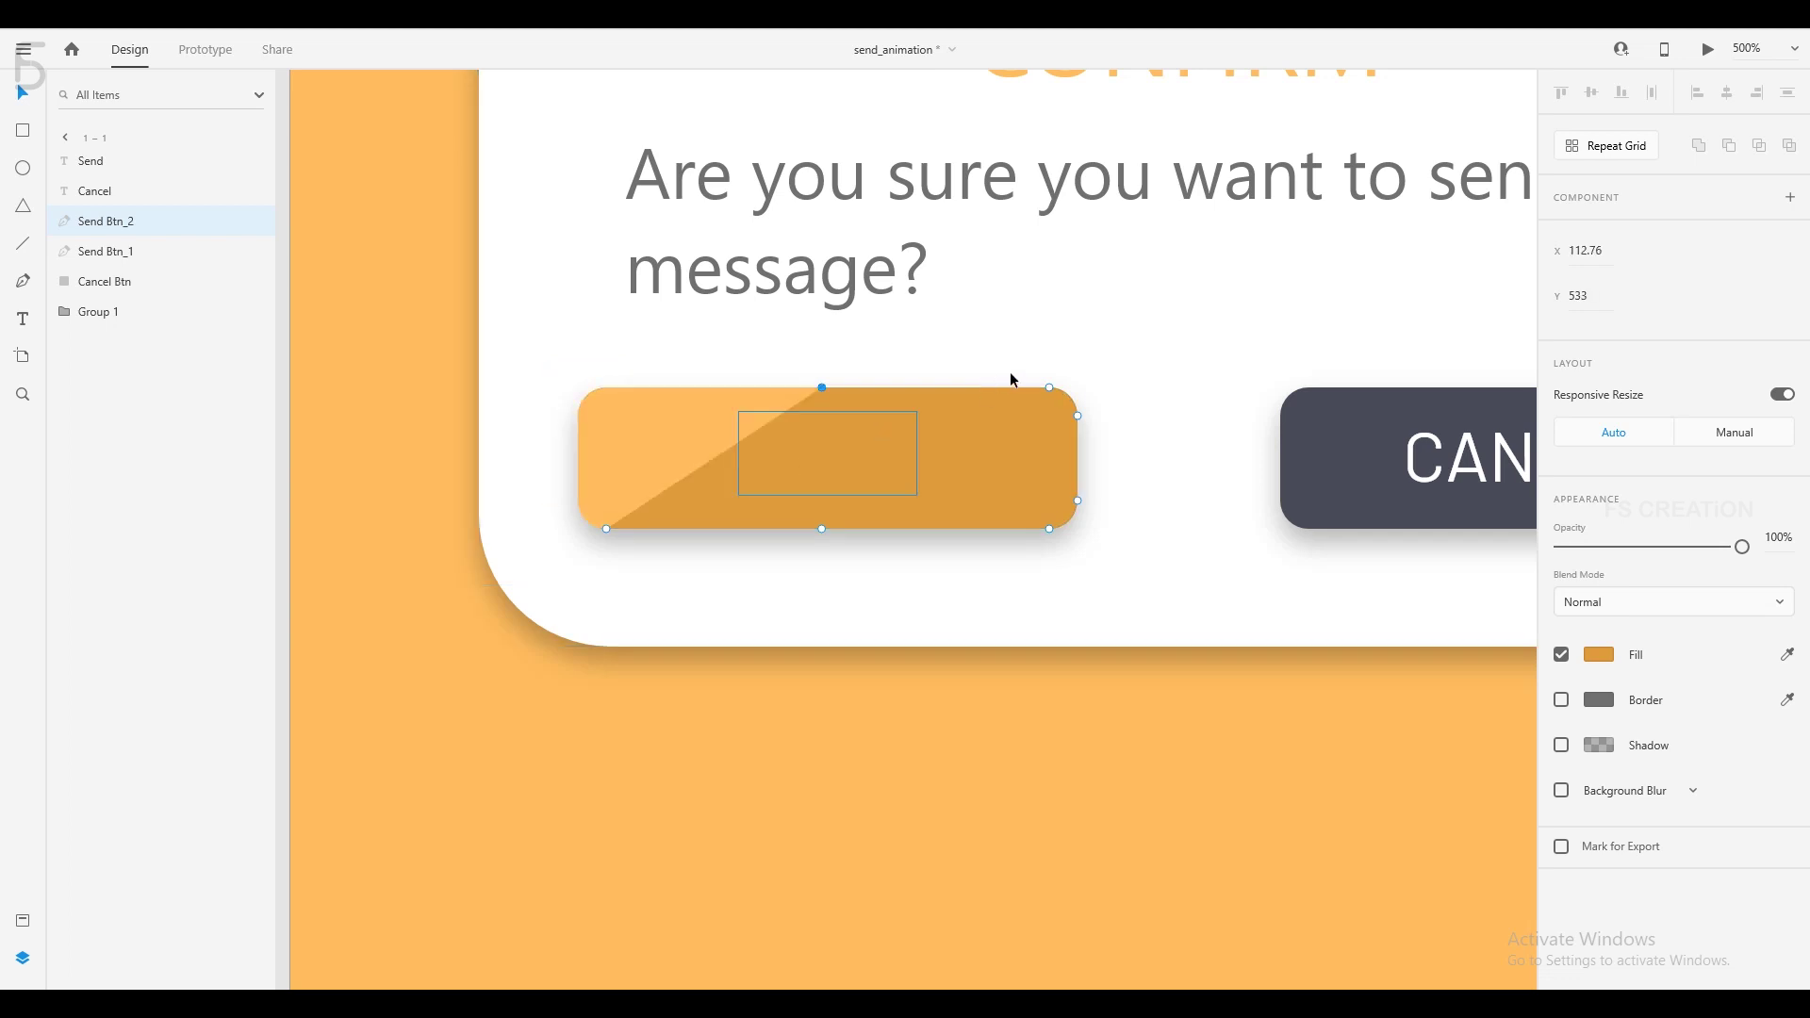
{"action": "left_click_drag", "start_coordinate": [973, 340], "coordinate": [1116, 512]}
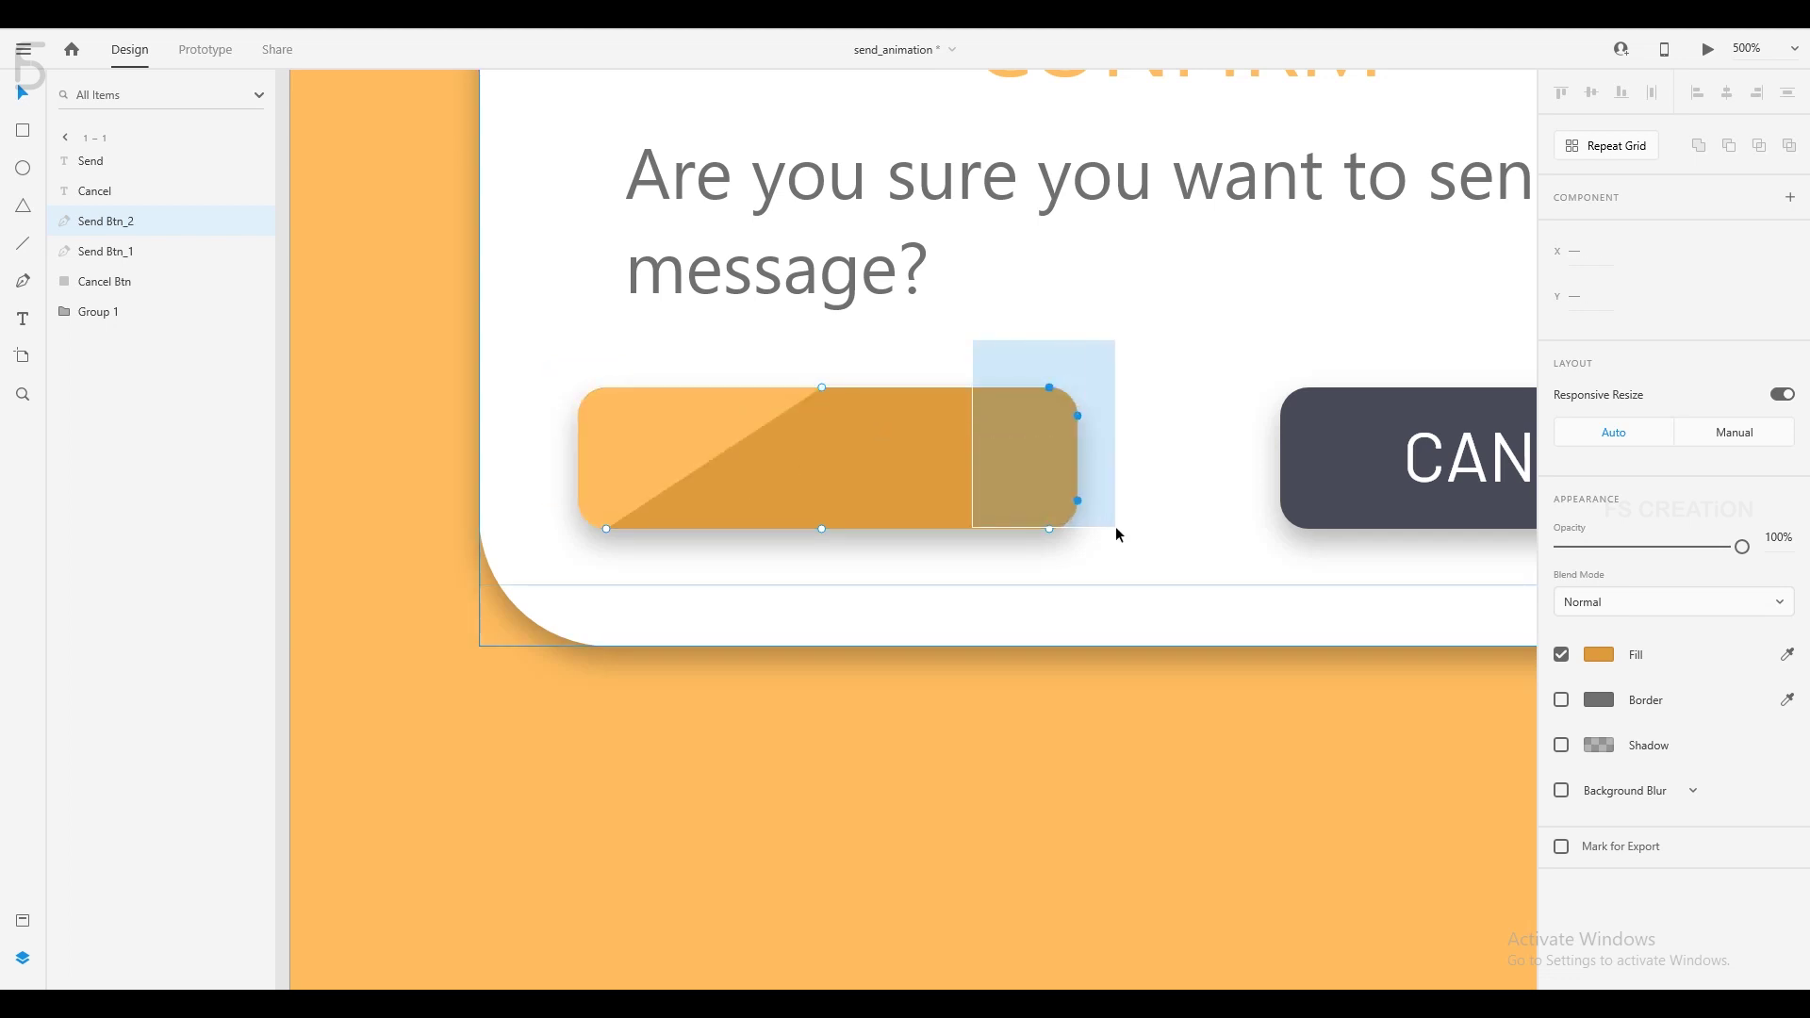
{"action": "key", "text": "Delete"}
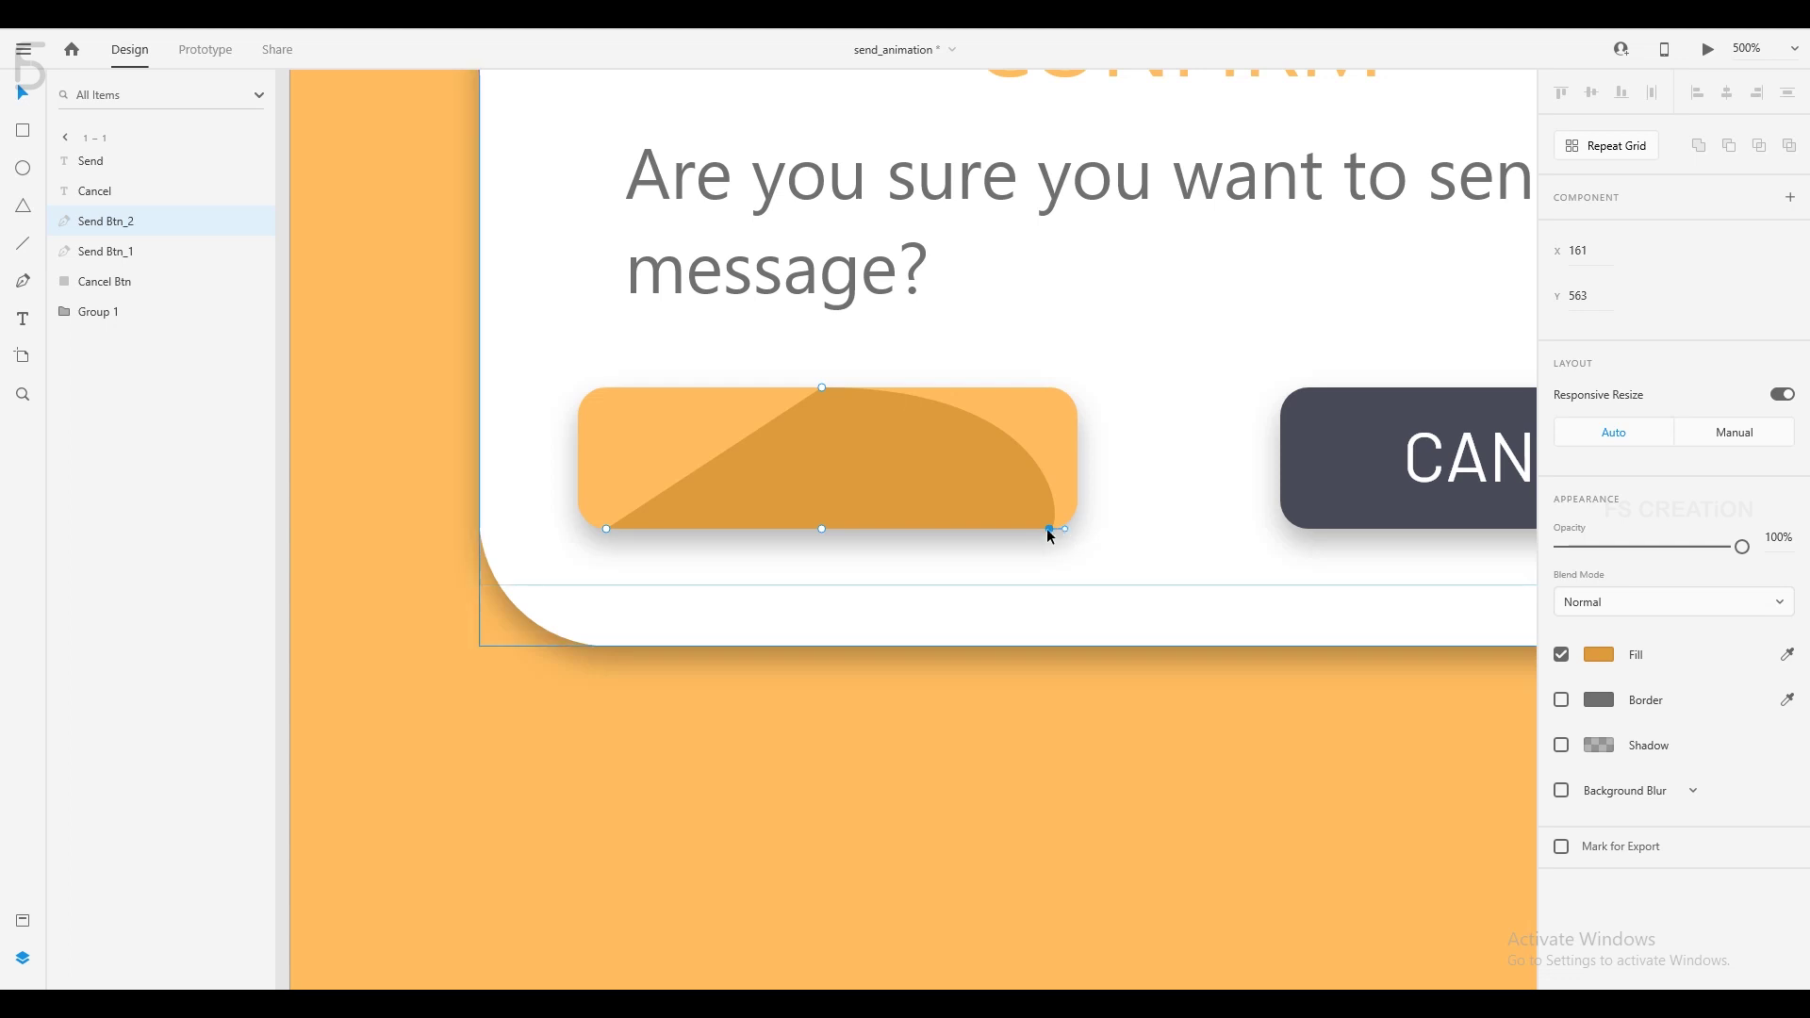
{"action": "double_click", "coordinate": [1049, 529]}
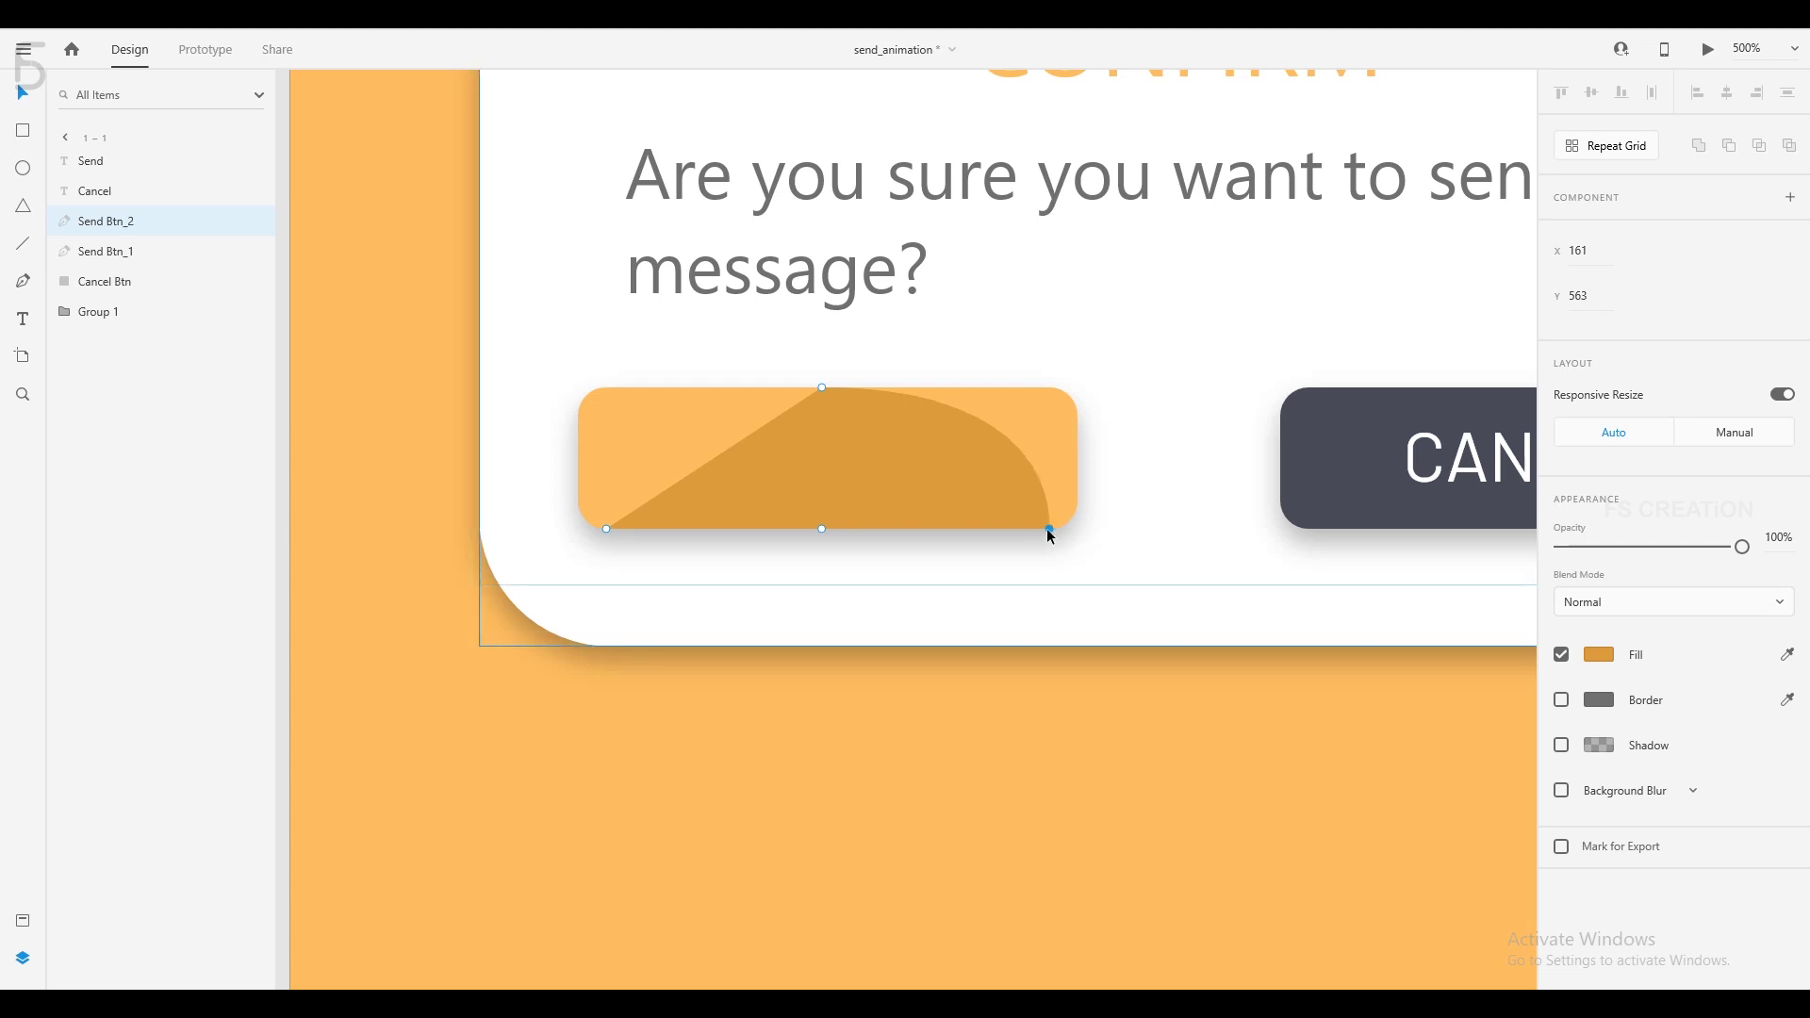
{"action": "double_click", "coordinate": [822, 388]}
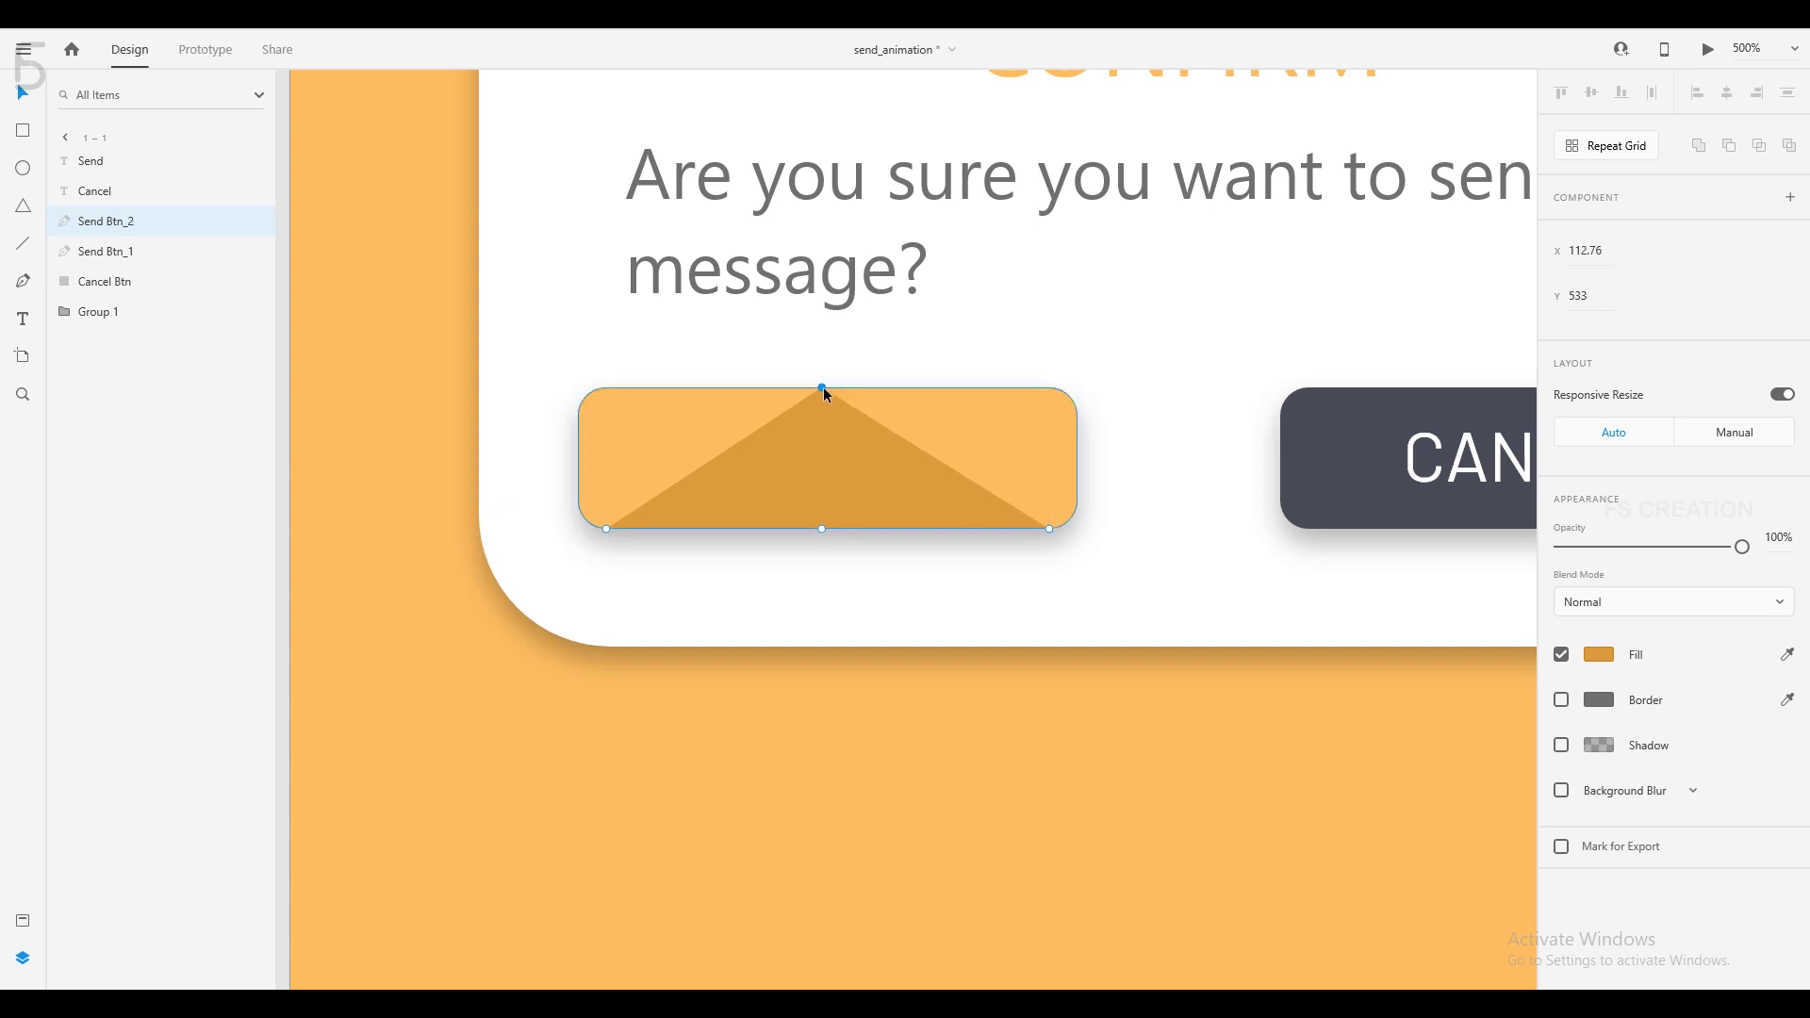
Move the inner triangle's bottom corners inward to make it even.
{"action": "double_click", "coordinate": [607, 528]}
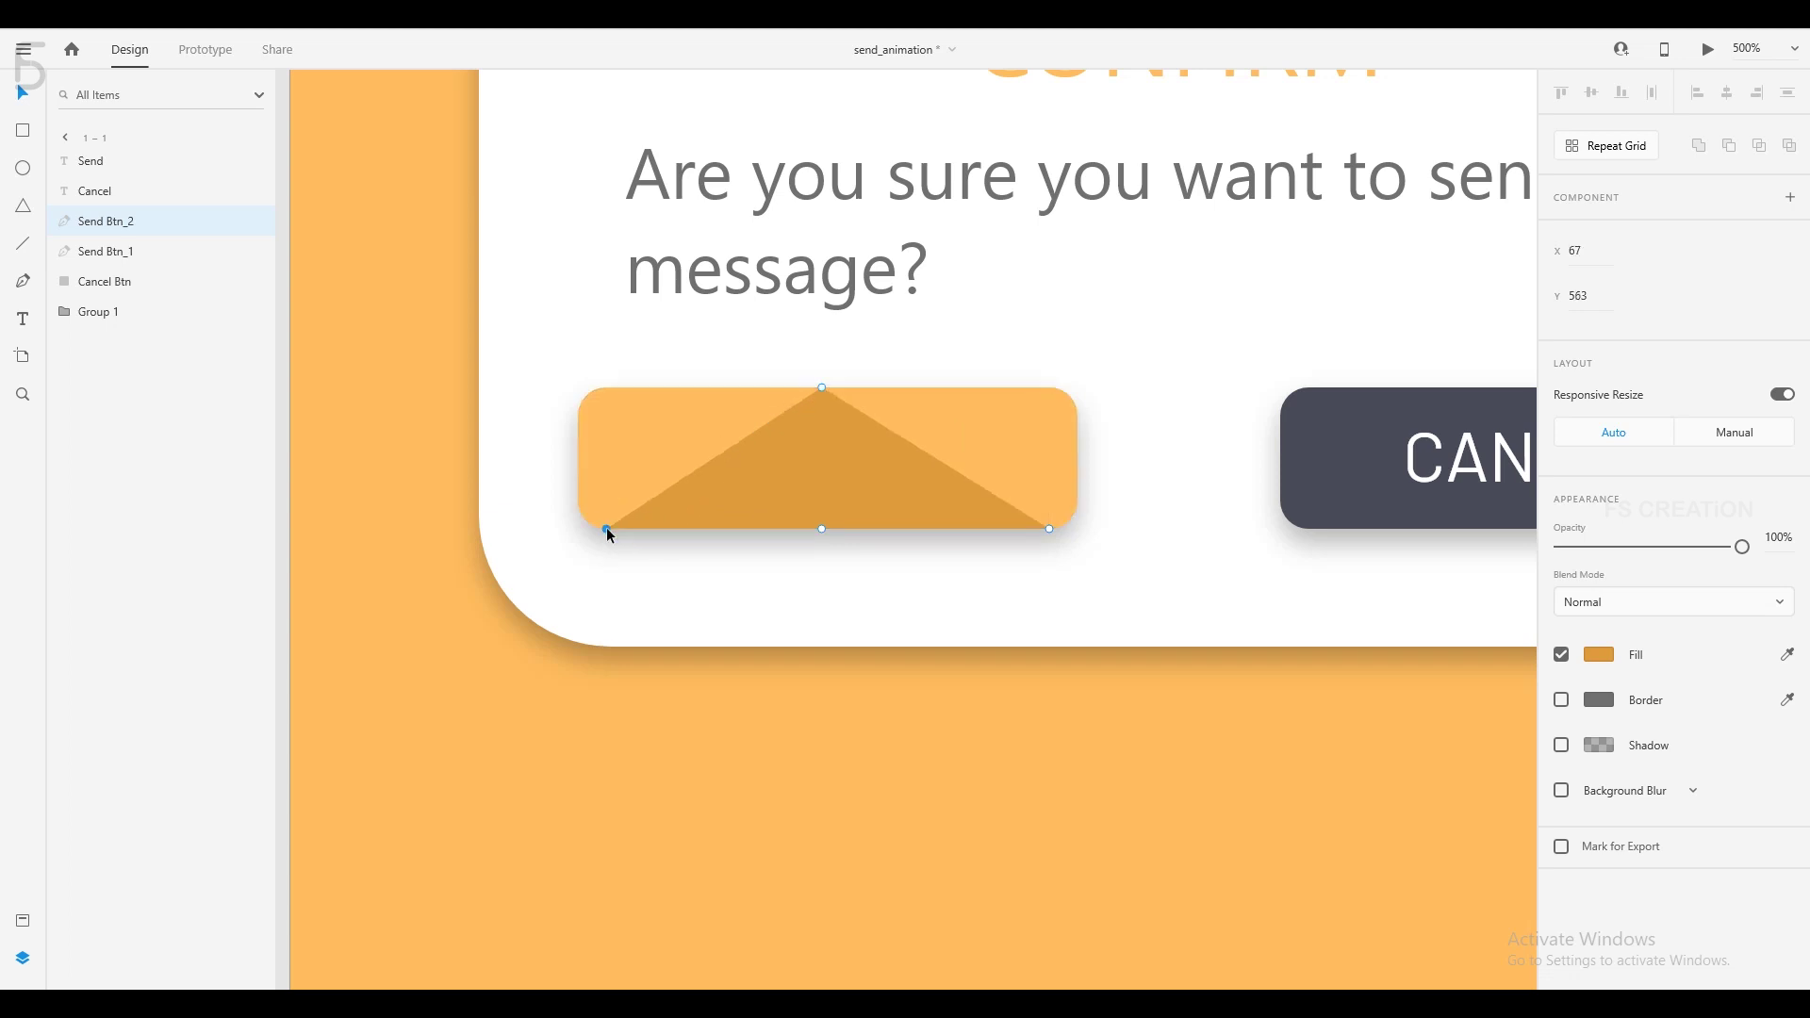
{"action": "left_click_drag", "start_coordinate": [607, 528], "coordinate": [788, 545]}
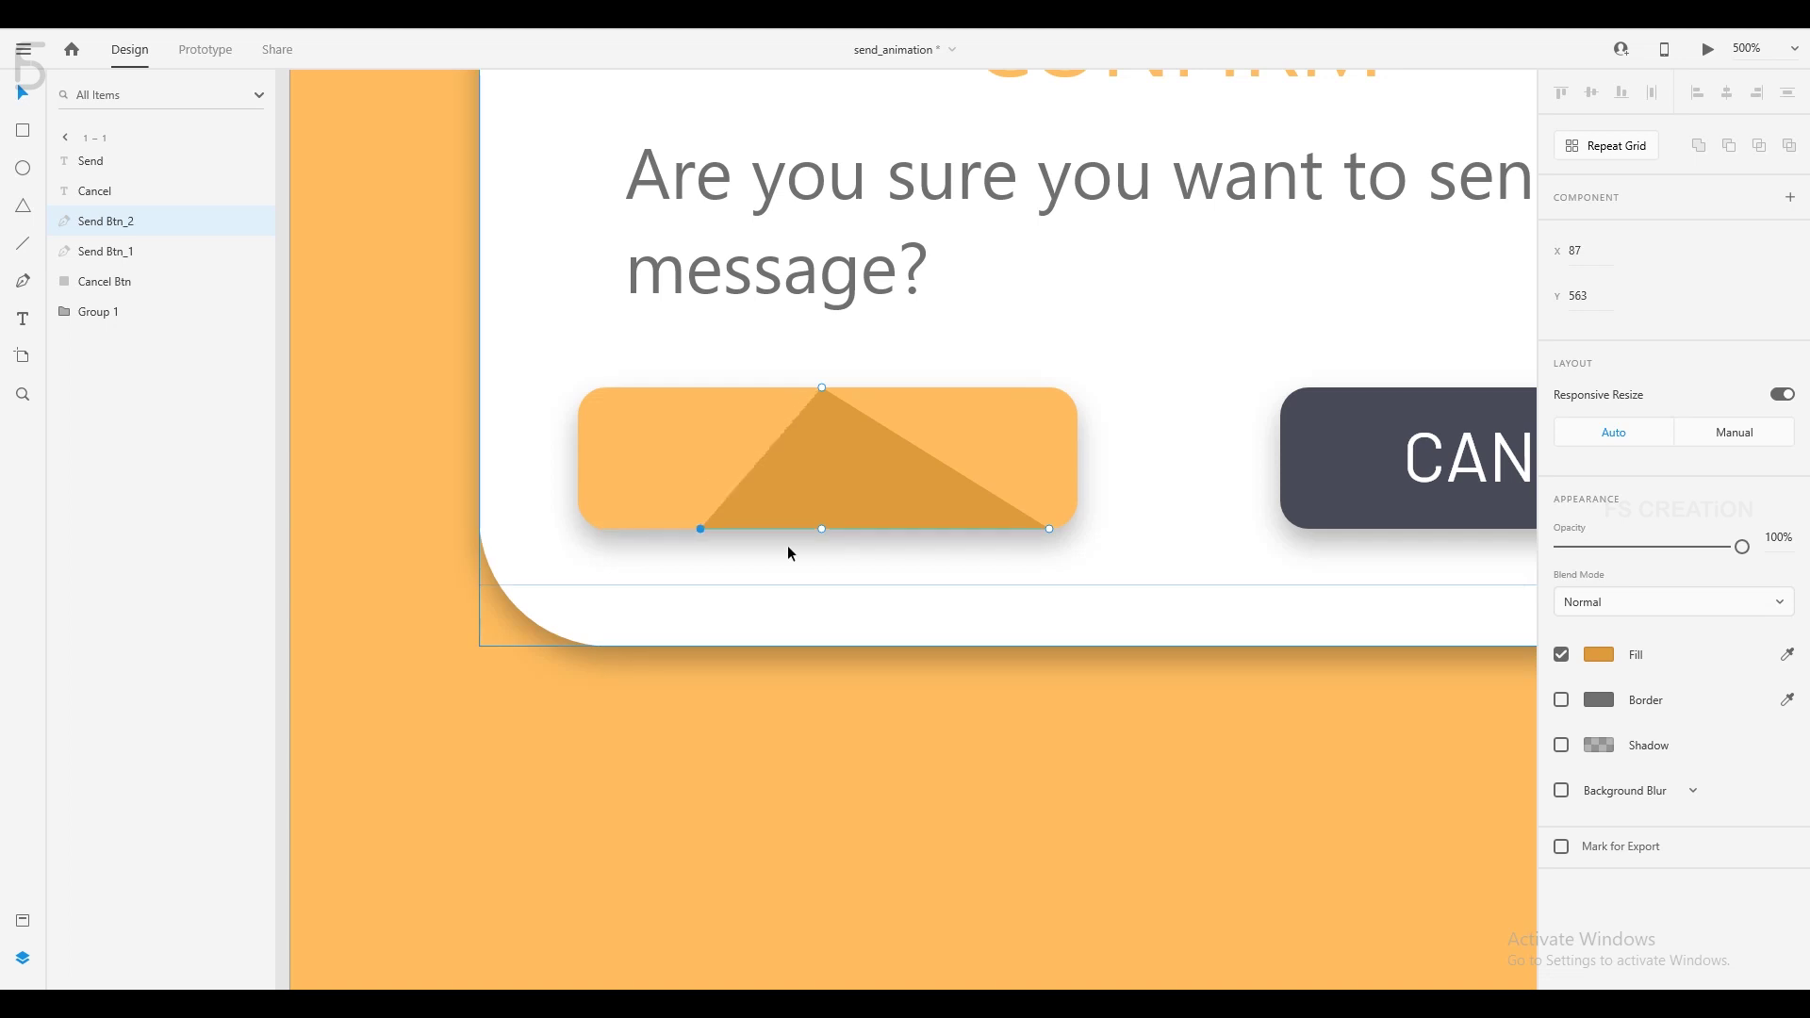
{"action": "key", "text": "shift+Right"}
{"action": "left_click", "coordinate": [1051, 528]}
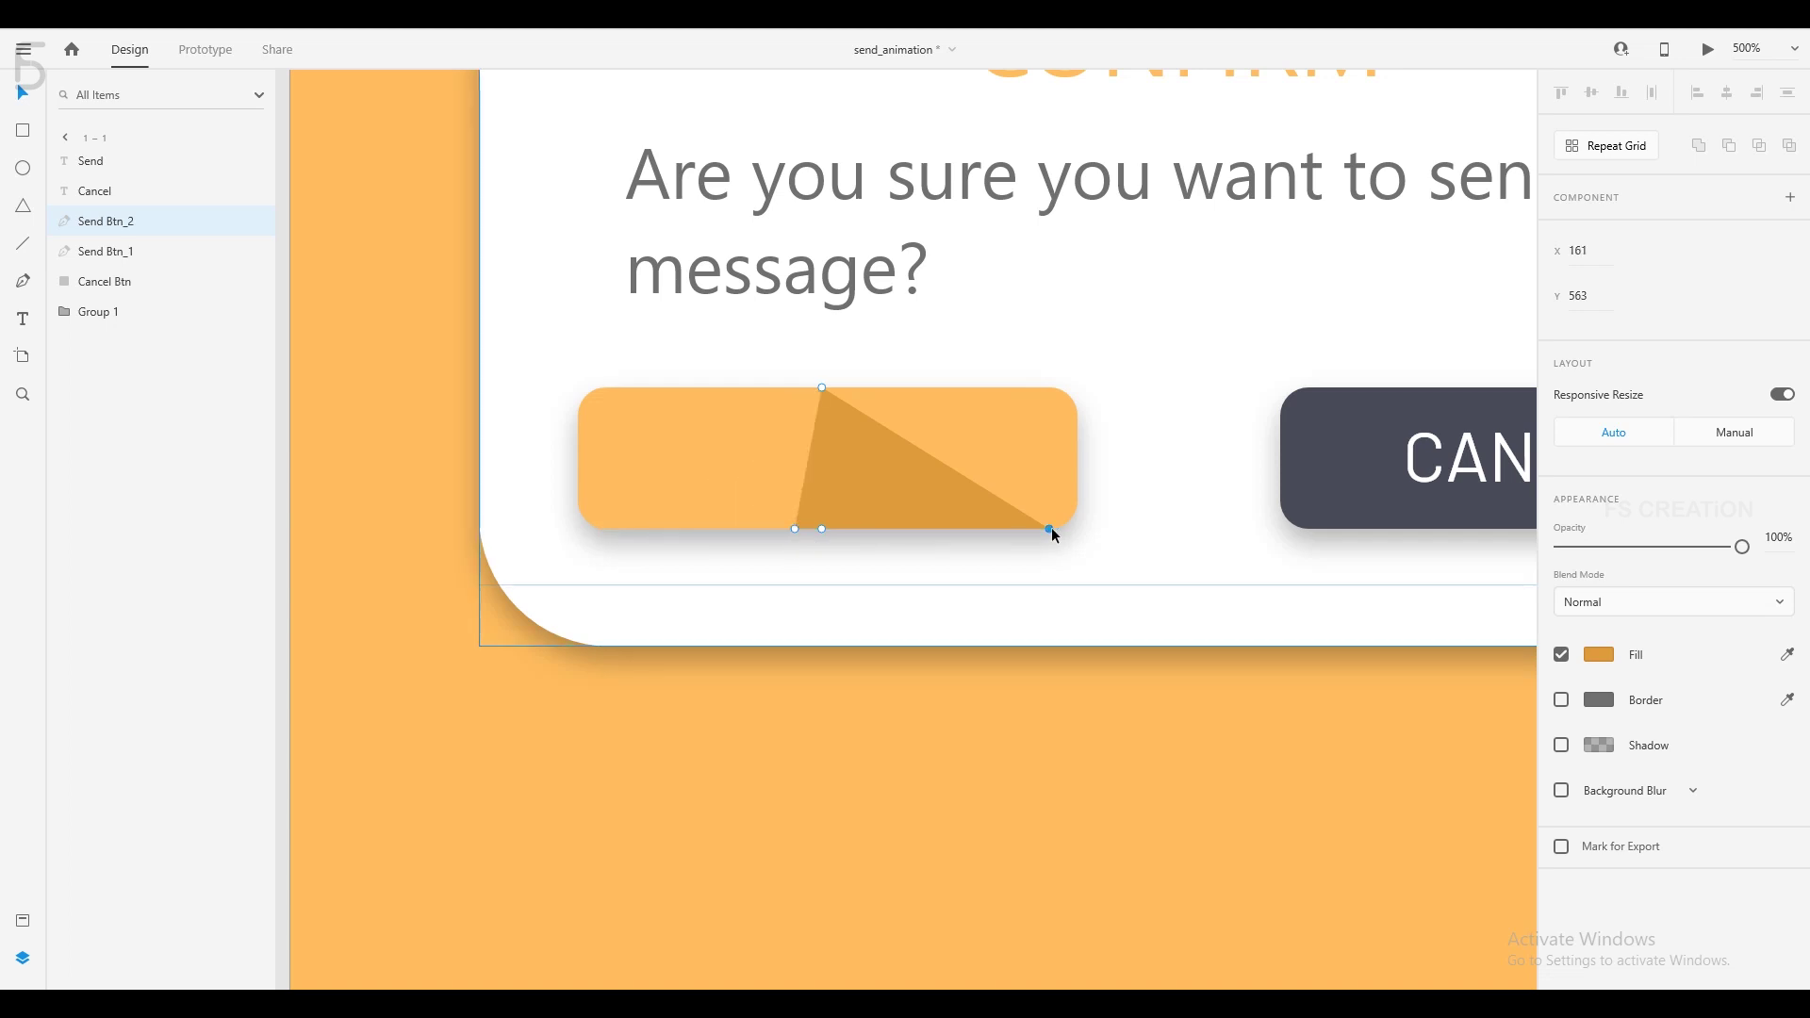
{"action": "key", "text": "shift+Left"}
{"action": "key", "text": "shift+Left"}
{"action": "key", "text": "shift+Left"}
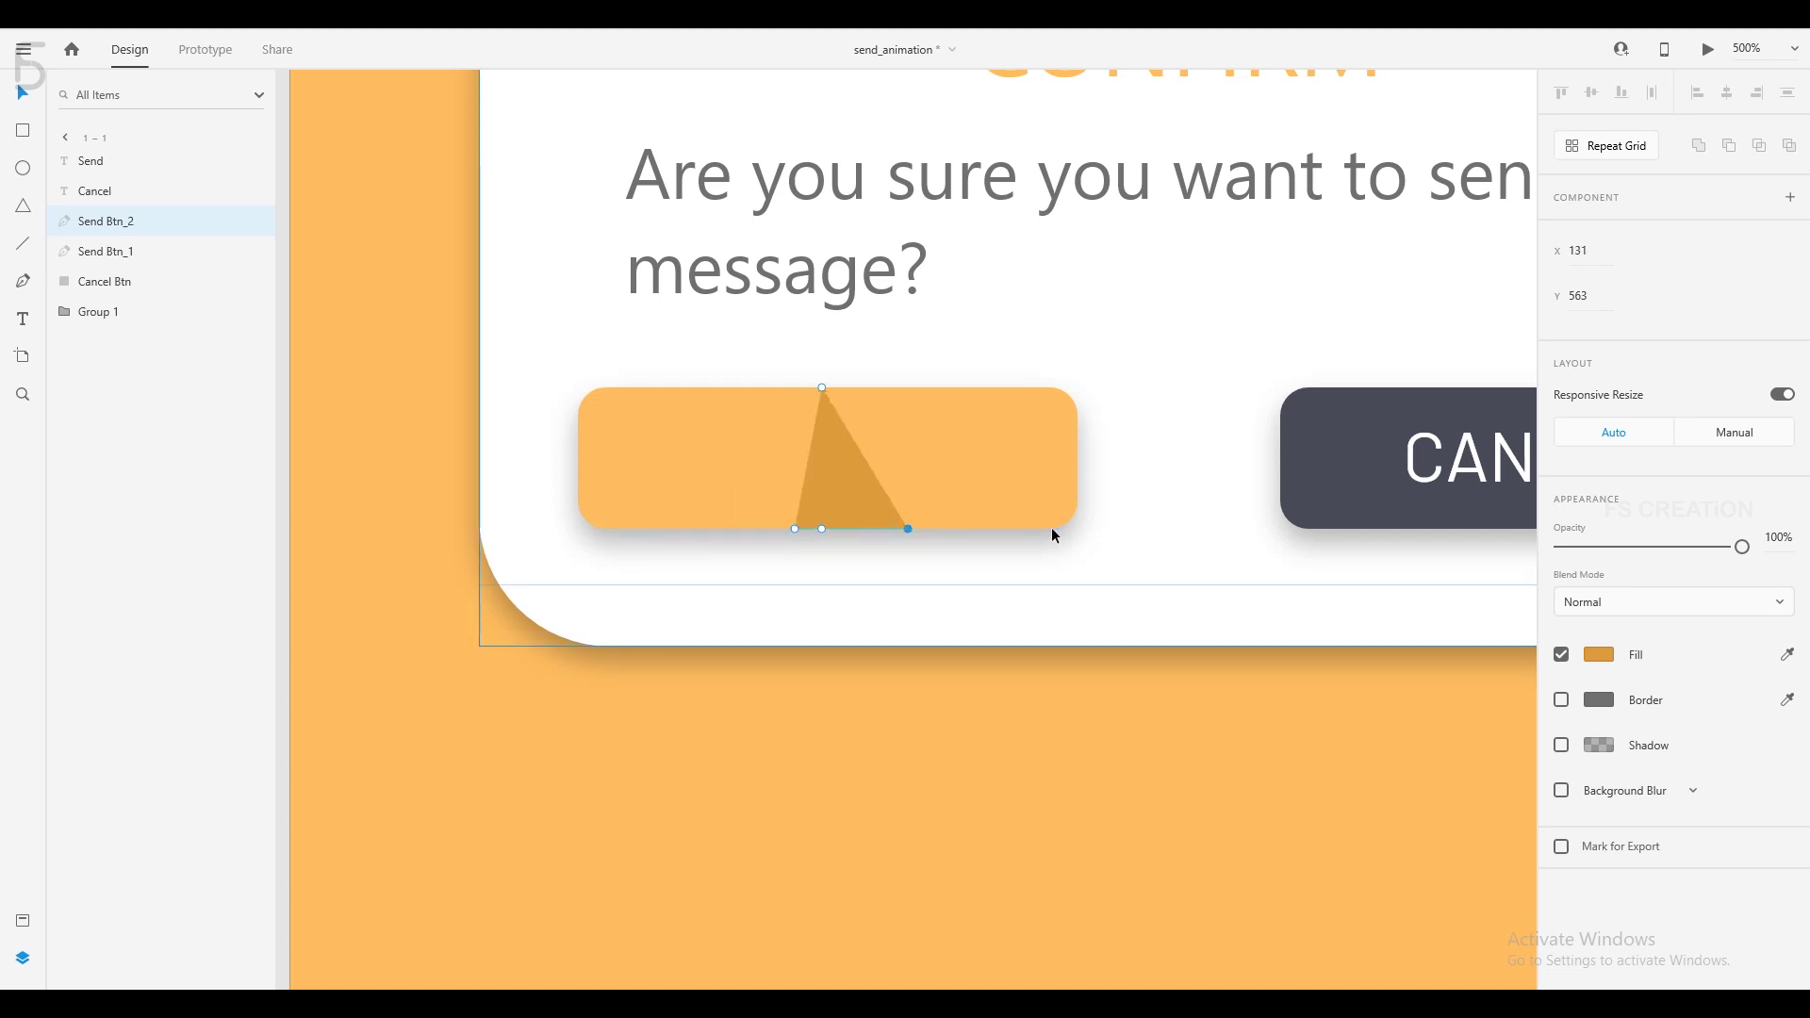
{"action": "key", "text": "shift+Left"}
{"action": "key", "text": "shift+Left"}
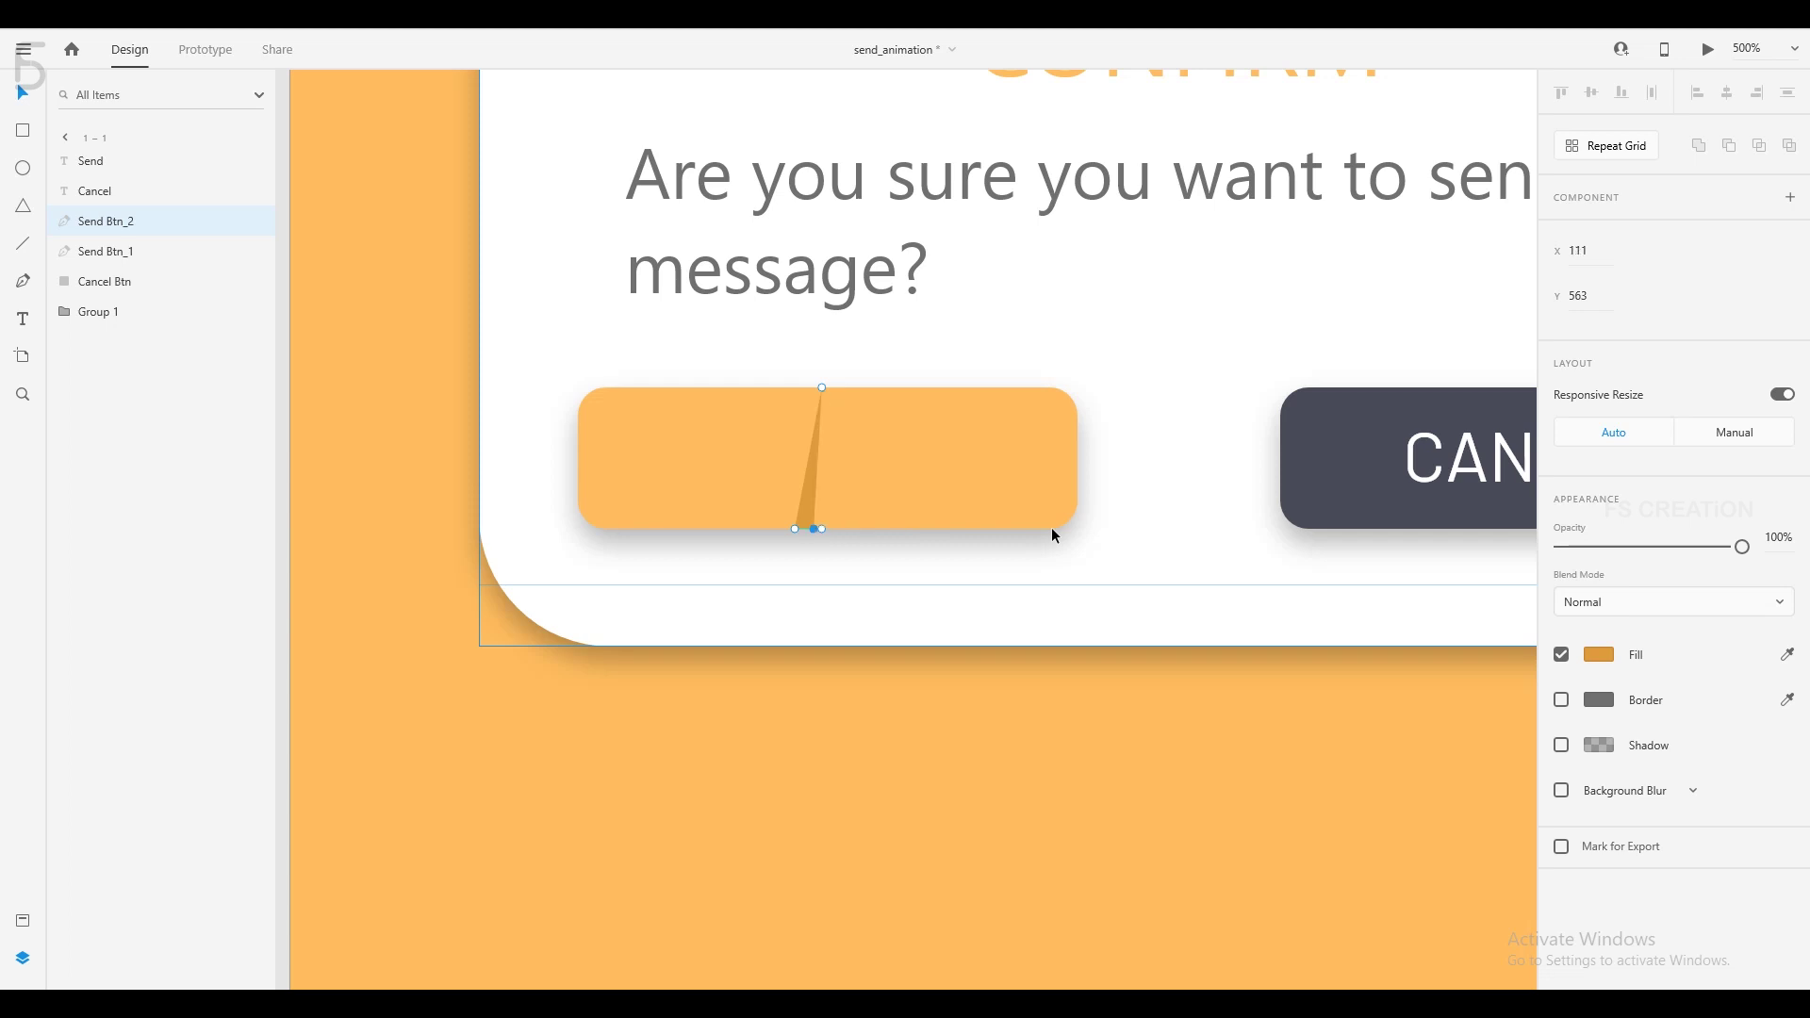
{"action": "key", "text": "shift+Right"}
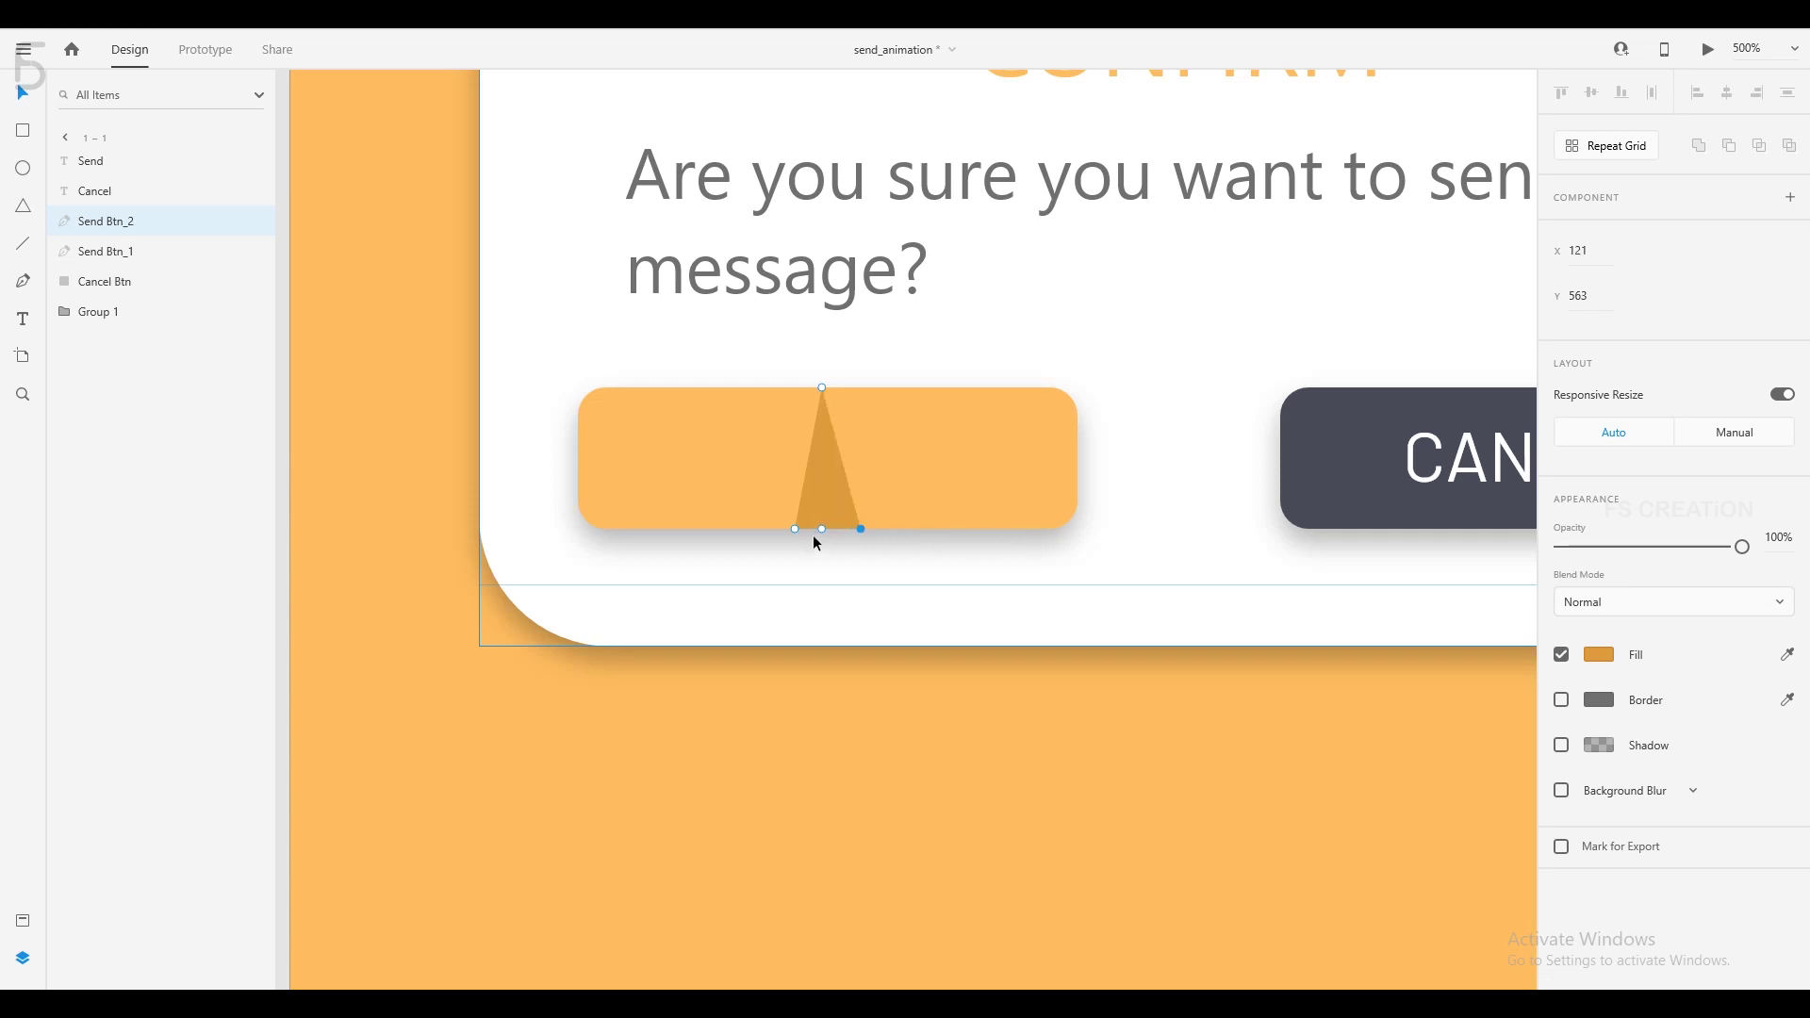
{"action": "left_click_drag", "start_coordinate": [795, 529], "coordinate": [780, 529]}
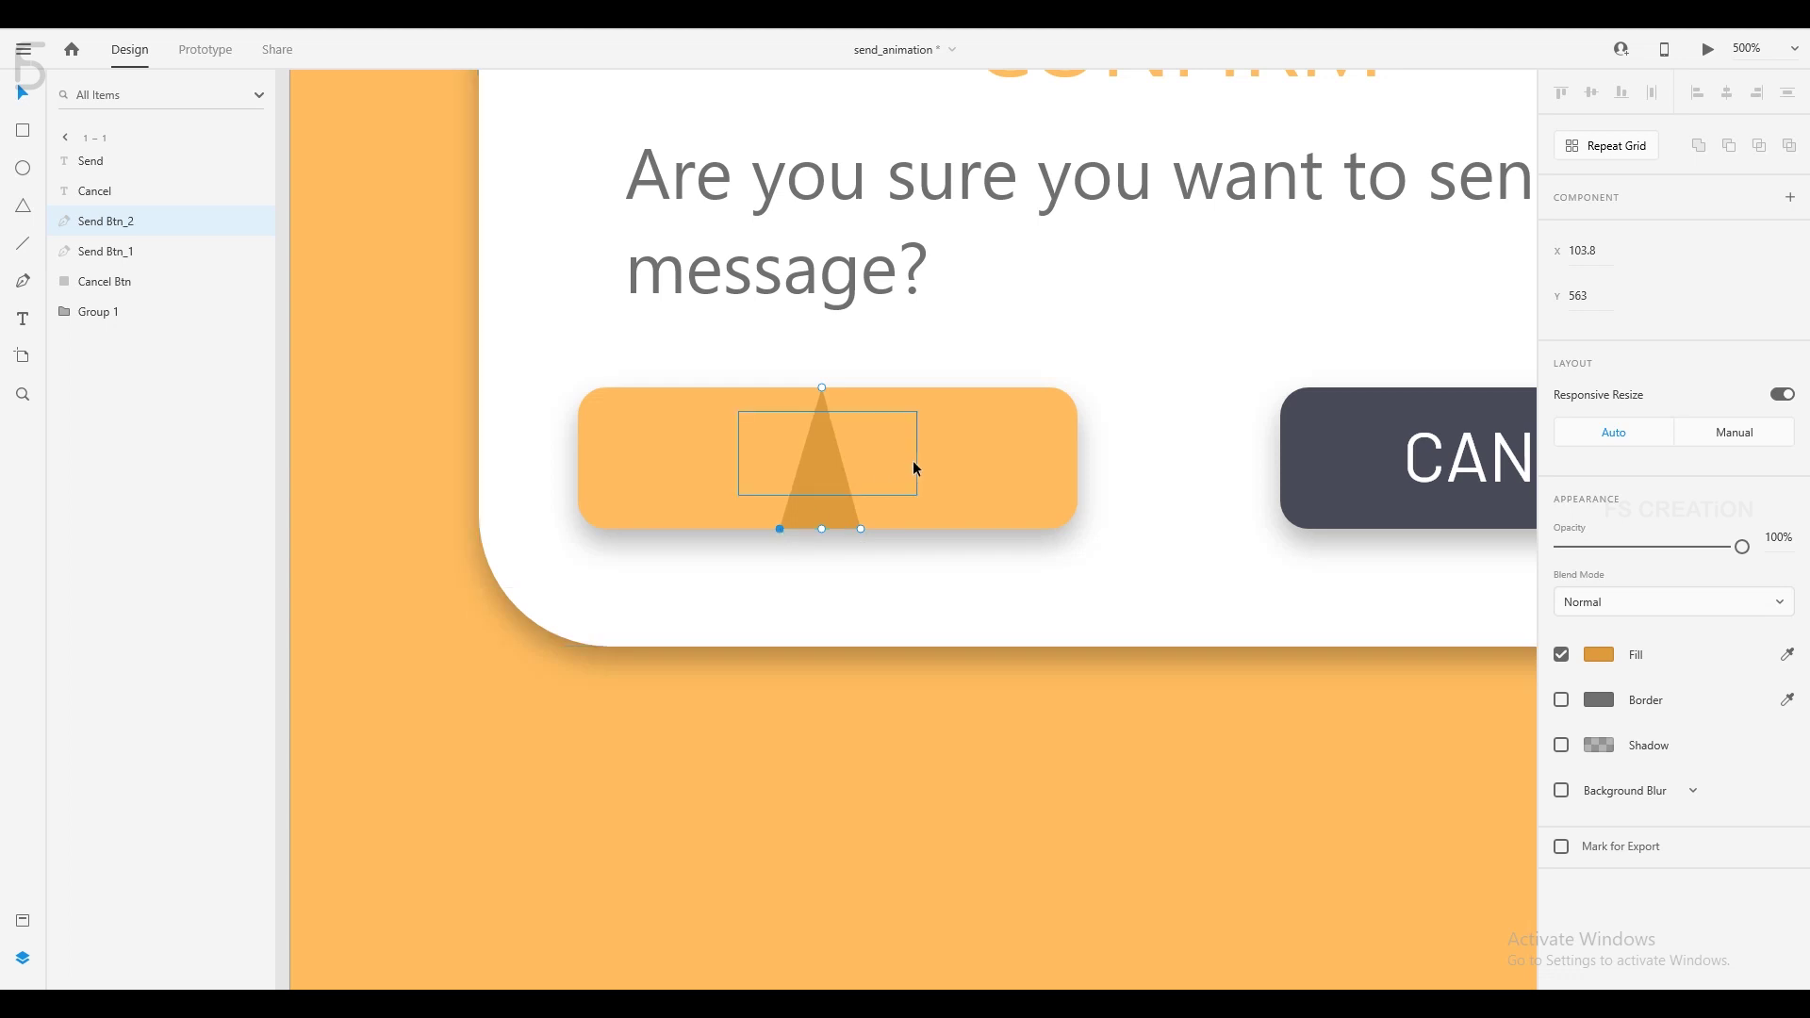
{"action": "key", "text": "Escape"}
Turn the outer button into a triangle by deleting its end points and sharpening the top corner.
{"action": "left_click", "coordinate": [966, 481]}
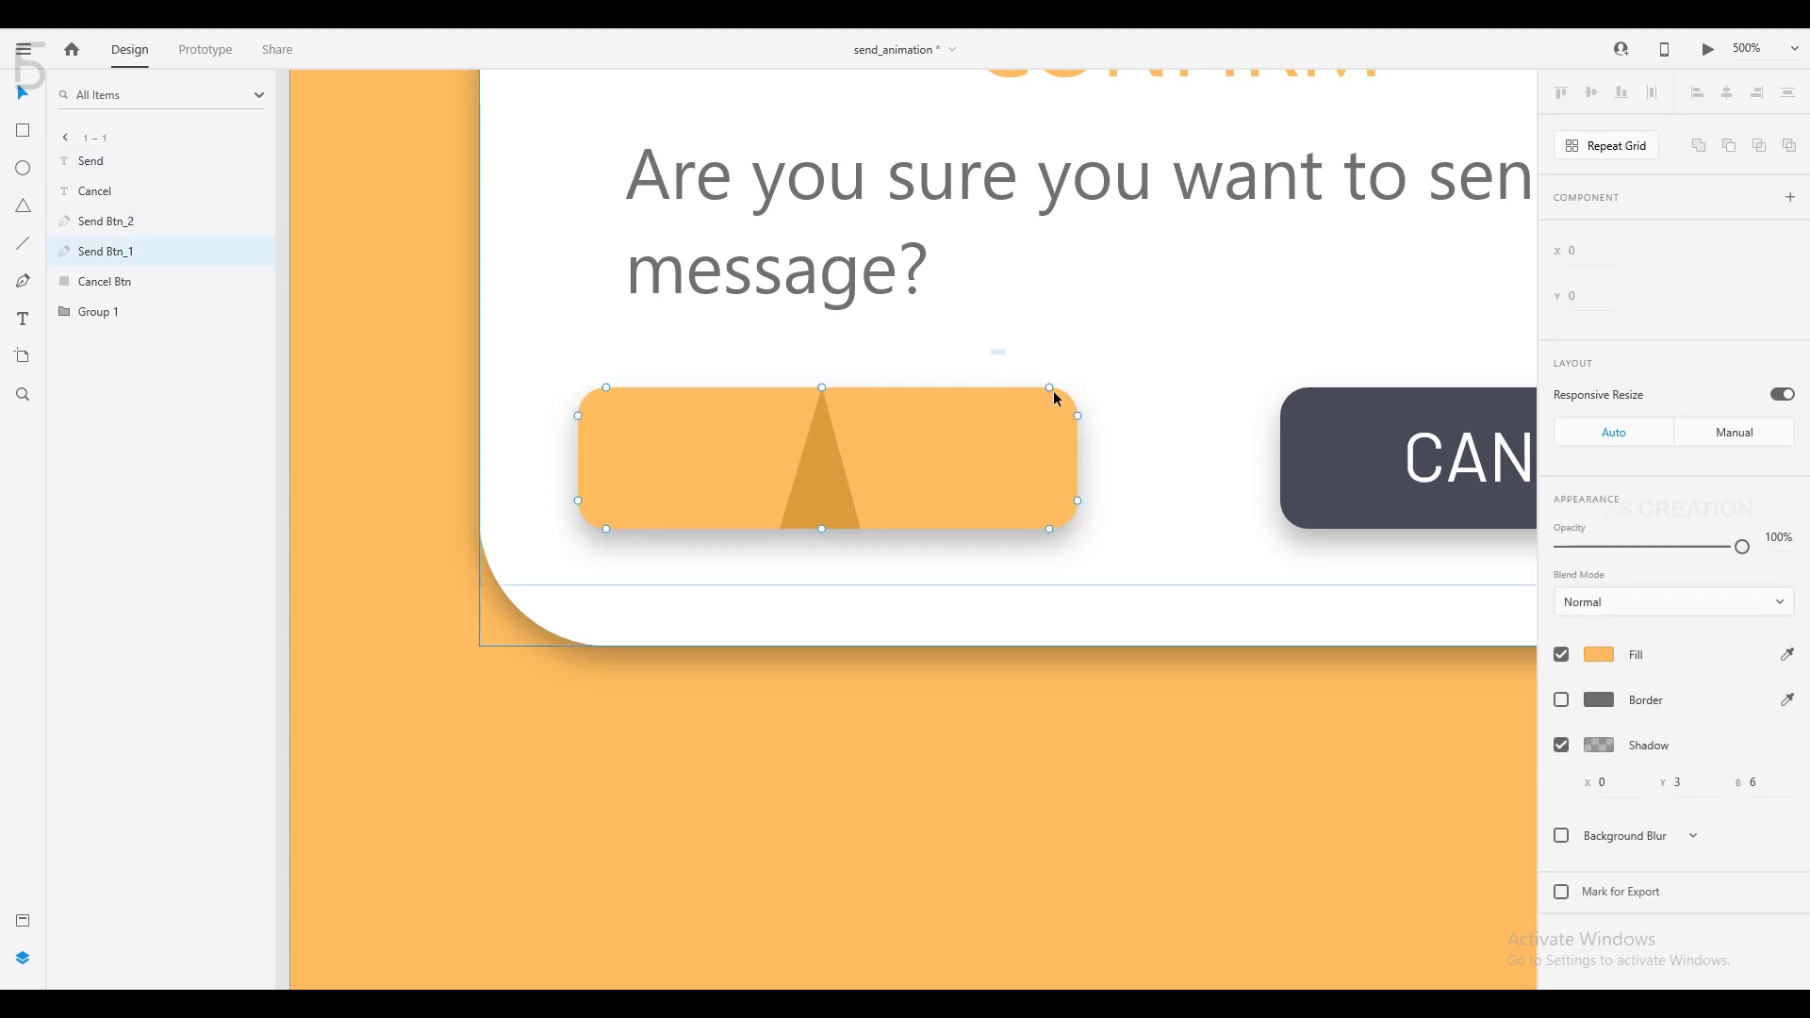
{"action": "left_click_drag", "start_coordinate": [1054, 398], "coordinate": [1135, 512]}
{"action": "key", "text": "Delete"}
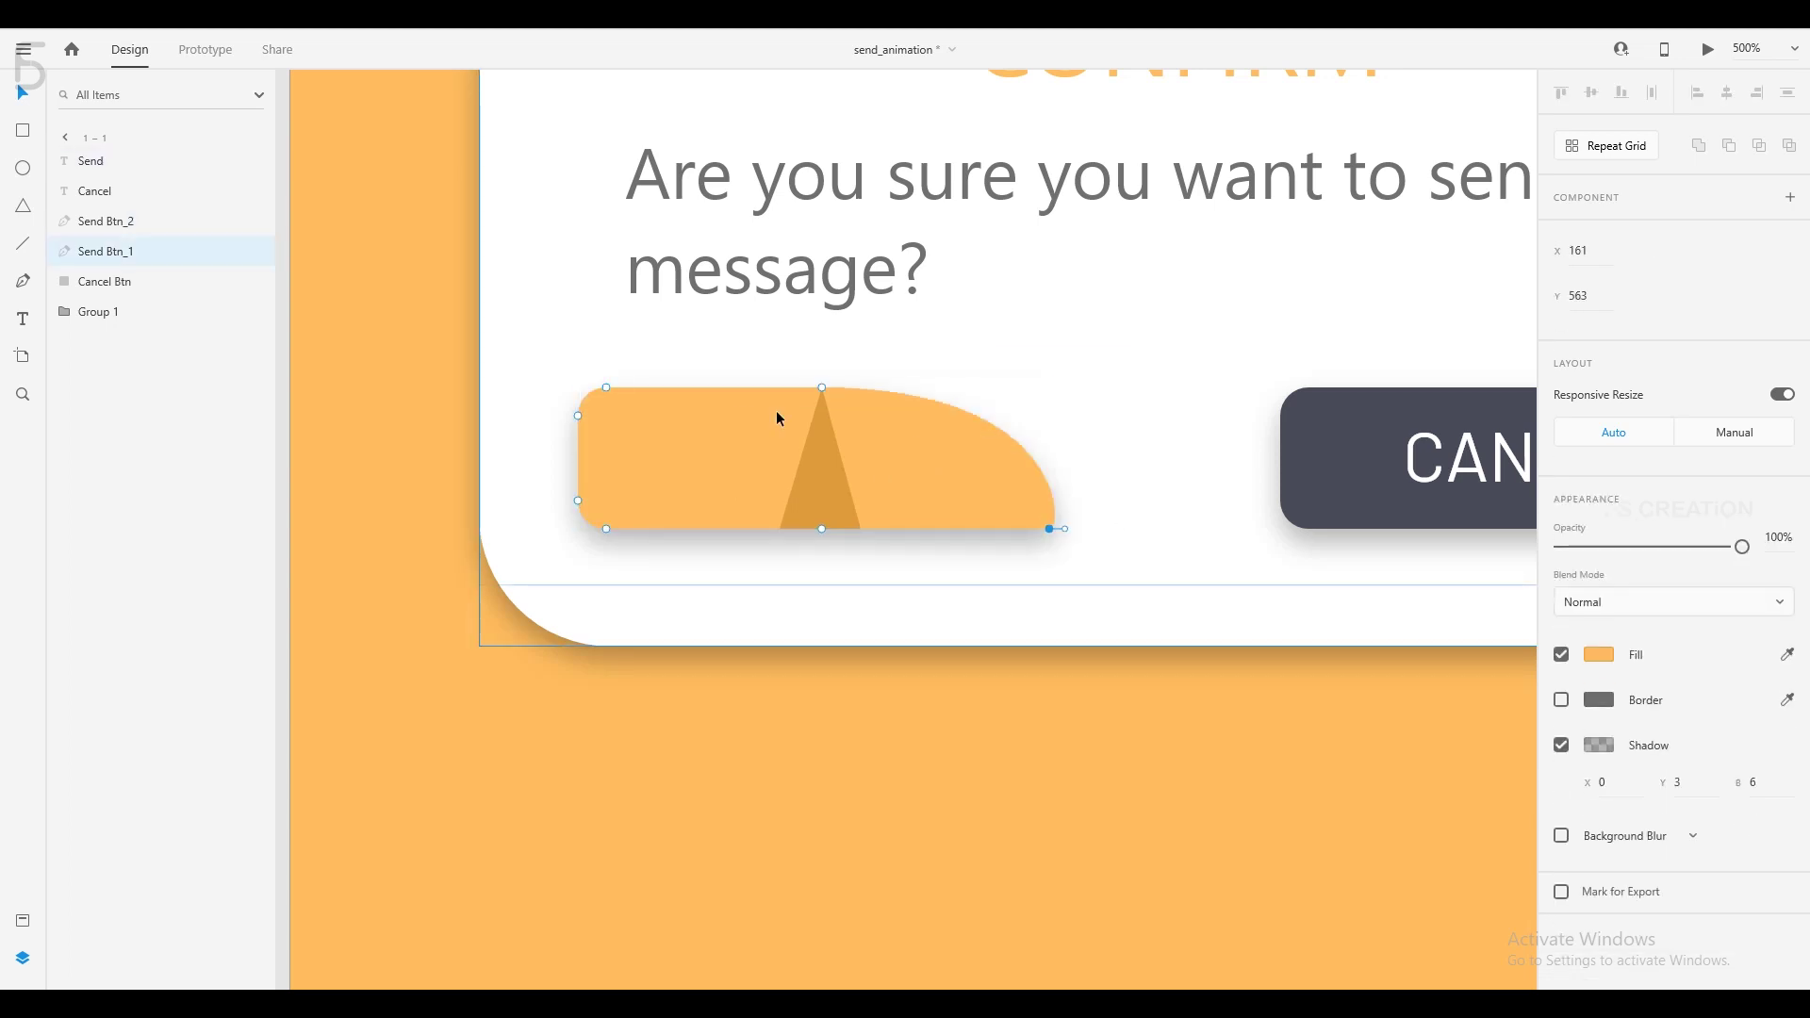
{"action": "left_click_drag", "start_coordinate": [524, 368], "coordinate": [649, 509]}
{"action": "key", "text": "Delete"}
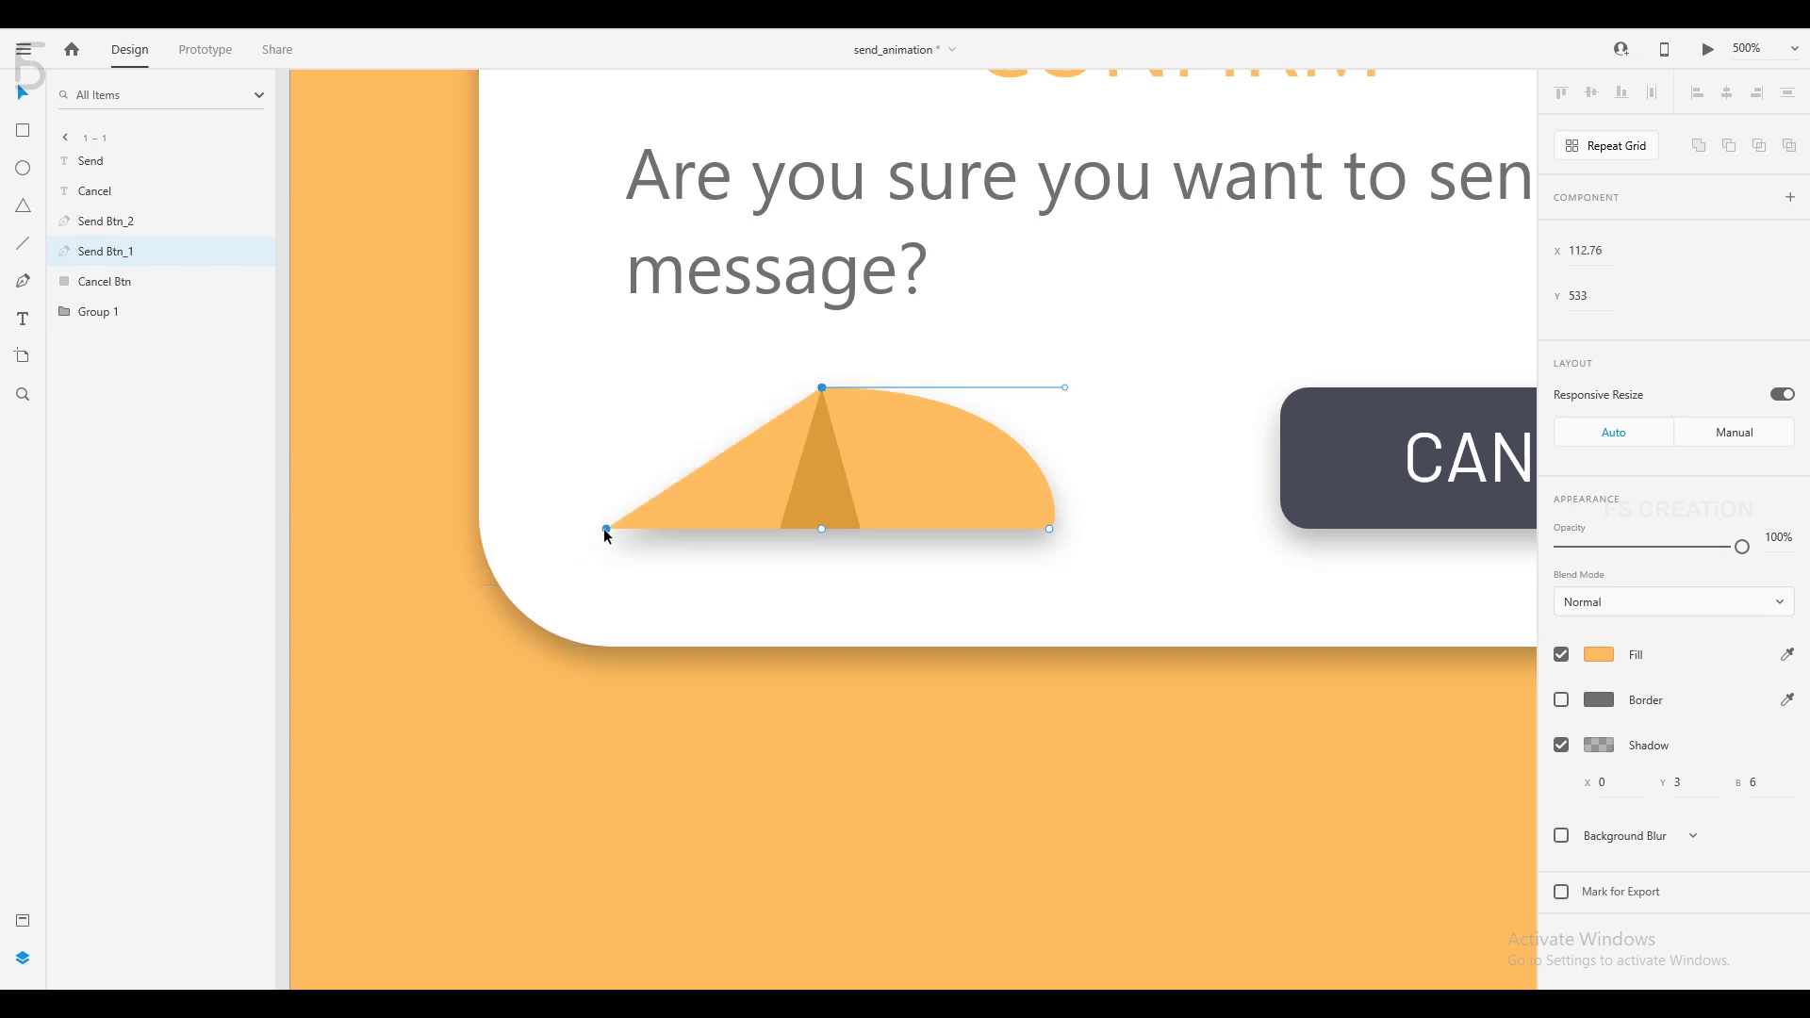
{"action": "left_click", "coordinate": [604, 529]}
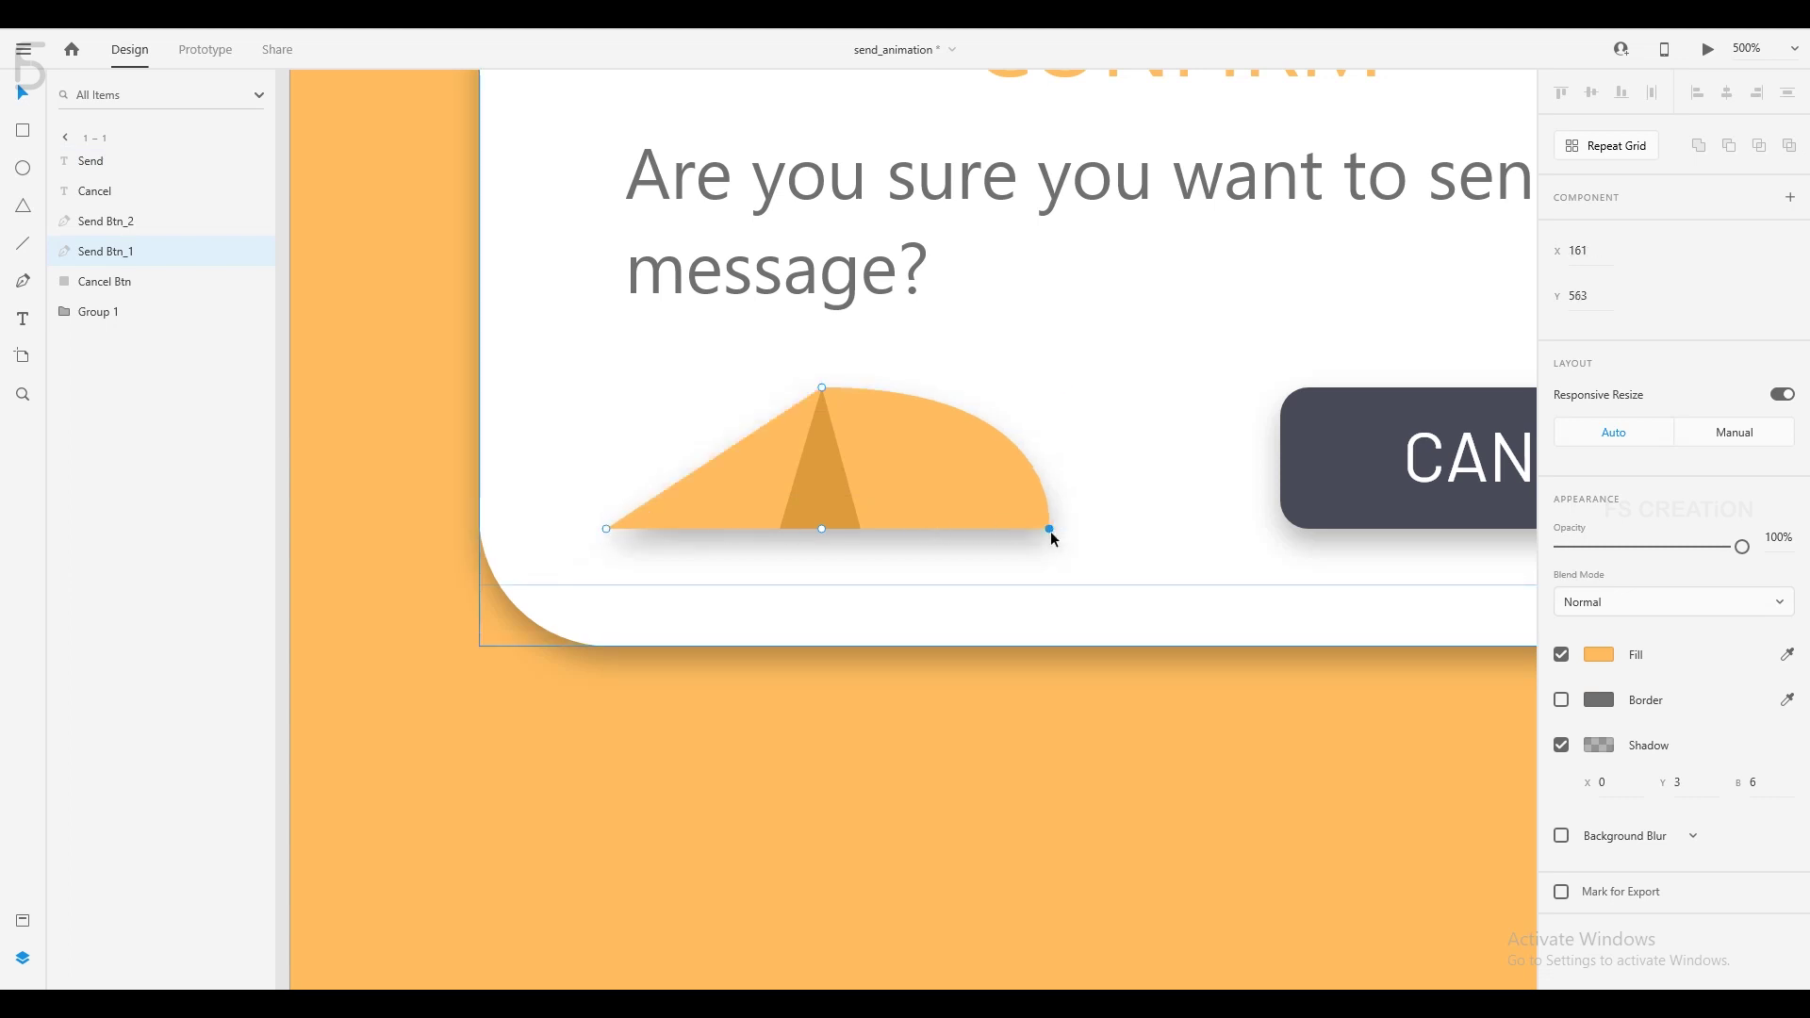
{"action": "double_click", "coordinate": [822, 388]}
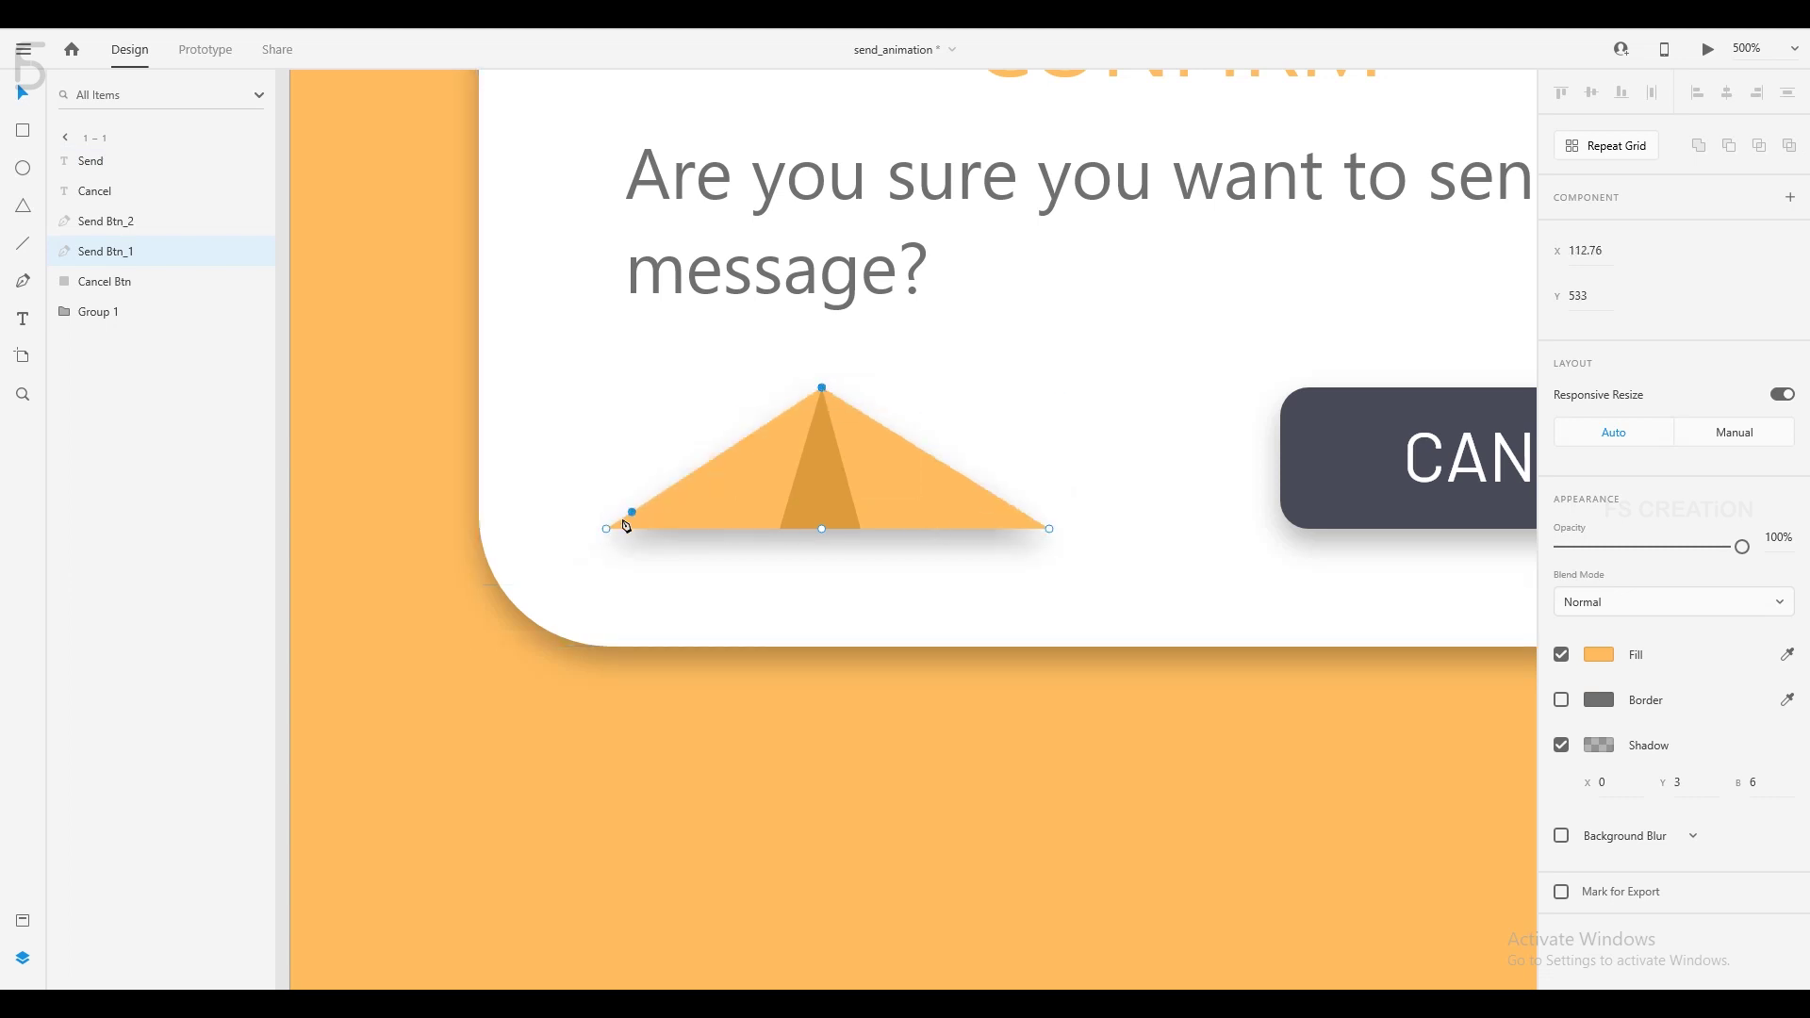
Adjust the outer triangle's left and right base points to match the inner shape.
{"action": "left_click", "coordinate": [604, 529]}
{"action": "key", "text": "shift+Right"}
{"action": "key", "text": "shift+Right"}
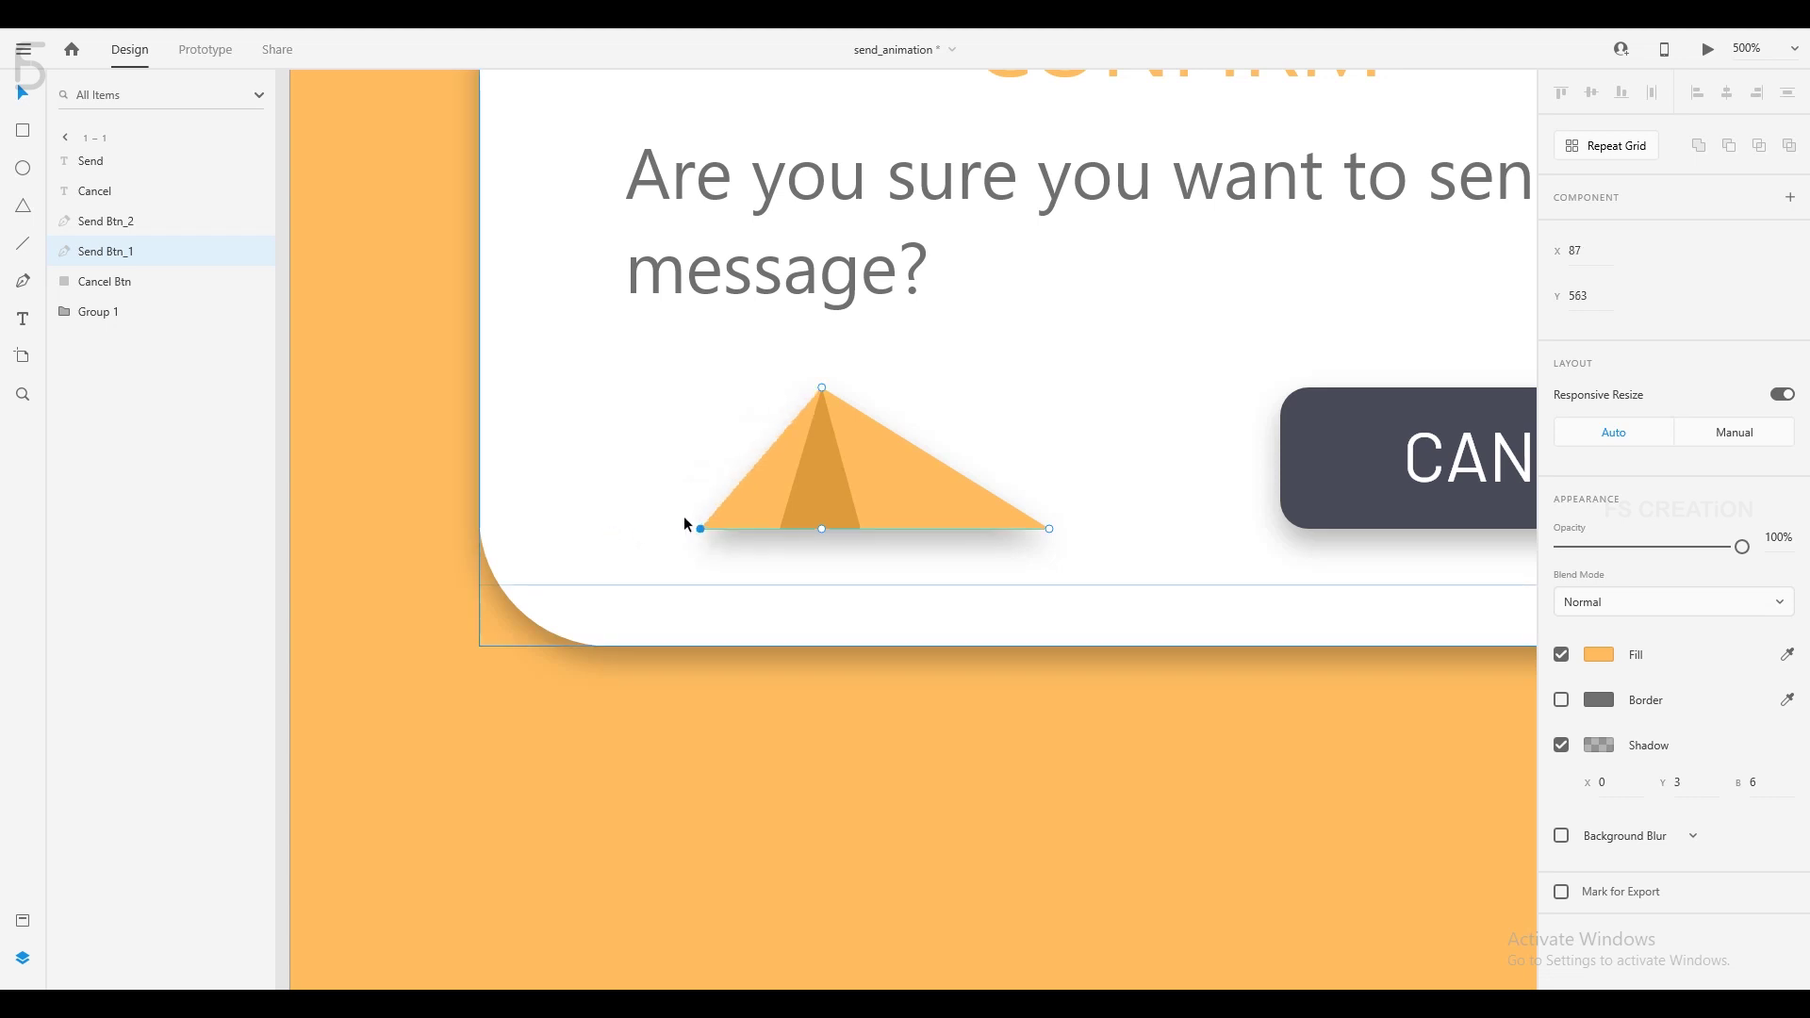
{"action": "left_click", "coordinate": [1048, 529]}
{"action": "key", "text": "shift+Left"}
{"action": "key", "text": "shift+Left"}
{"action": "key", "text": "shift+Left"}
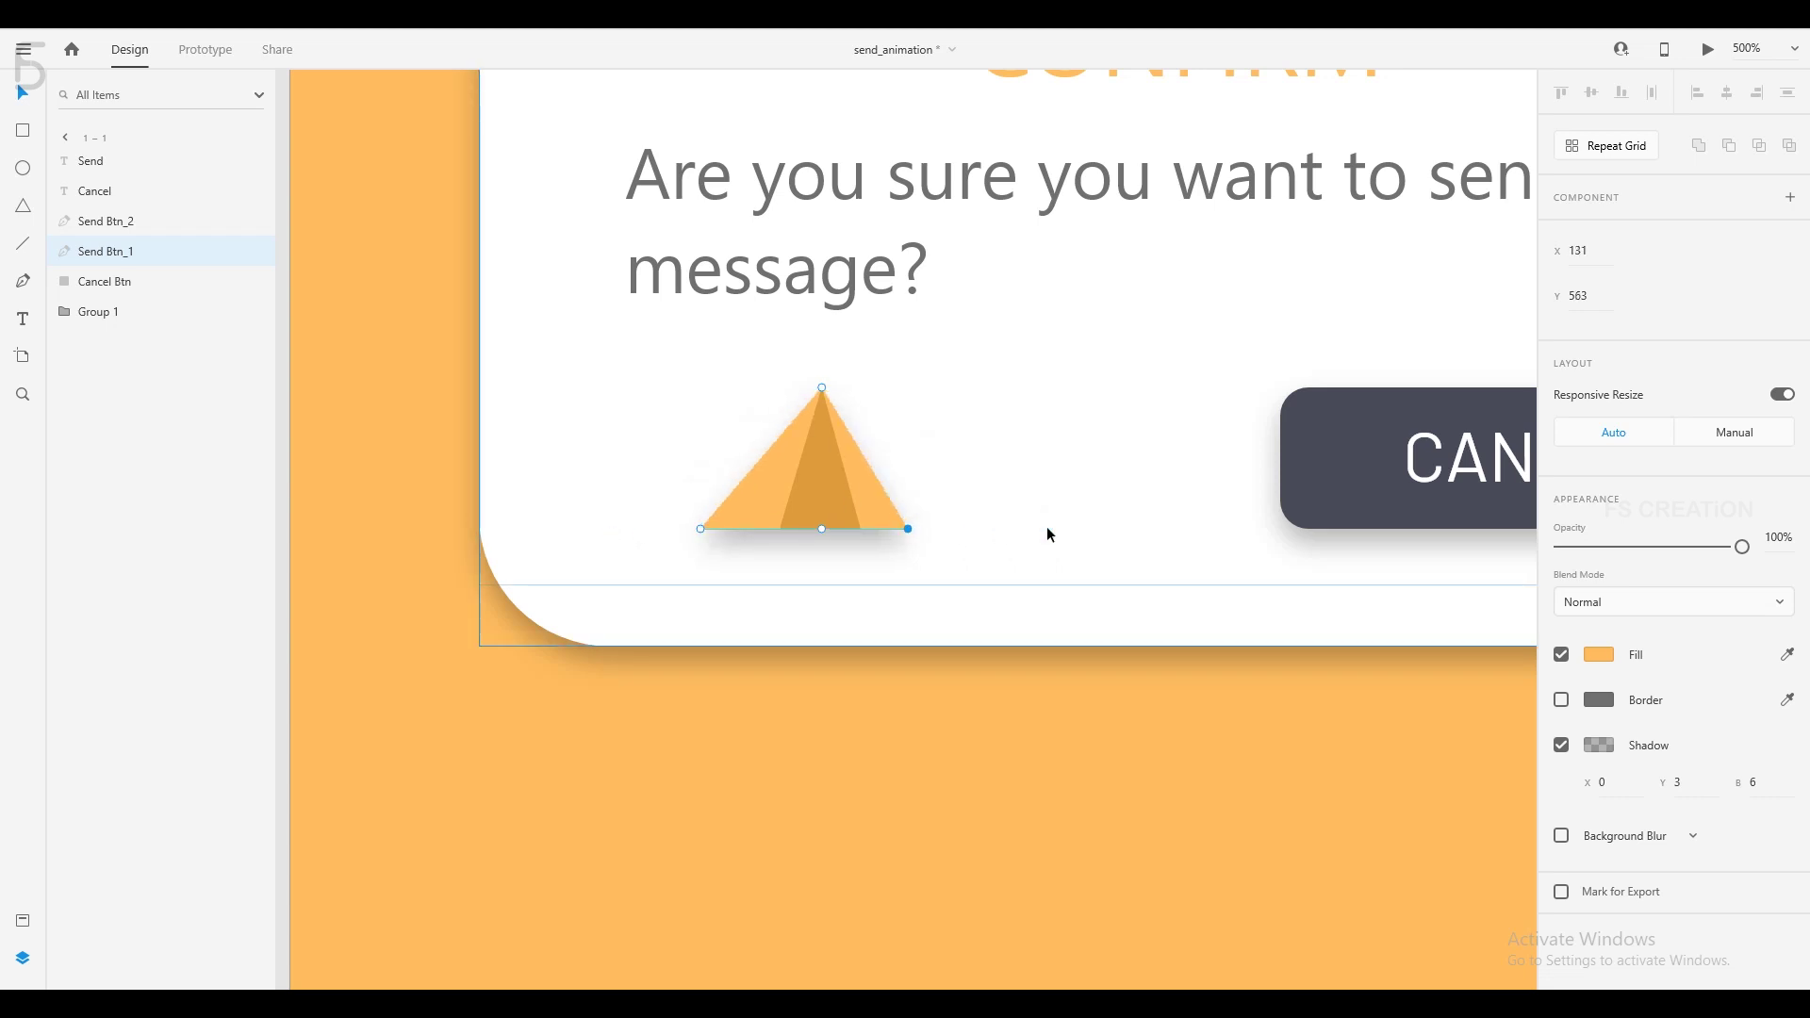
{"action": "left_click_drag", "start_coordinate": [909, 531], "coordinate": [924, 529]}
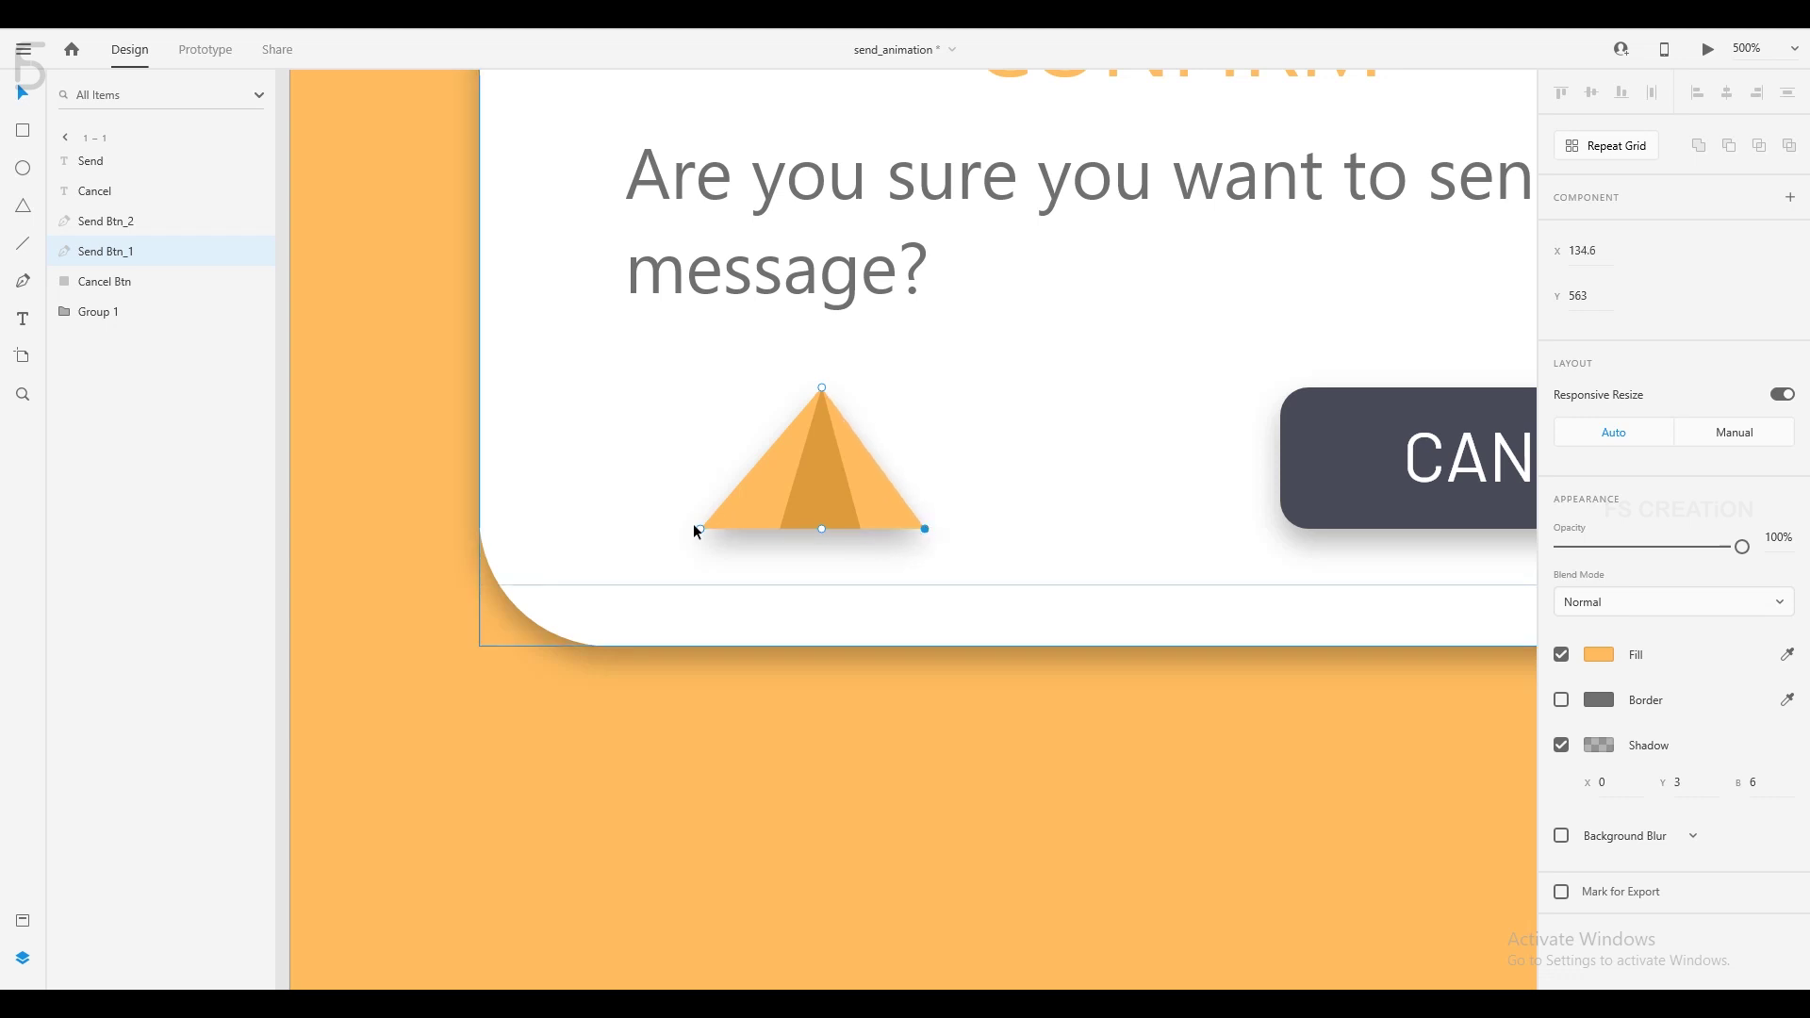
{"action": "left_click_drag", "start_coordinate": [700, 529], "coordinate": [721, 530]}
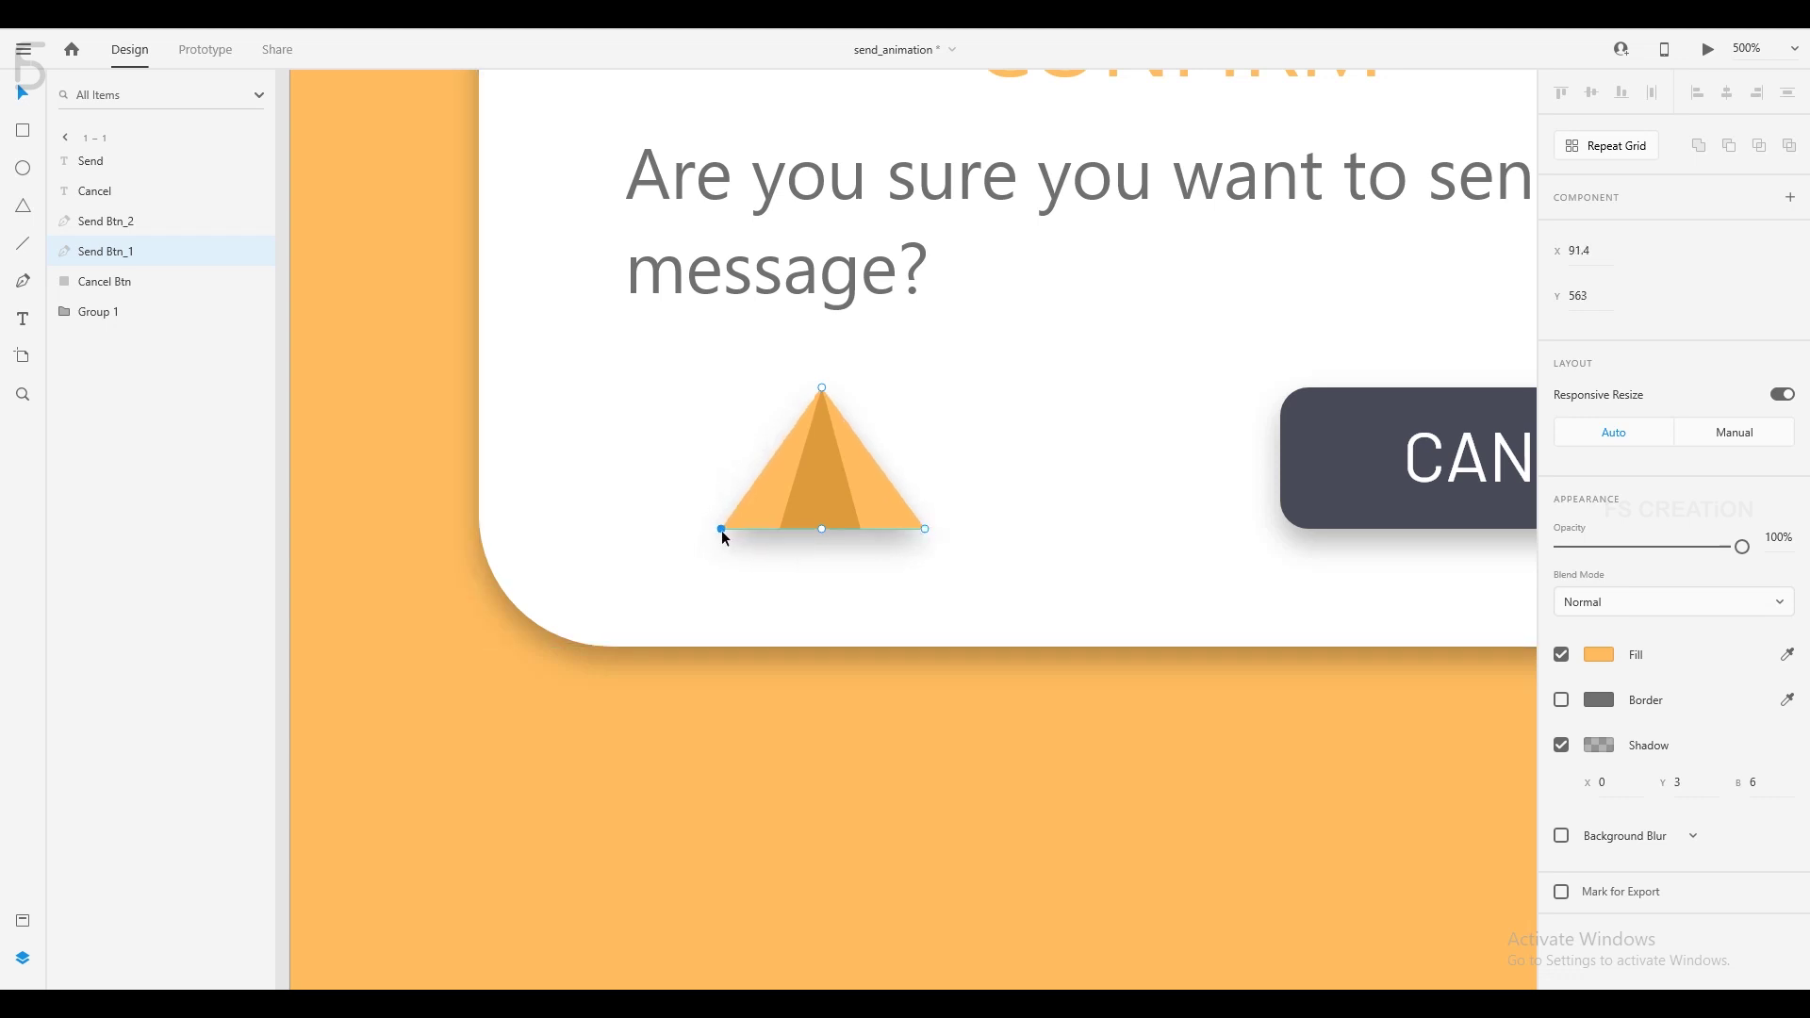
Pull the inner triangle's bottom point down to form the kite-shaped fold.
{"action": "double_click", "coordinate": [824, 519]}
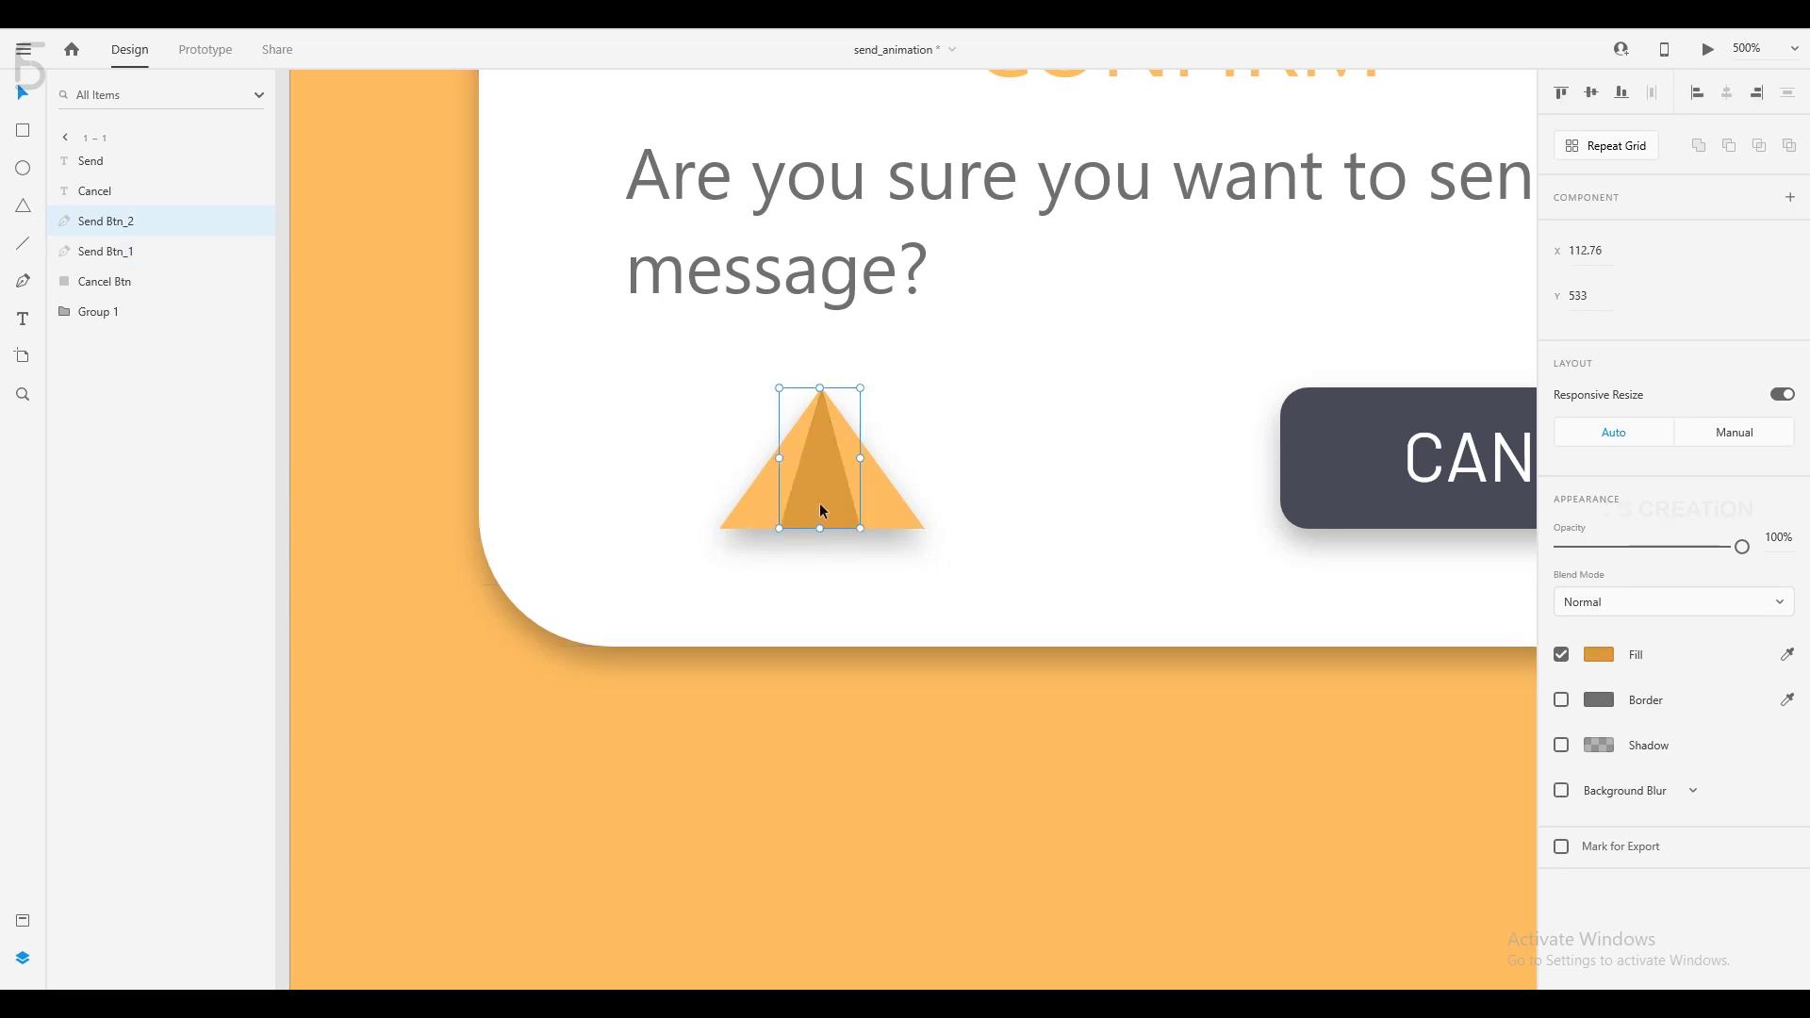
{"action": "left_click_drag", "start_coordinate": [823, 529], "coordinate": [822, 565]}
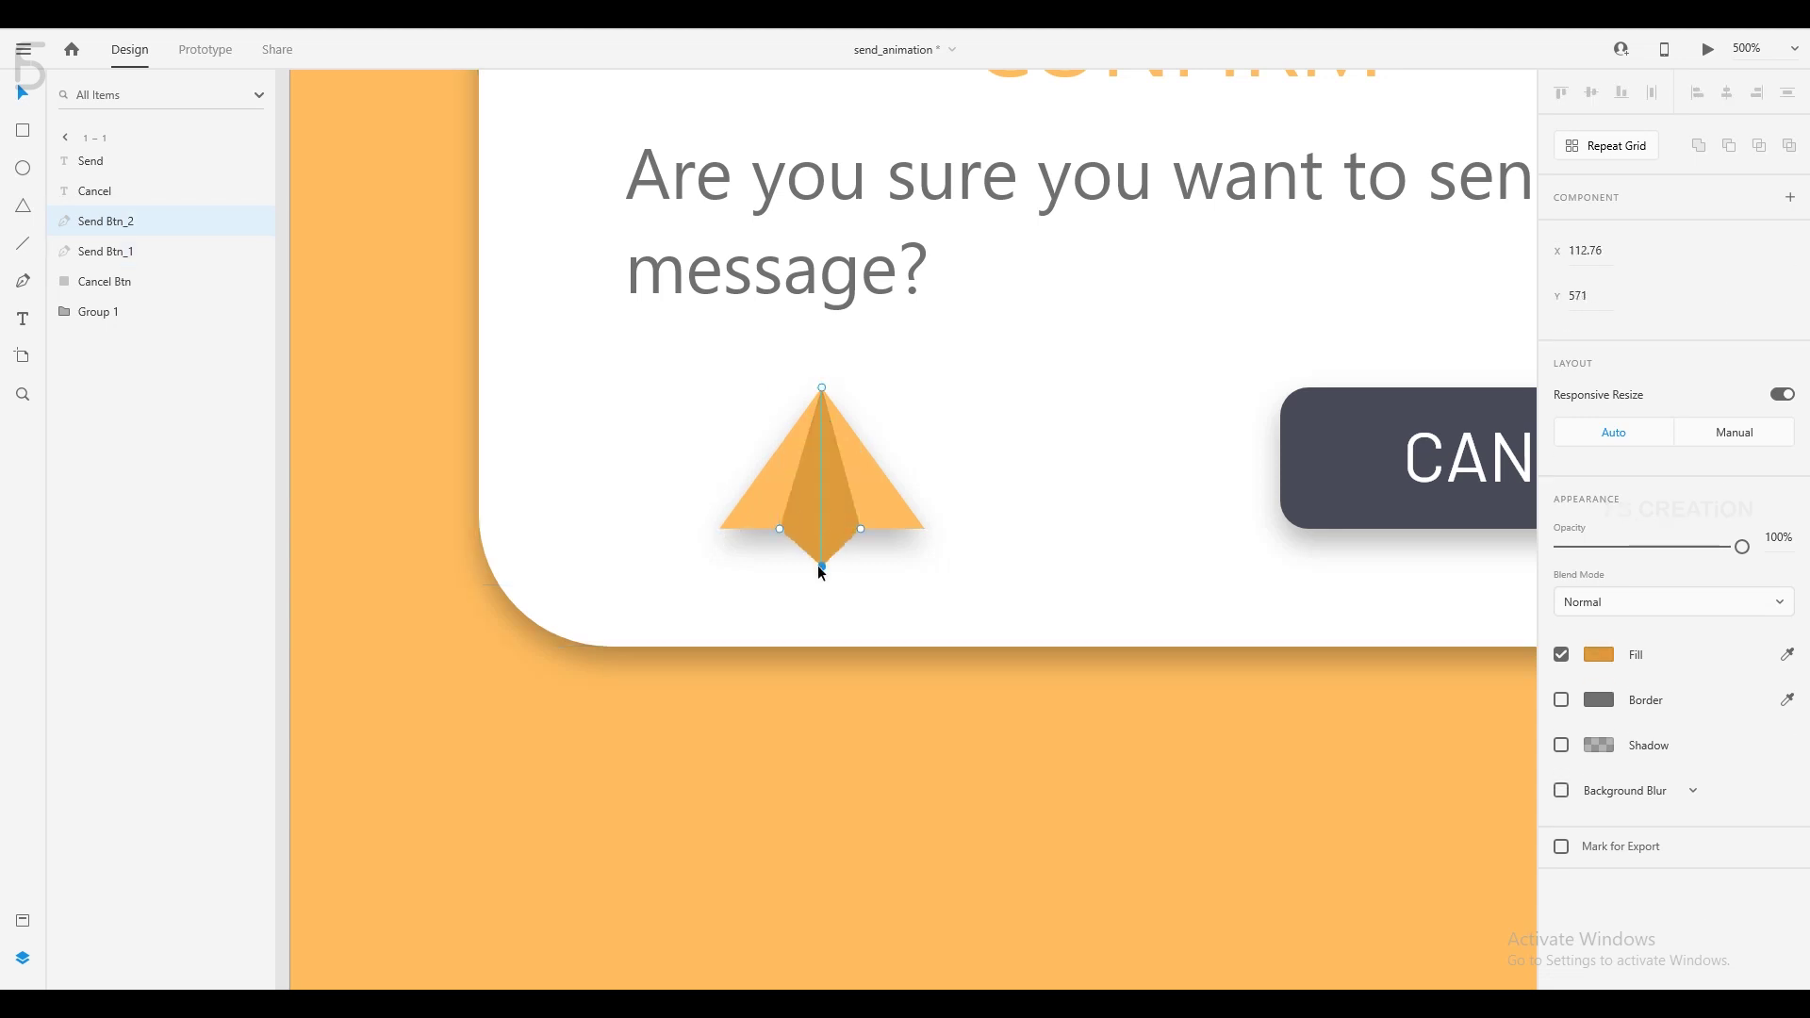
{"action": "left_click", "coordinate": [886, 517]}
{"action": "left_click", "coordinate": [829, 505]}
Add a 'SENt' text layer centred over the paper plane.
{"action": "scroll", "coordinate": [873, 545], "scroll_direction": "down", "scroll_amount": 2}
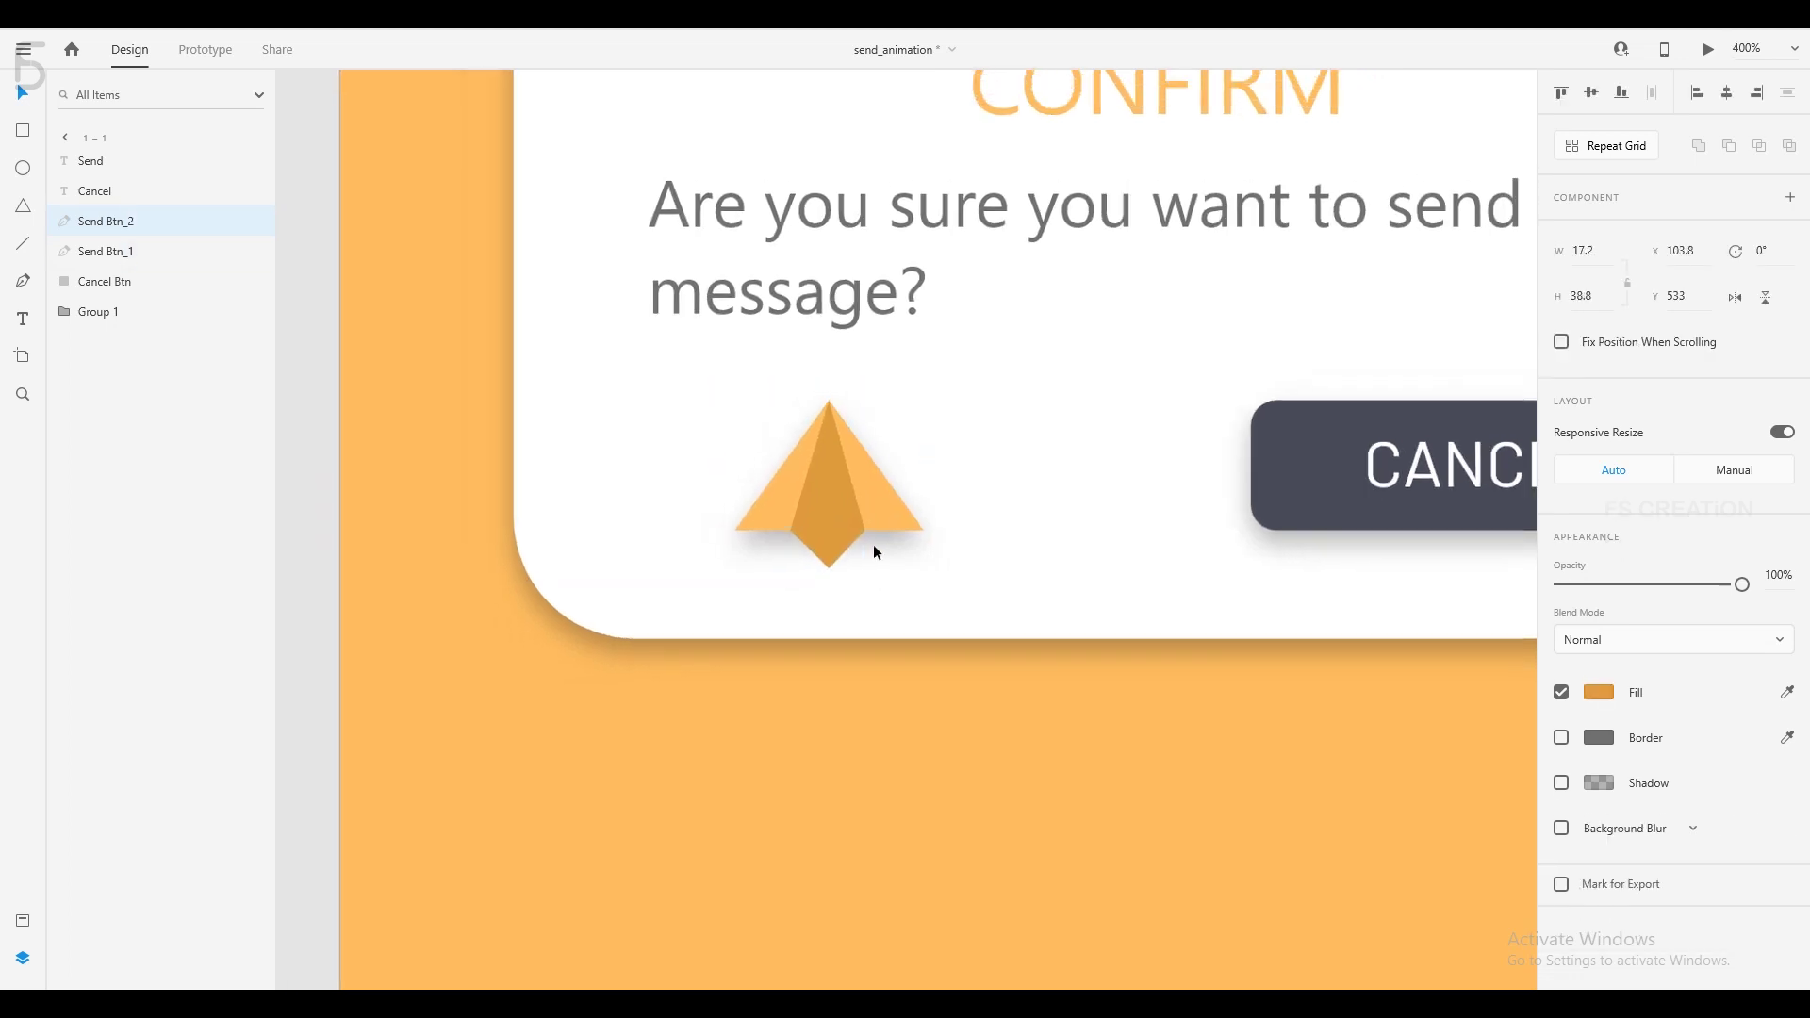
{"action": "scroll", "coordinate": [873, 545], "scroll_direction": "down", "scroll_amount": 2}
{"action": "key", "text": "Escape"}
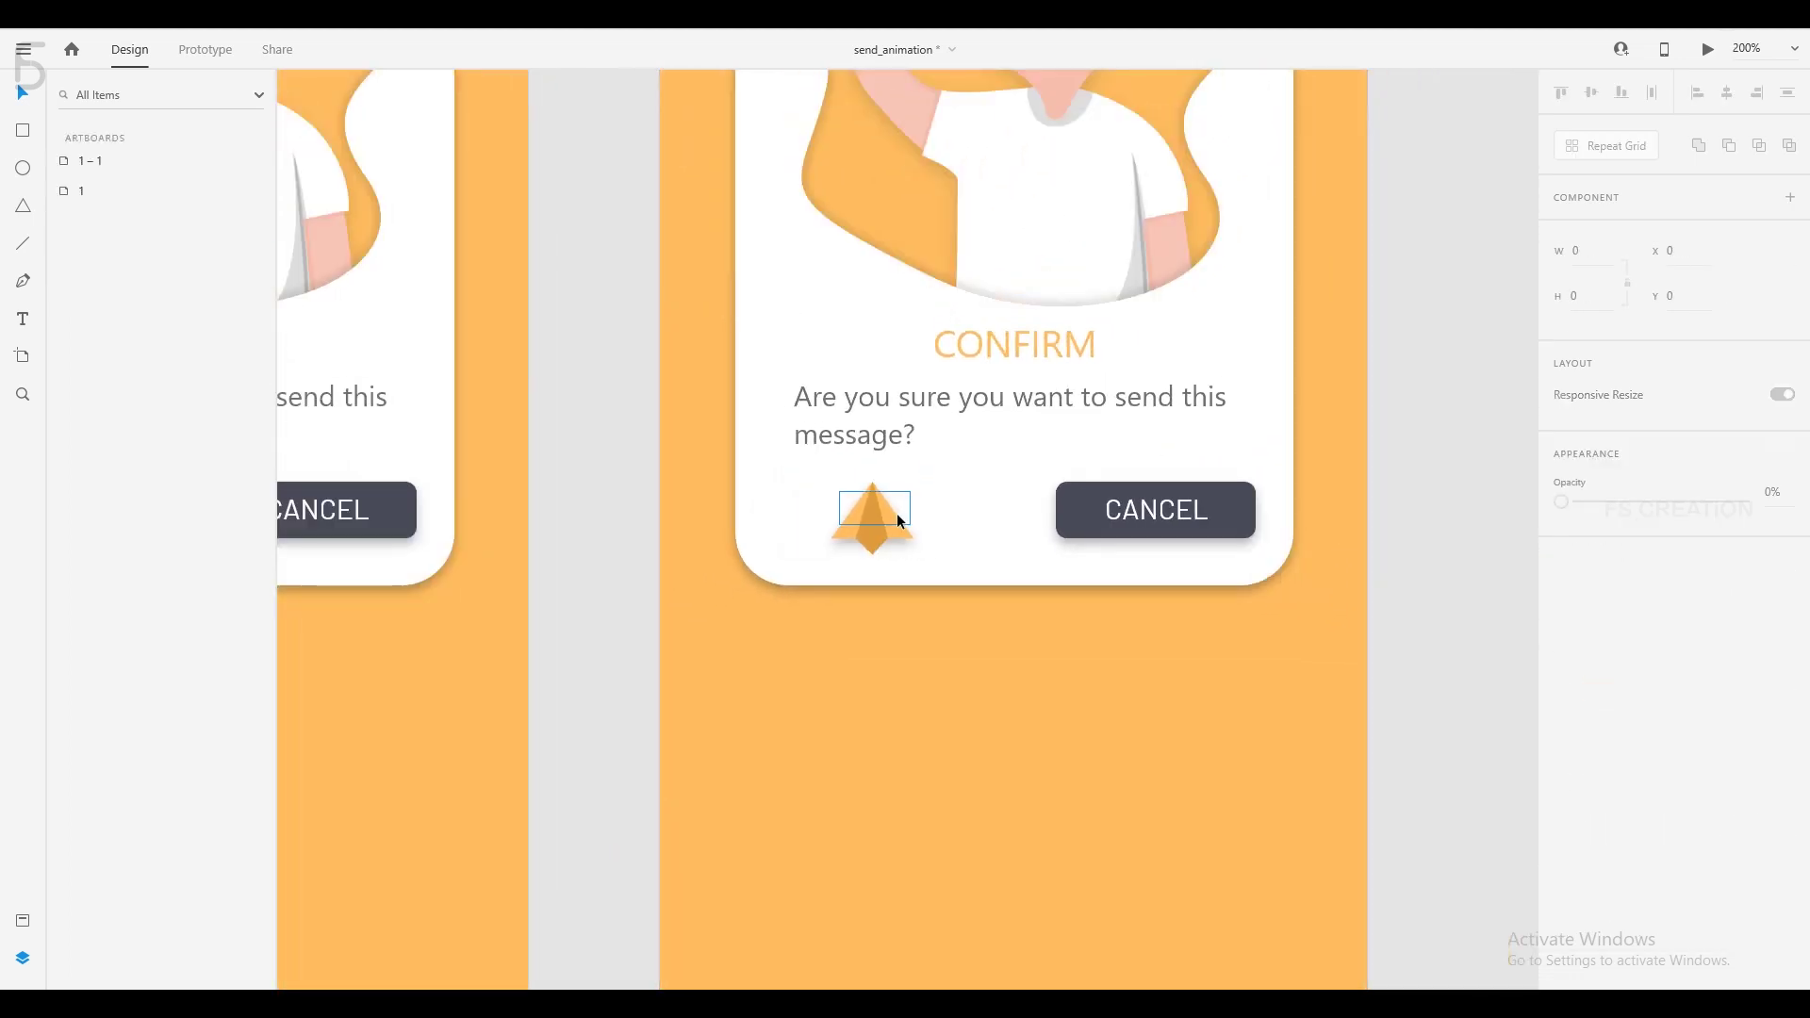
{"action": "scroll", "coordinate": [897, 513], "scroll_direction": "up", "scroll_amount": 2}
{"action": "scroll", "coordinate": [896, 513], "scroll_direction": "up", "scroll_amount": 1}
{"action": "key", "text": "t"}
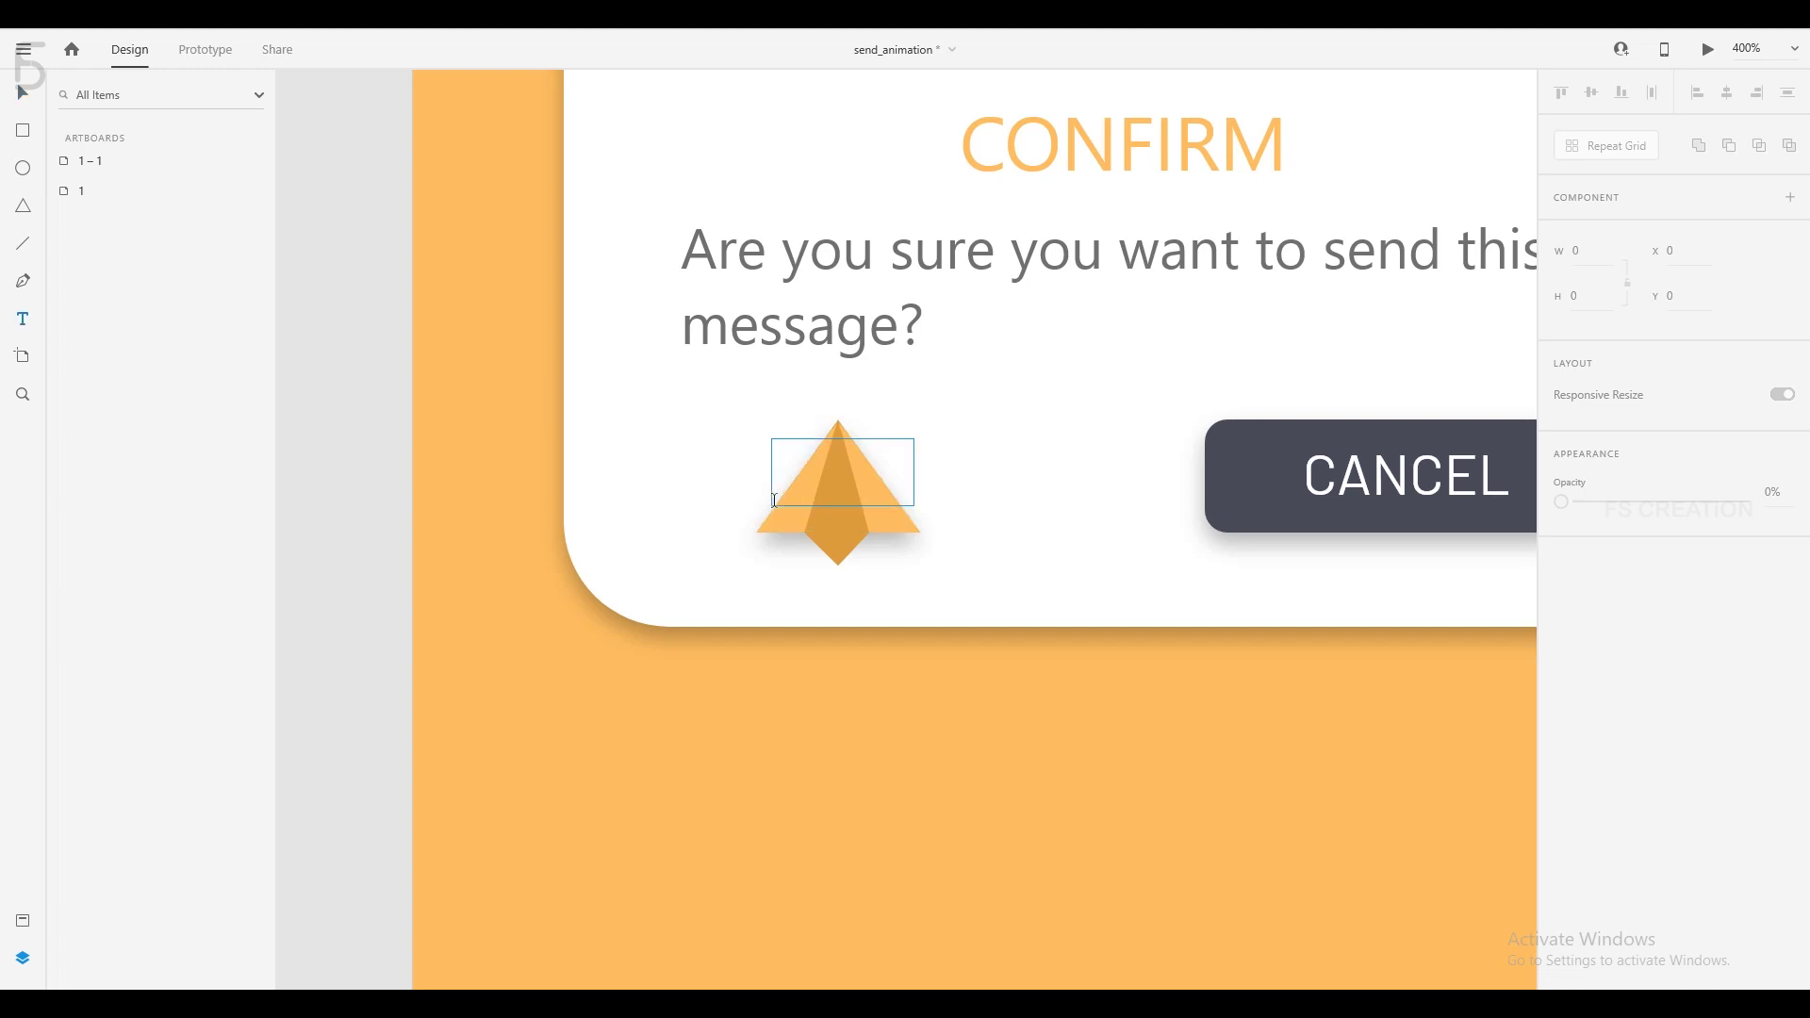
{"action": "left_click", "coordinate": [790, 509]}
{"action": "type", "text": "SEN"}
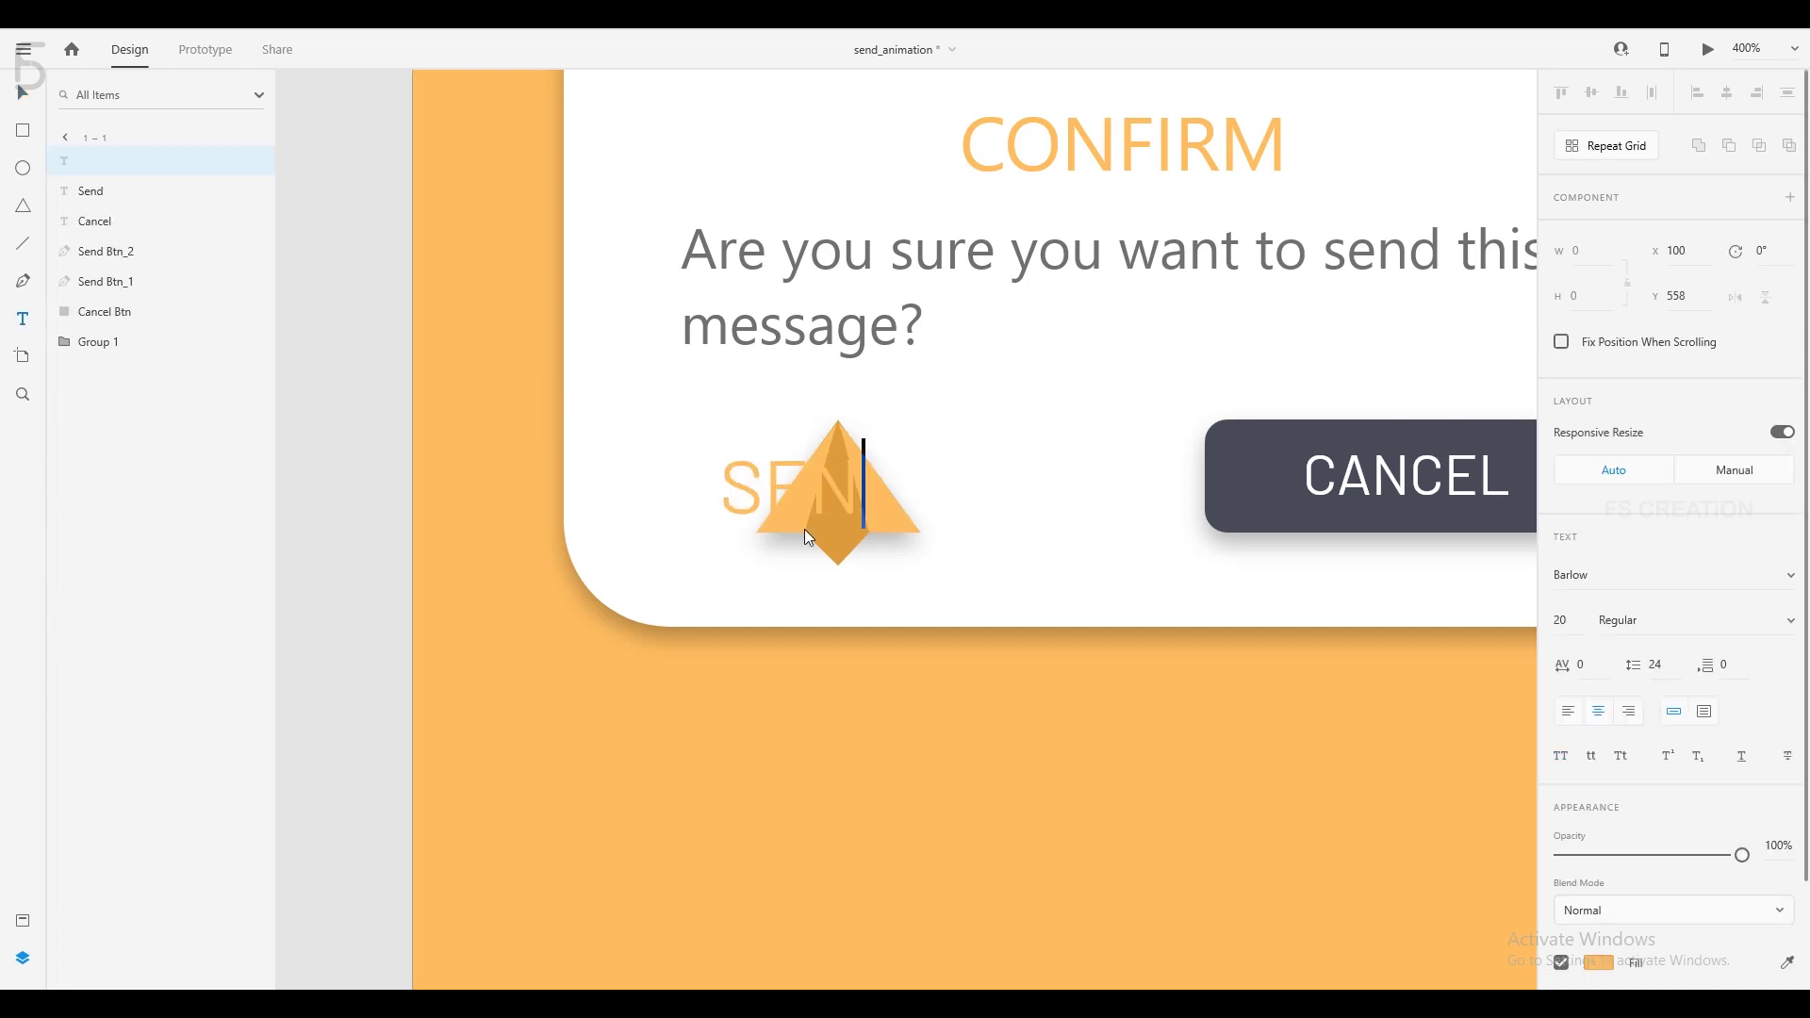
{"action": "type", "text": "t"}
{"action": "key", "text": "Escape"}
{"action": "left_click_drag", "start_coordinate": [751, 479], "coordinate": [800, 472]}
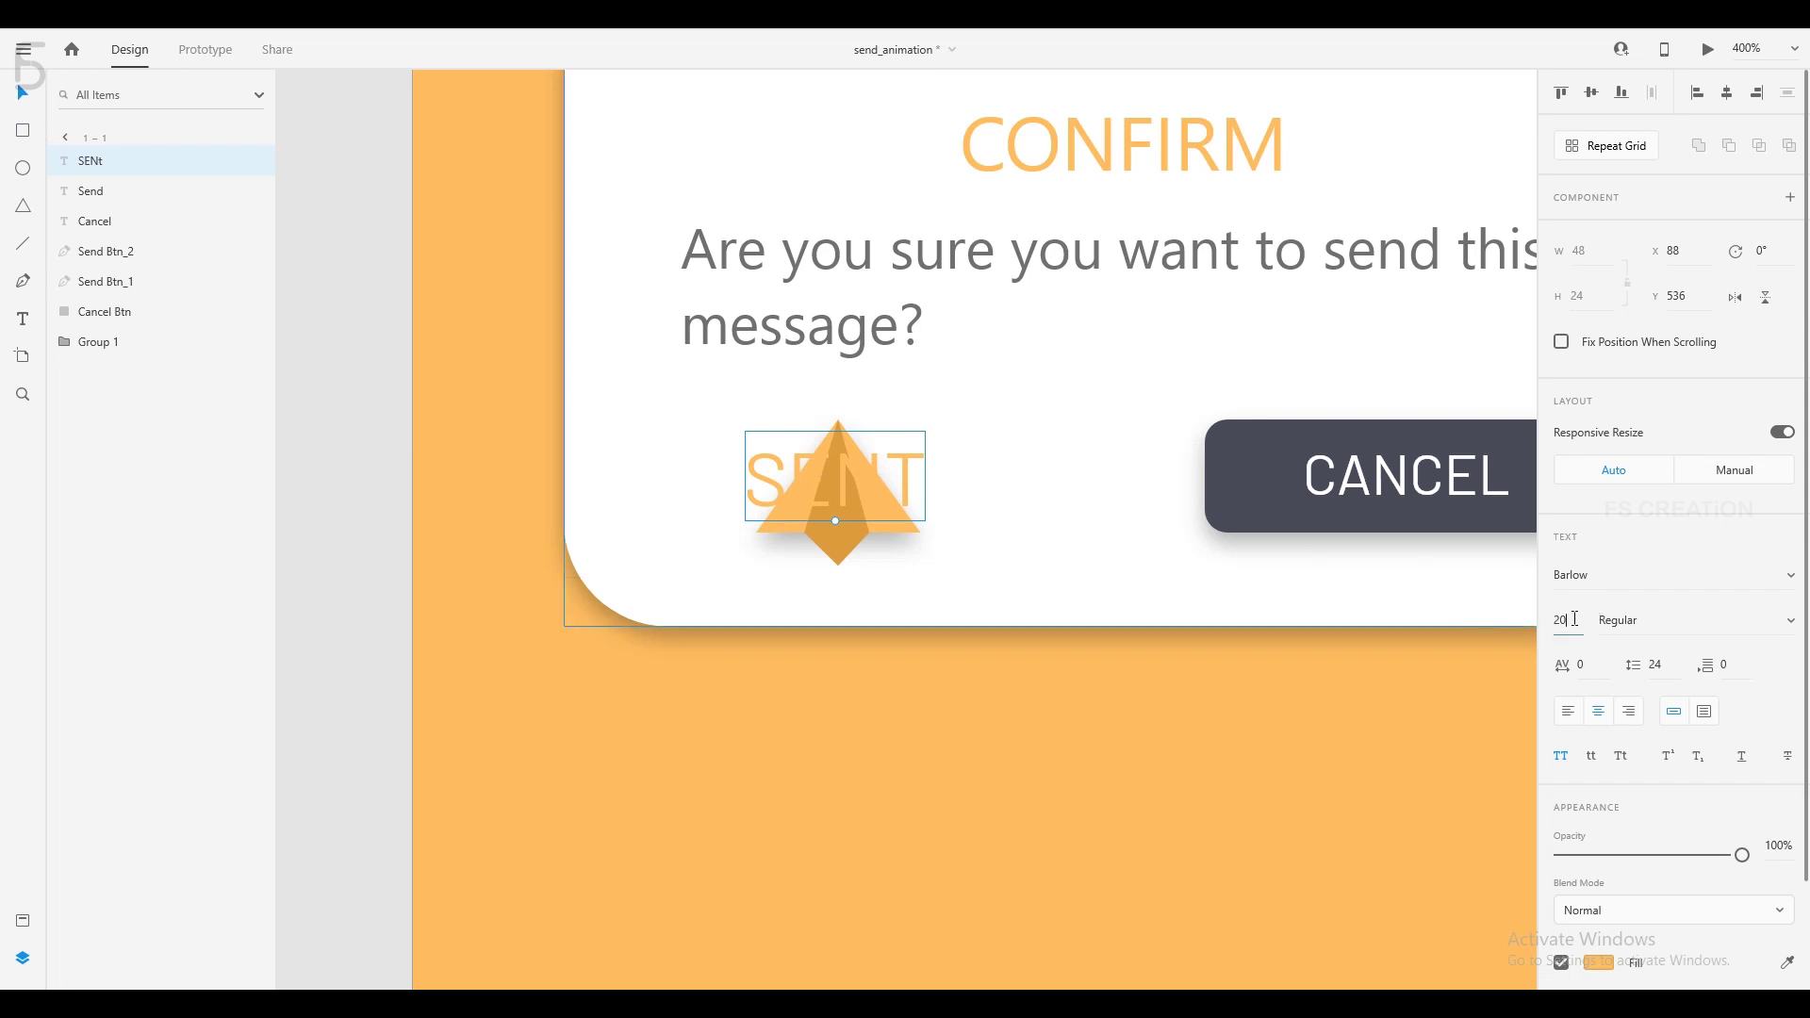
Set the SENt text to font size 1 and 0% opacity, and place it below Send Btn_1.
{"action": "type", "text": "1"}
{"action": "key", "text": "Return"}
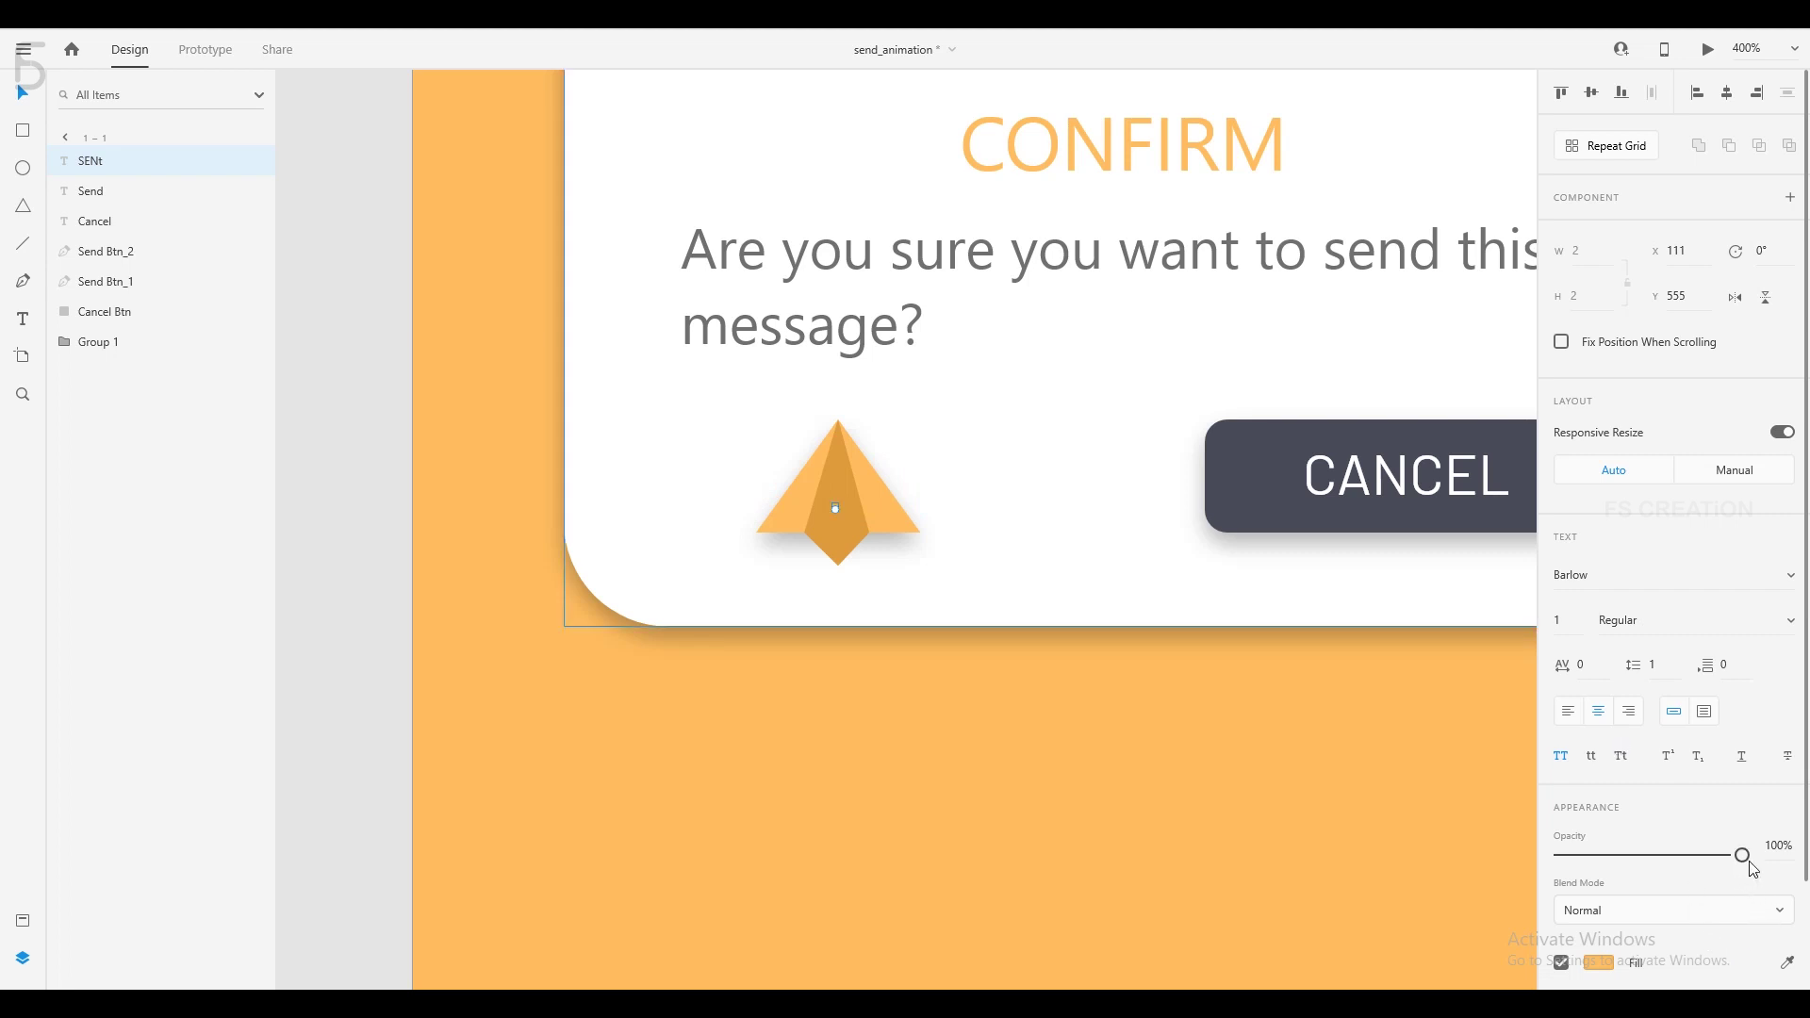
{"action": "left_click_drag", "start_coordinate": [1746, 857], "coordinate": [1445, 870]}
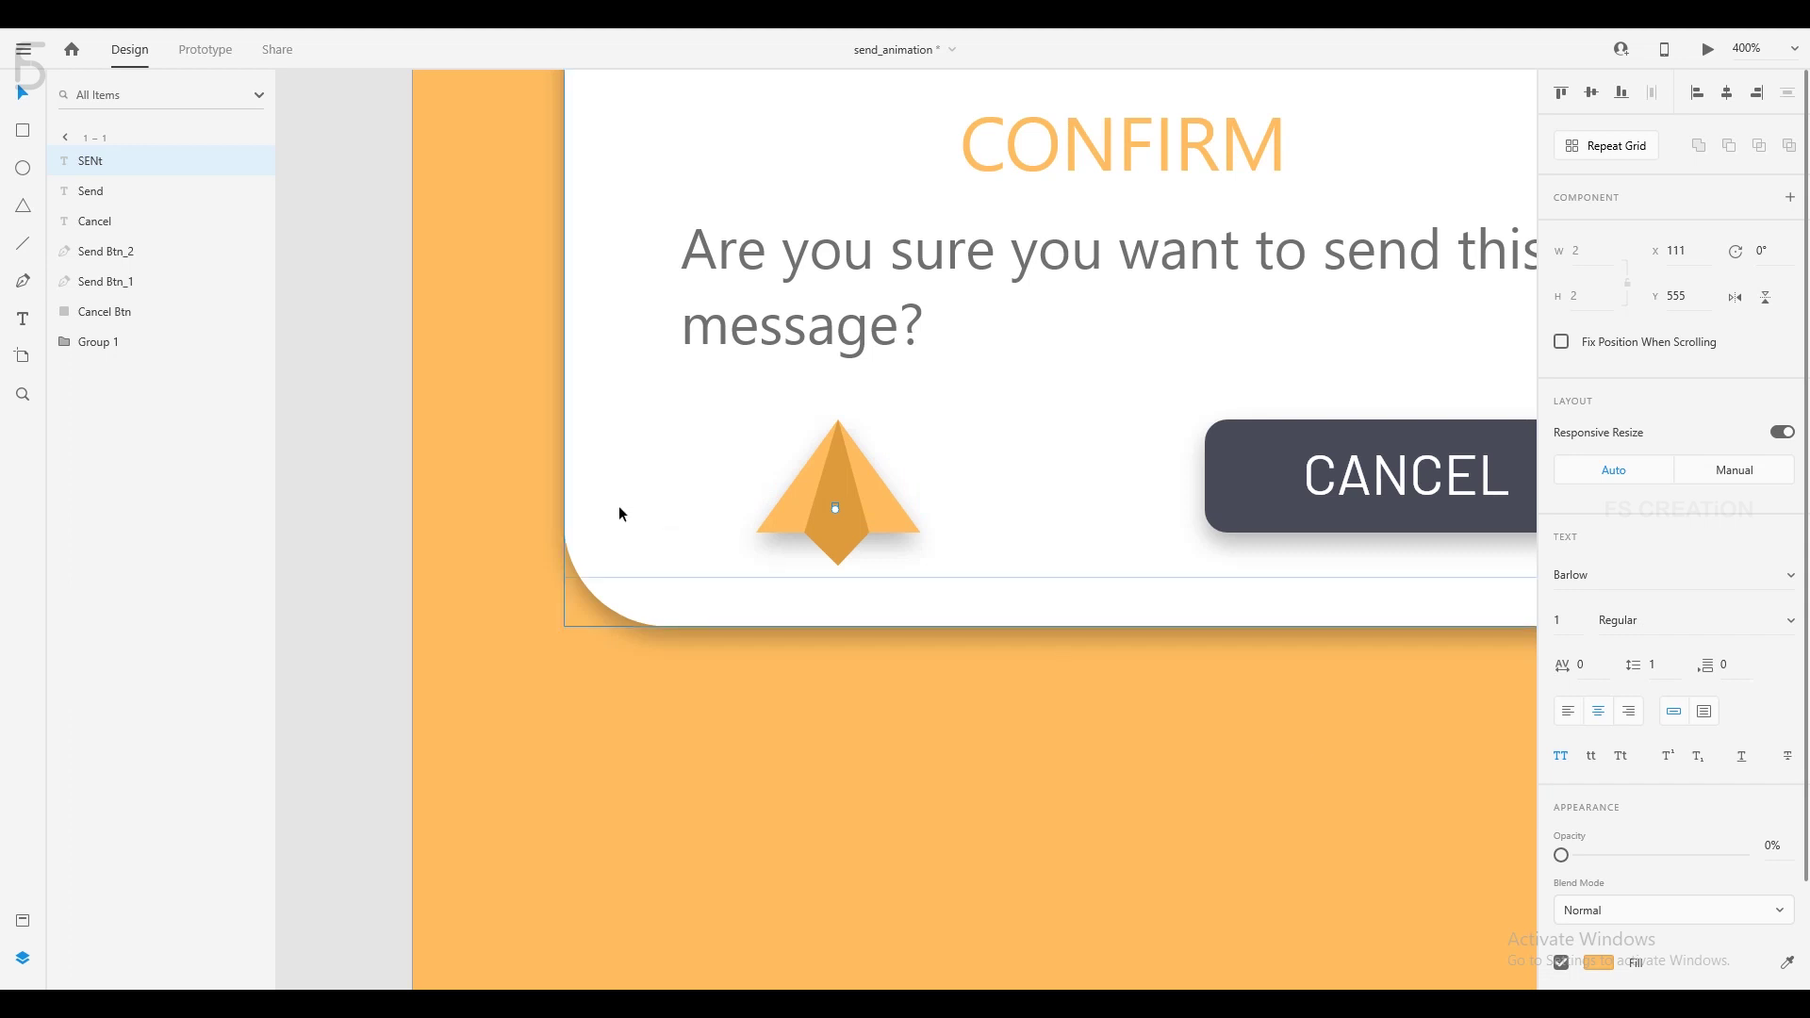
{"action": "left_click_drag", "start_coordinate": [142, 166], "coordinate": [144, 303]}
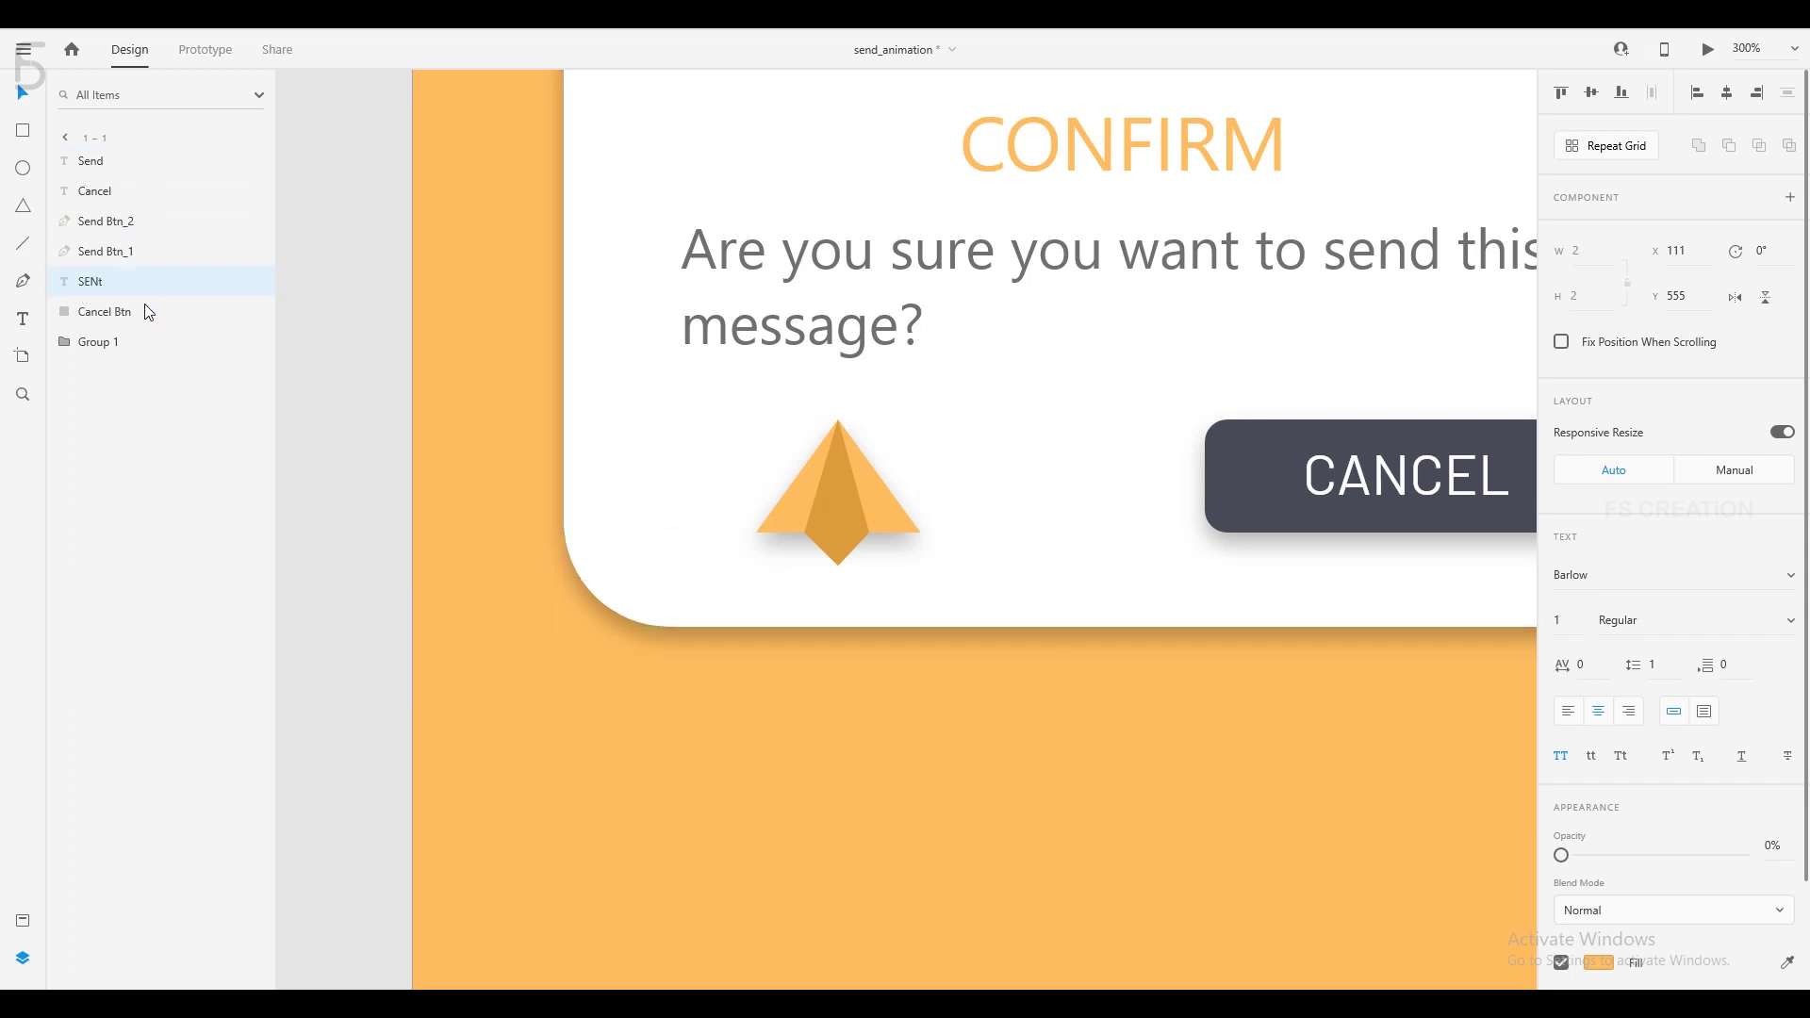
{"action": "key", "text": "ctrl+minus"}
{"action": "key", "text": "ctrl+minus"}
{"action": "key", "text": "ctrl+minus"}
{"action": "key", "text": "ctrl+minus"}
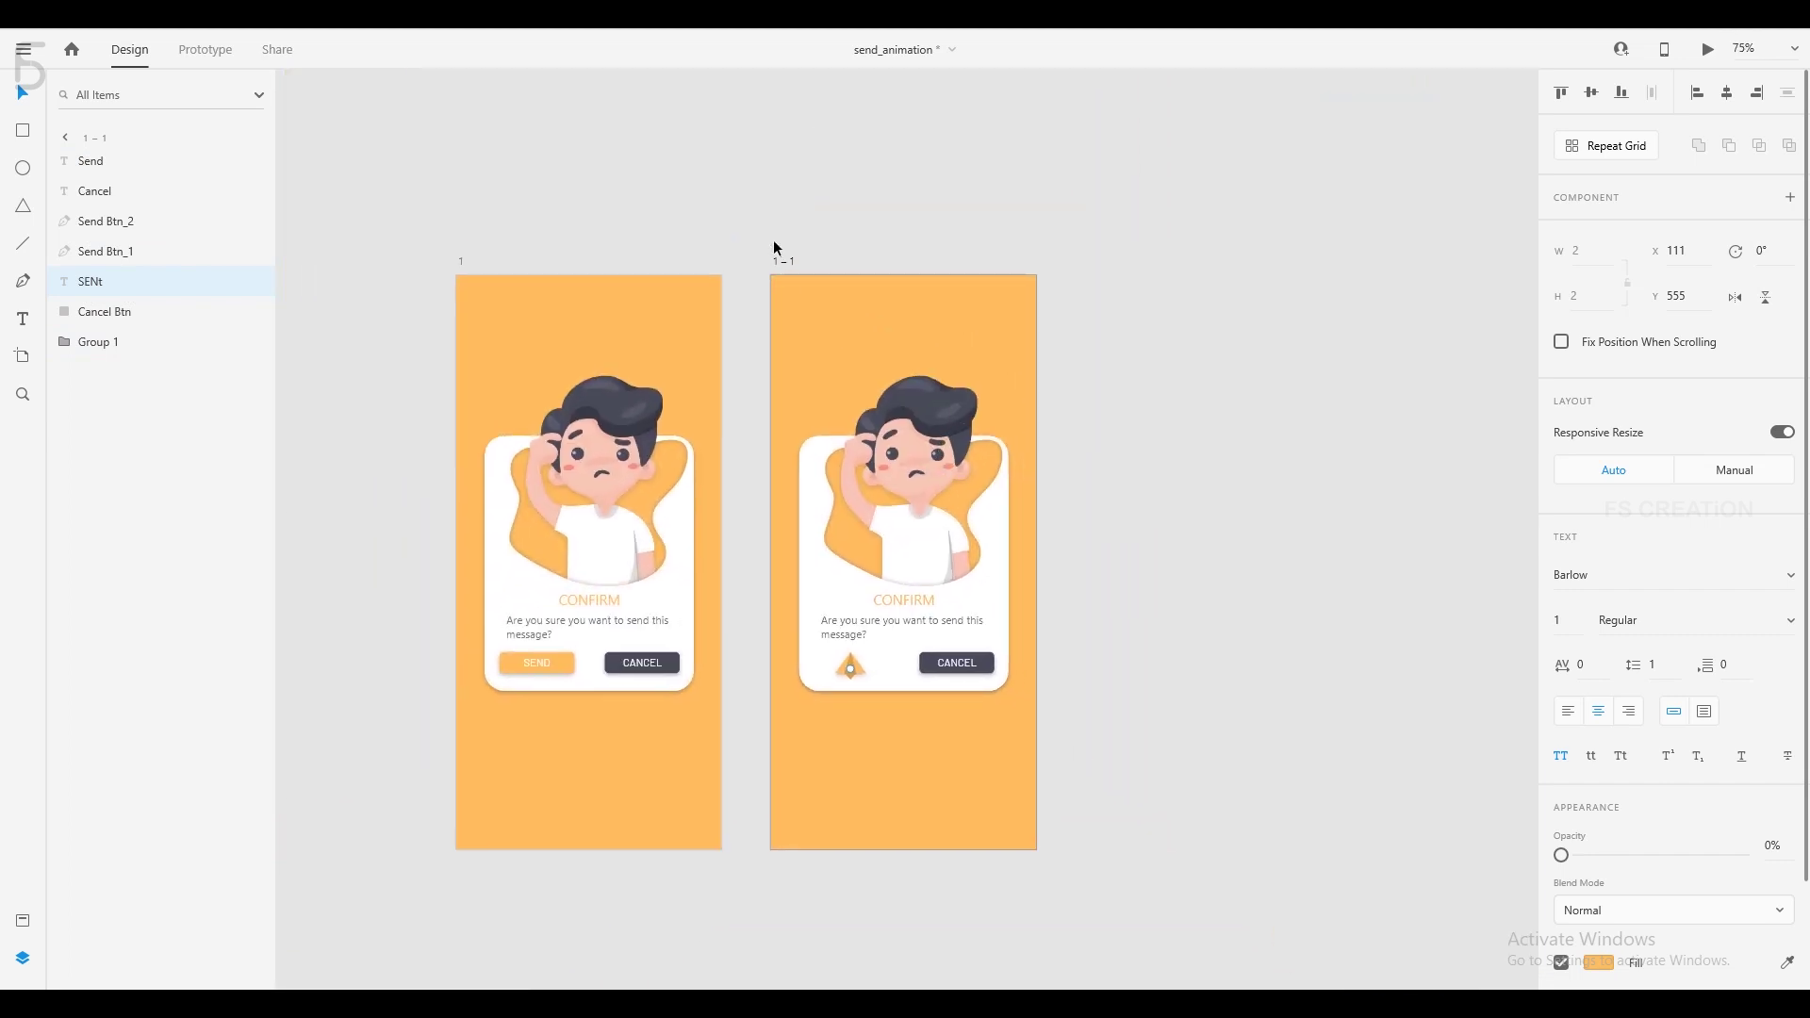
Select both parts of artboard 3's paper plane and move them to the card's top-right.
{"action": "left_click", "coordinate": [788, 257]}
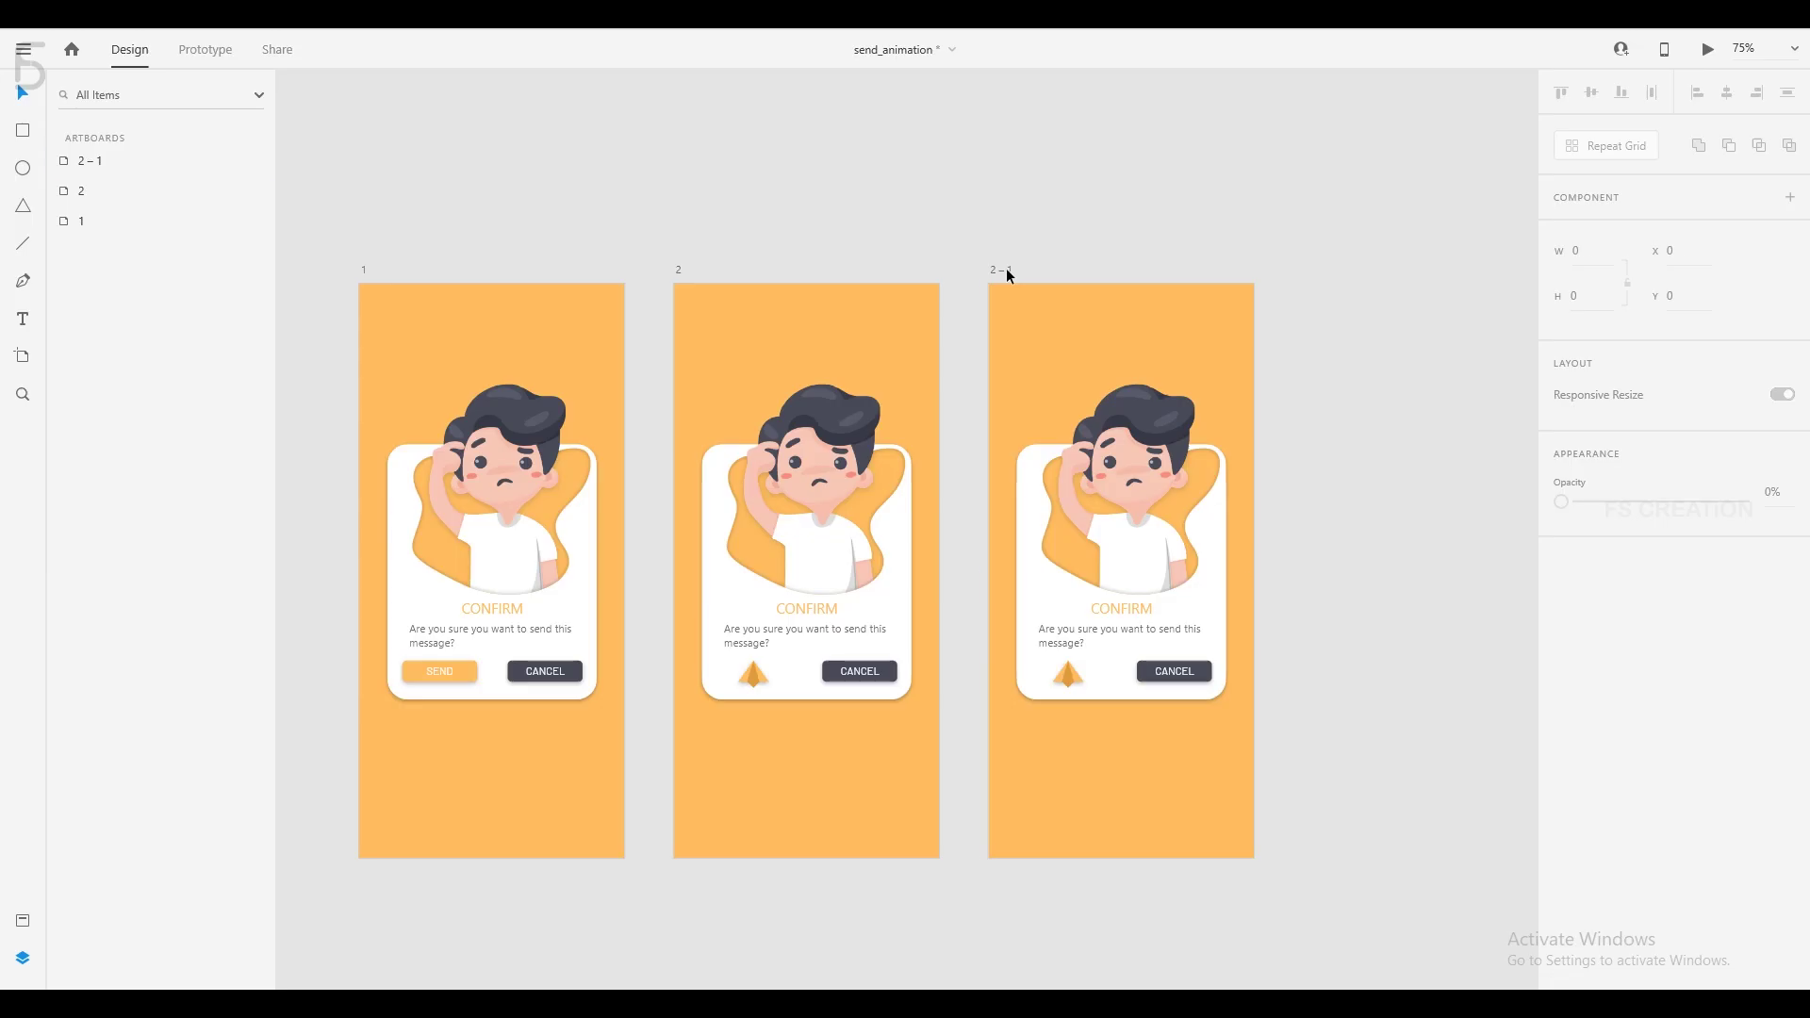
{"action": "left_click", "coordinate": [1005, 270]}
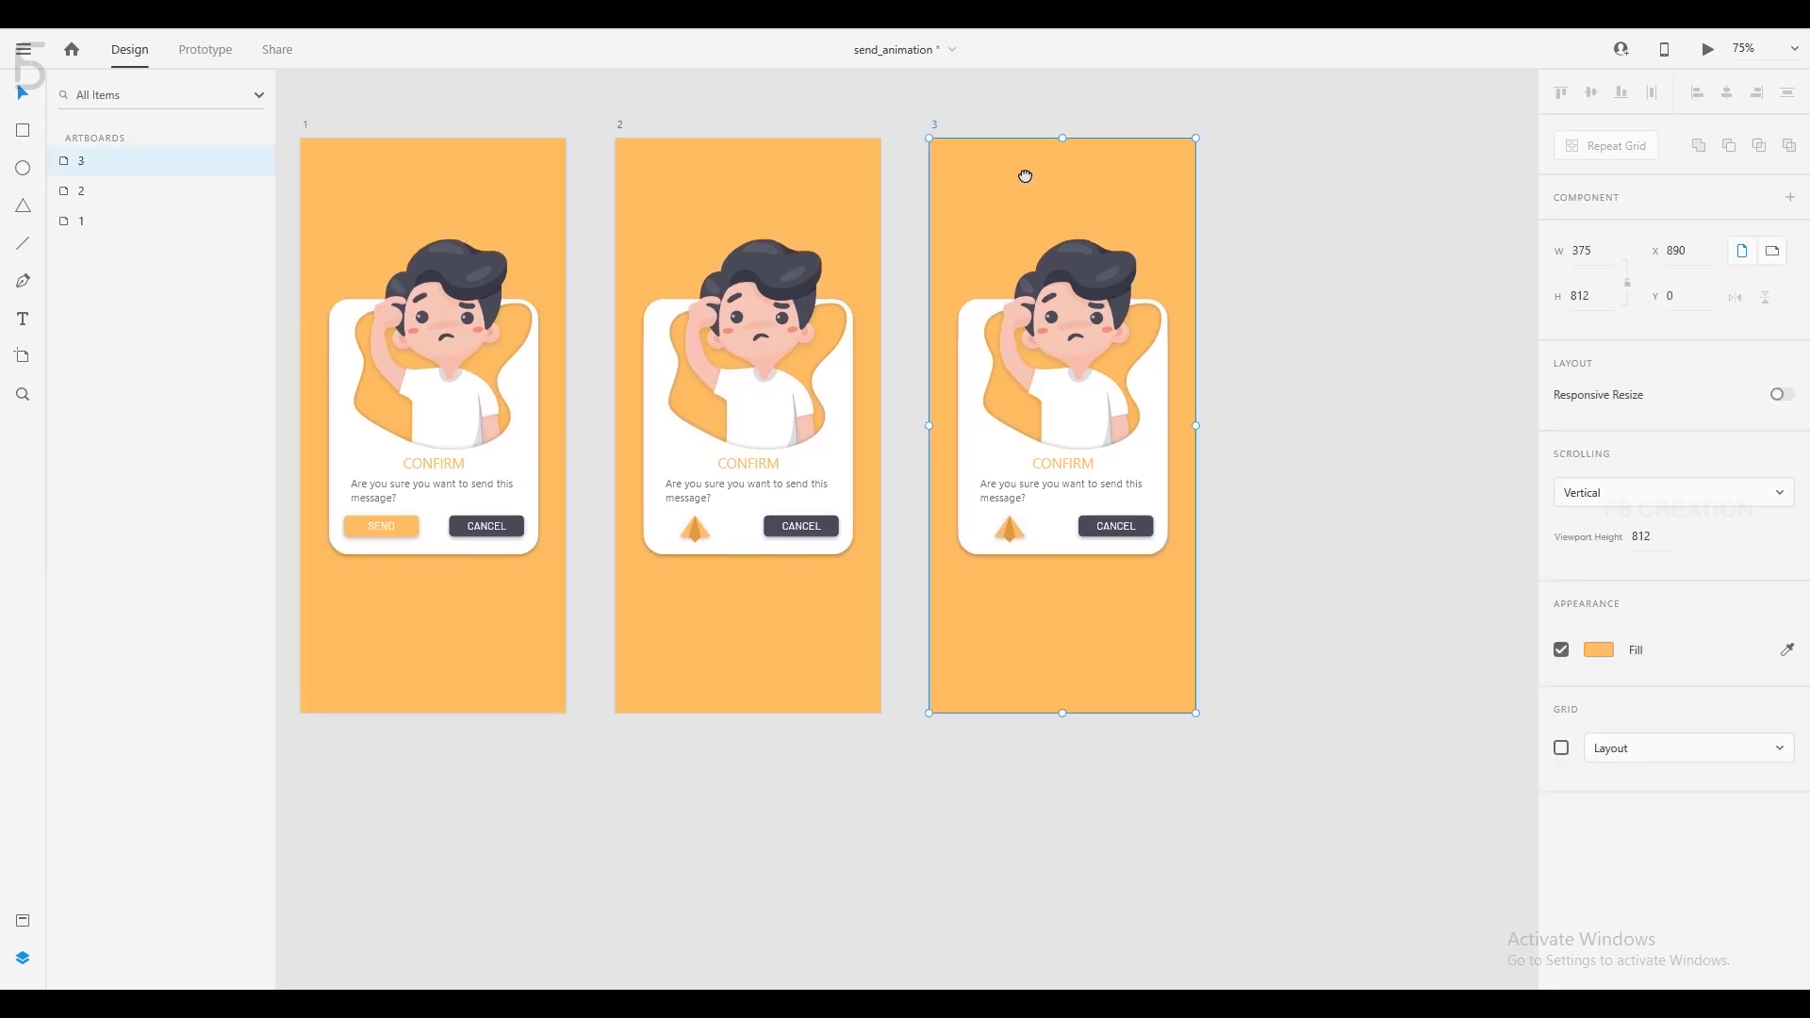
{"action": "key", "text": "ctrl+1"}
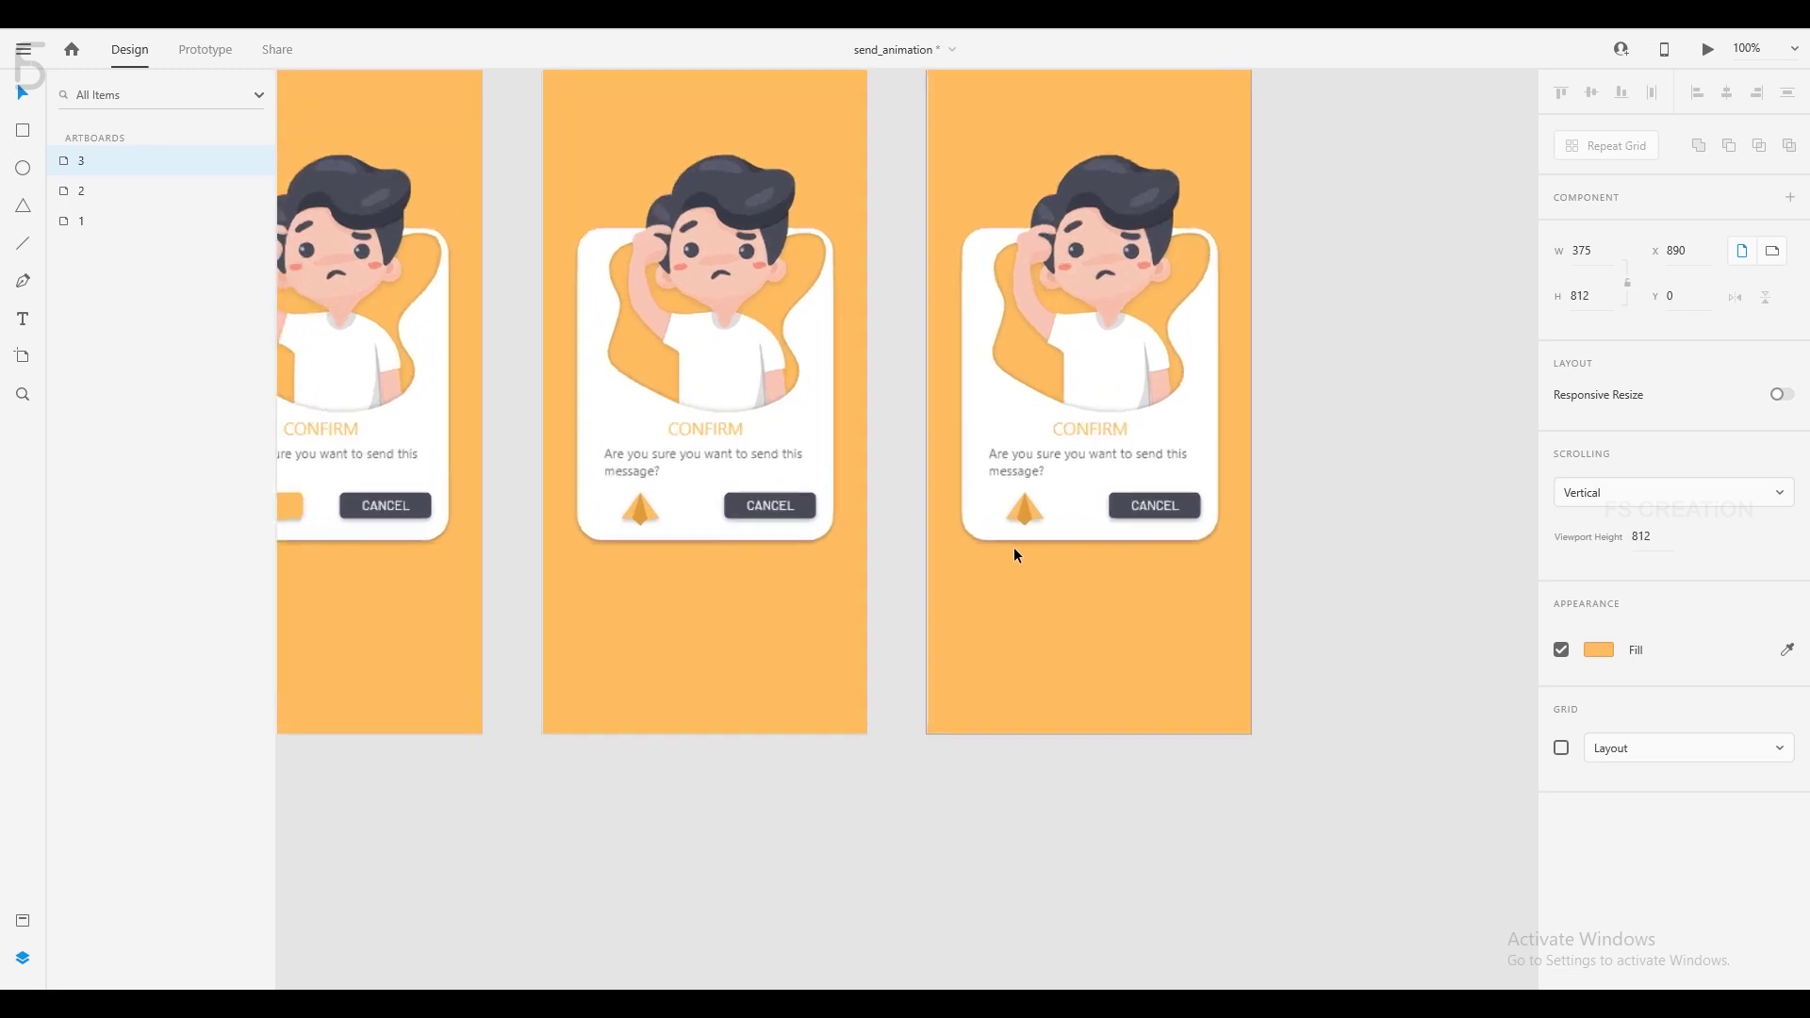
{"action": "scroll", "coordinate": [1186, 496], "scroll_direction": "up", "scroll_amount": 3}
{"action": "scroll", "coordinate": [1212, 488], "scroll_direction": "up", "scroll_amount": 3}
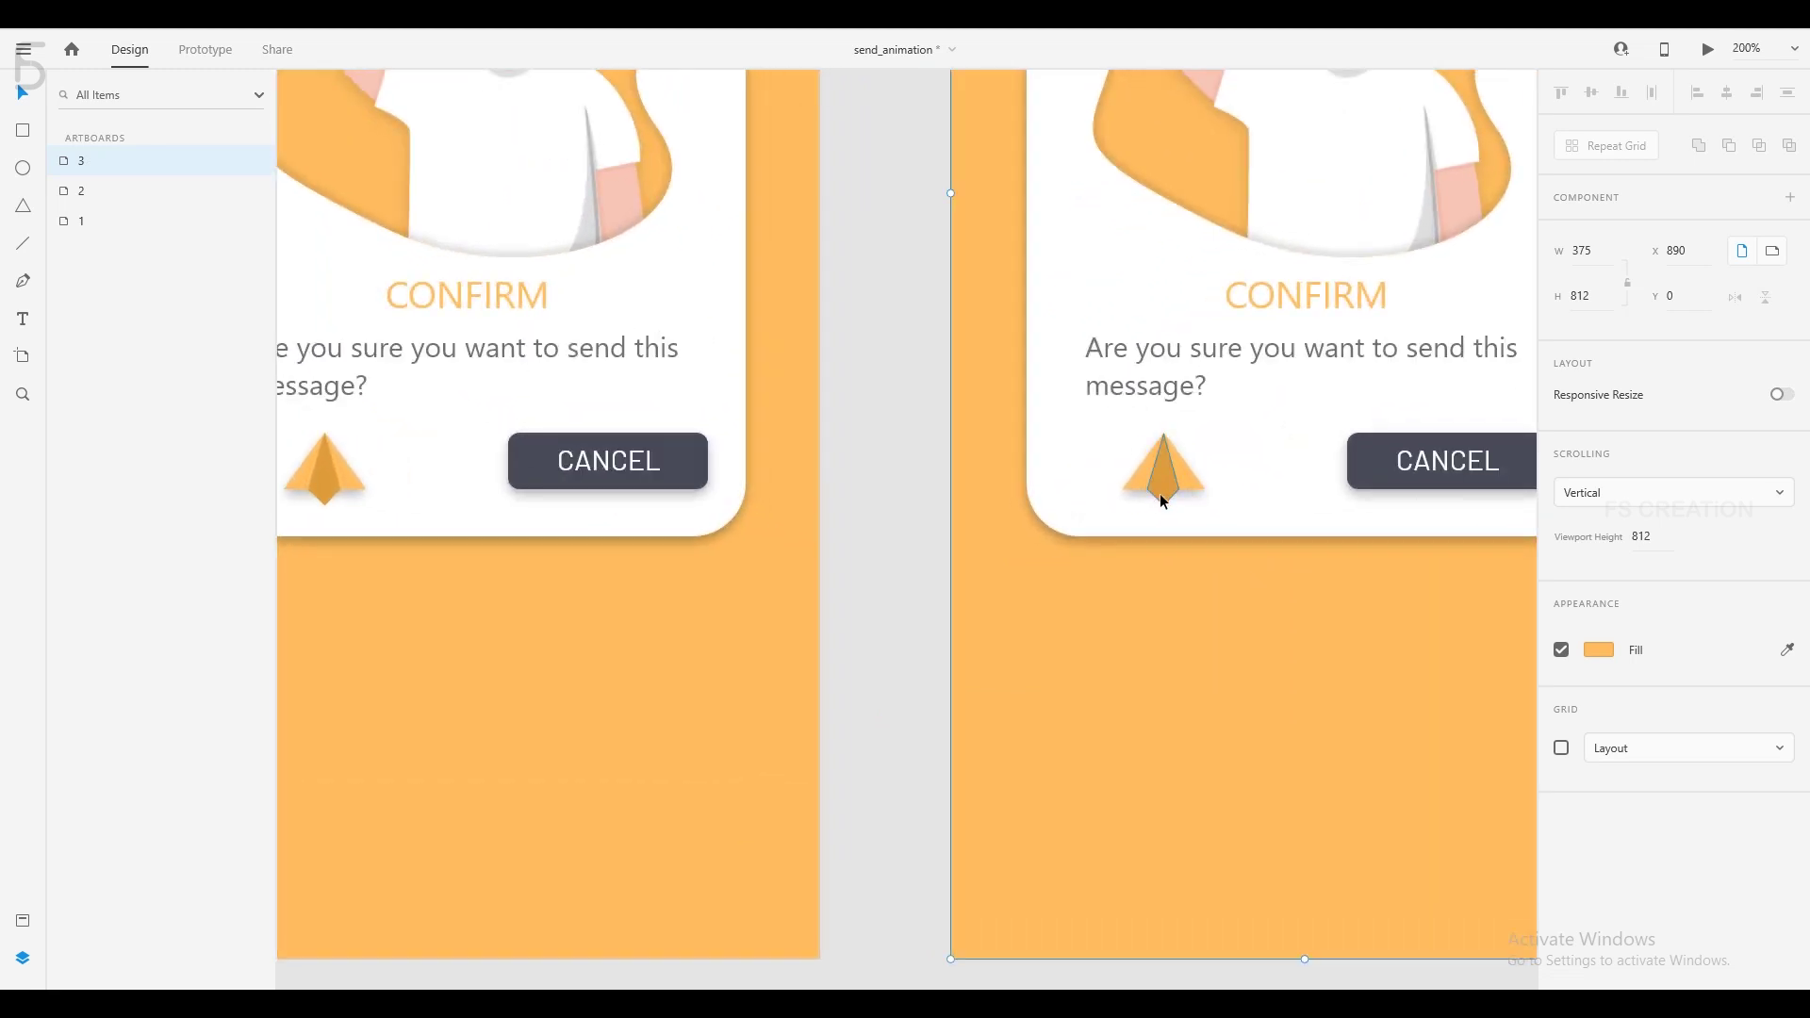
{"action": "left_click", "coordinate": [1162, 500]}
{"action": "left_click", "coordinate": [1194, 485], "text": "shift"}
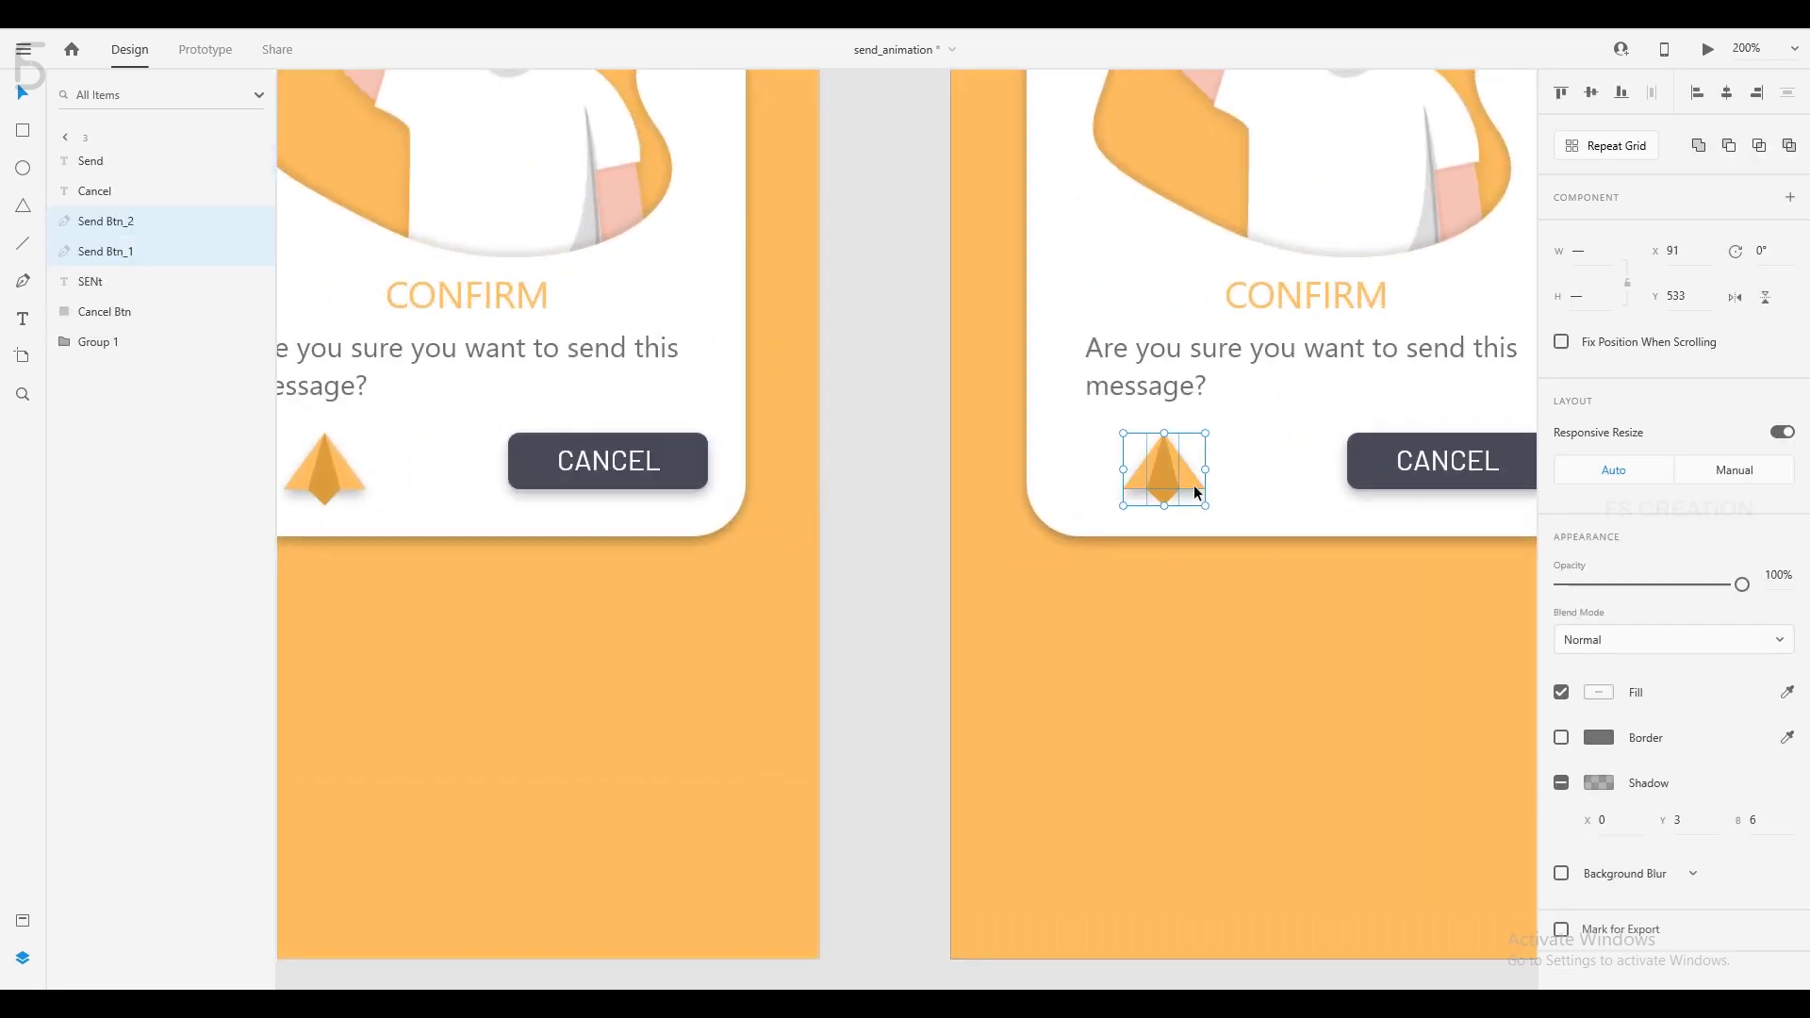
{"action": "scroll", "coordinate": [1037, 613], "scroll_direction": "up", "scroll_amount": 5}
{"action": "scroll", "coordinate": [849, 736], "scroll_direction": "right", "scroll_amount": 5}
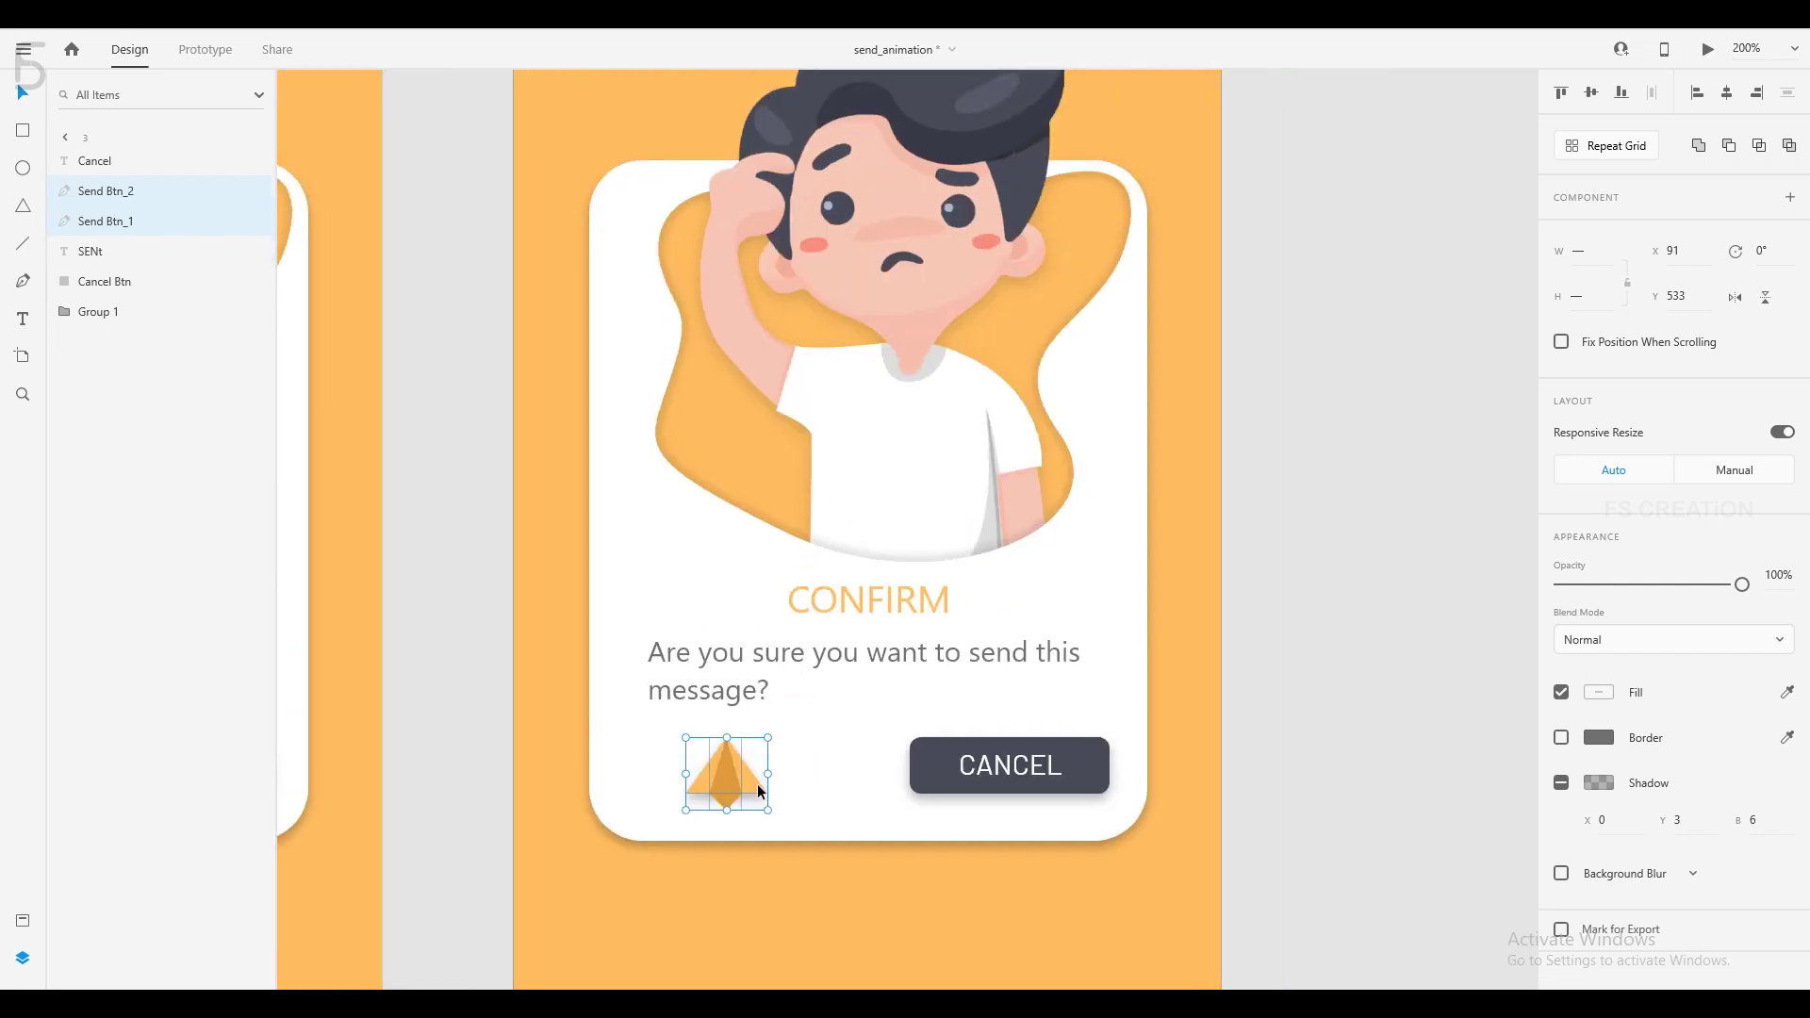
{"action": "mouse_move", "coordinate": [759, 790]}
{"action": "left_mouse_down"}
{"action": "mouse_move", "coordinate": [1200, 237]}
{"action": "mouse_move", "coordinate": [1235, 162]}
{"action": "left_mouse_up"}
{"action": "scroll", "coordinate": [1131, 377], "scroll_direction": "up", "scroll_amount": 5}
{"action": "scroll", "coordinate": [1112, 471], "scroll_direction": "right", "scroll_amount": 3}
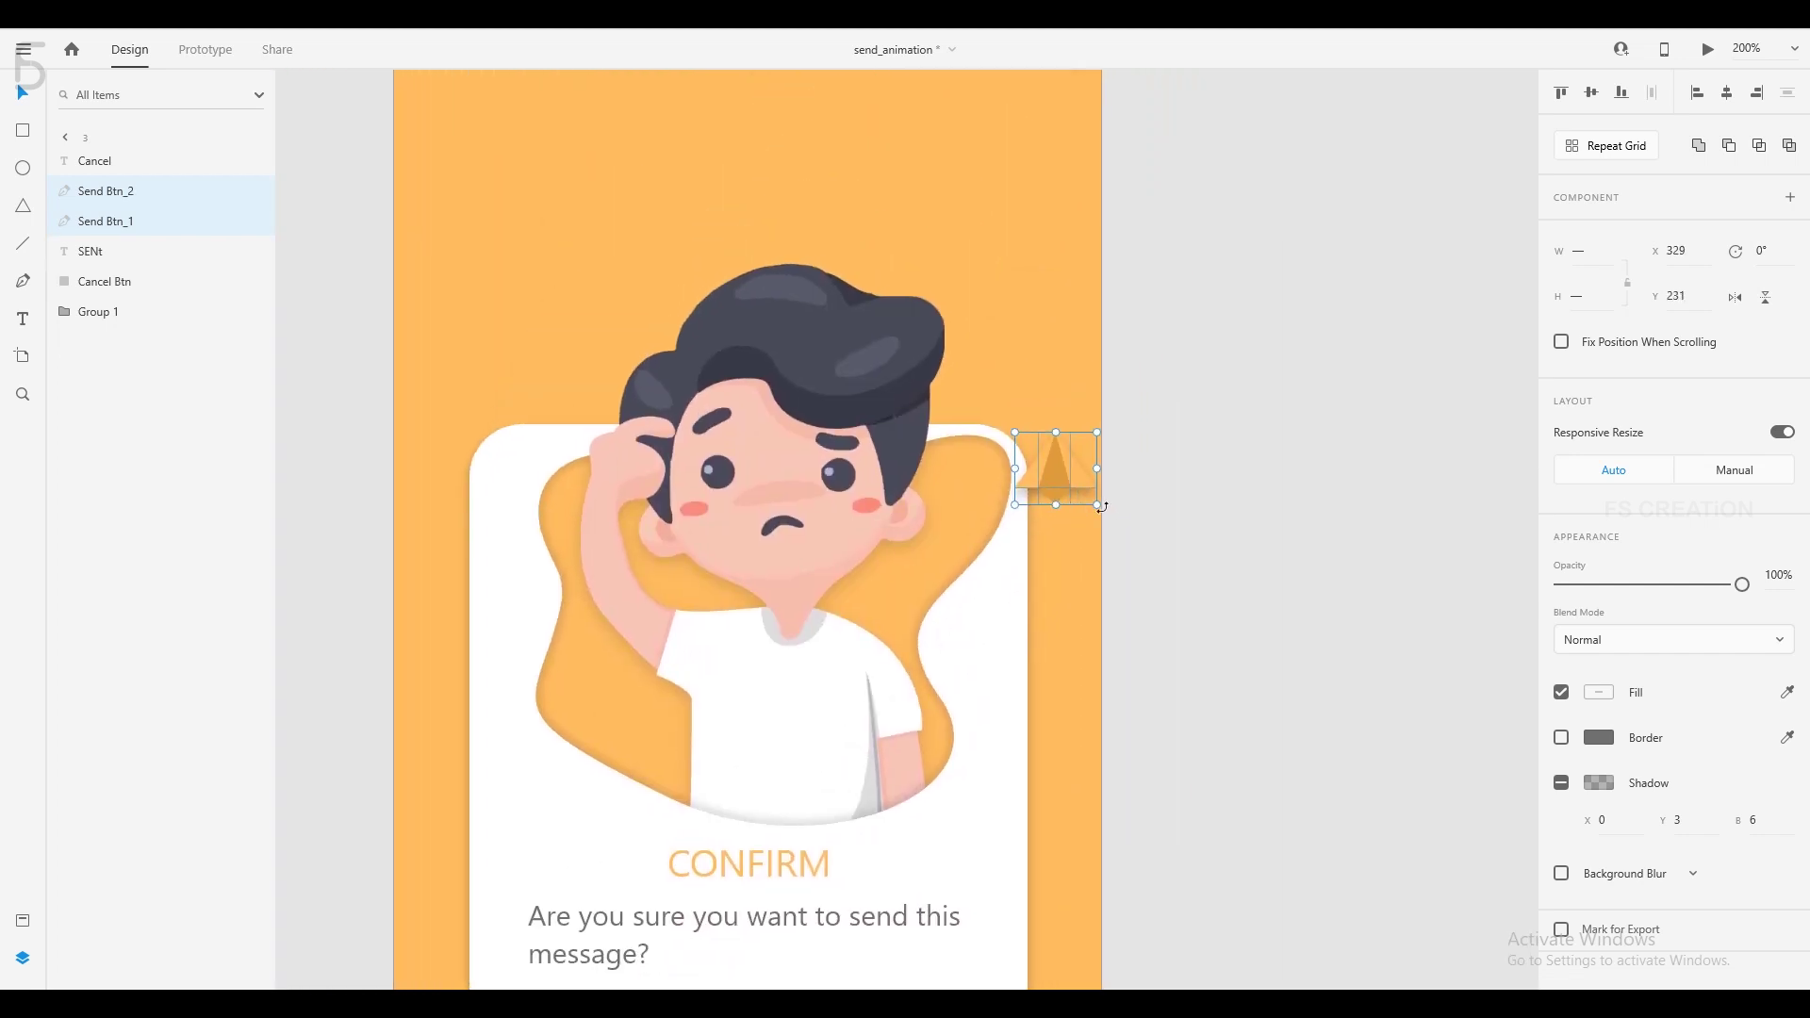
Rotate the plane to 61° and position it just past the artboard's top-right edge.
{"action": "mouse_move", "coordinate": [1101, 508]}
{"action": "left_mouse_down"}
{"action": "mouse_move", "coordinate": [1047, 519]}
{"action": "mouse_move", "coordinate": [1122, 380]}
{"action": "left_mouse_up"}
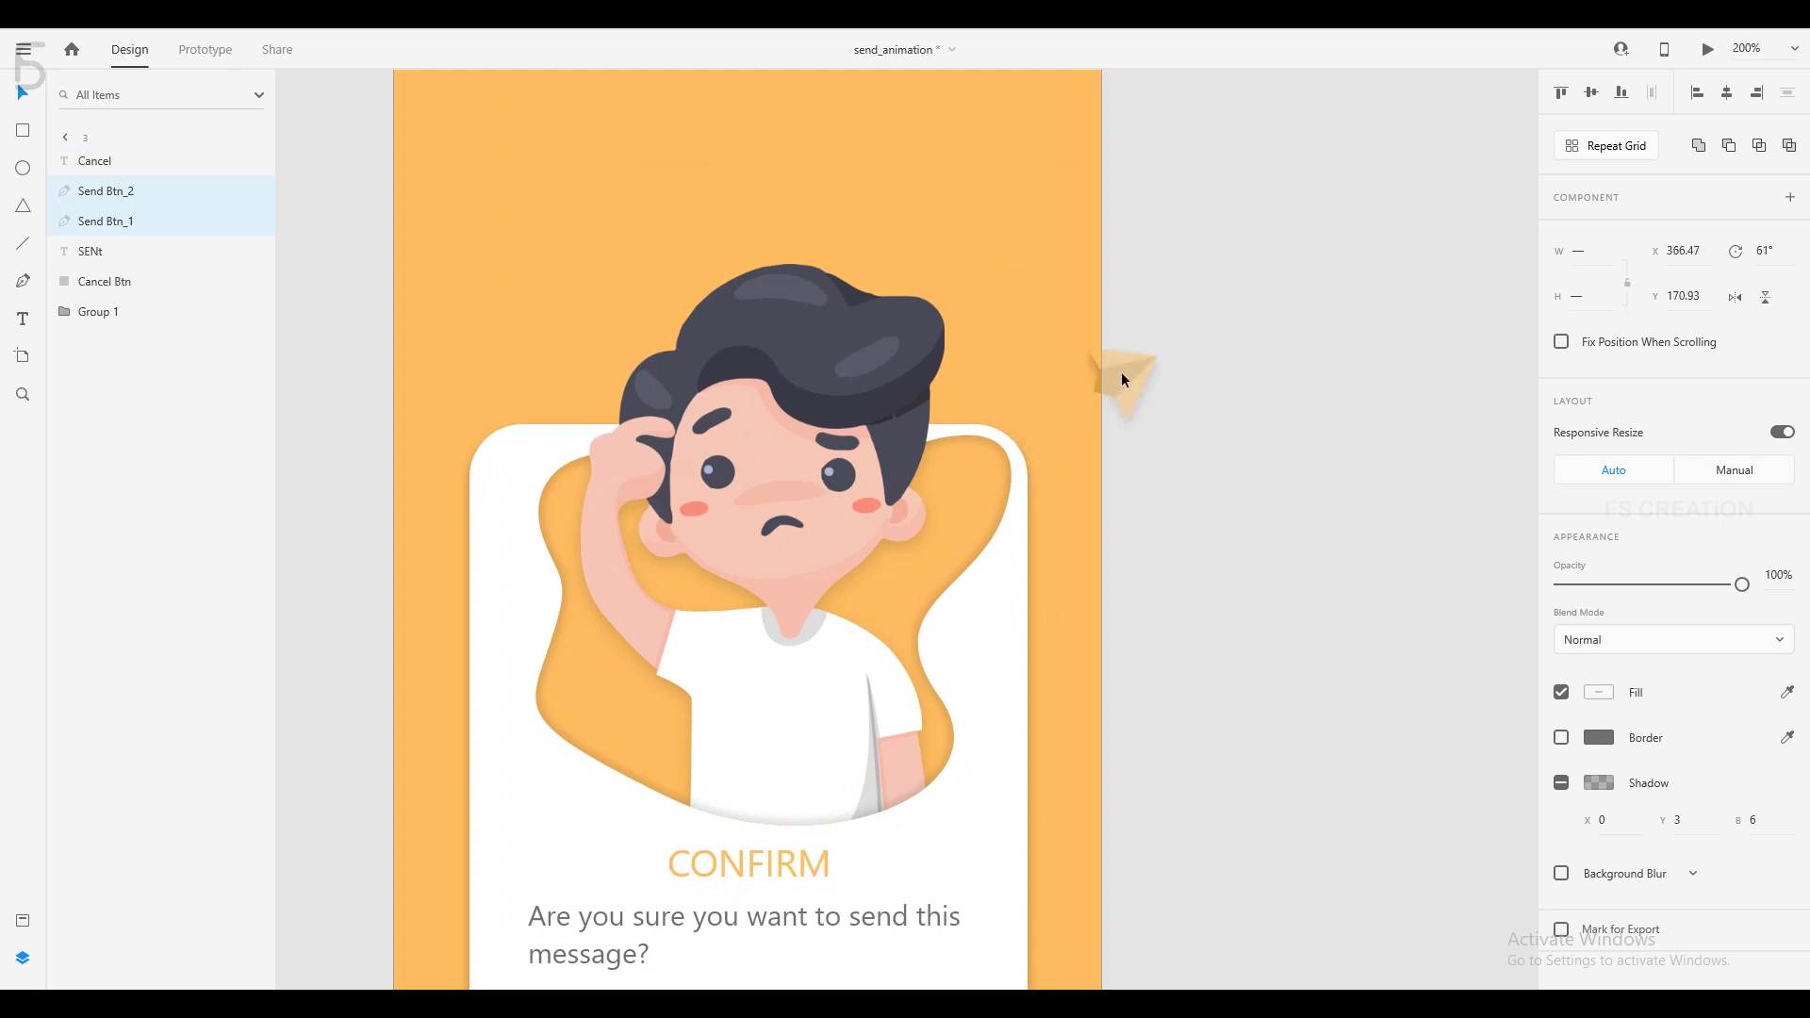
{"action": "scroll", "coordinate": [1122, 368], "scroll_direction": "up", "scroll_amount": 3}
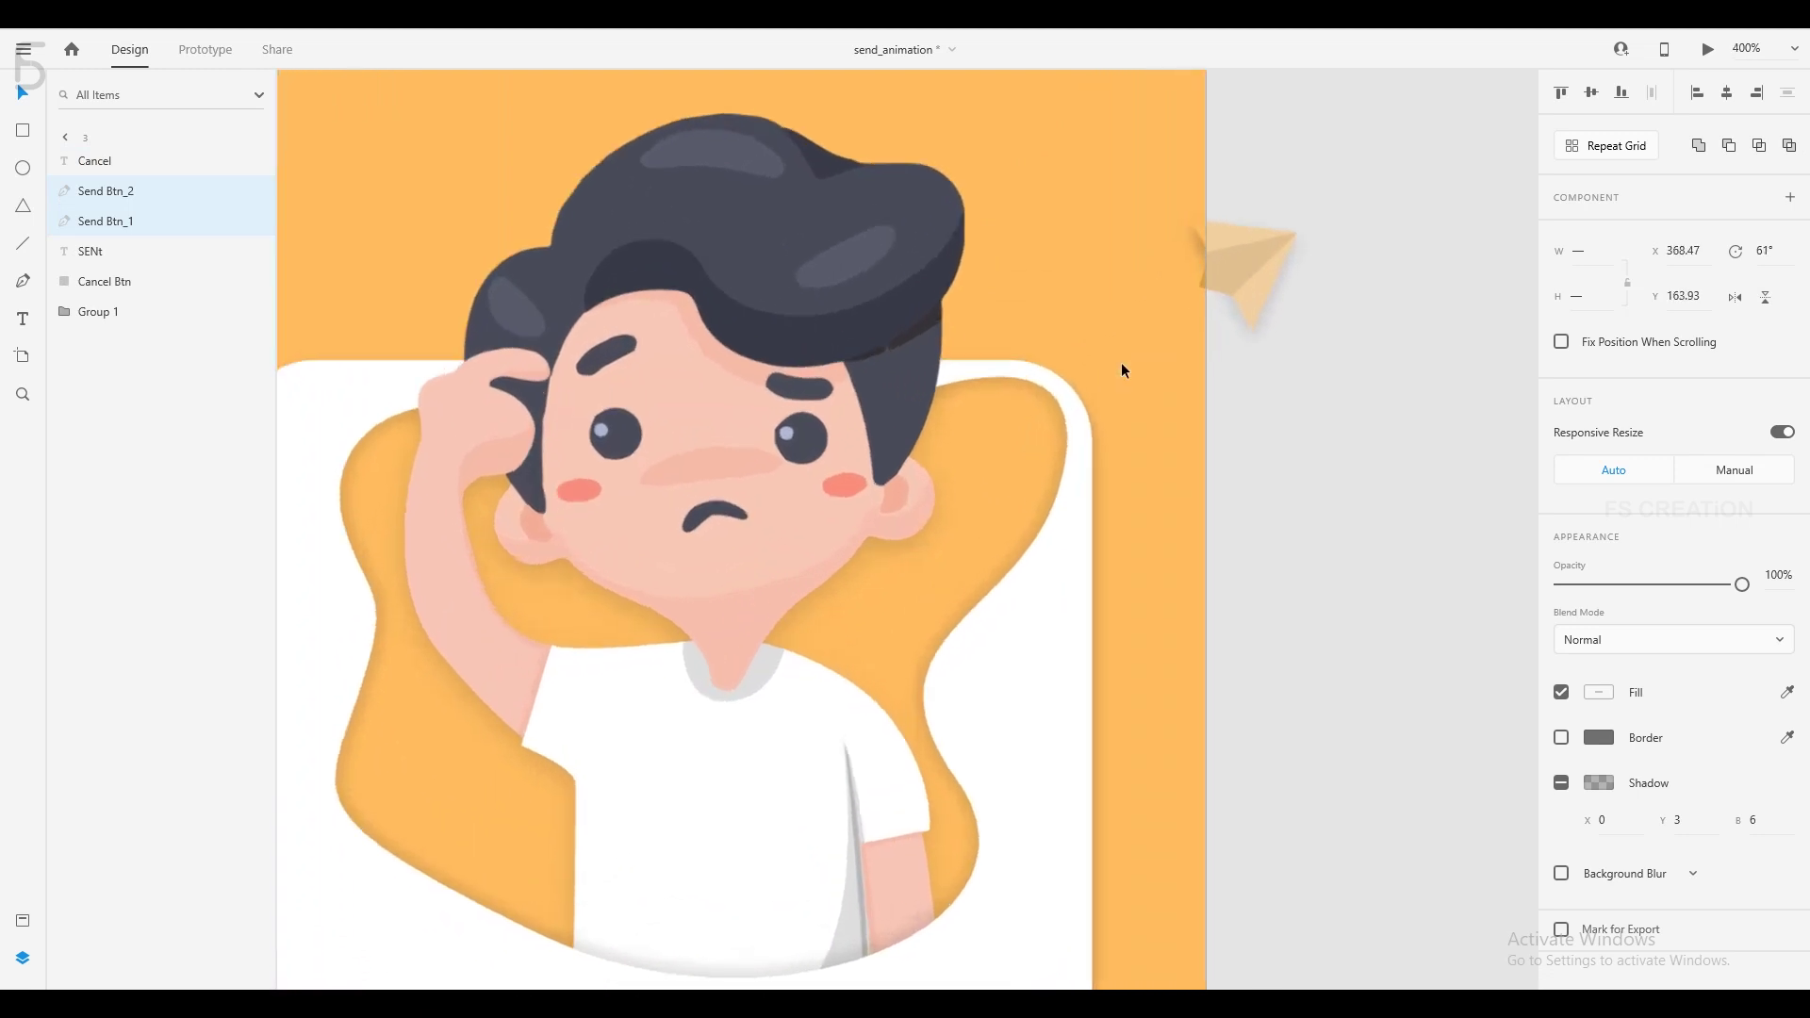
{"action": "scroll", "coordinate": [1122, 367], "scroll_direction": "up", "scroll_amount": 3}
{"action": "left_click_drag", "start_coordinate": [1393, 329], "coordinate": [606, 864]}
{"action": "scroll", "coordinate": [907, 843], "scroll_direction": "up", "scroll_amount": 2}
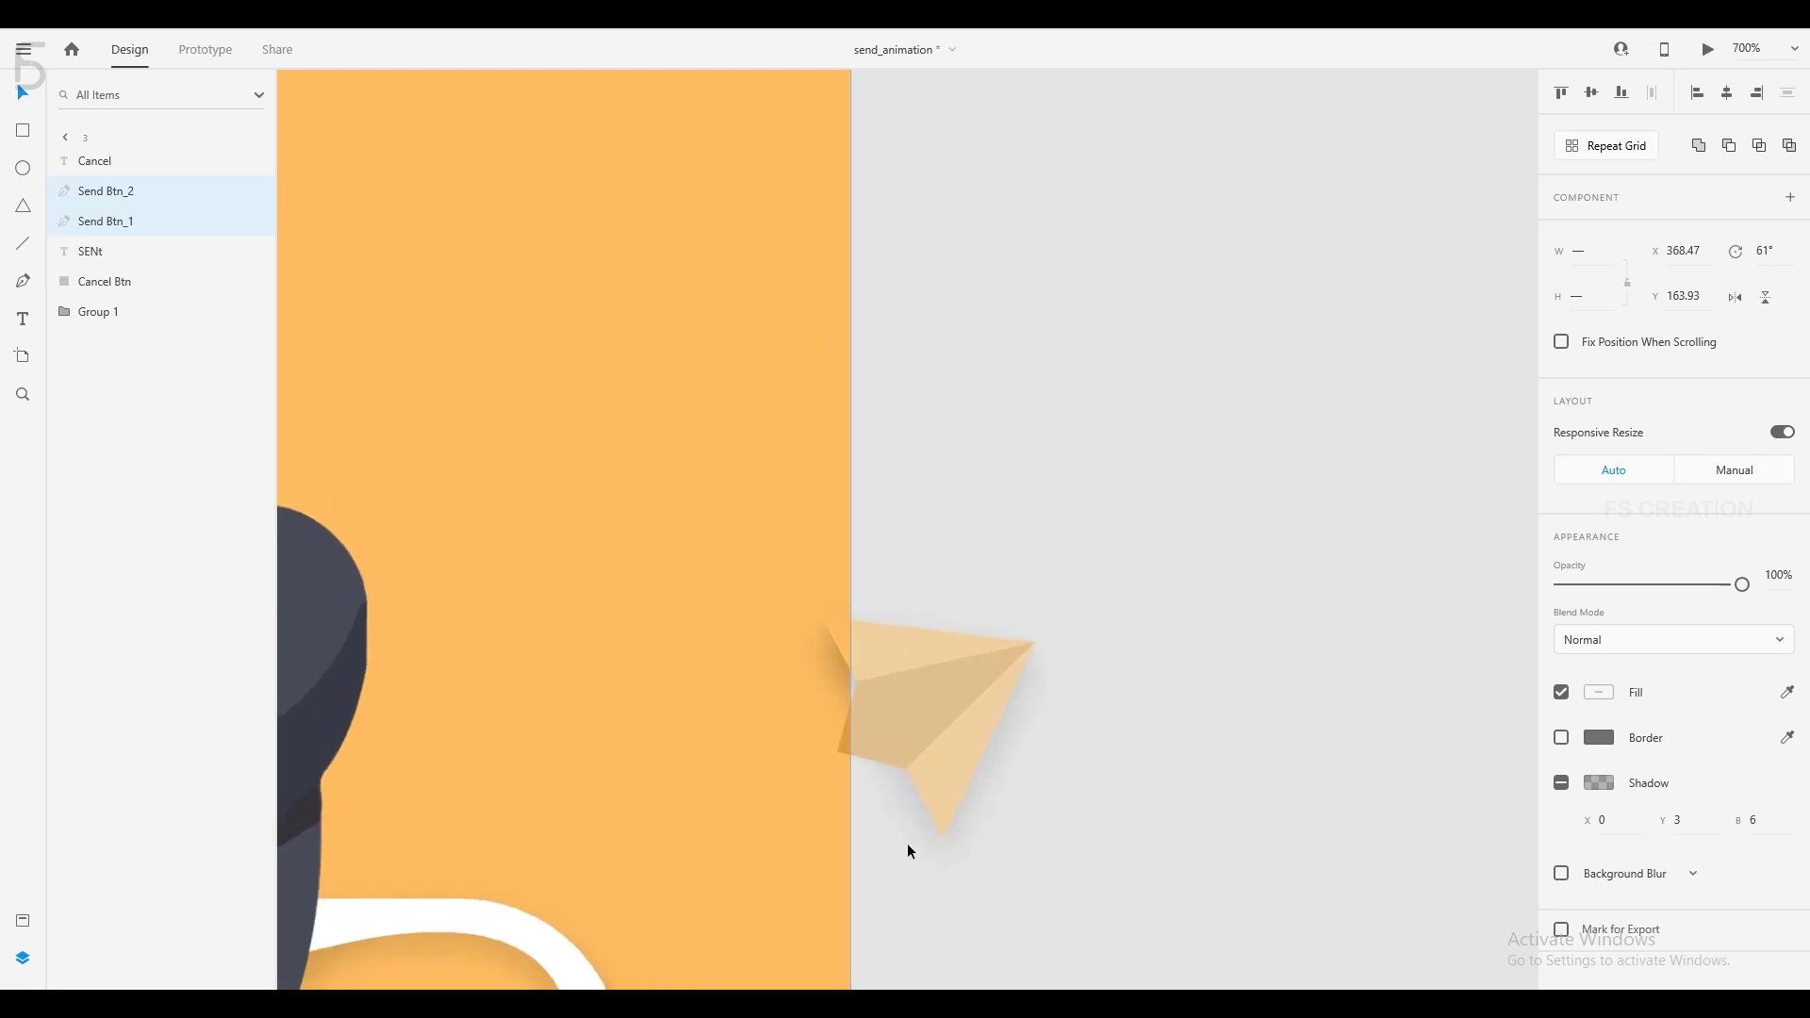
{"action": "scroll", "coordinate": [907, 843], "scroll_direction": "up", "scroll_amount": 2}
{"action": "scroll", "coordinate": [901, 847], "scroll_direction": "up", "scroll_amount": 2}
{"action": "left_click_drag", "start_coordinate": [897, 847], "coordinate": [934, 523]}
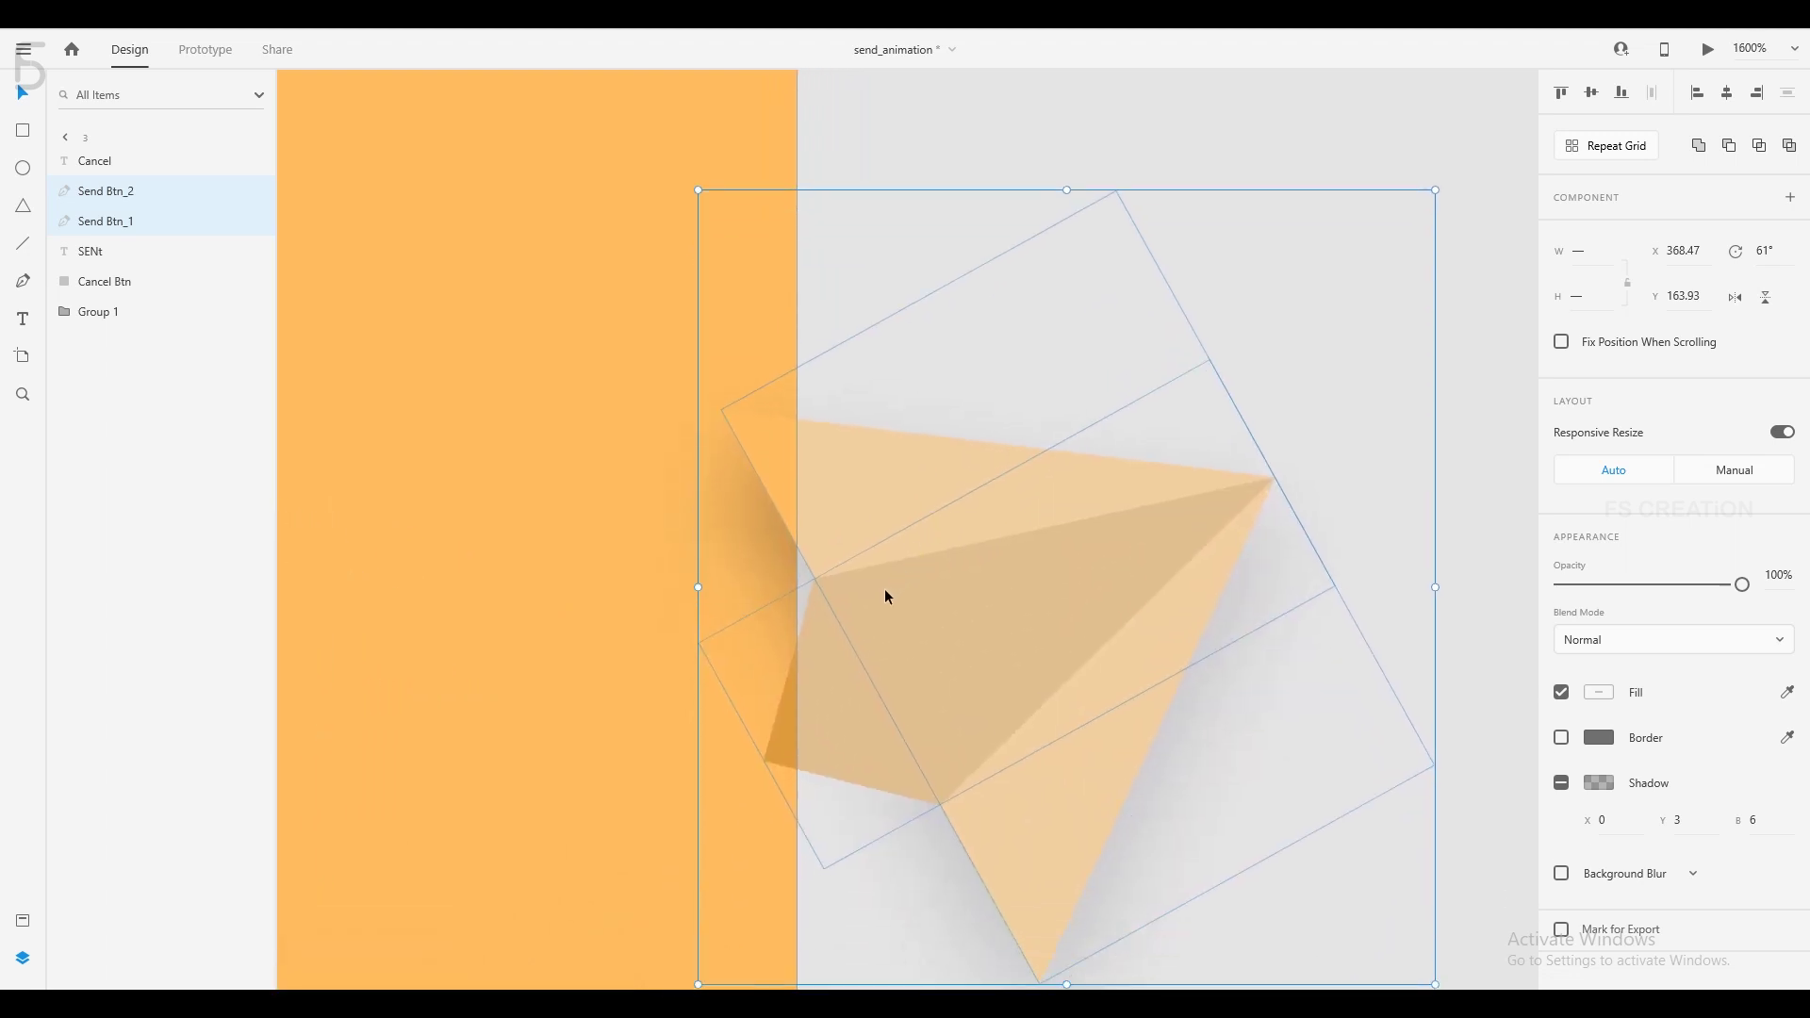
{"action": "left_click_drag", "start_coordinate": [905, 603], "coordinate": [935, 513]}
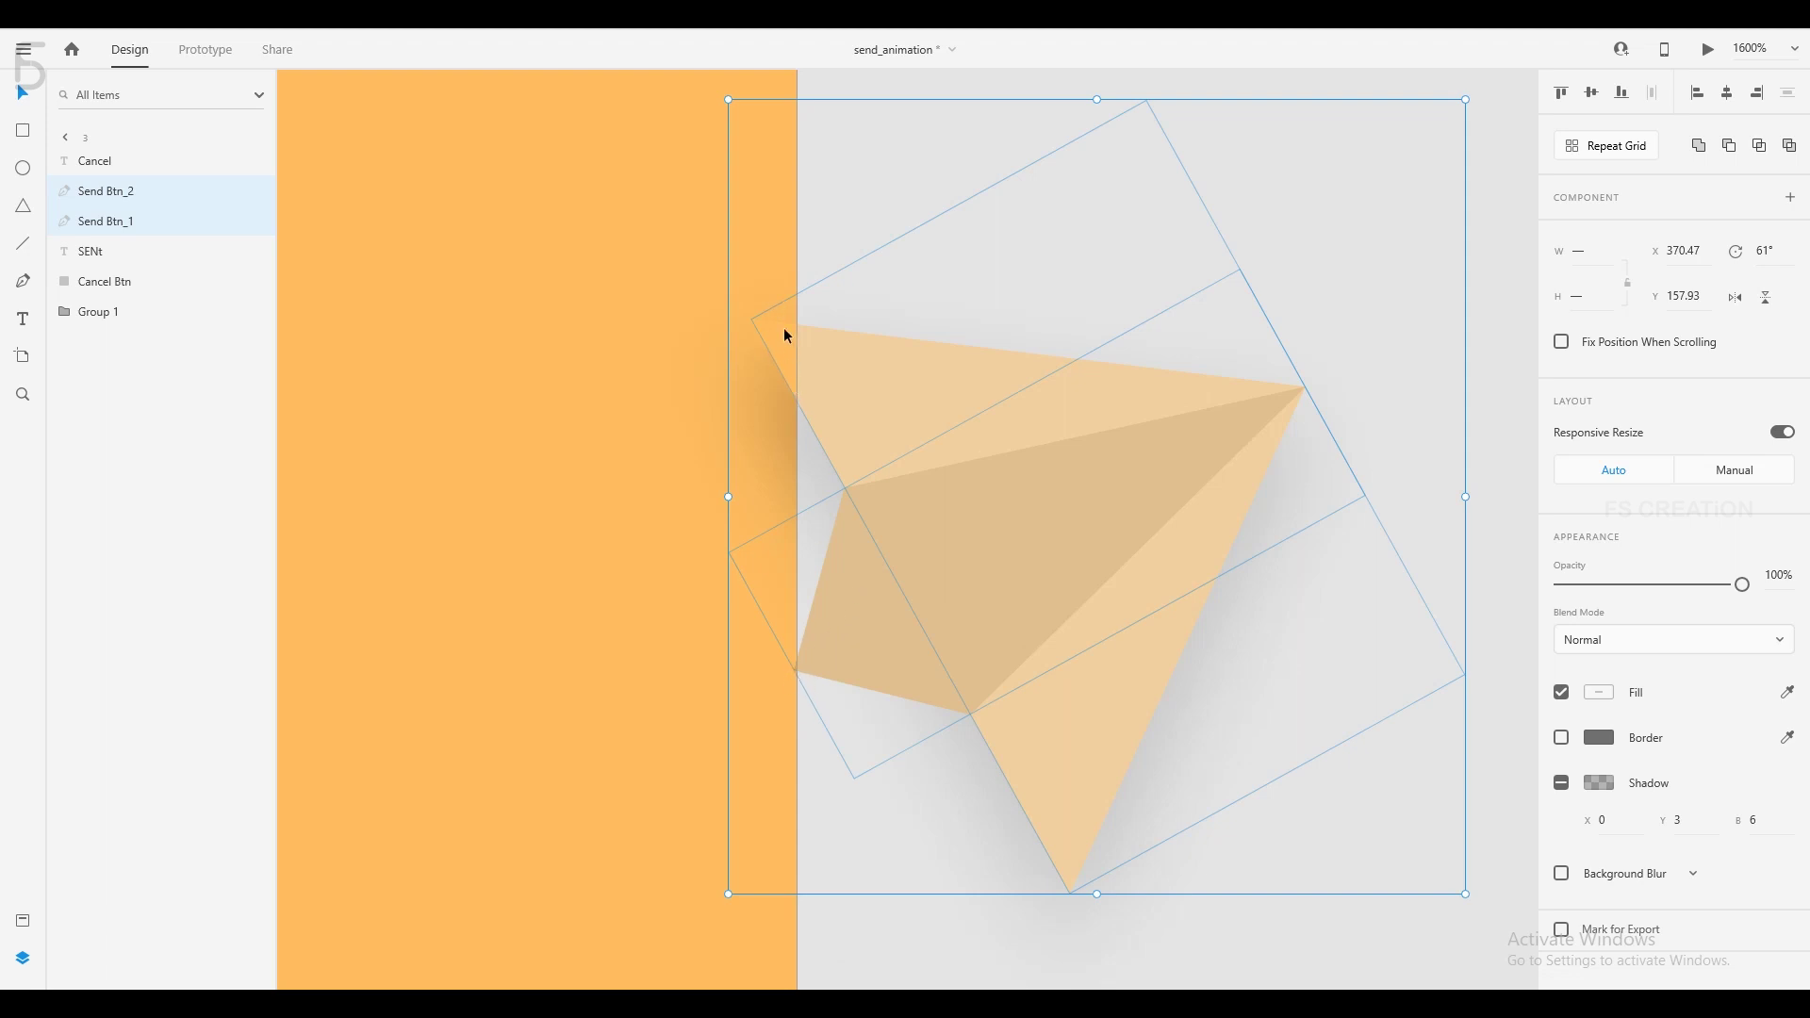
{"action": "key", "text": "Escape"}
{"action": "scroll", "coordinate": [817, 279], "scroll_direction": "down", "scroll_amount": 4}
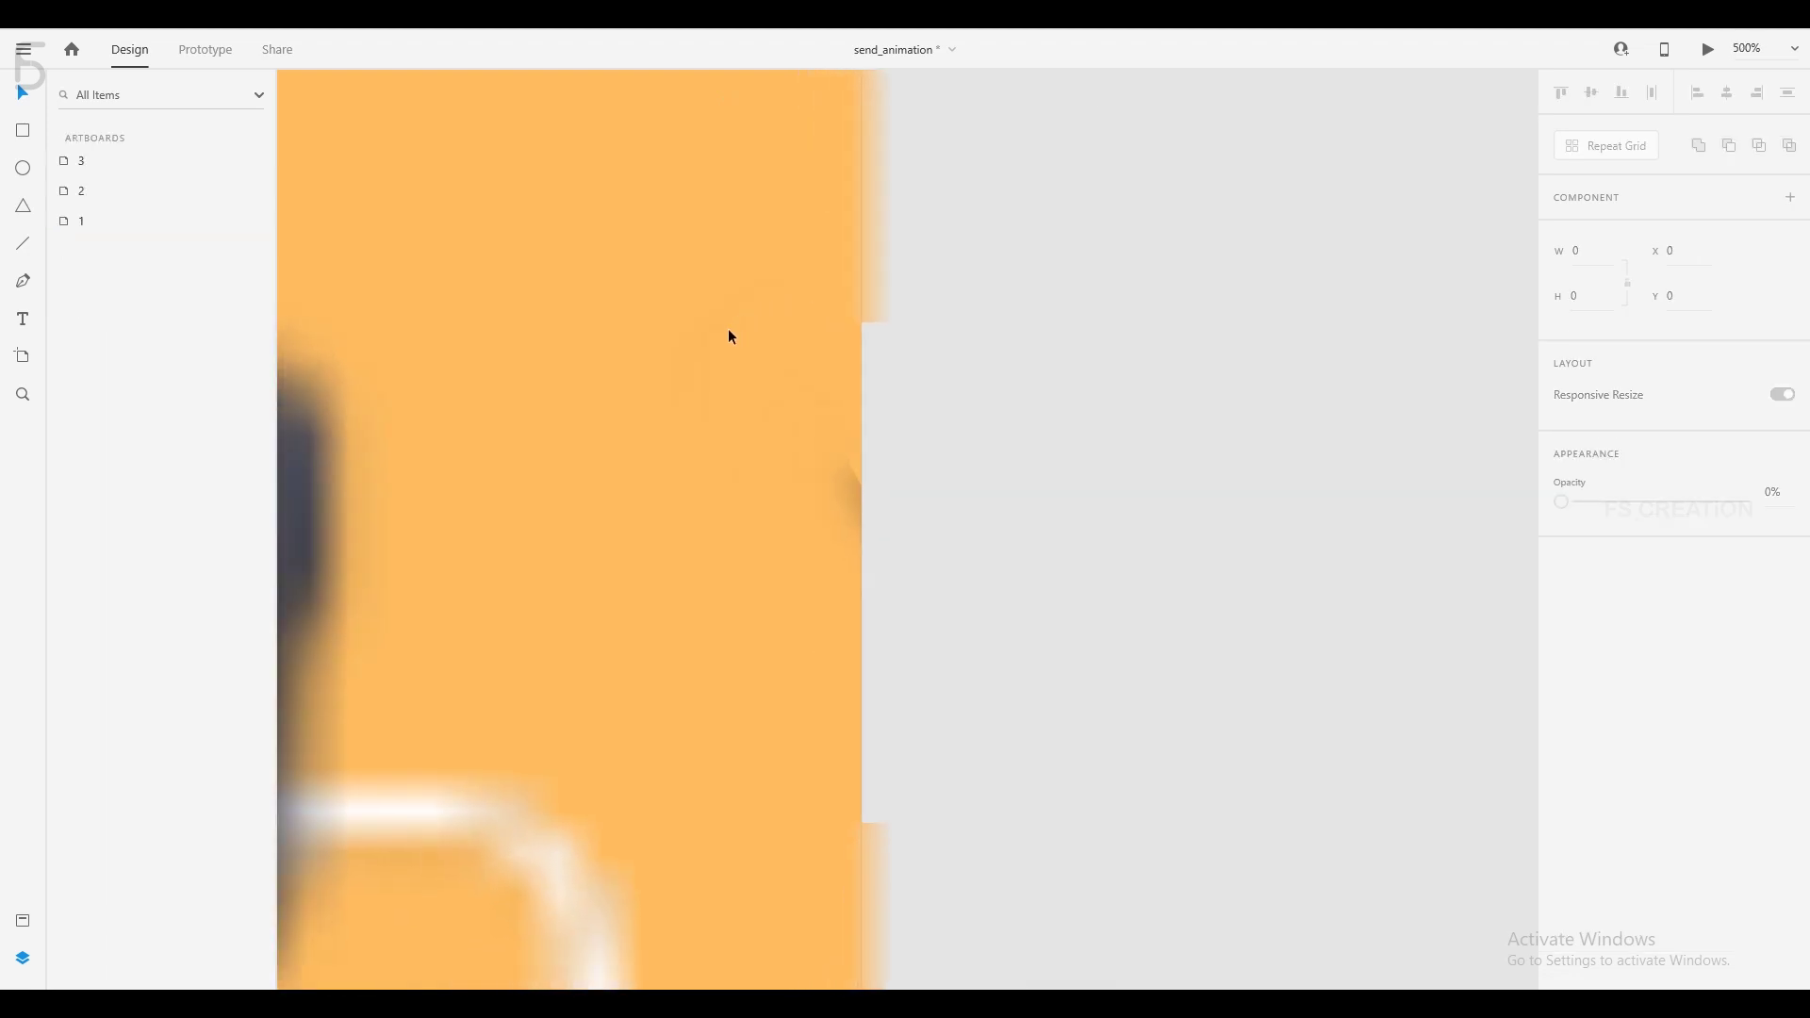
{"action": "scroll", "coordinate": [728, 328], "scroll_direction": "down", "scroll_amount": 4}
{"action": "scroll", "coordinate": [710, 368], "scroll_direction": "down", "scroll_amount": 4}
Select both Send Btn layers on artboard 2 and tilt the paper plane to 25°.
{"action": "scroll", "coordinate": [905, 461], "scroll_direction": "down", "scroll_amount": 3}
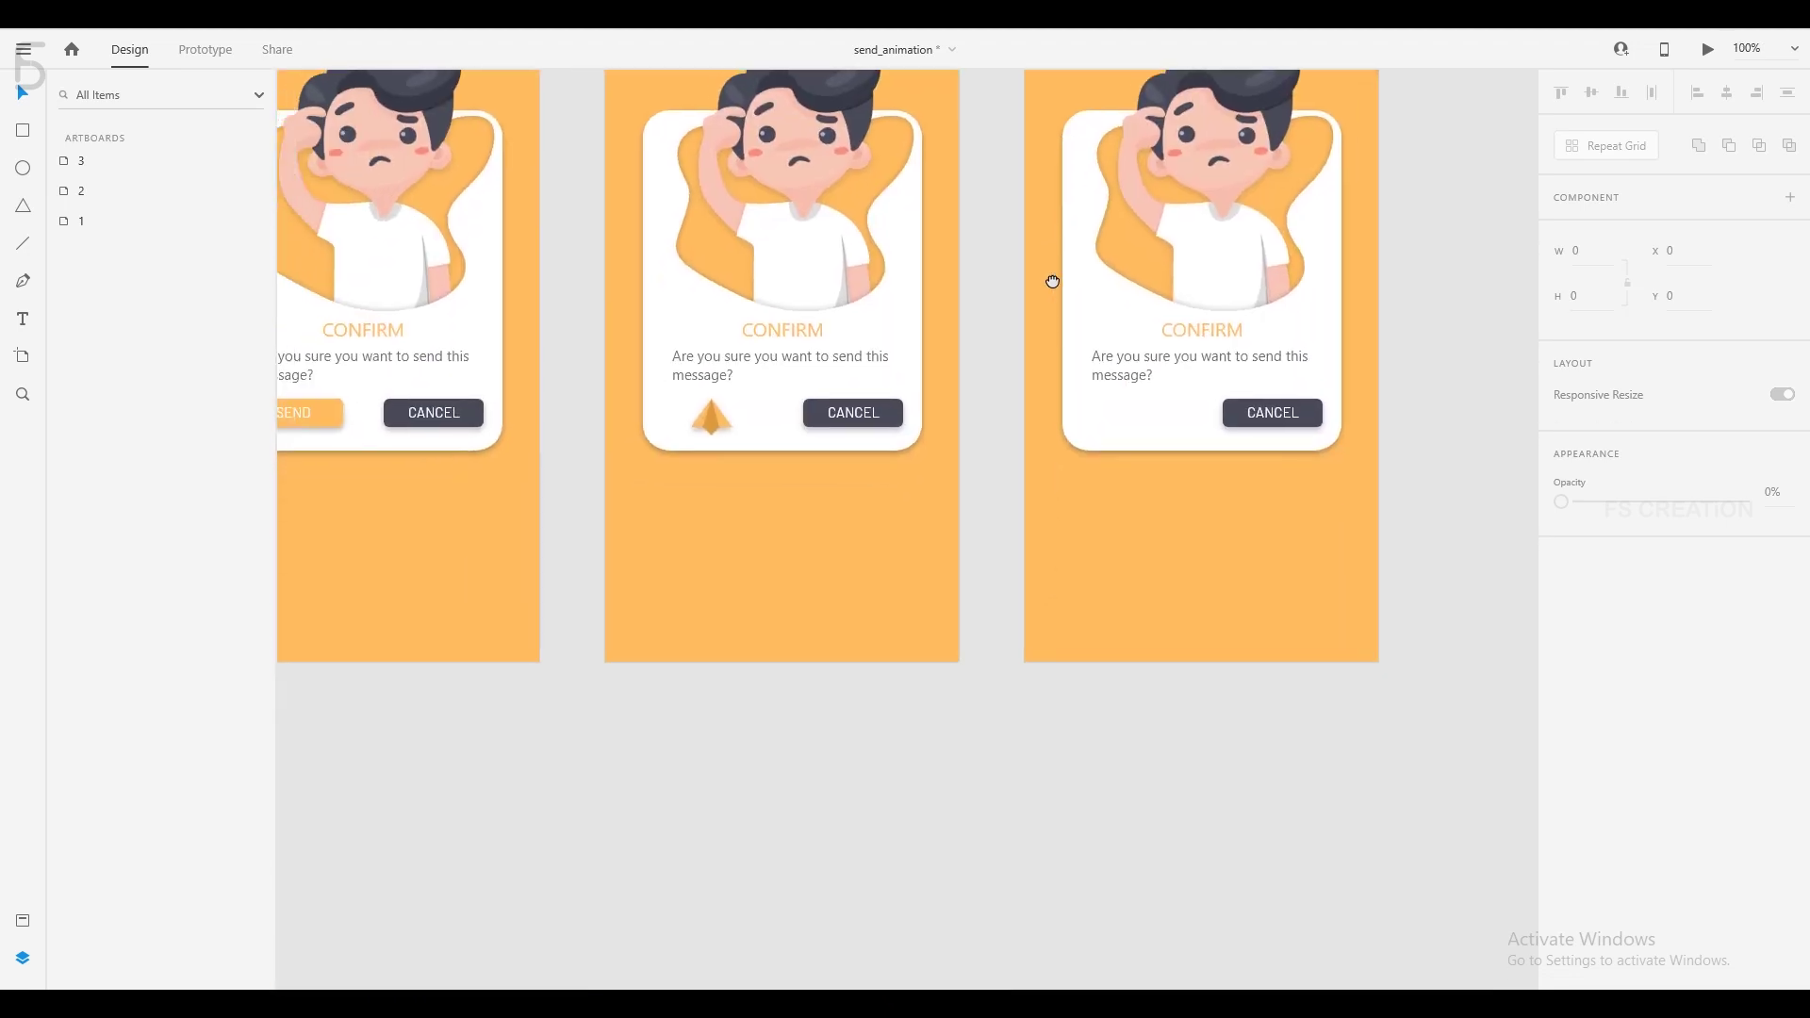
{"action": "scroll", "coordinate": [1051, 274], "scroll_direction": "up", "scroll_amount": 1}
{"action": "left_click", "coordinate": [794, 562]}
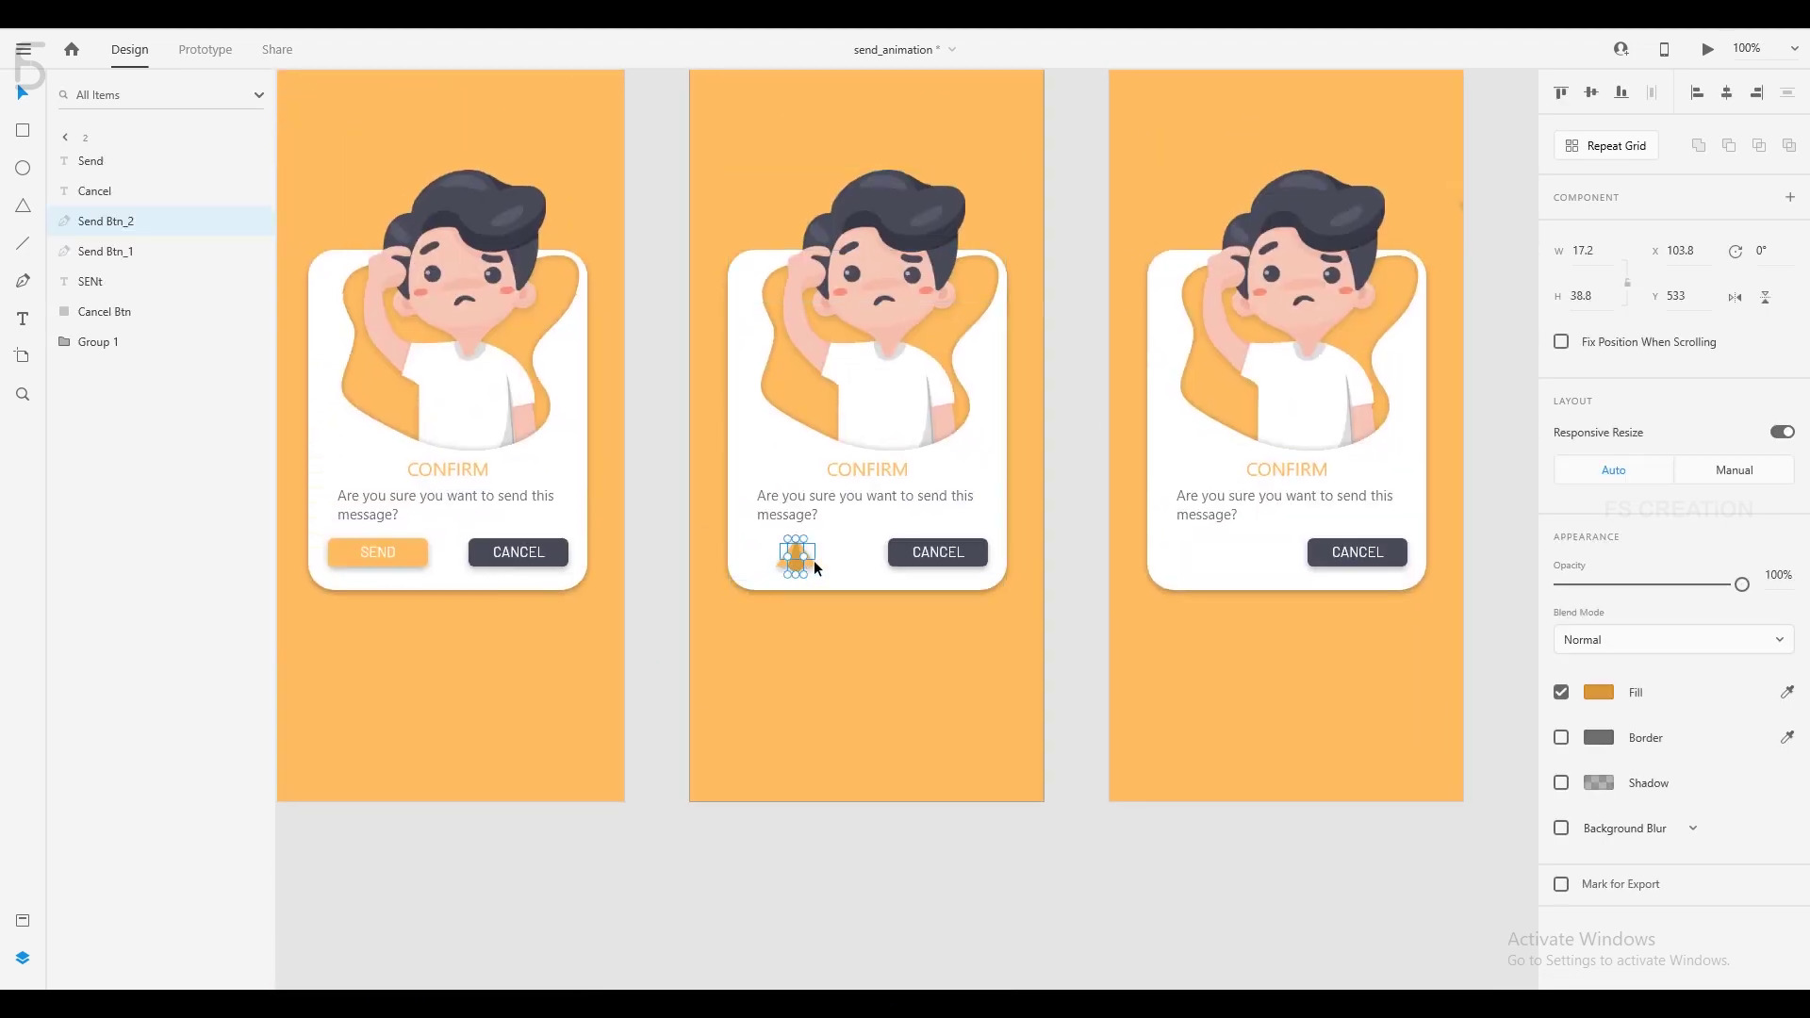
{"action": "left_click", "coordinate": [812, 562], "text": "shift"}
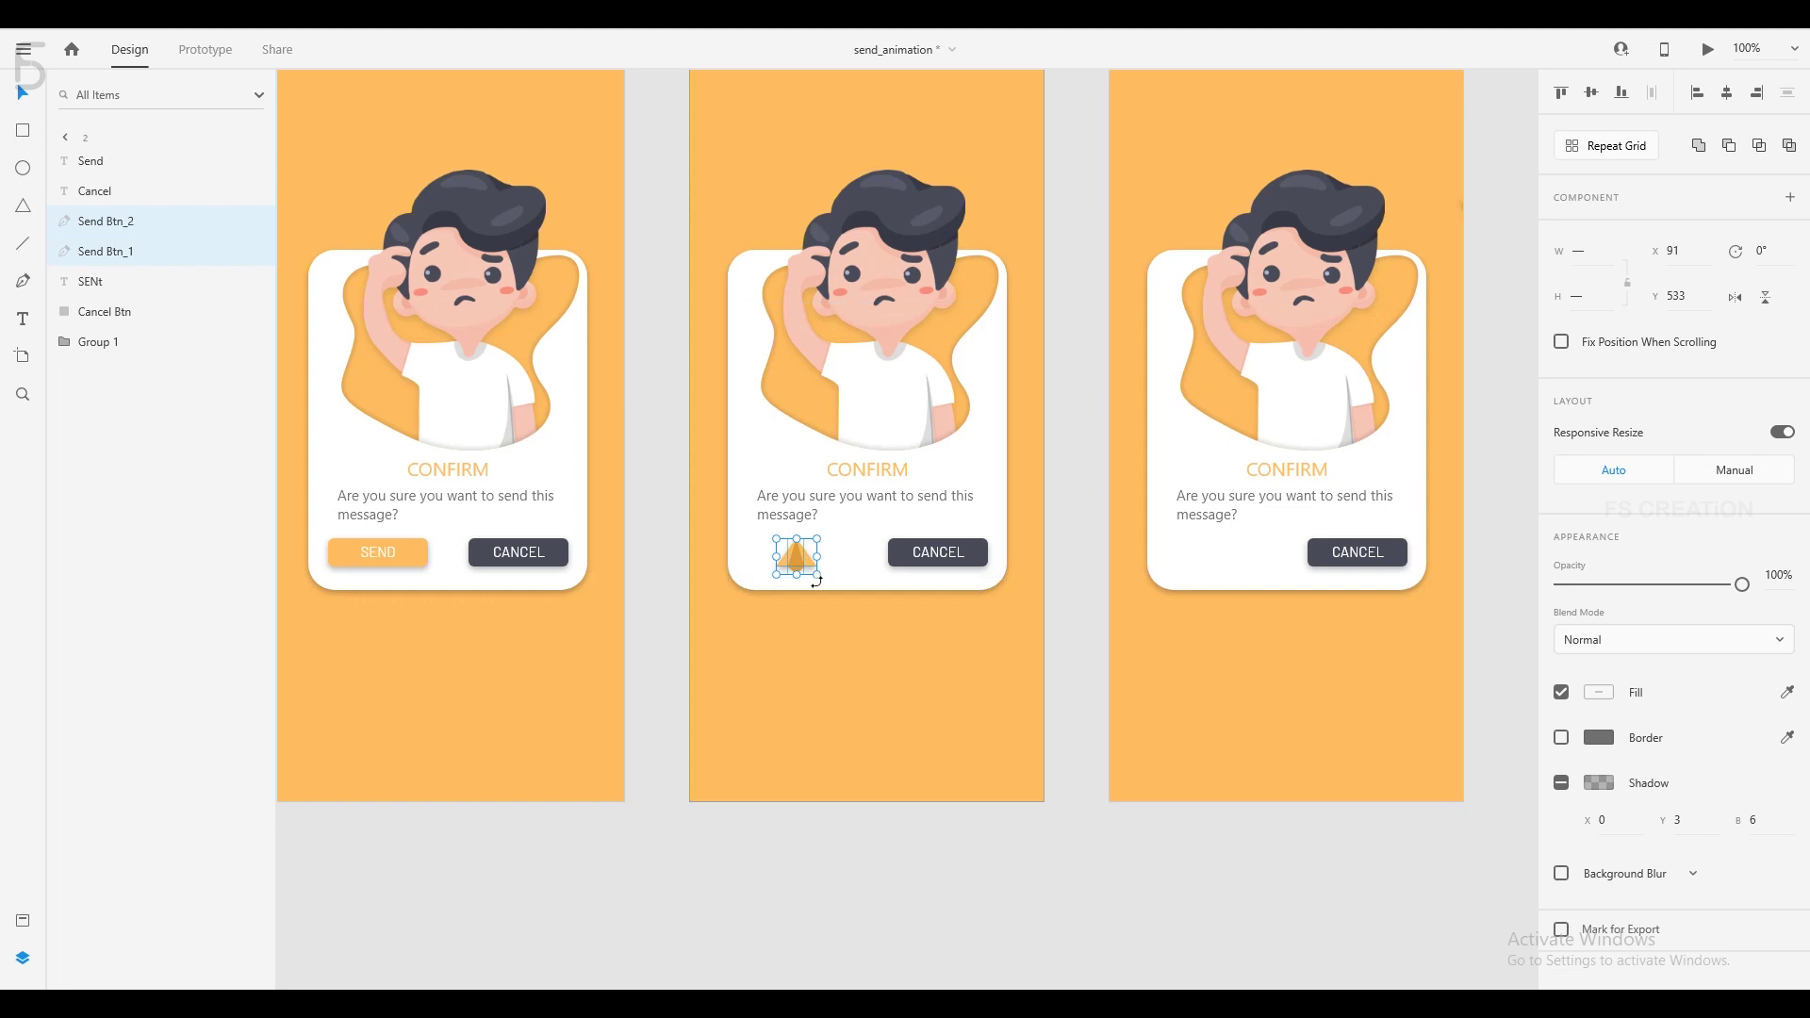
{"action": "left_click_drag", "start_coordinate": [809, 571], "coordinate": [811, 585]}
{"action": "scroll", "coordinate": [727, 545], "scroll_direction": "up", "scroll_amount": 3}
{"action": "scroll", "coordinate": [727, 545], "scroll_direction": "right", "scroll_amount": 5}
{"action": "scroll", "coordinate": [856, 667], "scroll_direction": "left", "scroll_amount": 1}
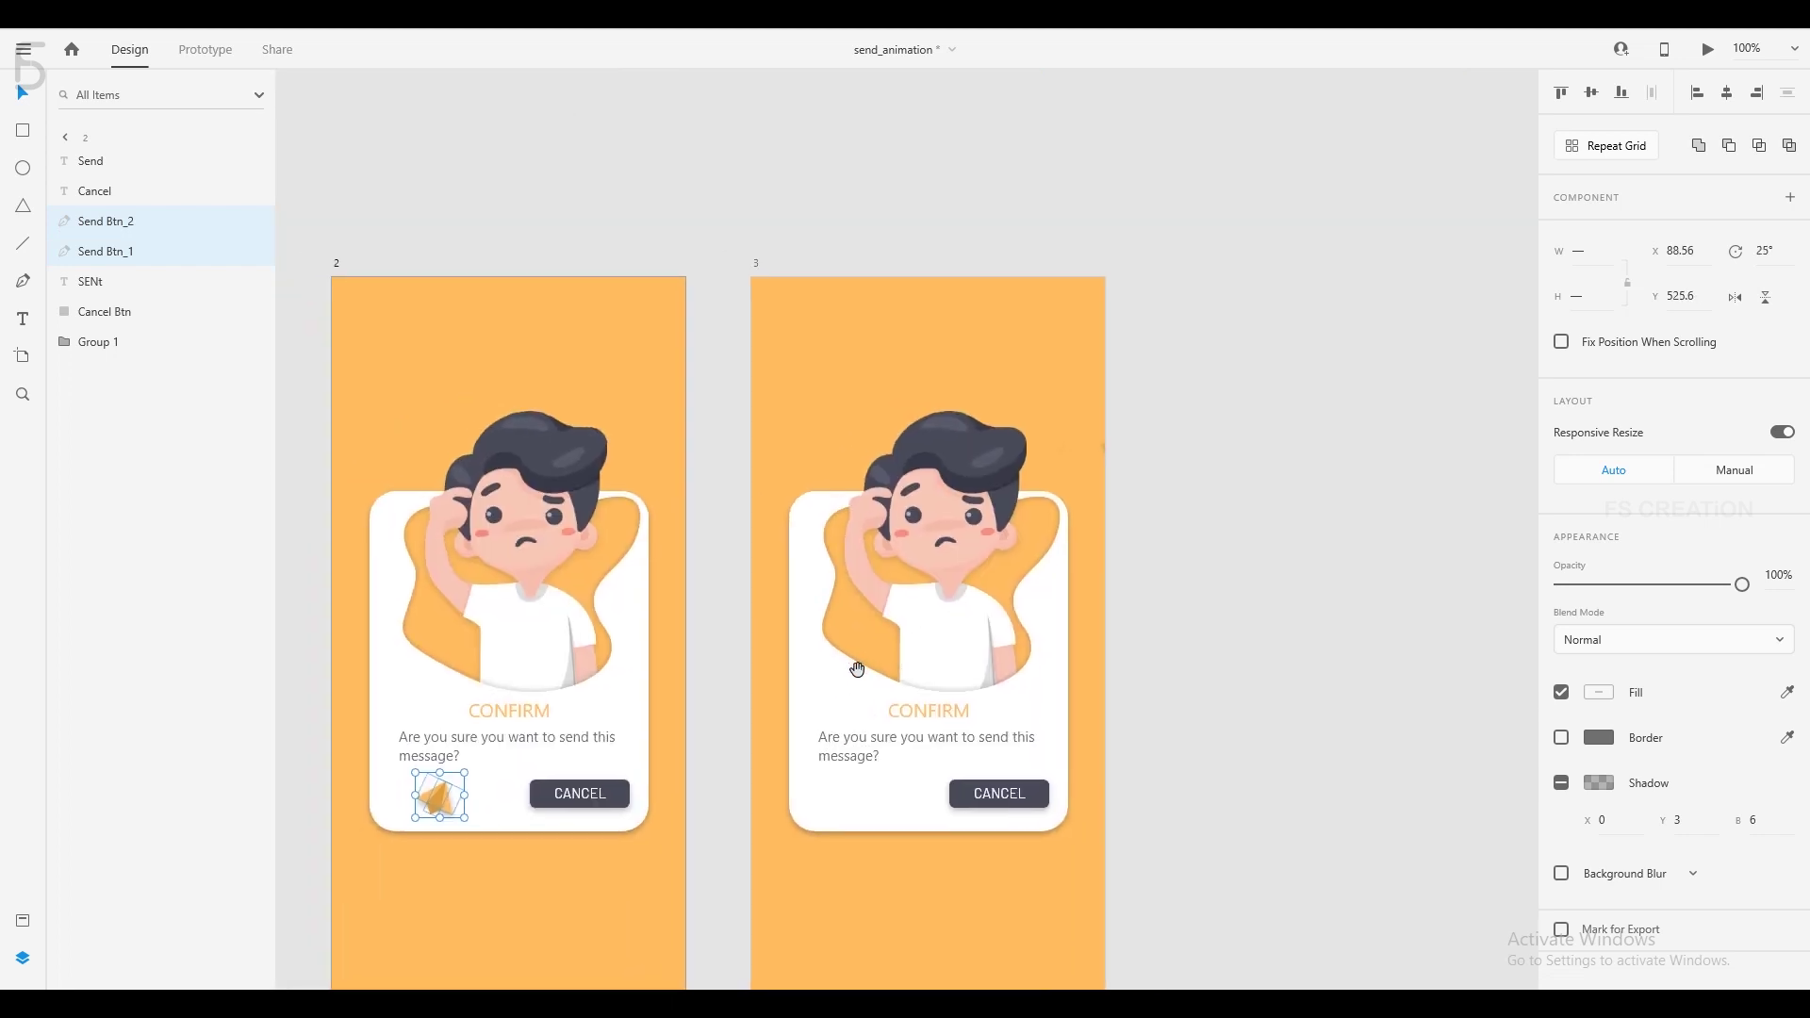
{"action": "key", "text": "Escape"}
{"action": "key", "text": "ctrl+minus"}
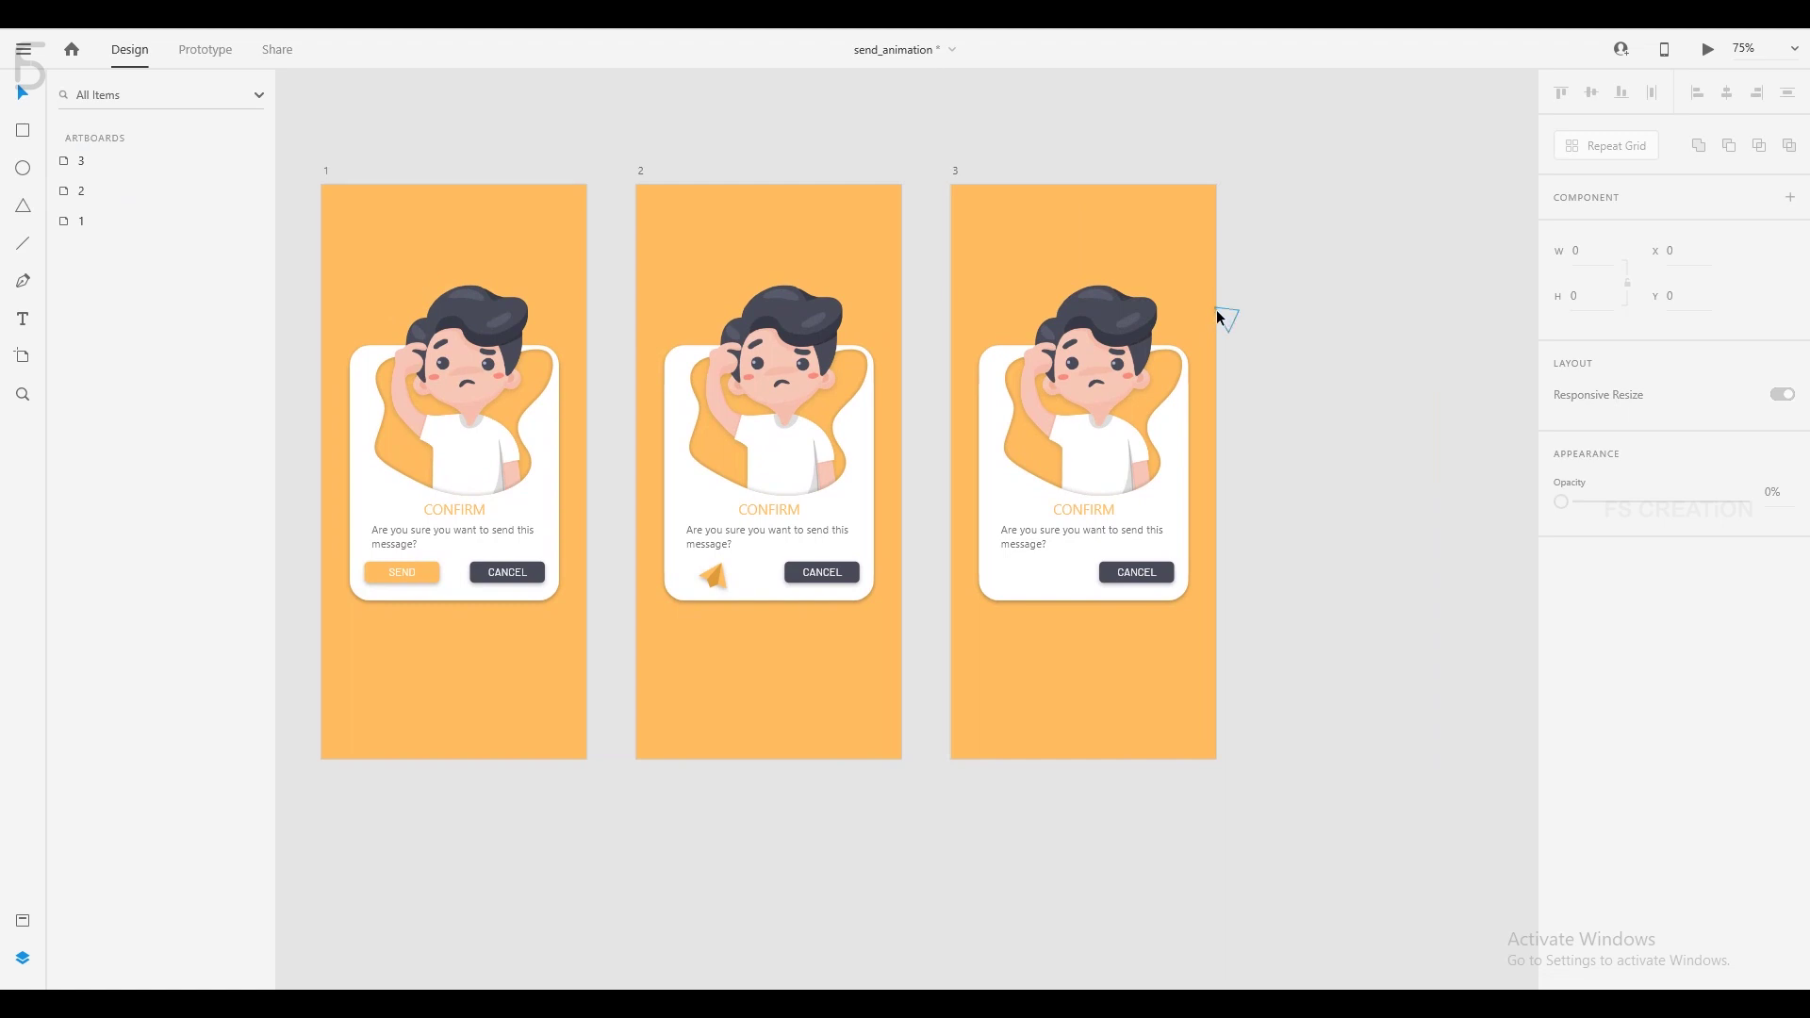
{"action": "left_click", "coordinate": [1020, 577]}
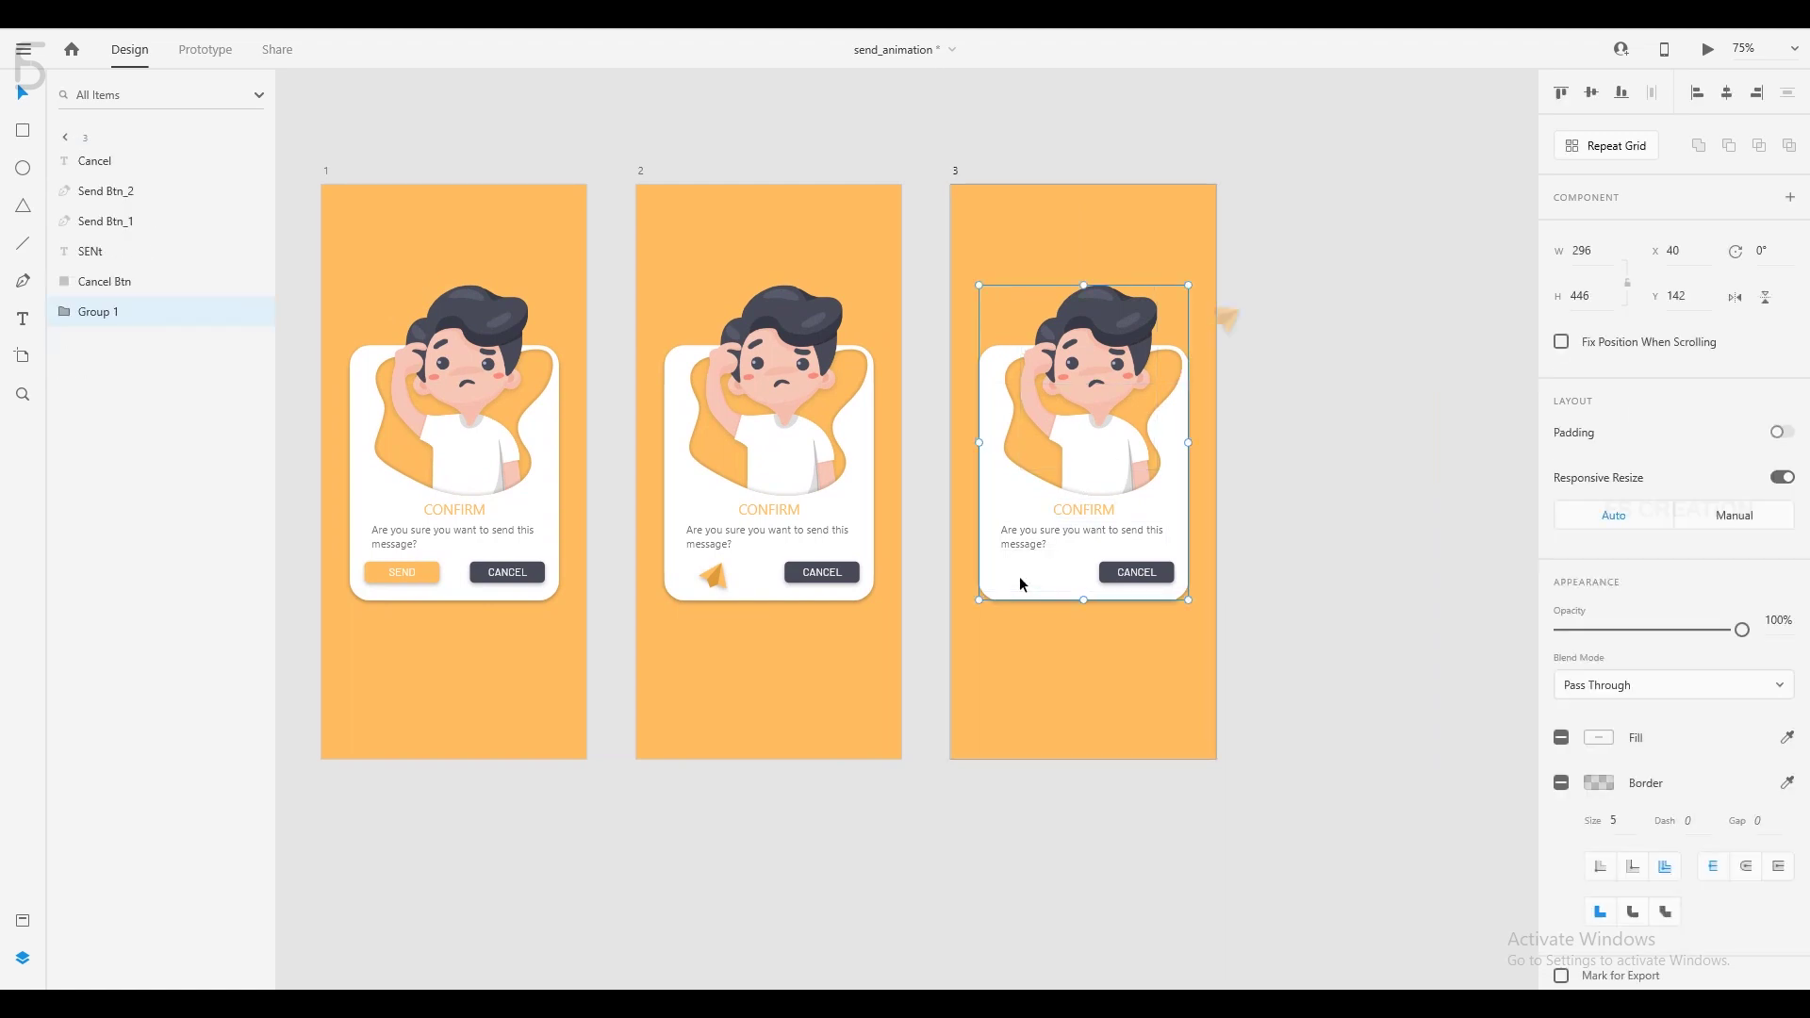
{"action": "left_click", "coordinate": [109, 253]}
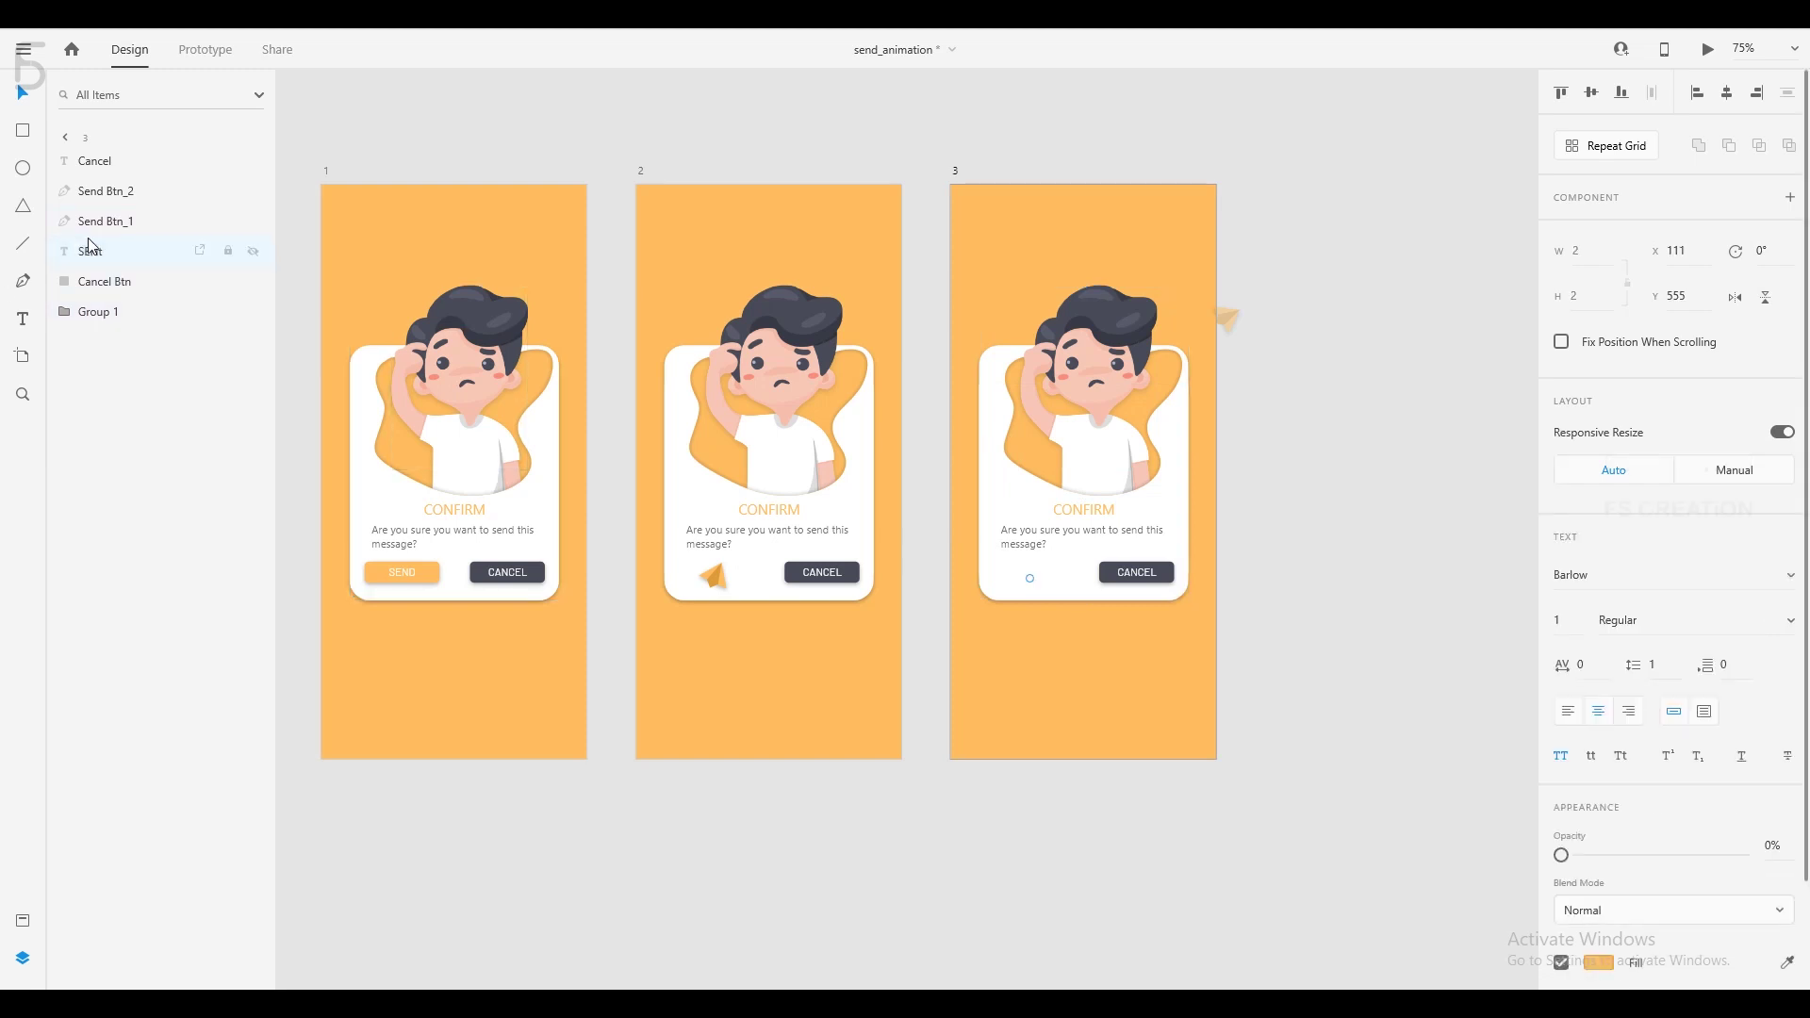
Make the SENt text on artboard 3 font size 20 at 100% opacity.
{"action": "type", "text": "20"}
{"action": "key", "text": "Return"}
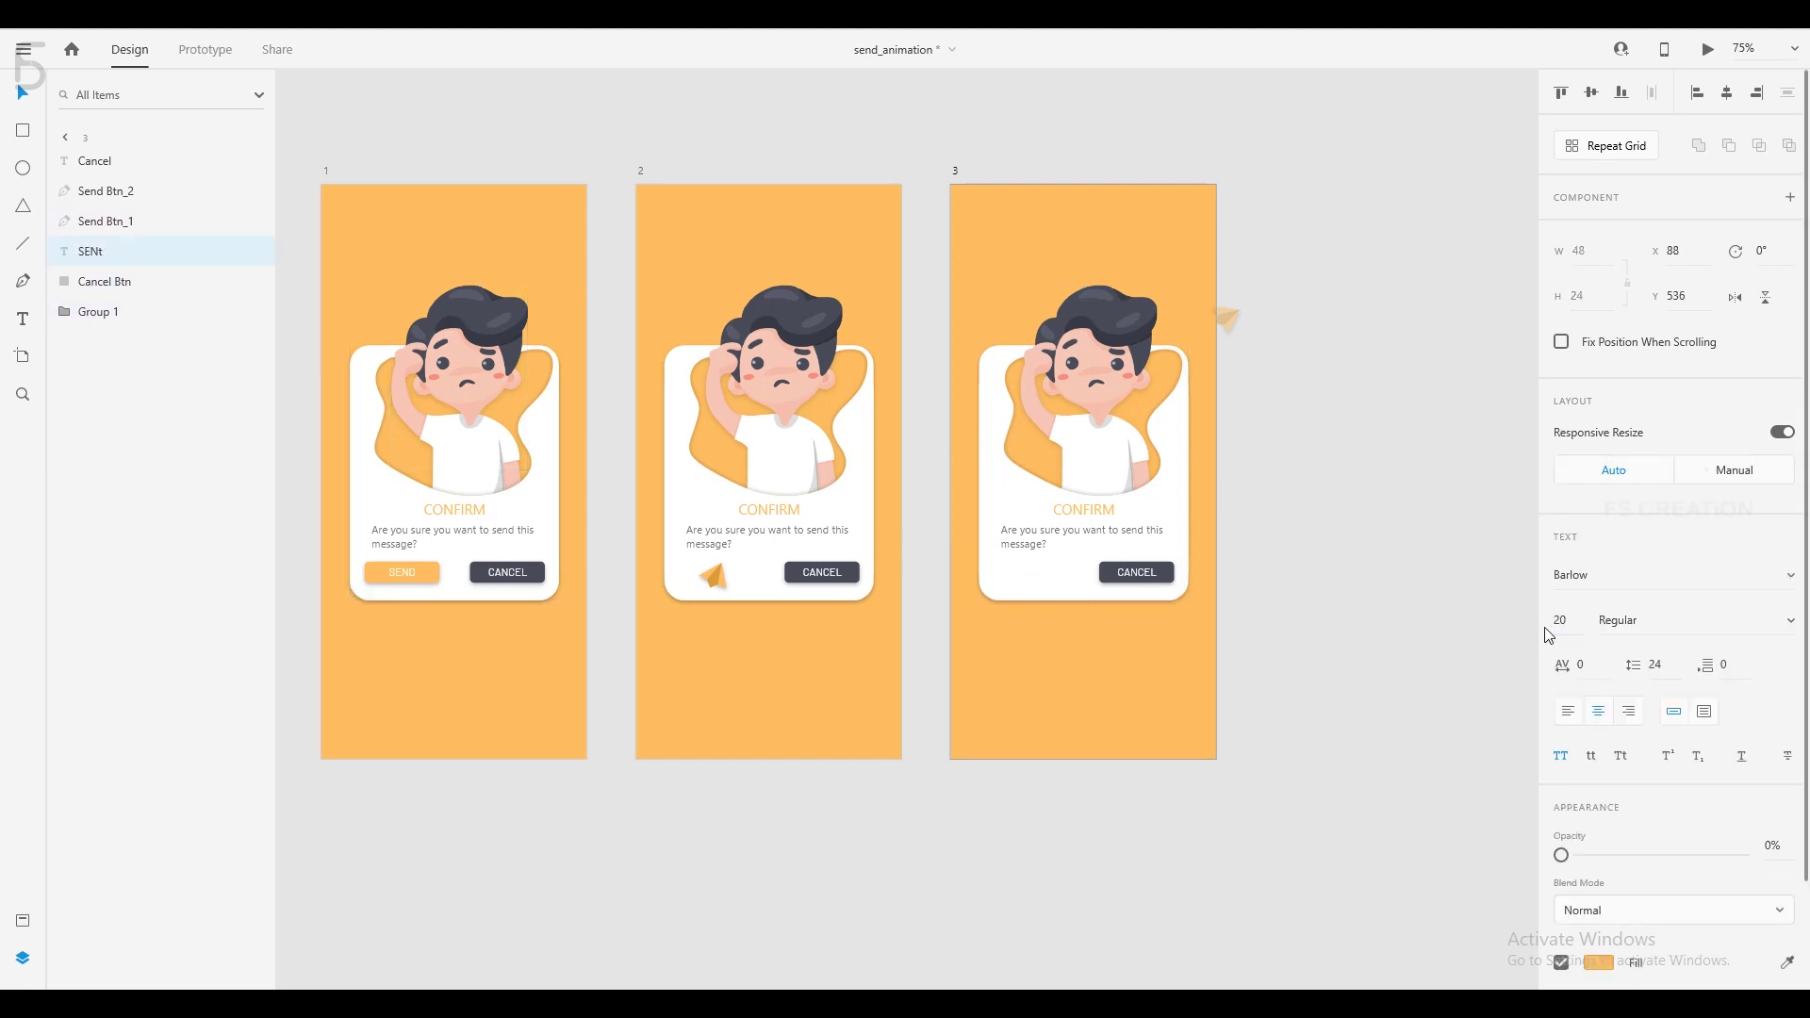
{"action": "left_click_drag", "start_coordinate": [1563, 855], "coordinate": [1742, 855]}
{"action": "left_click", "coordinate": [1330, 660]}
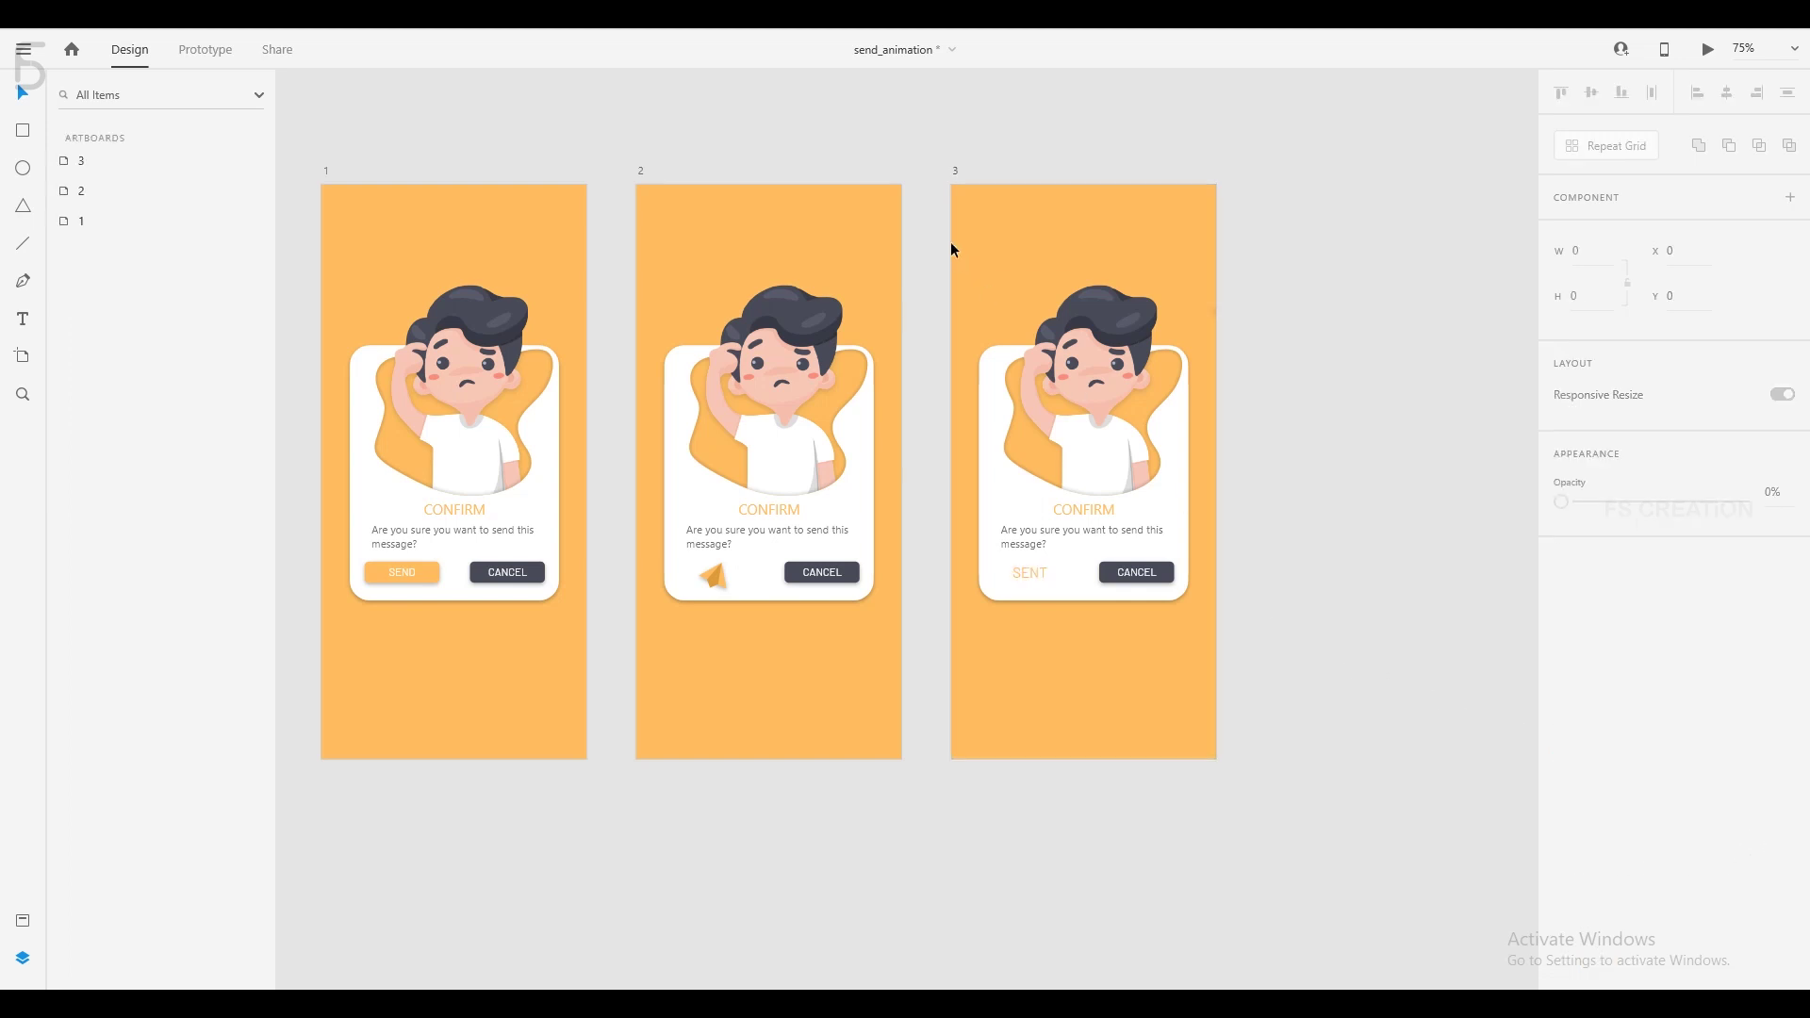
Duplicate artboard 3 and name the copy 4.
{"action": "left_click", "coordinate": [958, 171]}
{"action": "key", "text": "ctrl+d"}
{"action": "left_click_drag", "start_coordinate": [1300, 307], "coordinate": [898, 366]}
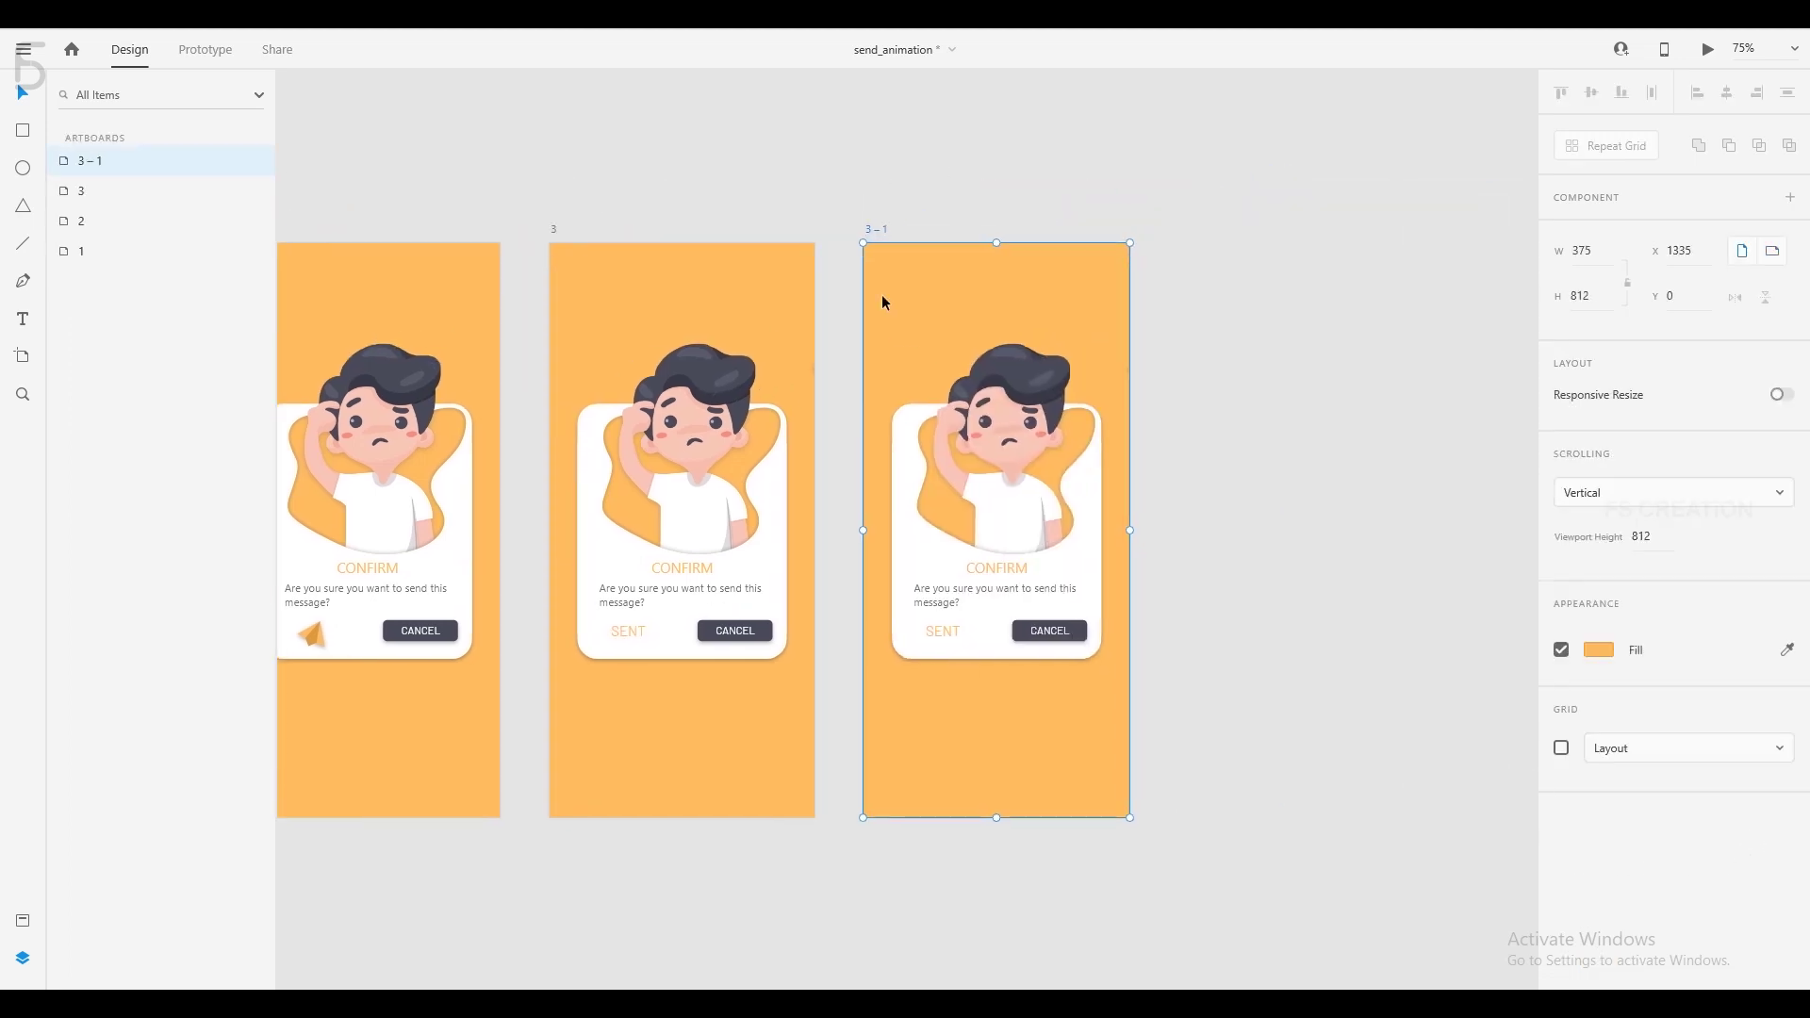
{"action": "double_click", "coordinate": [877, 229]}
{"action": "type", "text": "4"}
{"action": "key", "text": "Return"}
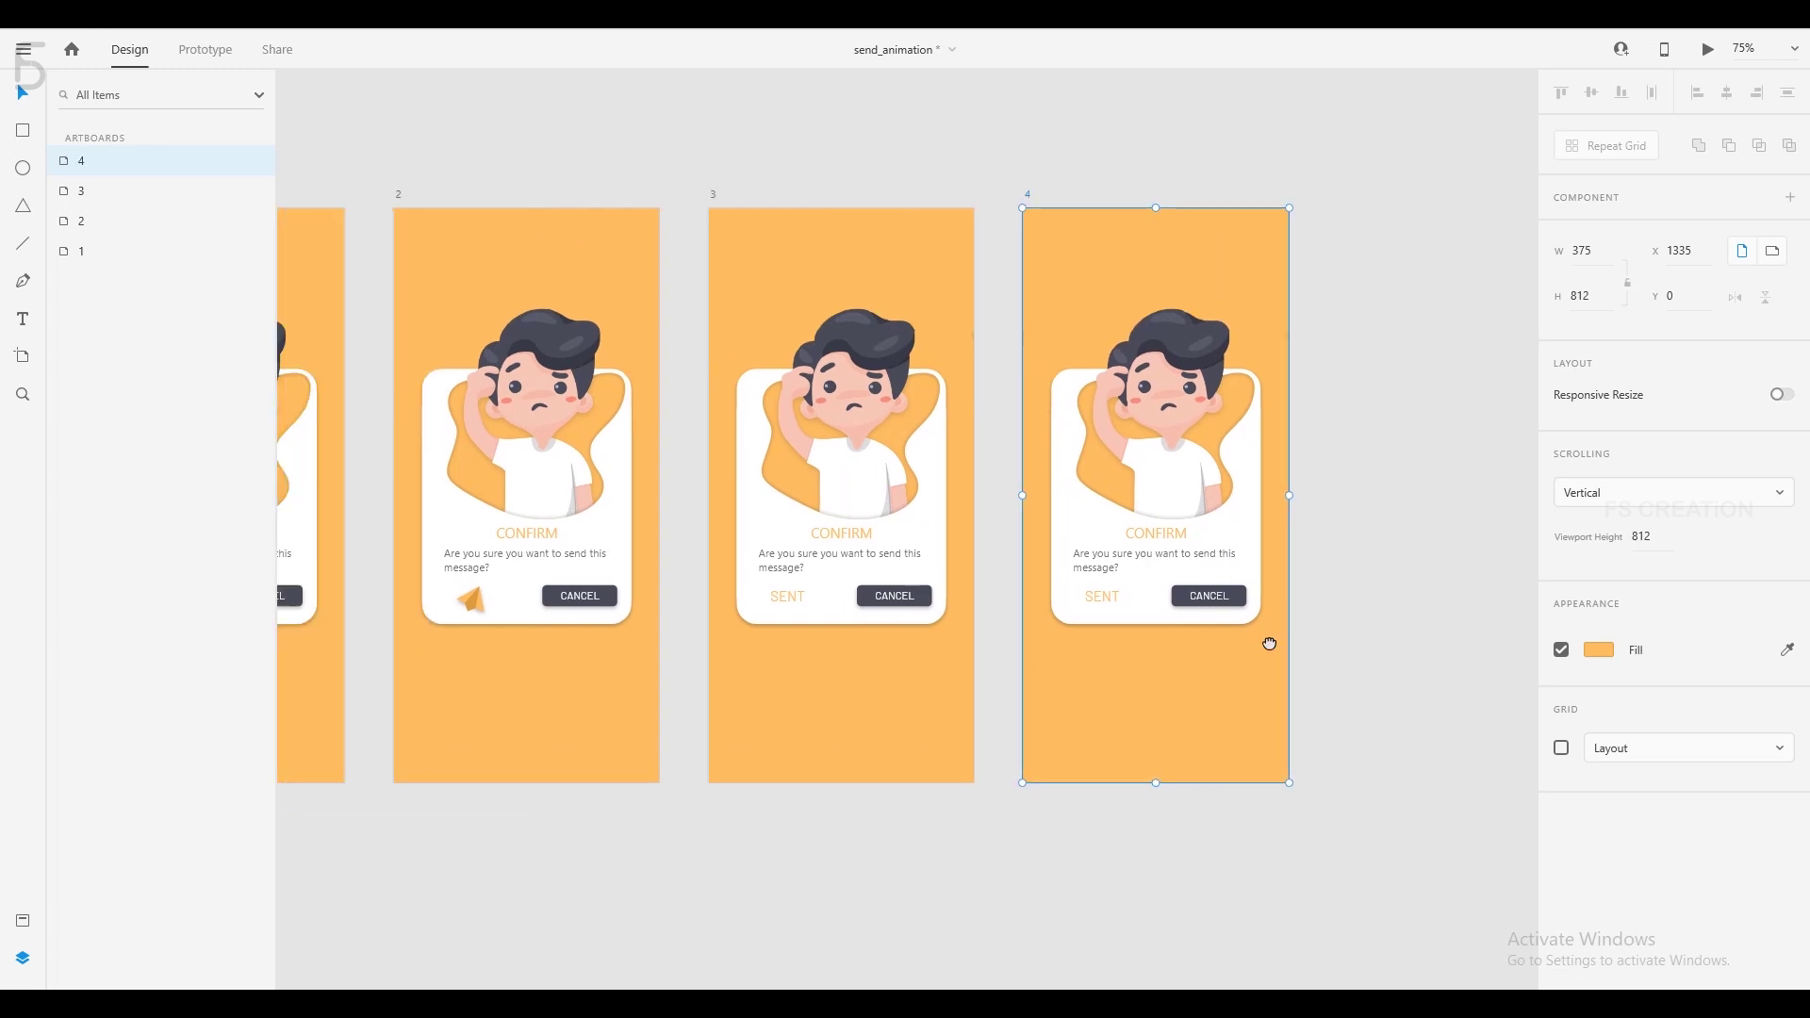
{"action": "mouse_move", "coordinate": [1127, 416]}
{"action": "left_mouse_down"}
{"action": "mouse_move", "coordinate": [1344, 383]}
{"action": "mouse_move", "coordinate": [1277, 383]}
{"action": "mouse_move", "coordinate": [1202, 450]}
{"action": "mouse_move", "coordinate": [1342, 370]}
{"action": "left_mouse_up"}
Review all four frames: SEND button on 1, off-edge planes beside artboards 3 and 4.
{"action": "left_click", "coordinate": [1354, 341]}
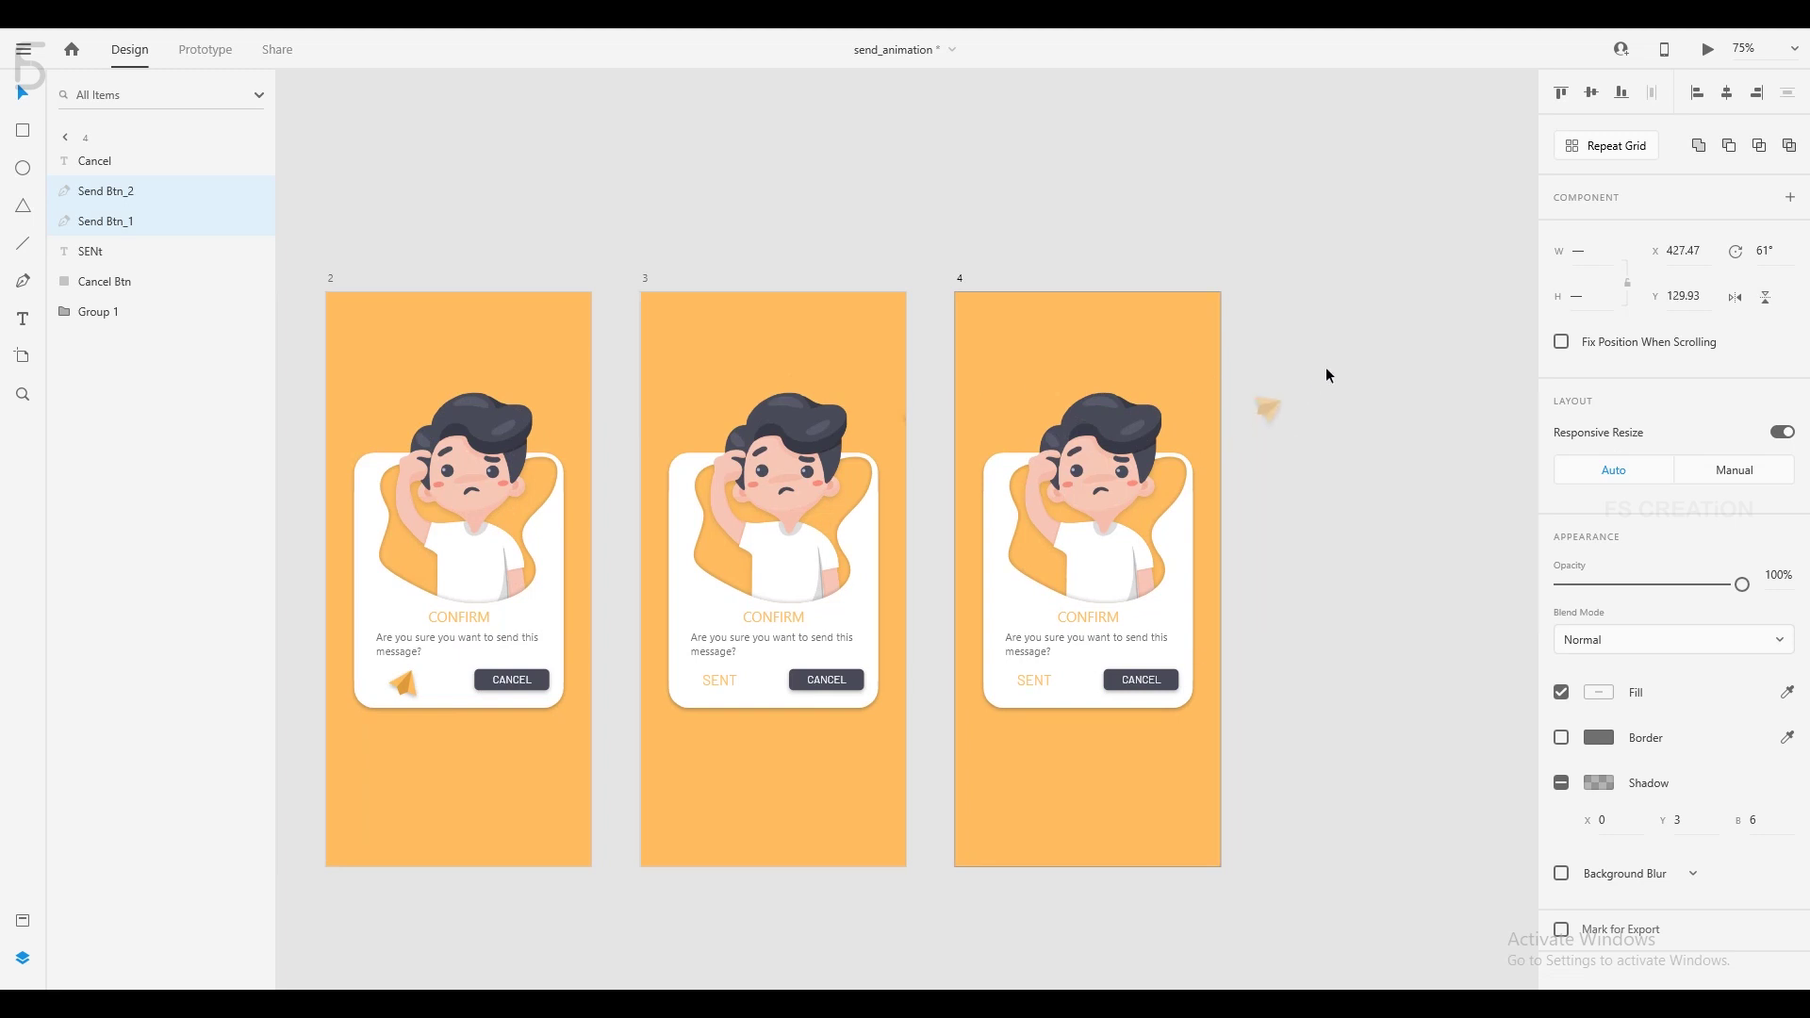
{"action": "left_click", "coordinate": [1339, 429]}
{"action": "scroll", "coordinate": [1027, 613], "scroll_direction": "left", "scroll_amount": 2}
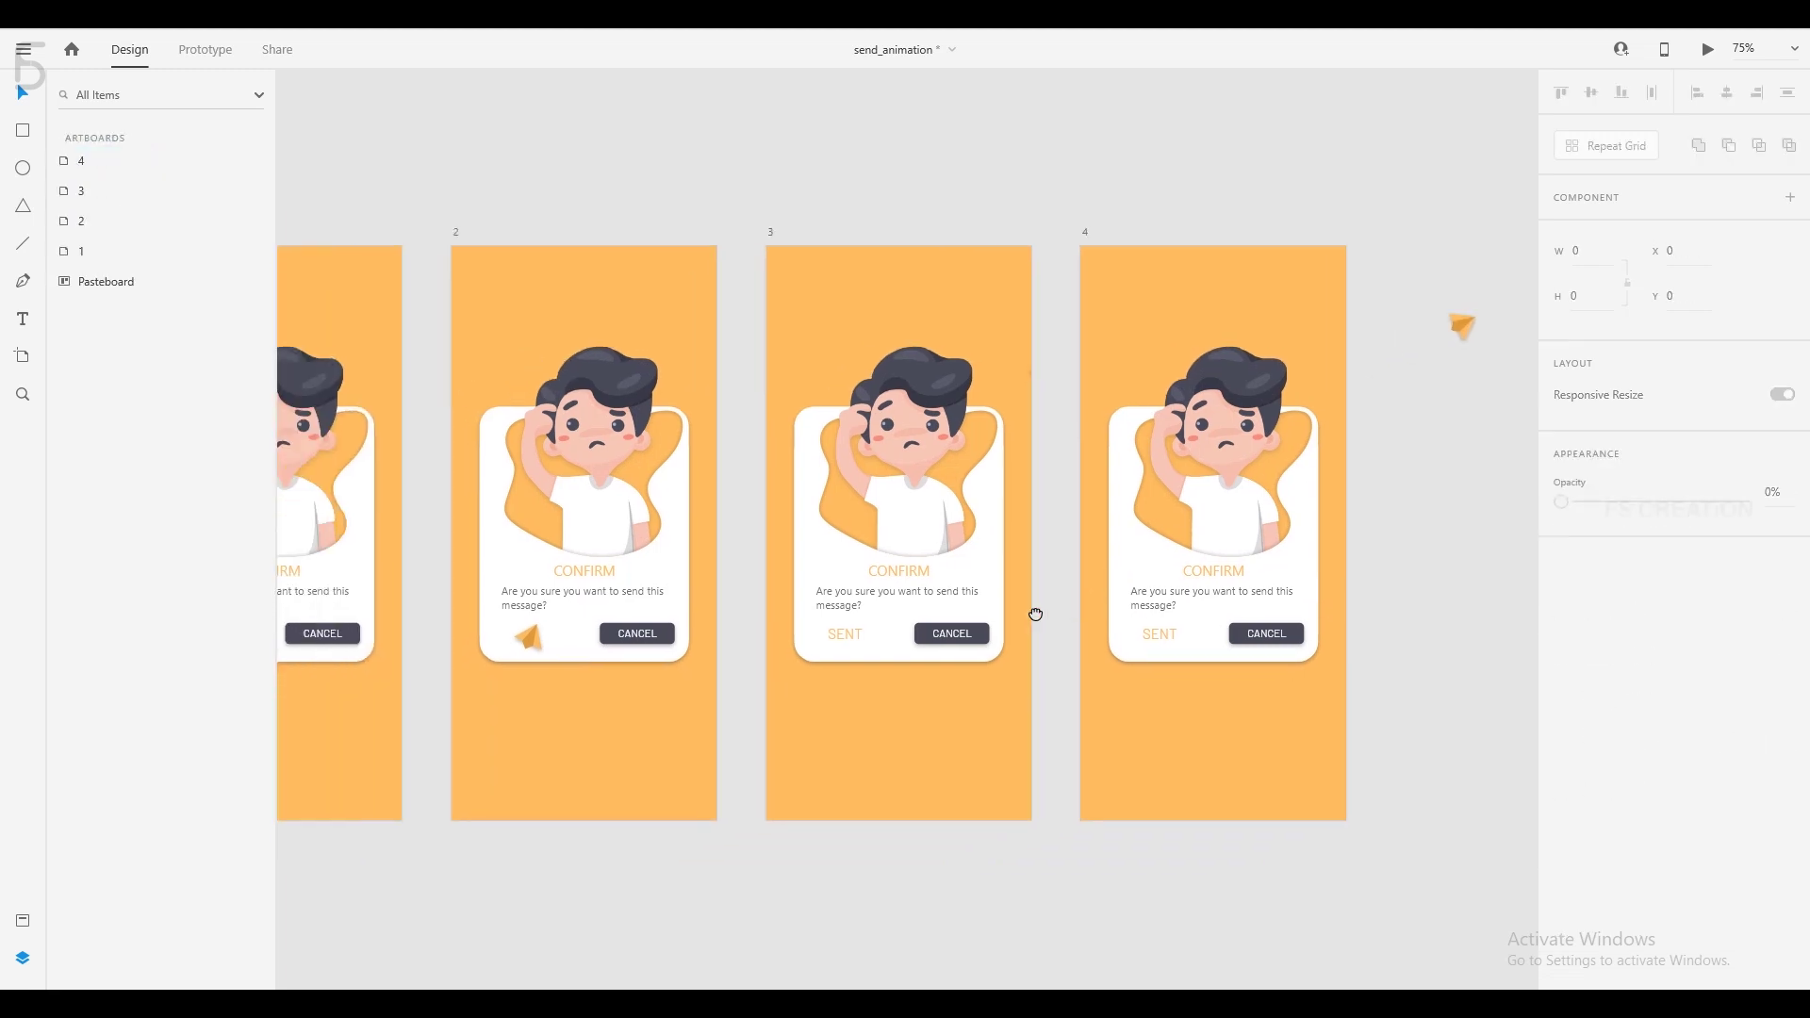
{"action": "scroll", "coordinate": [1022, 608], "scroll_direction": "down", "scroll_amount": 5}
{"action": "scroll", "coordinate": [1020, 609], "scroll_direction": "up", "scroll_amount": 5}
{"action": "left_click", "coordinate": [396, 619]}
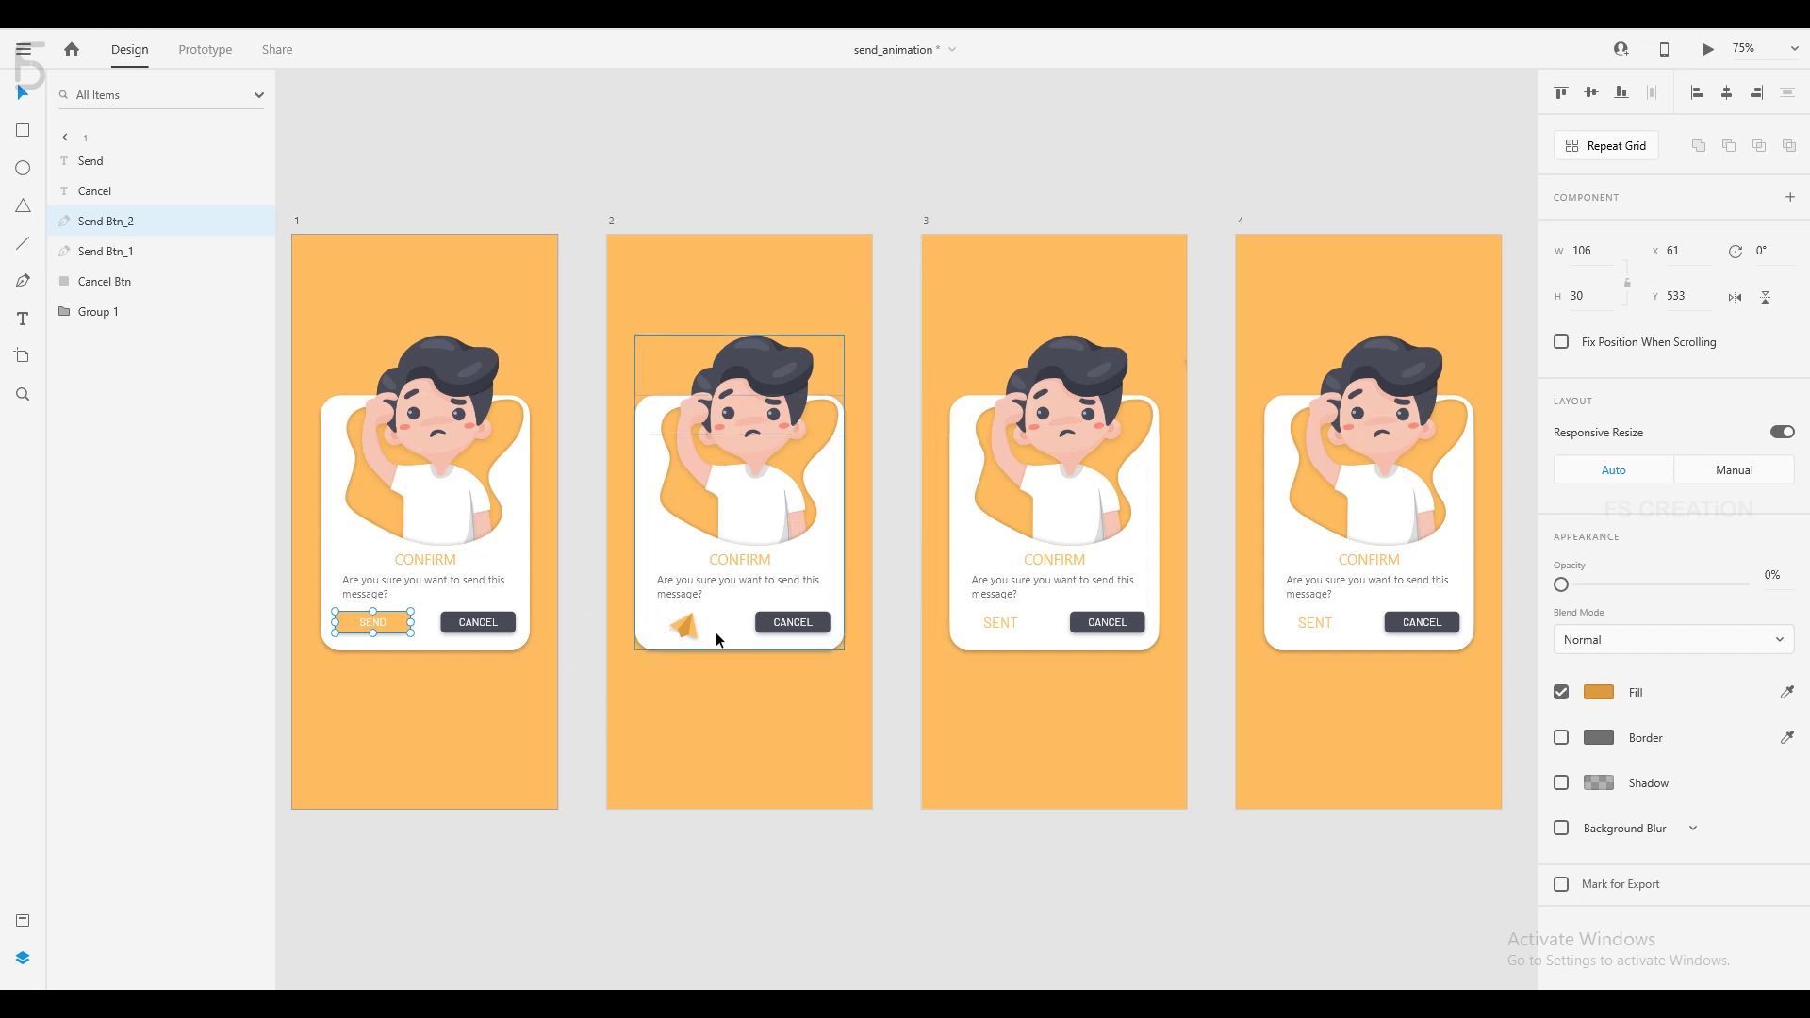
{"action": "left_click", "coordinate": [1191, 358]}
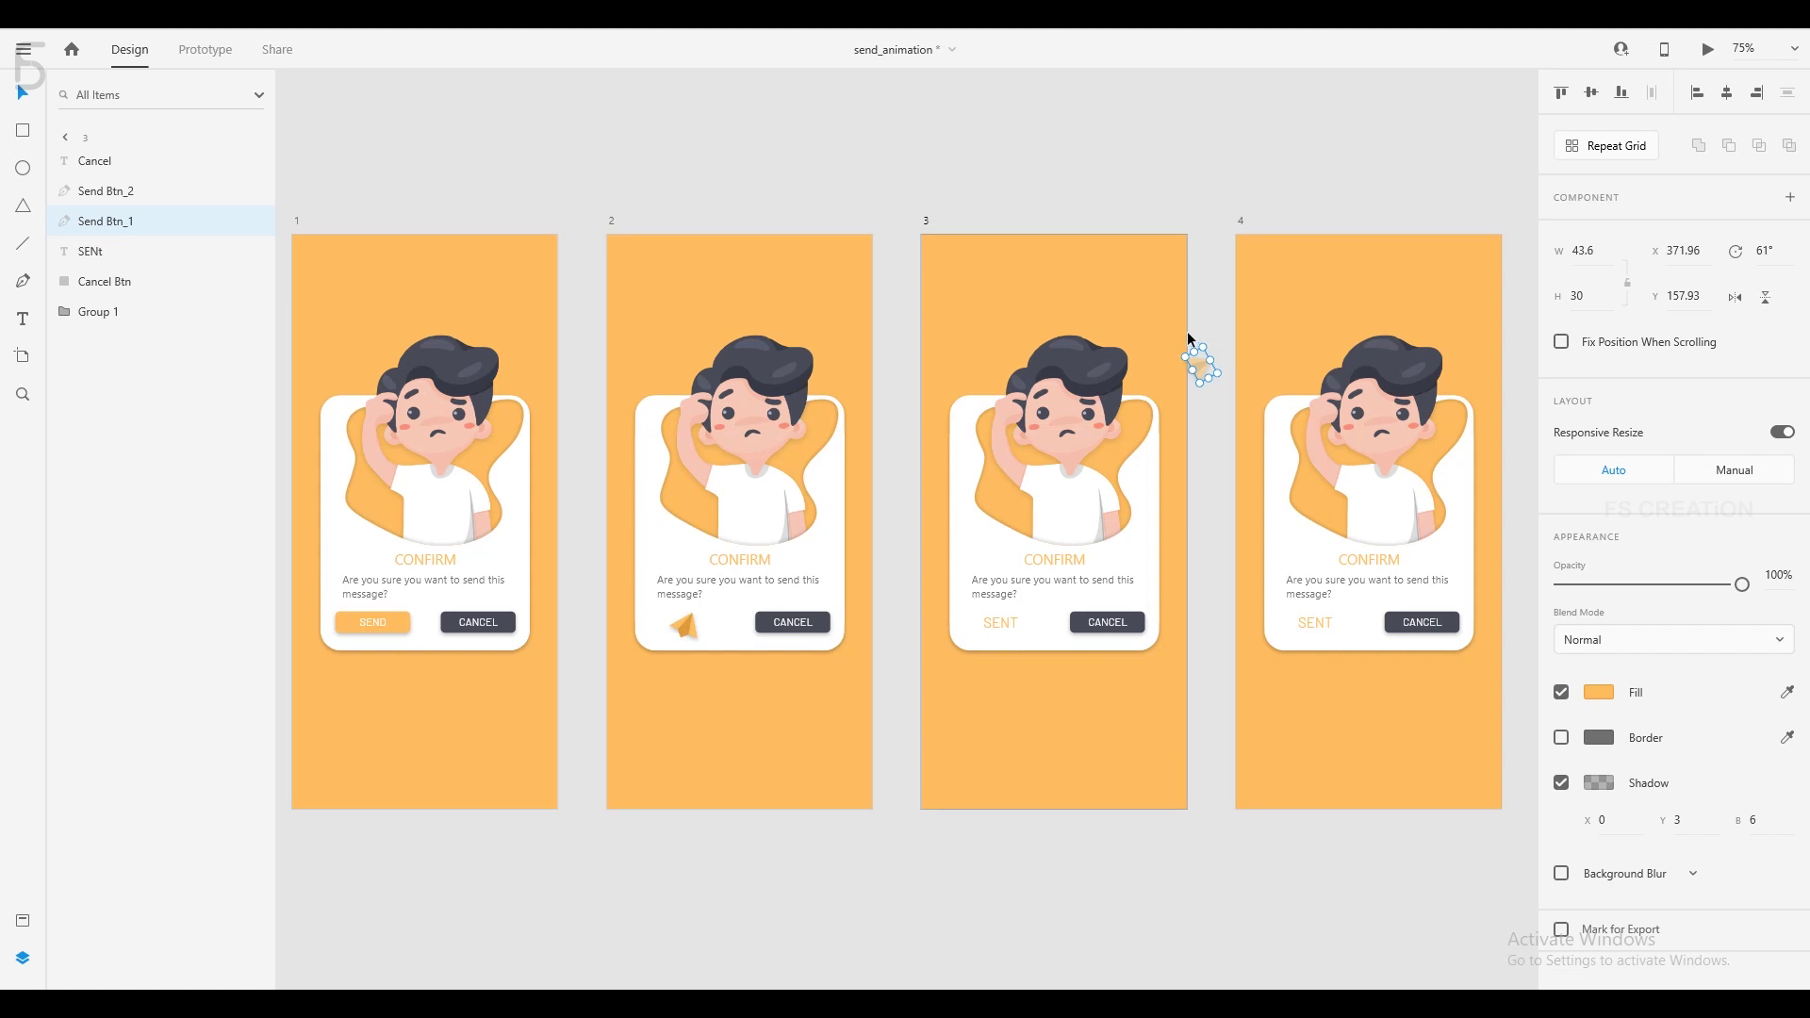
{"action": "left_click", "coordinate": [1122, 175]}
{"action": "key", "text": "ctrl+minus"}
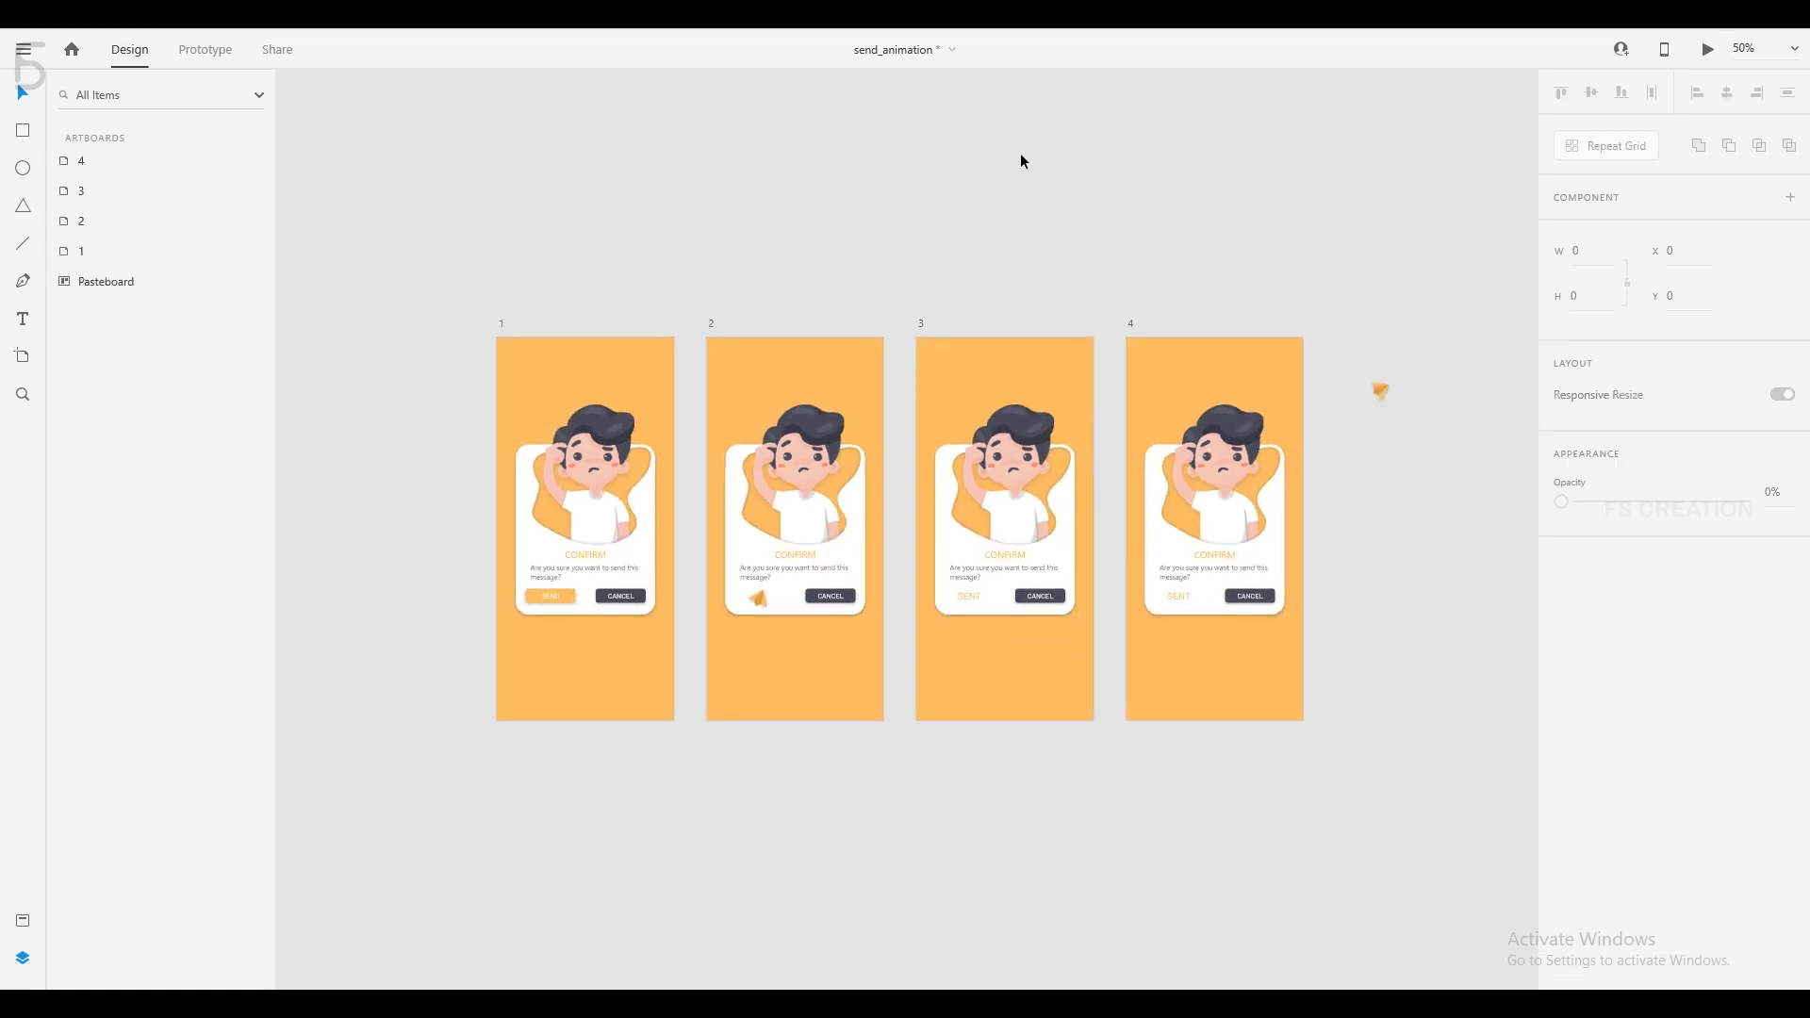
{"action": "scroll", "coordinate": [573, 189], "scroll_direction": "down", "scroll_amount": 1}
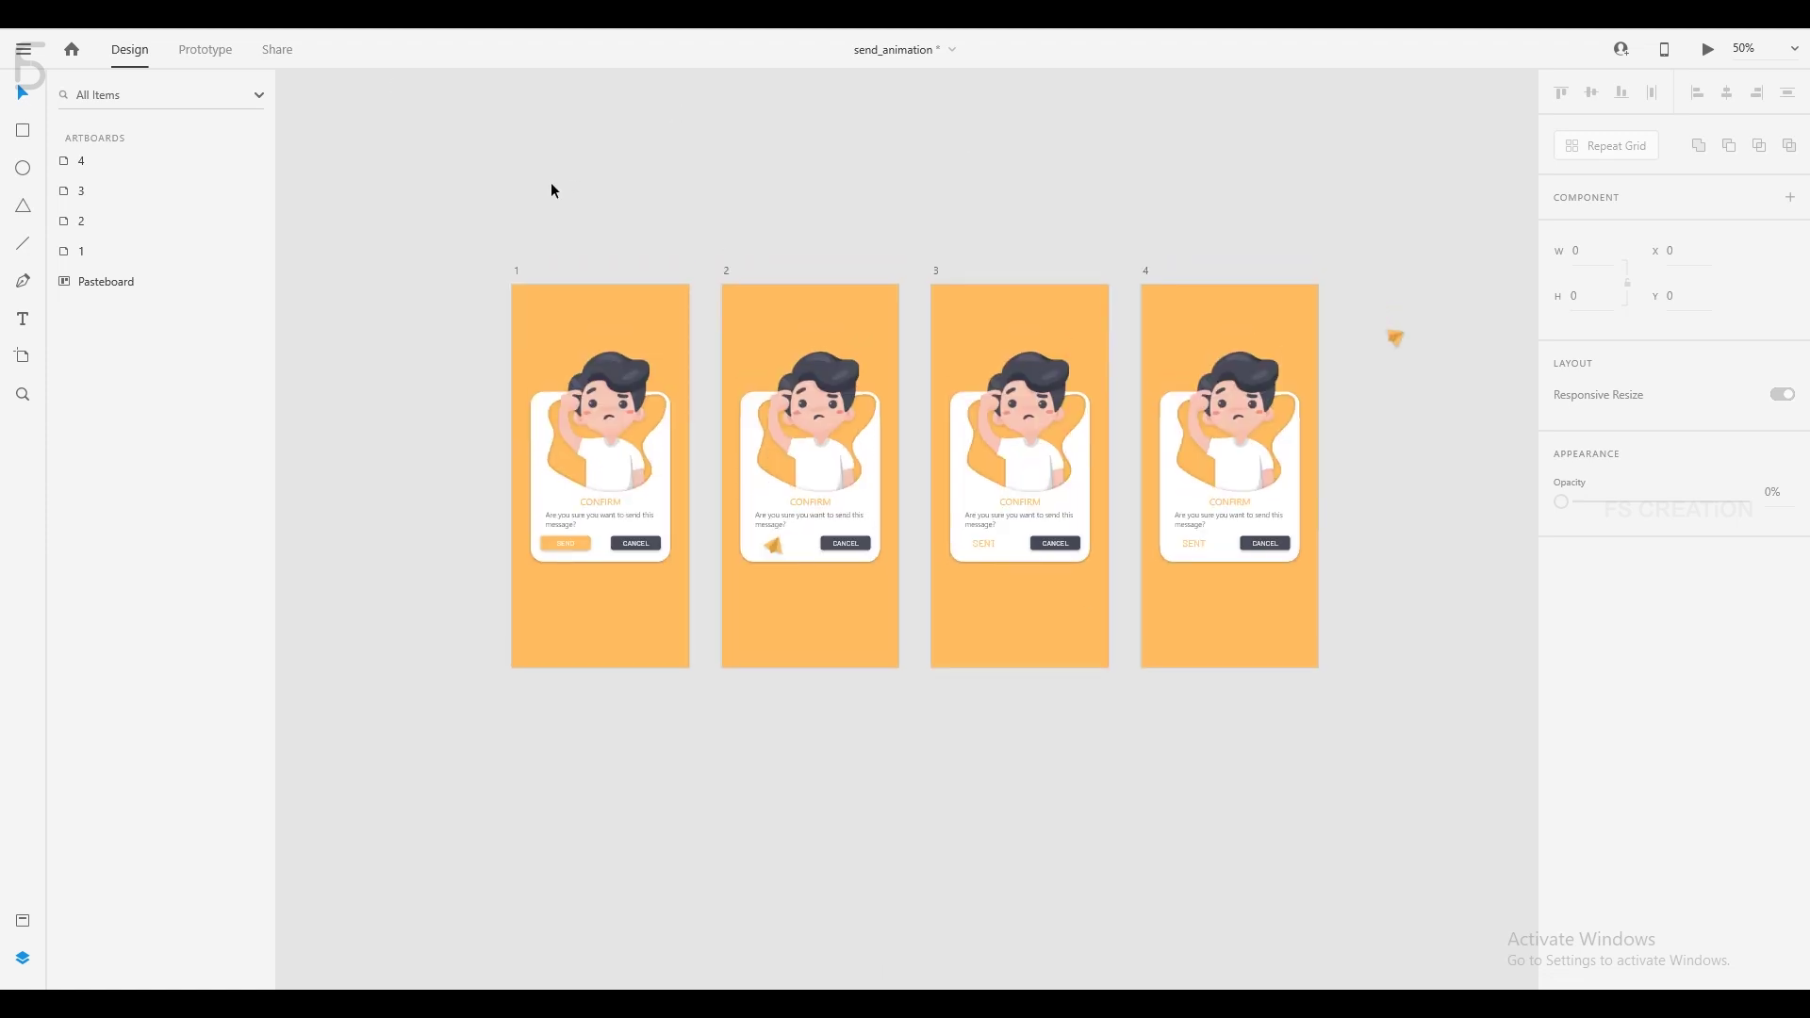
Link artboard 1's SEND button to artboard 2 with Ease In-Out easing.
{"action": "left_click", "coordinate": [199, 56]}
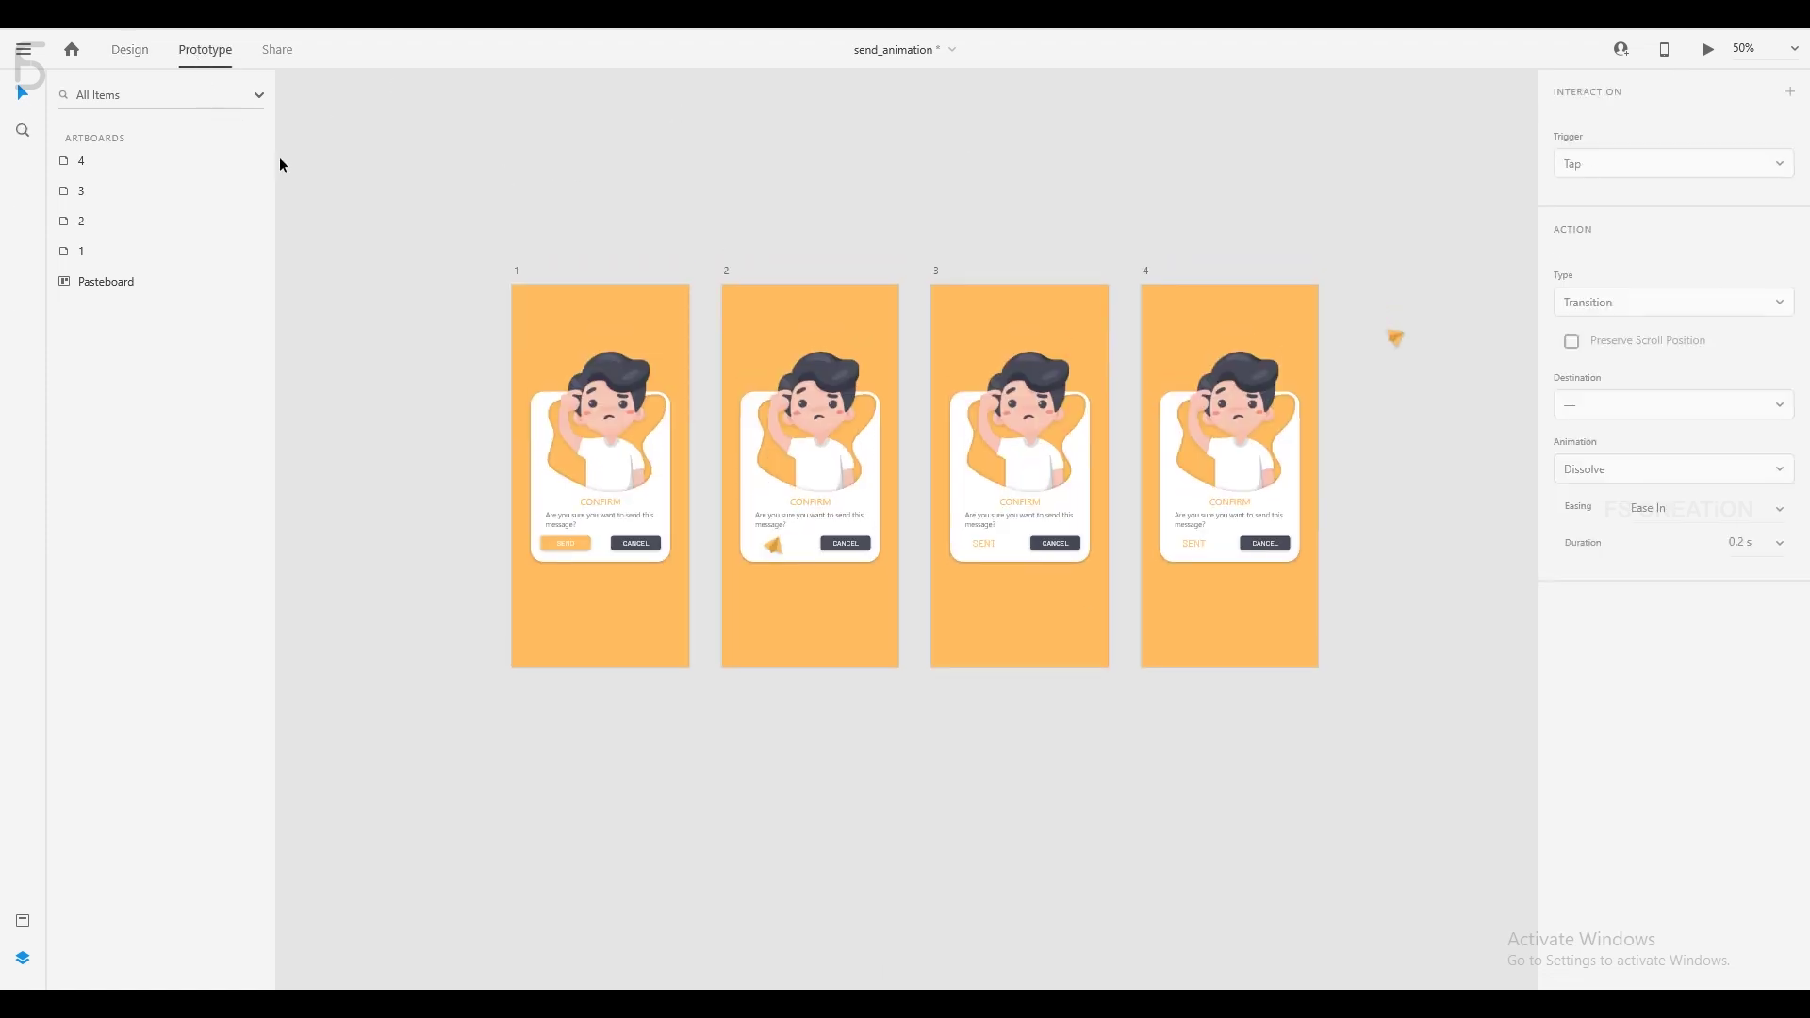
{"action": "scroll", "coordinate": [580, 520], "scroll_direction": "up", "scroll_amount": 1}
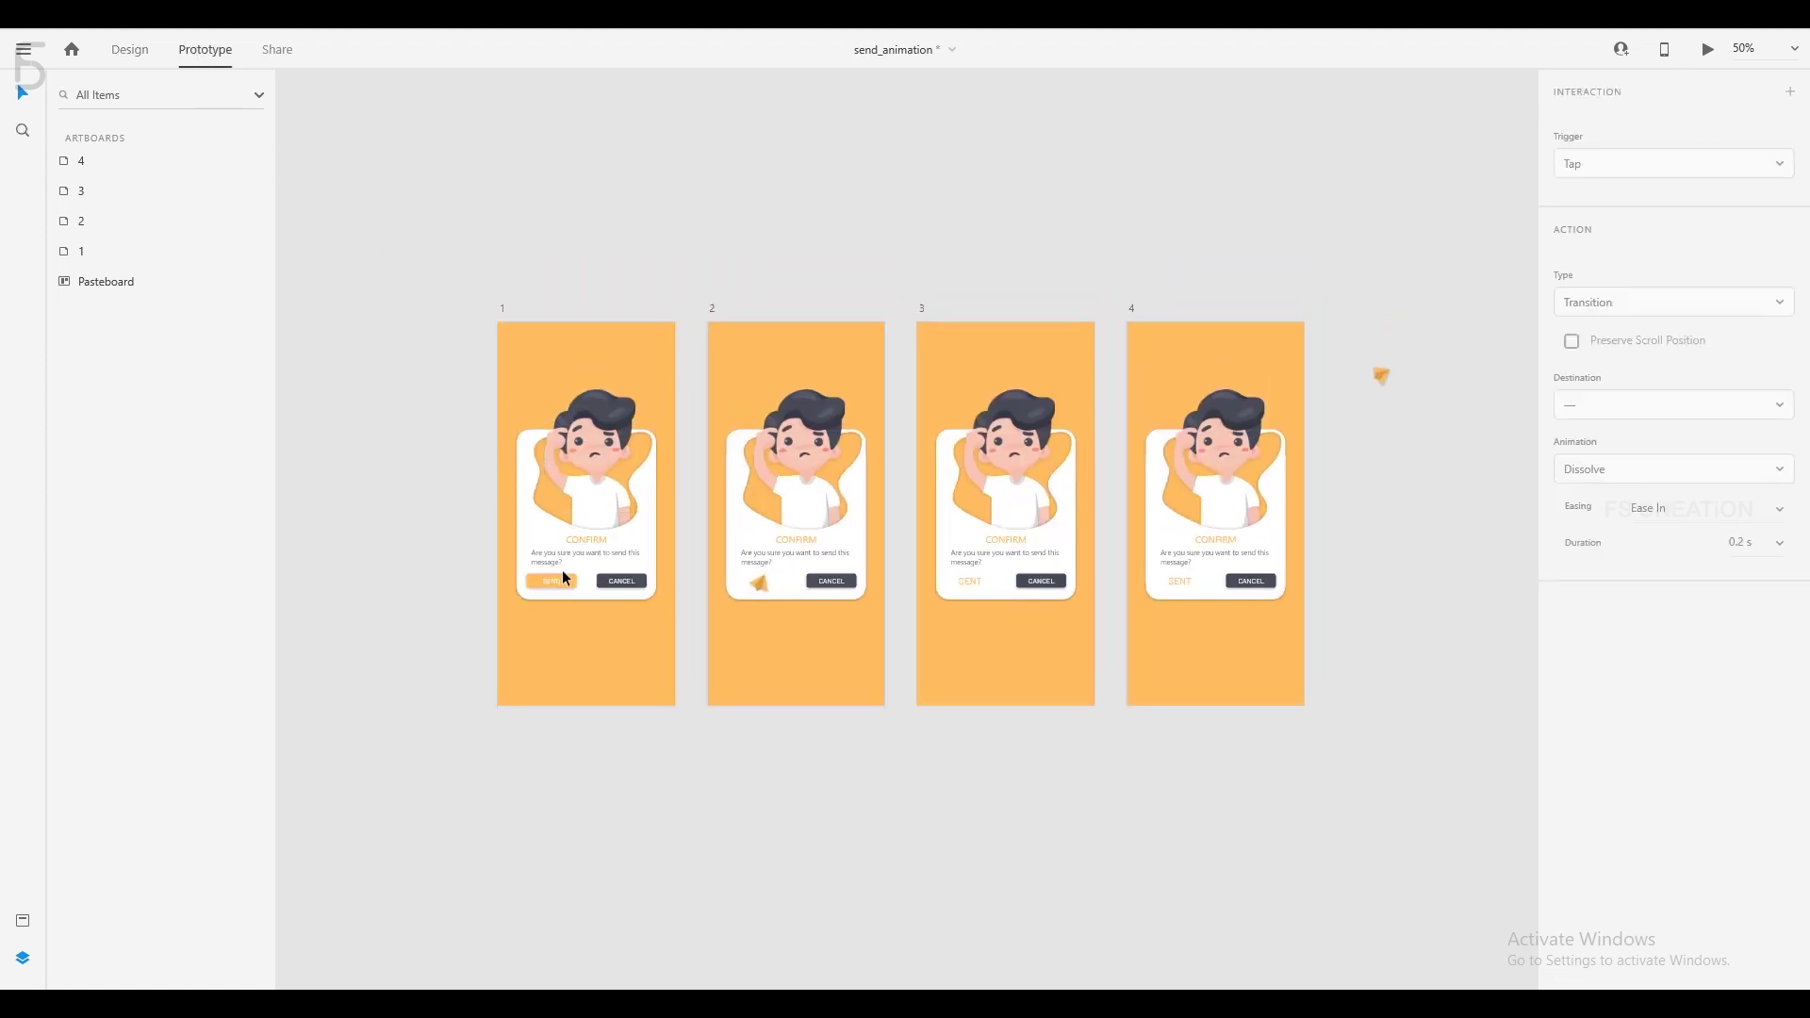
{"action": "left_click", "coordinate": [566, 583]}
{"action": "mouse_move", "coordinate": [576, 580]}
{"action": "left_mouse_down"}
{"action": "mouse_move", "coordinate": [759, 302]}
{"action": "mouse_move", "coordinate": [763, 352]}
{"action": "left_mouse_up"}
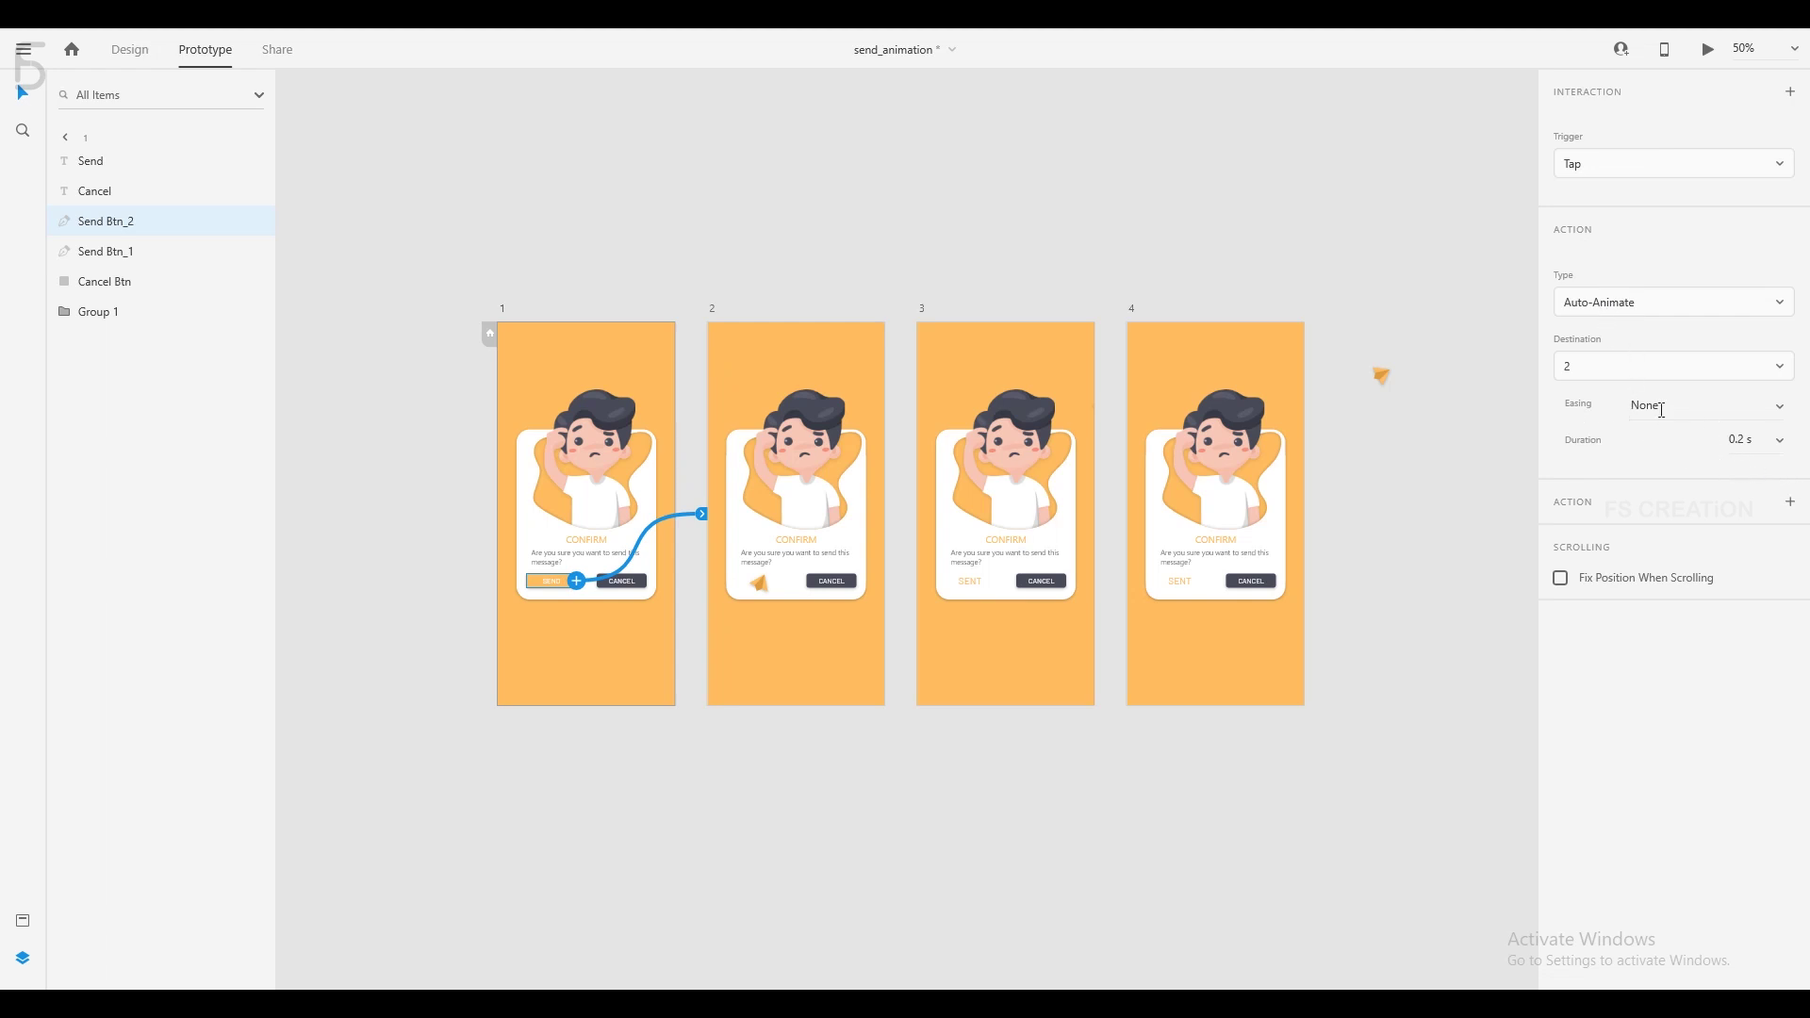
{"action": "left_click", "coordinate": [1790, 417]}
{"action": "left_click", "coordinate": [1712, 482]}
Link artboard 2 to artboard 3.
{"action": "left_click", "coordinate": [736, 353]}
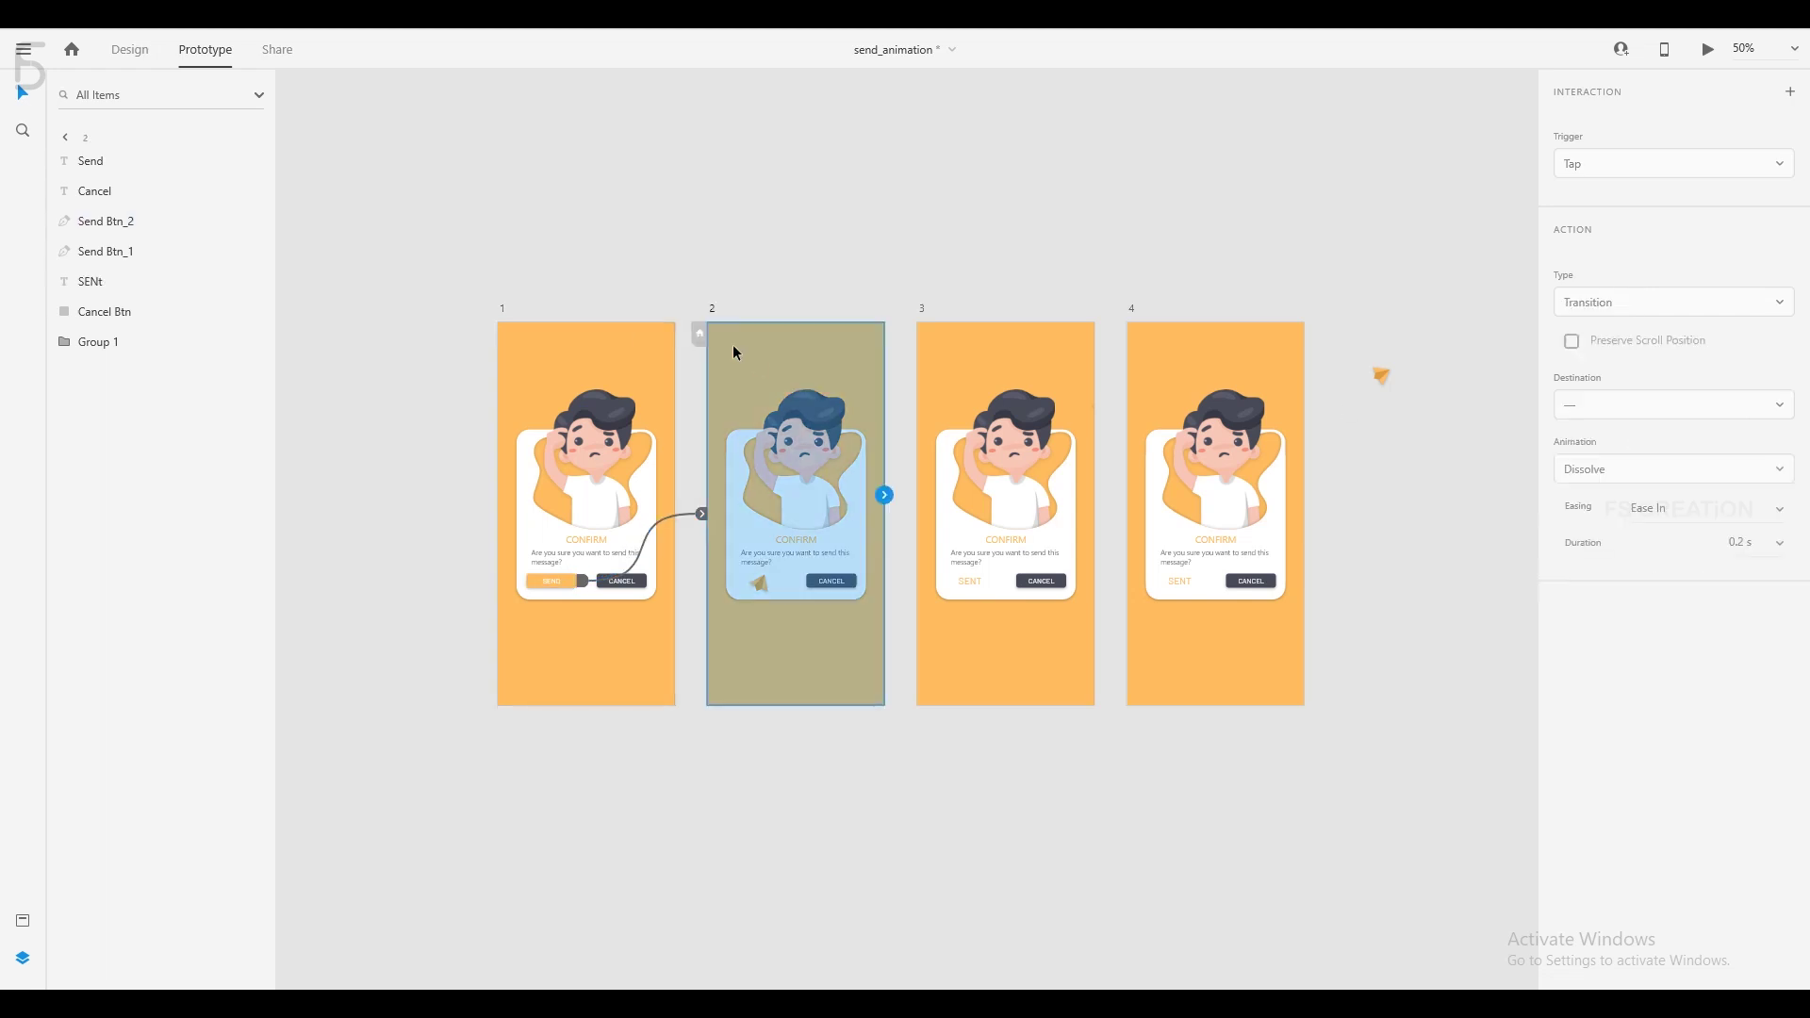
{"action": "left_click", "coordinate": [886, 507]}
{"action": "left_click_drag", "start_coordinate": [919, 424], "coordinate": [972, 357]}
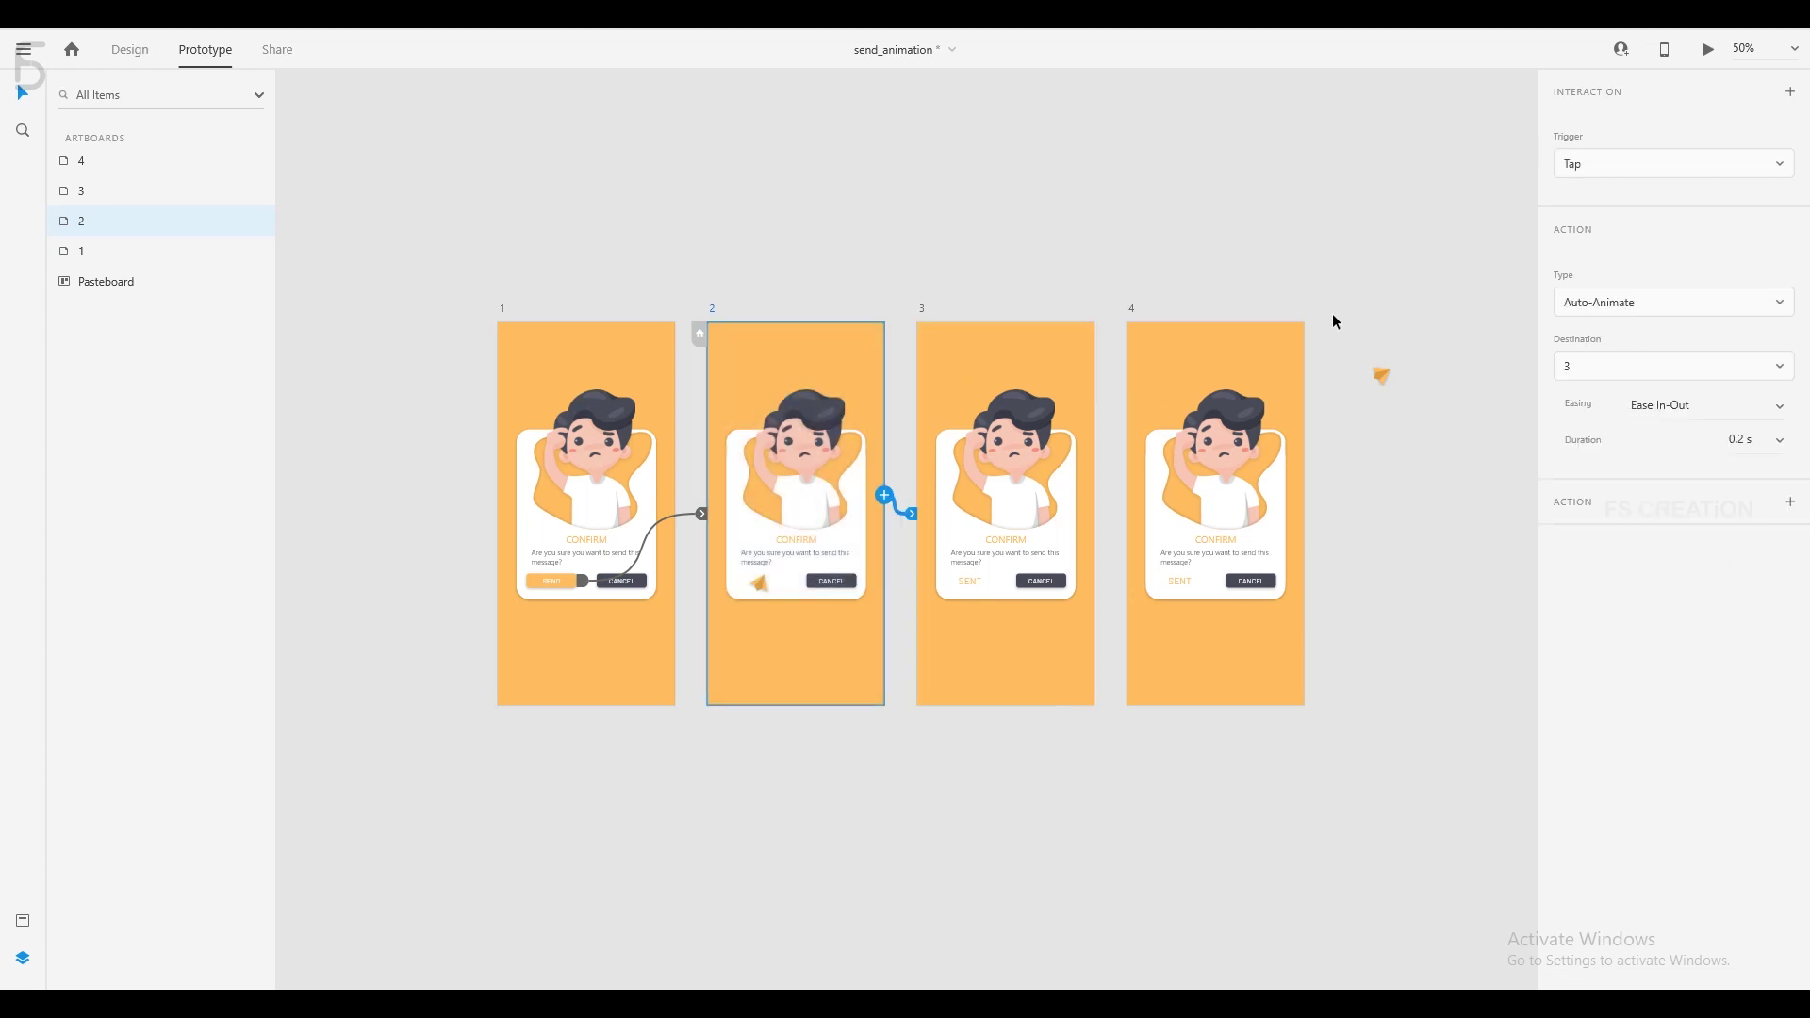
Set artboard 2's transition to a Time trigger, Ease In easing, 0.6 s duration.
{"action": "left_click", "coordinate": [1637, 170]}
{"action": "left_click", "coordinate": [1636, 238]}
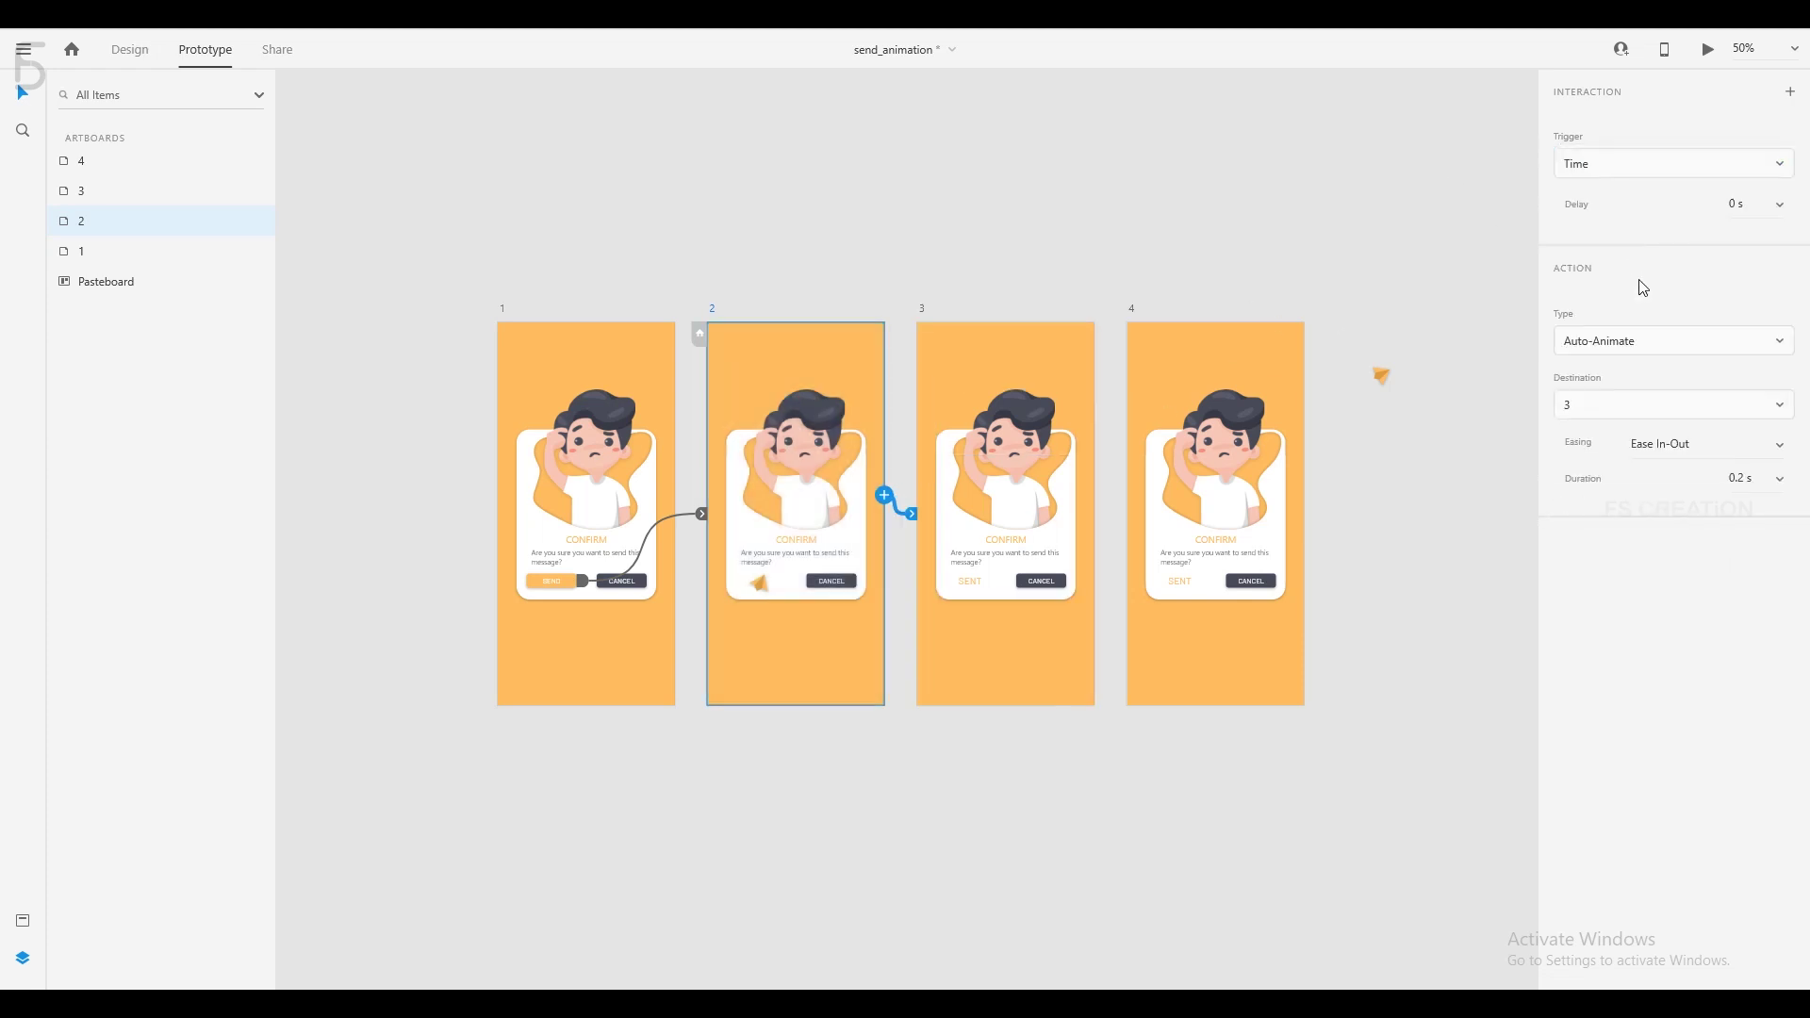
{"action": "left_click", "coordinate": [1715, 446]}
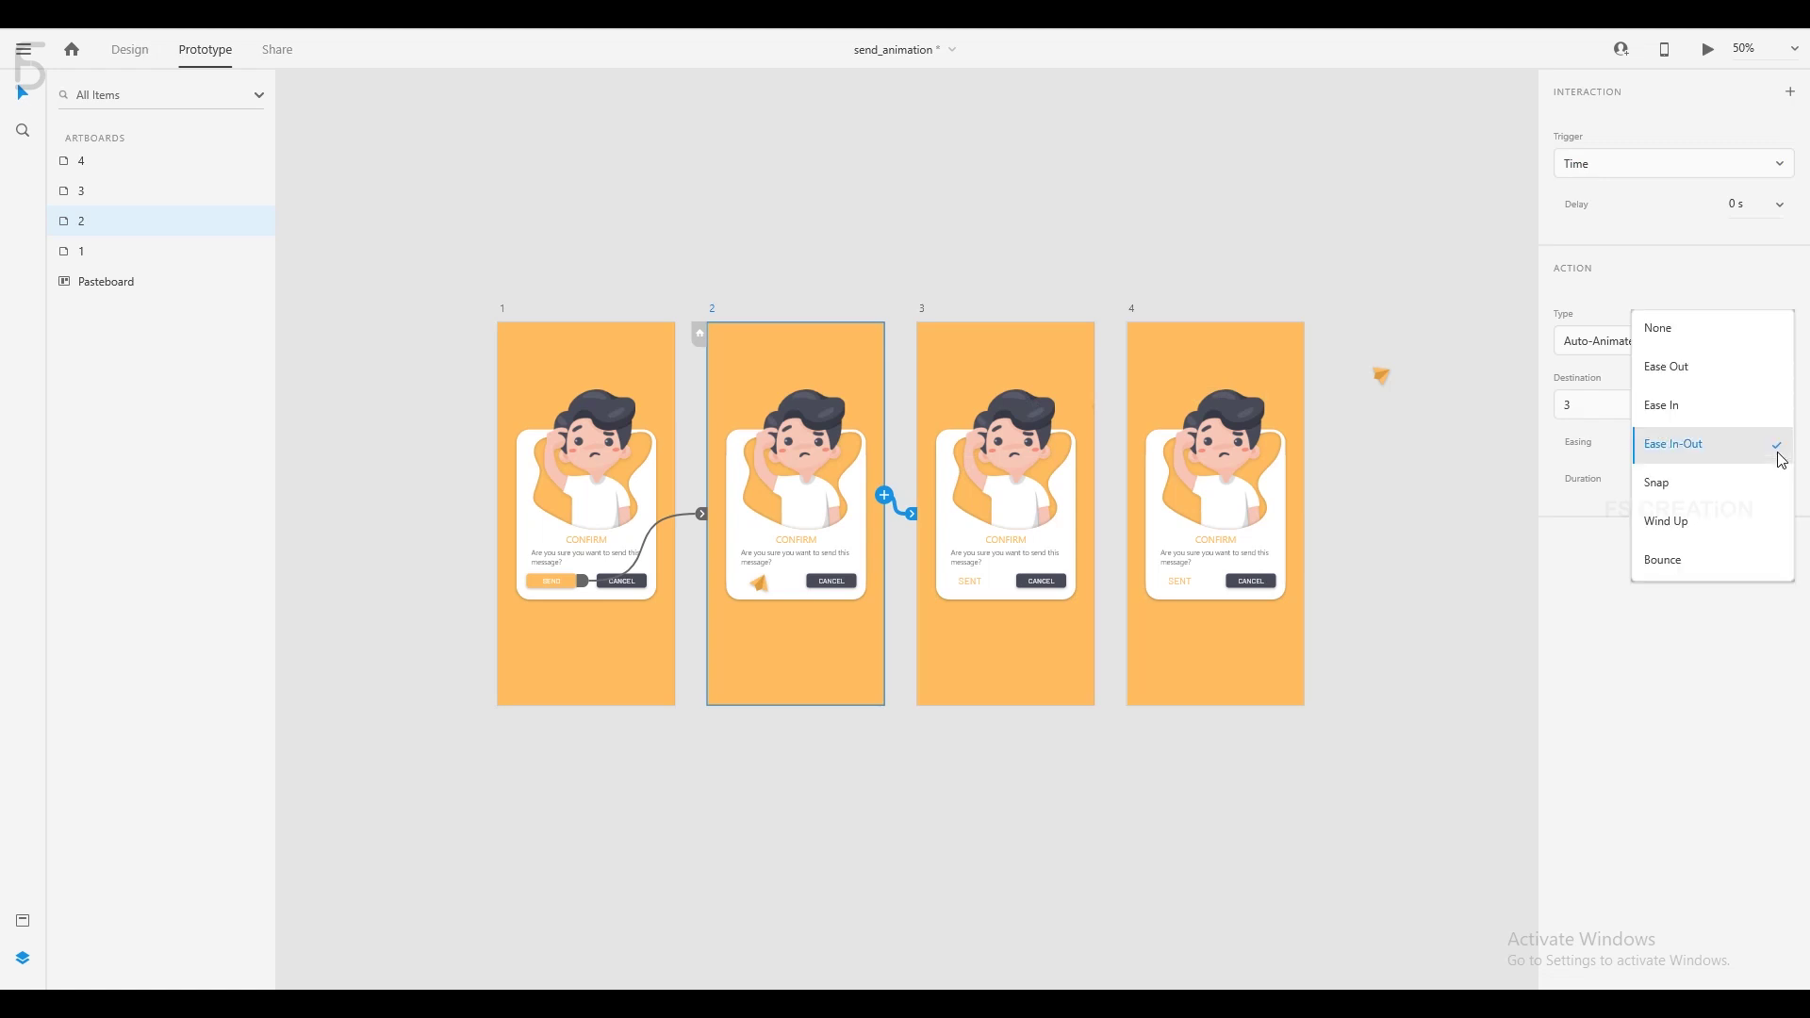
{"action": "left_click", "coordinate": [1762, 405]}
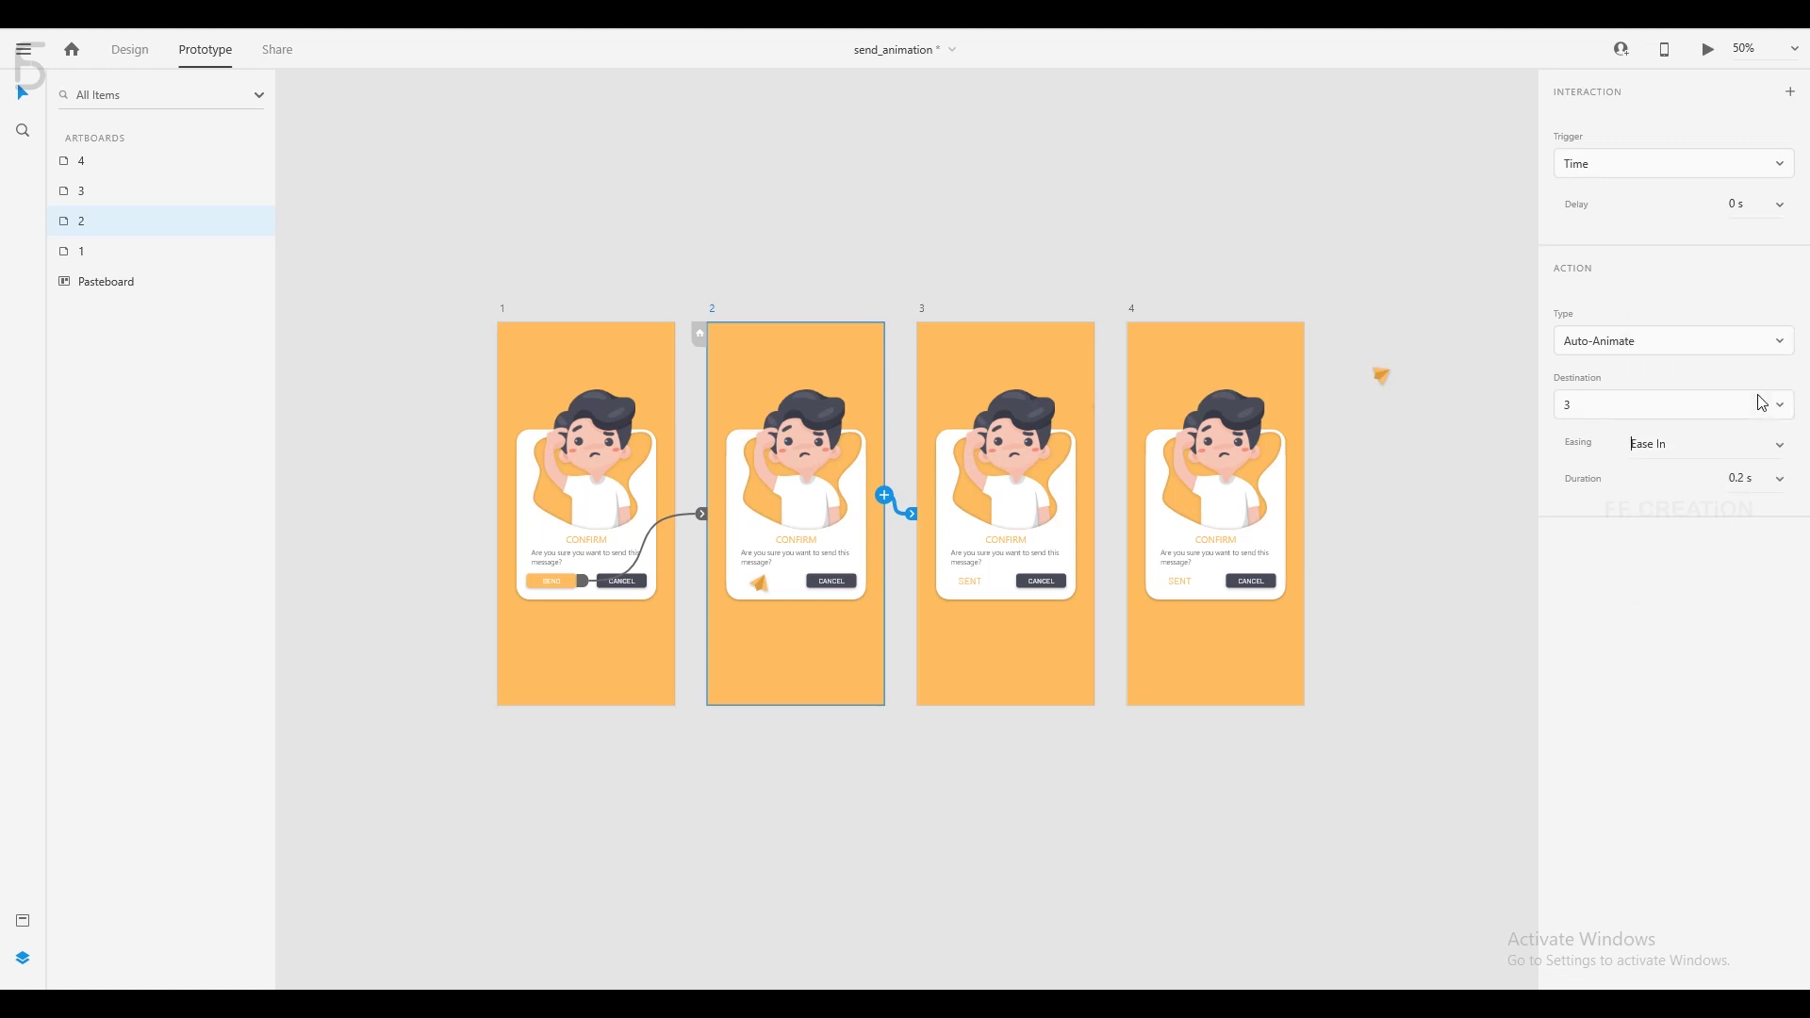
{"action": "left_click", "coordinate": [1780, 479]}
{"action": "left_click", "coordinate": [1746, 558]}
Link artboard 3 to artboard 4 with no easing and 0.05 s duration.
{"action": "left_click", "coordinate": [1010, 332]}
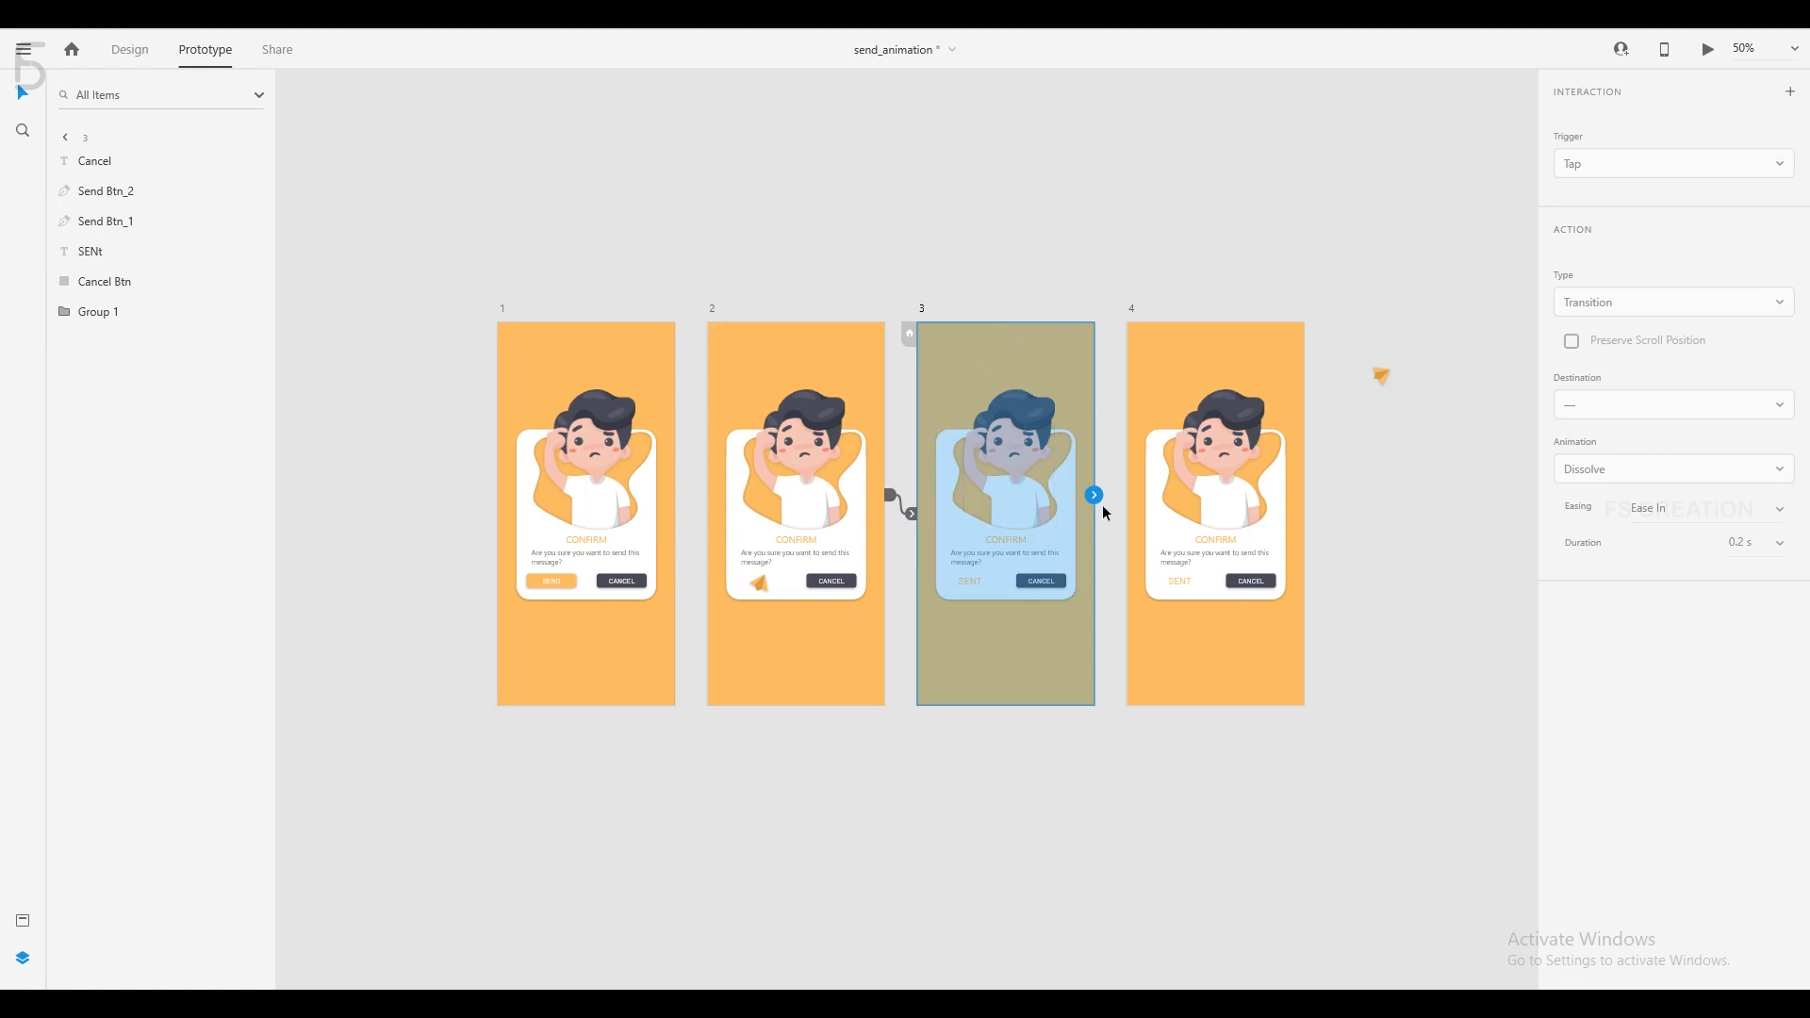
{"action": "left_click_drag", "start_coordinate": [1093, 495], "coordinate": [1190, 347]}
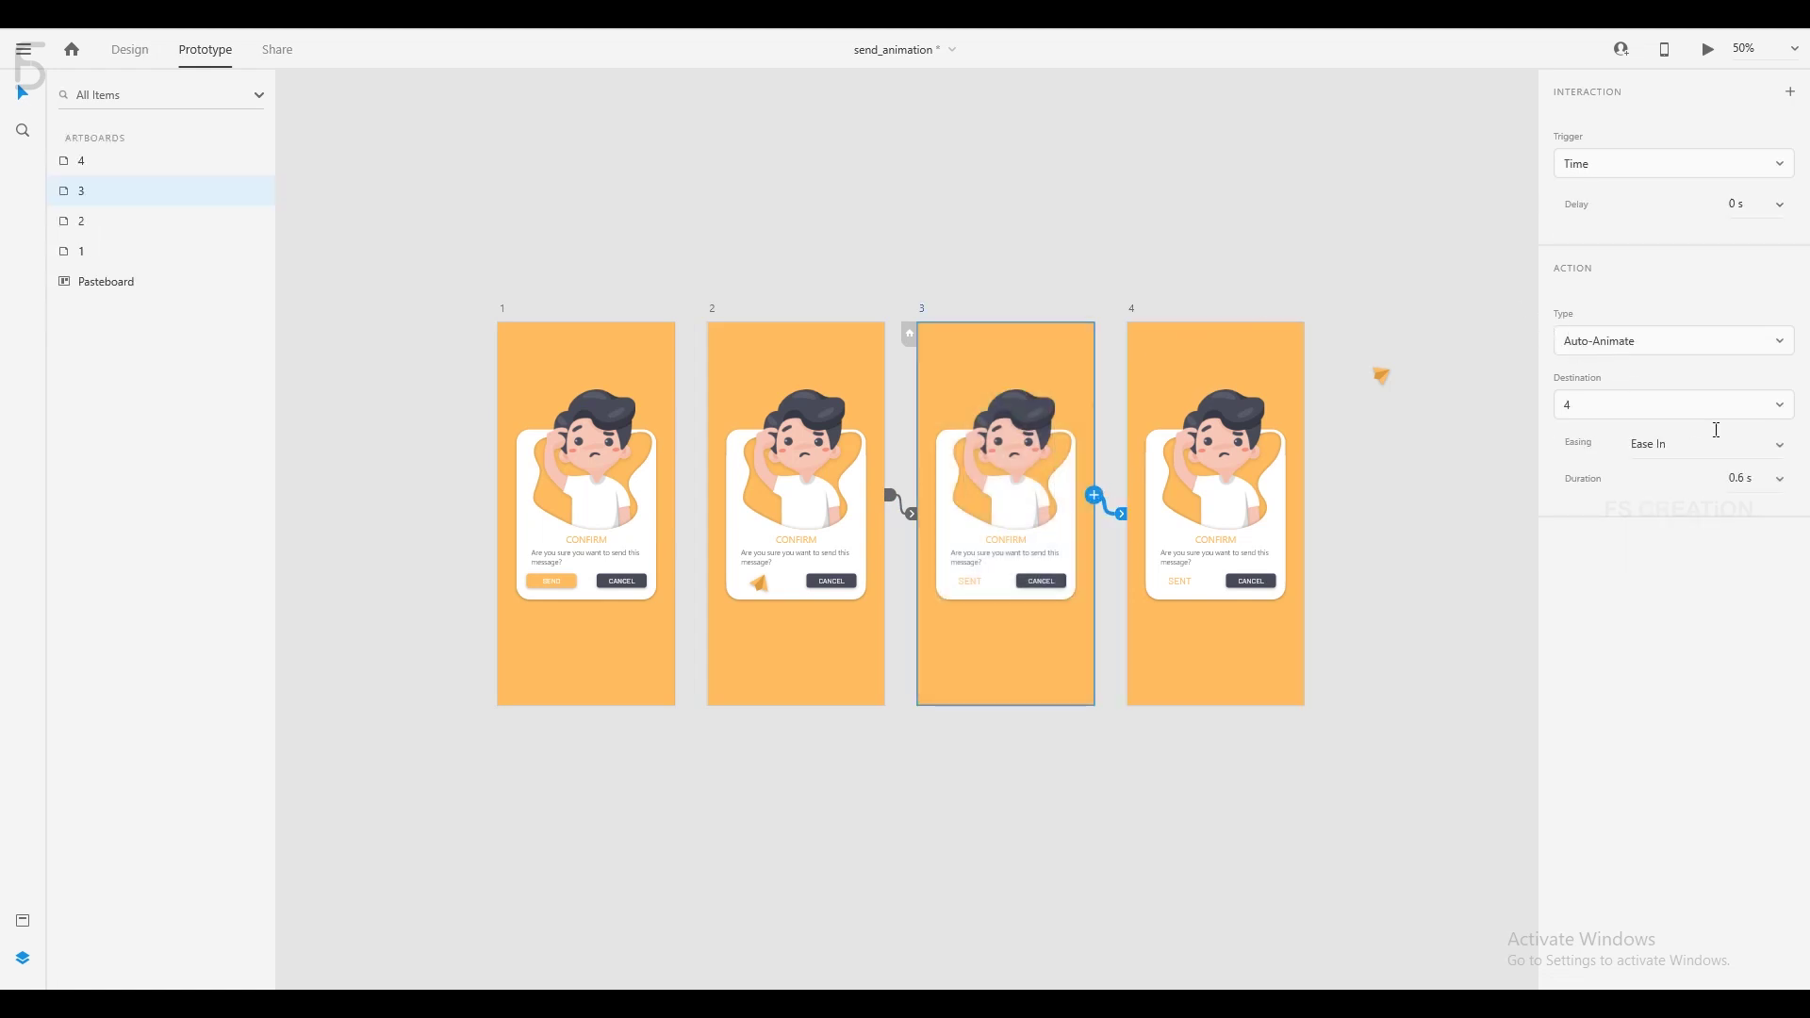
{"action": "left_click", "coordinate": [1786, 459]}
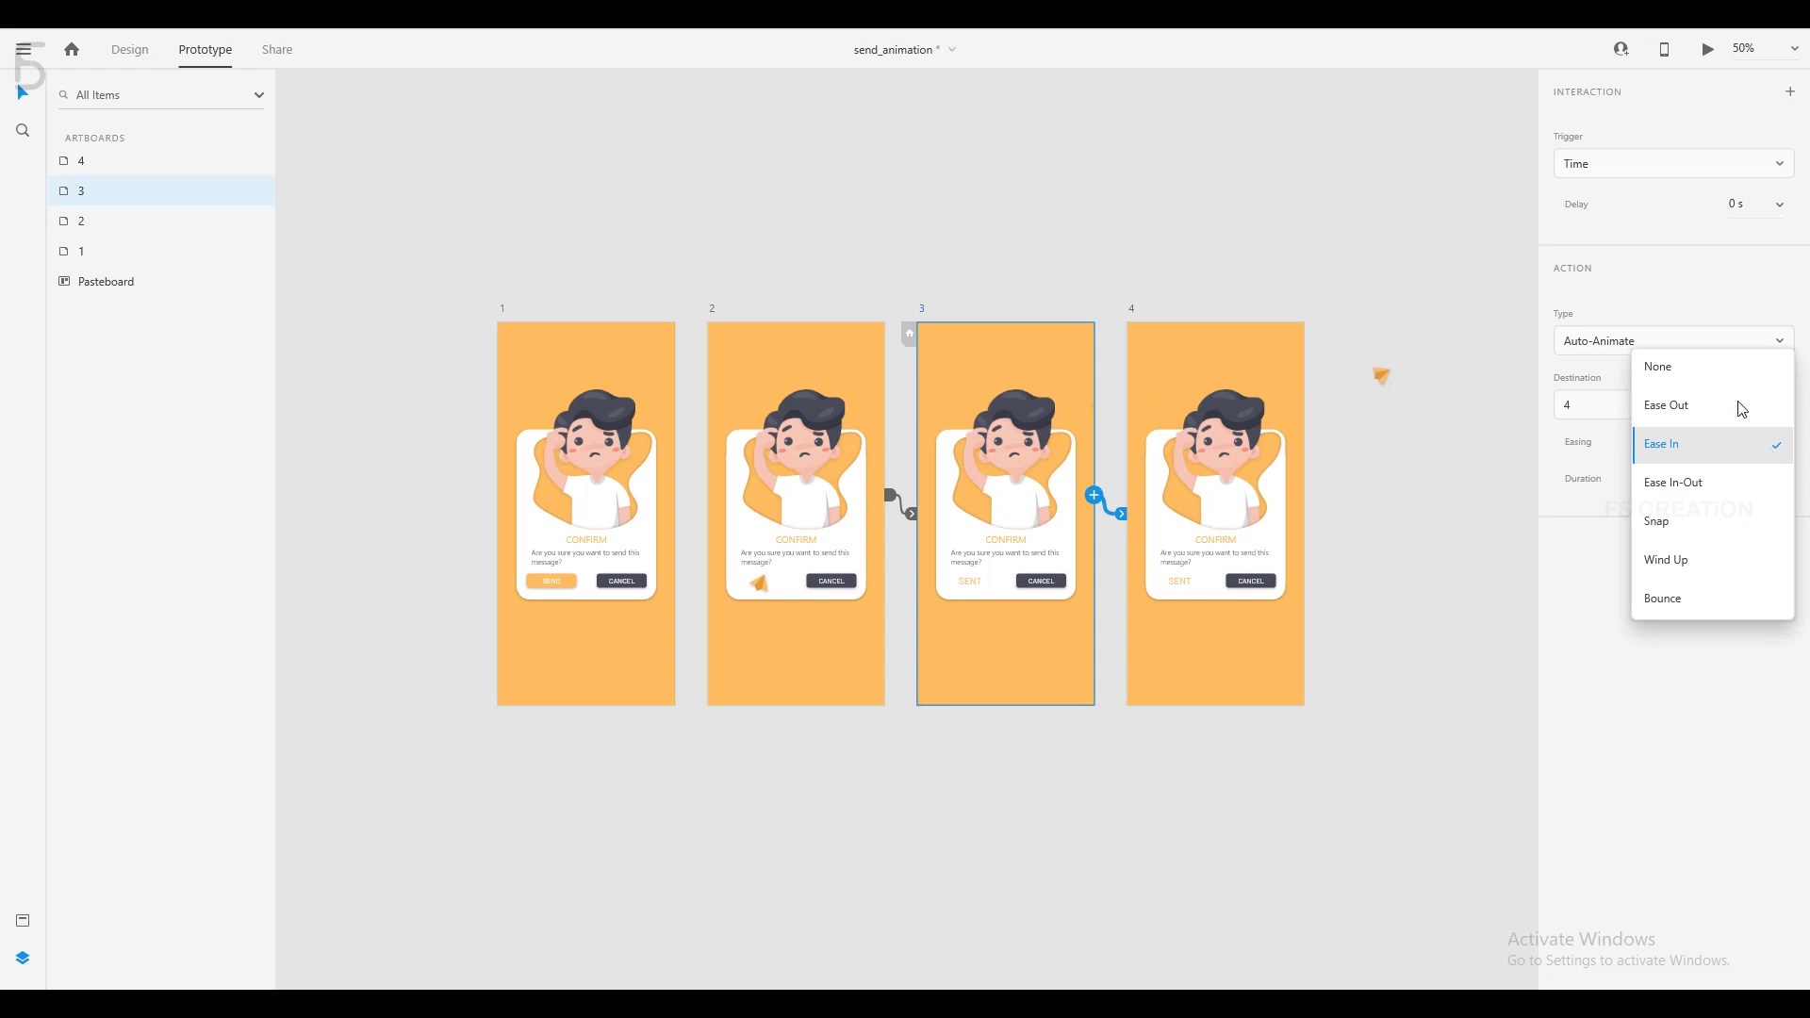
{"action": "left_click", "coordinate": [1713, 368]}
{"action": "double_click", "coordinate": [1765, 479]}
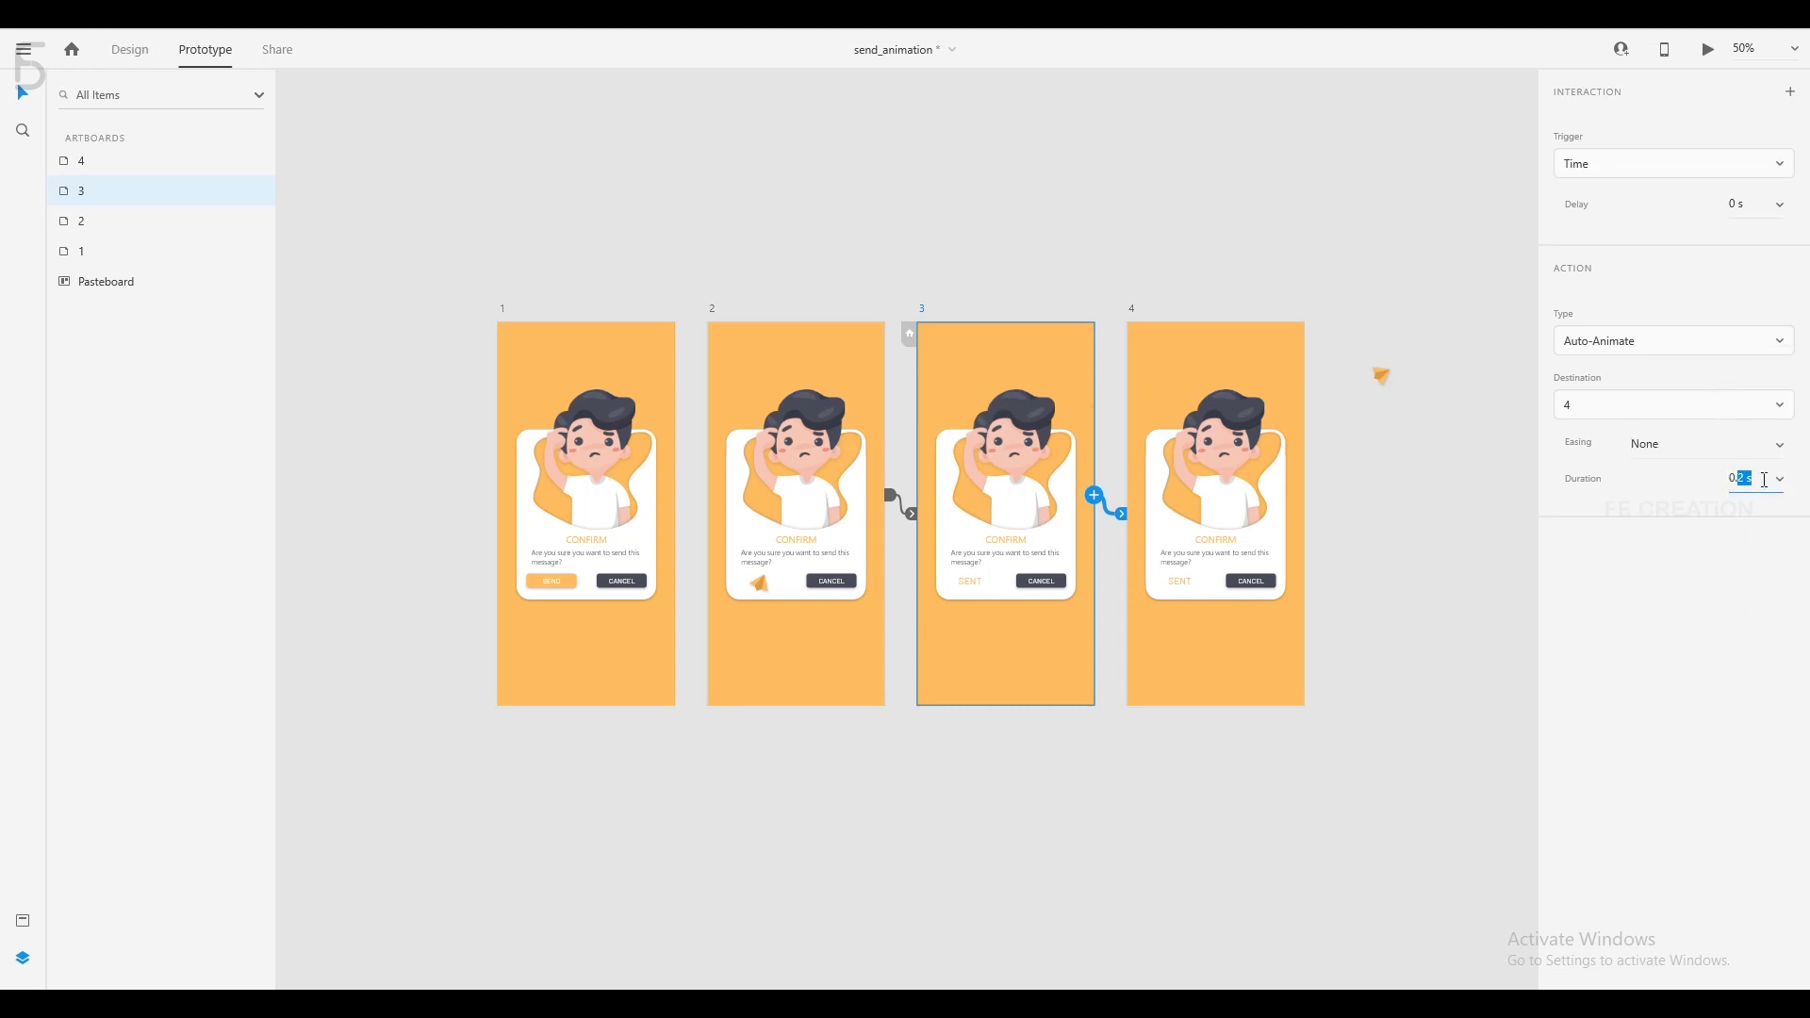
{"action": "type", "text": "05"}
{"action": "key", "text": "Return"}
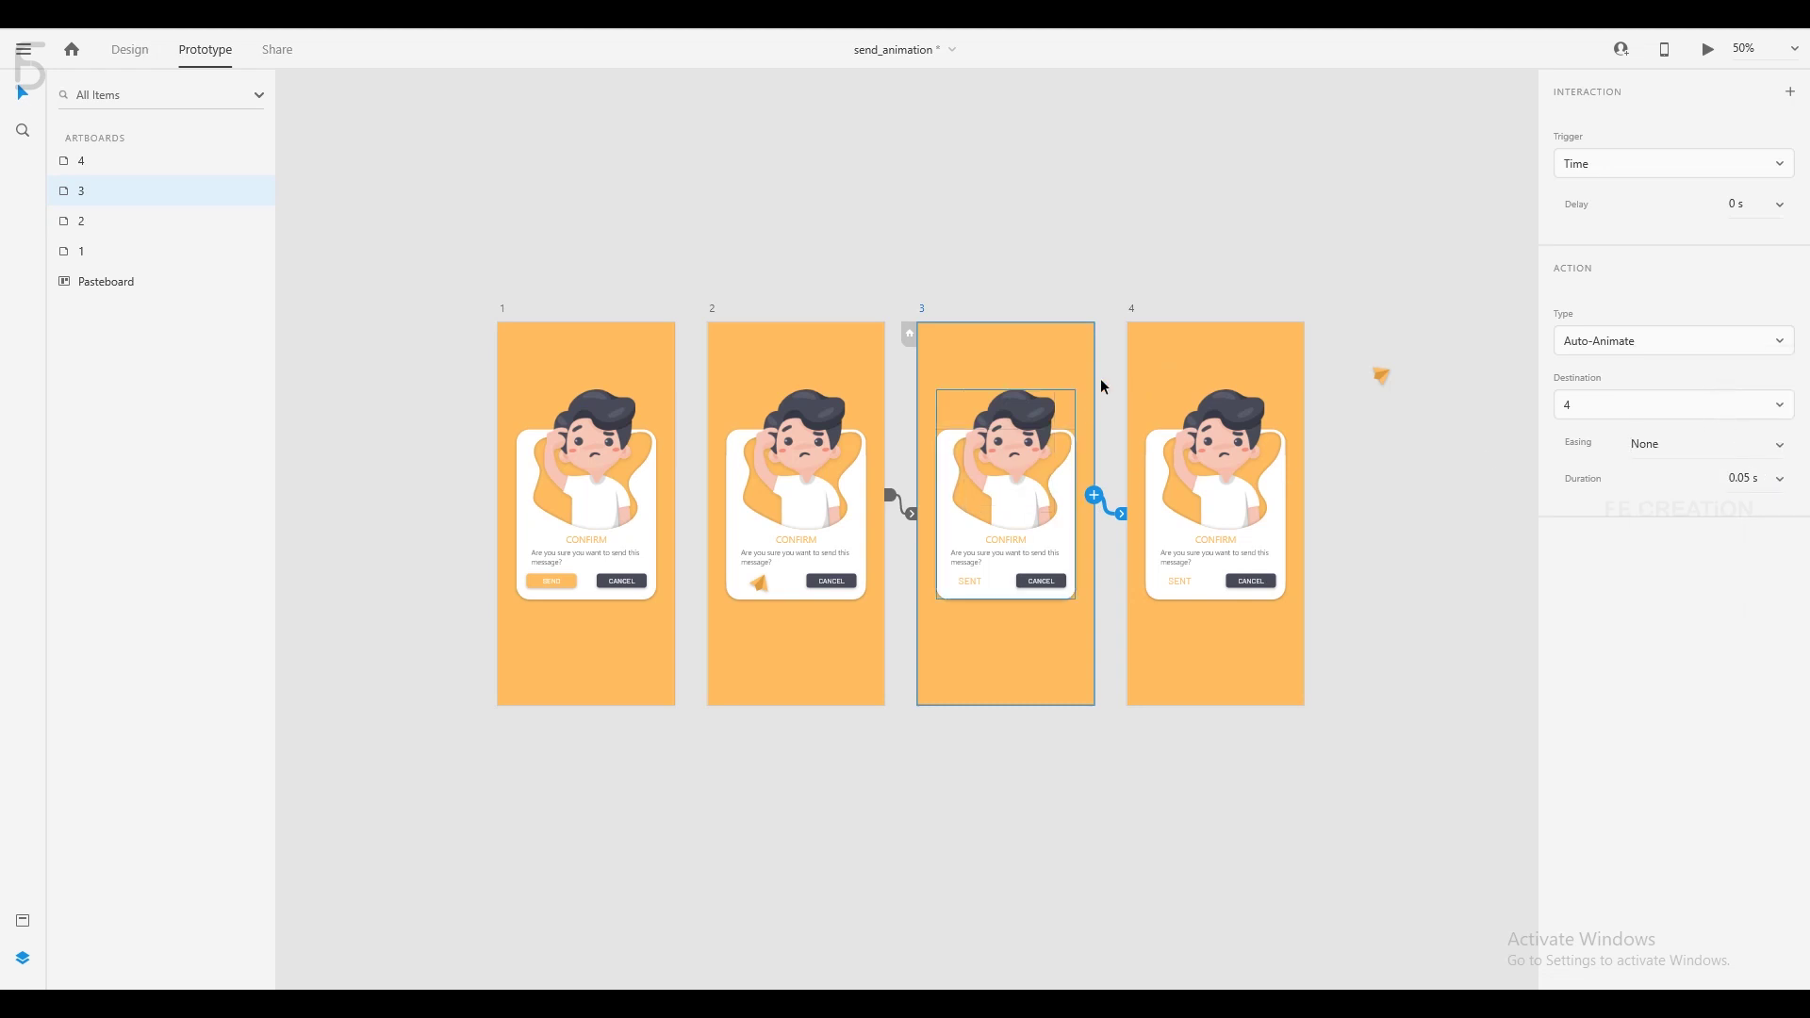
{"action": "left_click", "coordinate": [592, 357]}
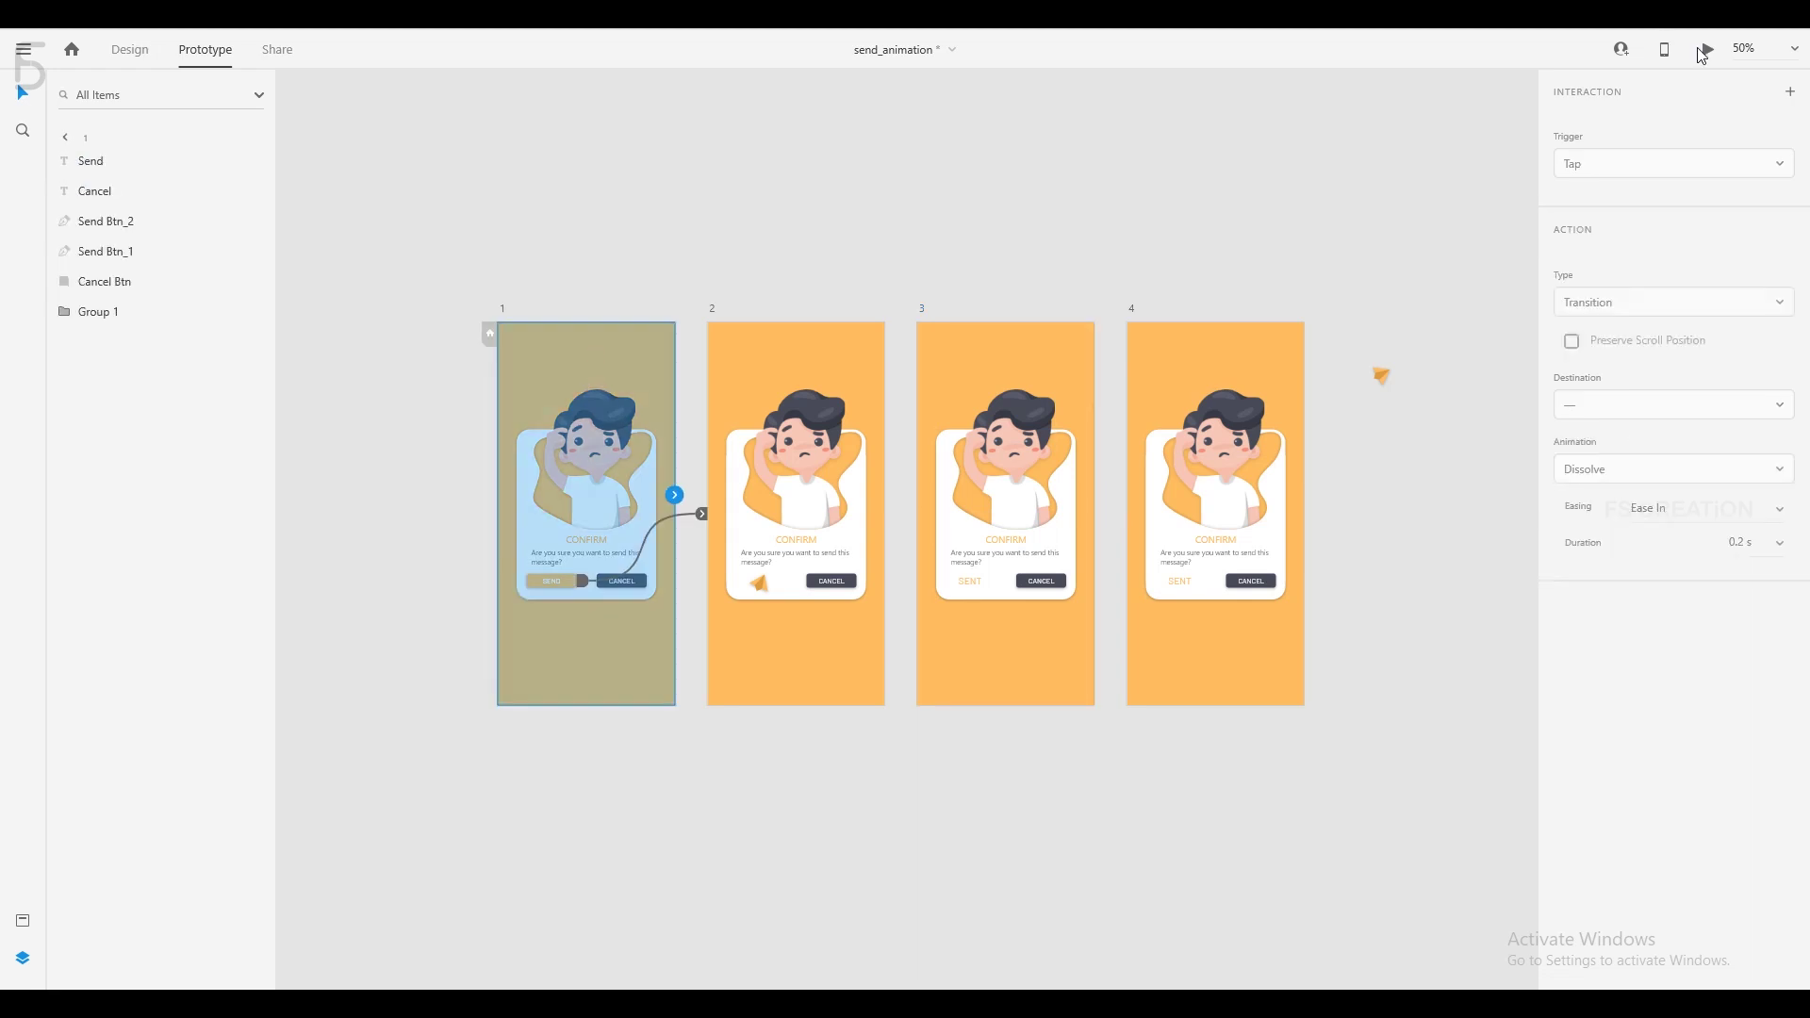
{"action": "key", "text": "ctrl+Return"}
{"action": "left_click_drag", "start_coordinate": [284, 111], "coordinate": [927, 73]}
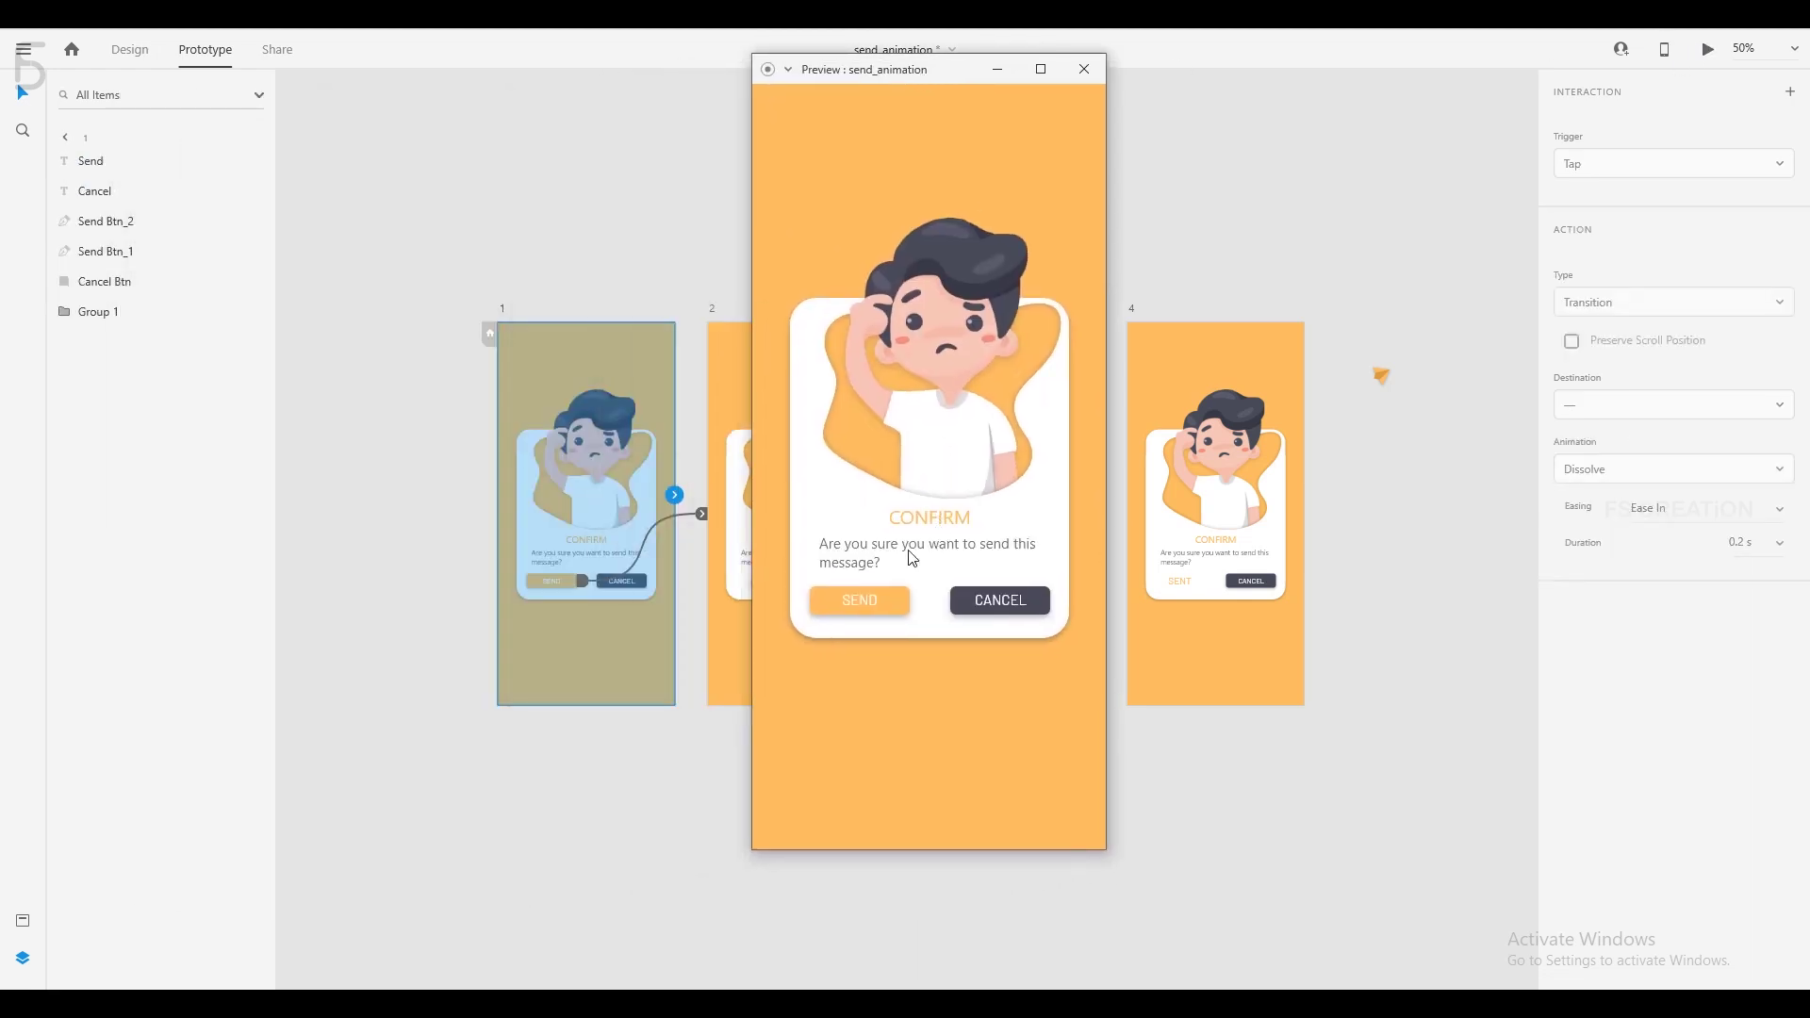
{"action": "left_click", "coordinate": [896, 615]}
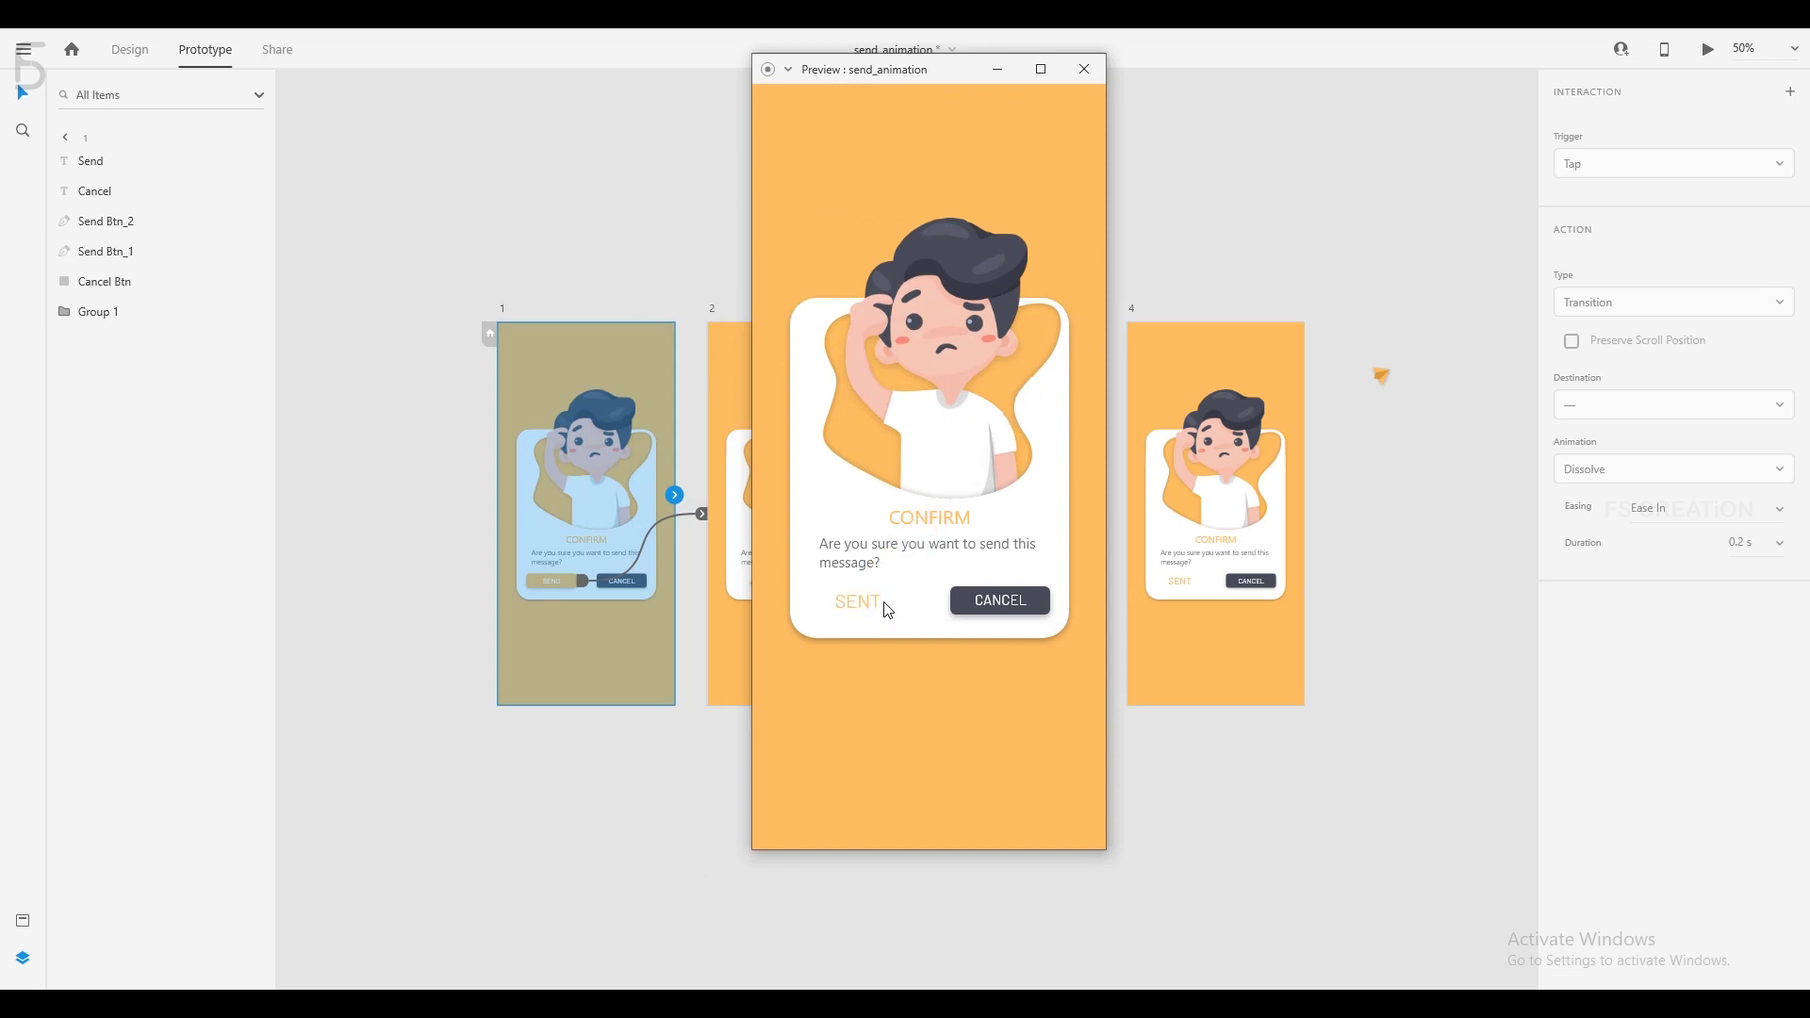
{"action": "left_click", "coordinate": [1084, 69]}
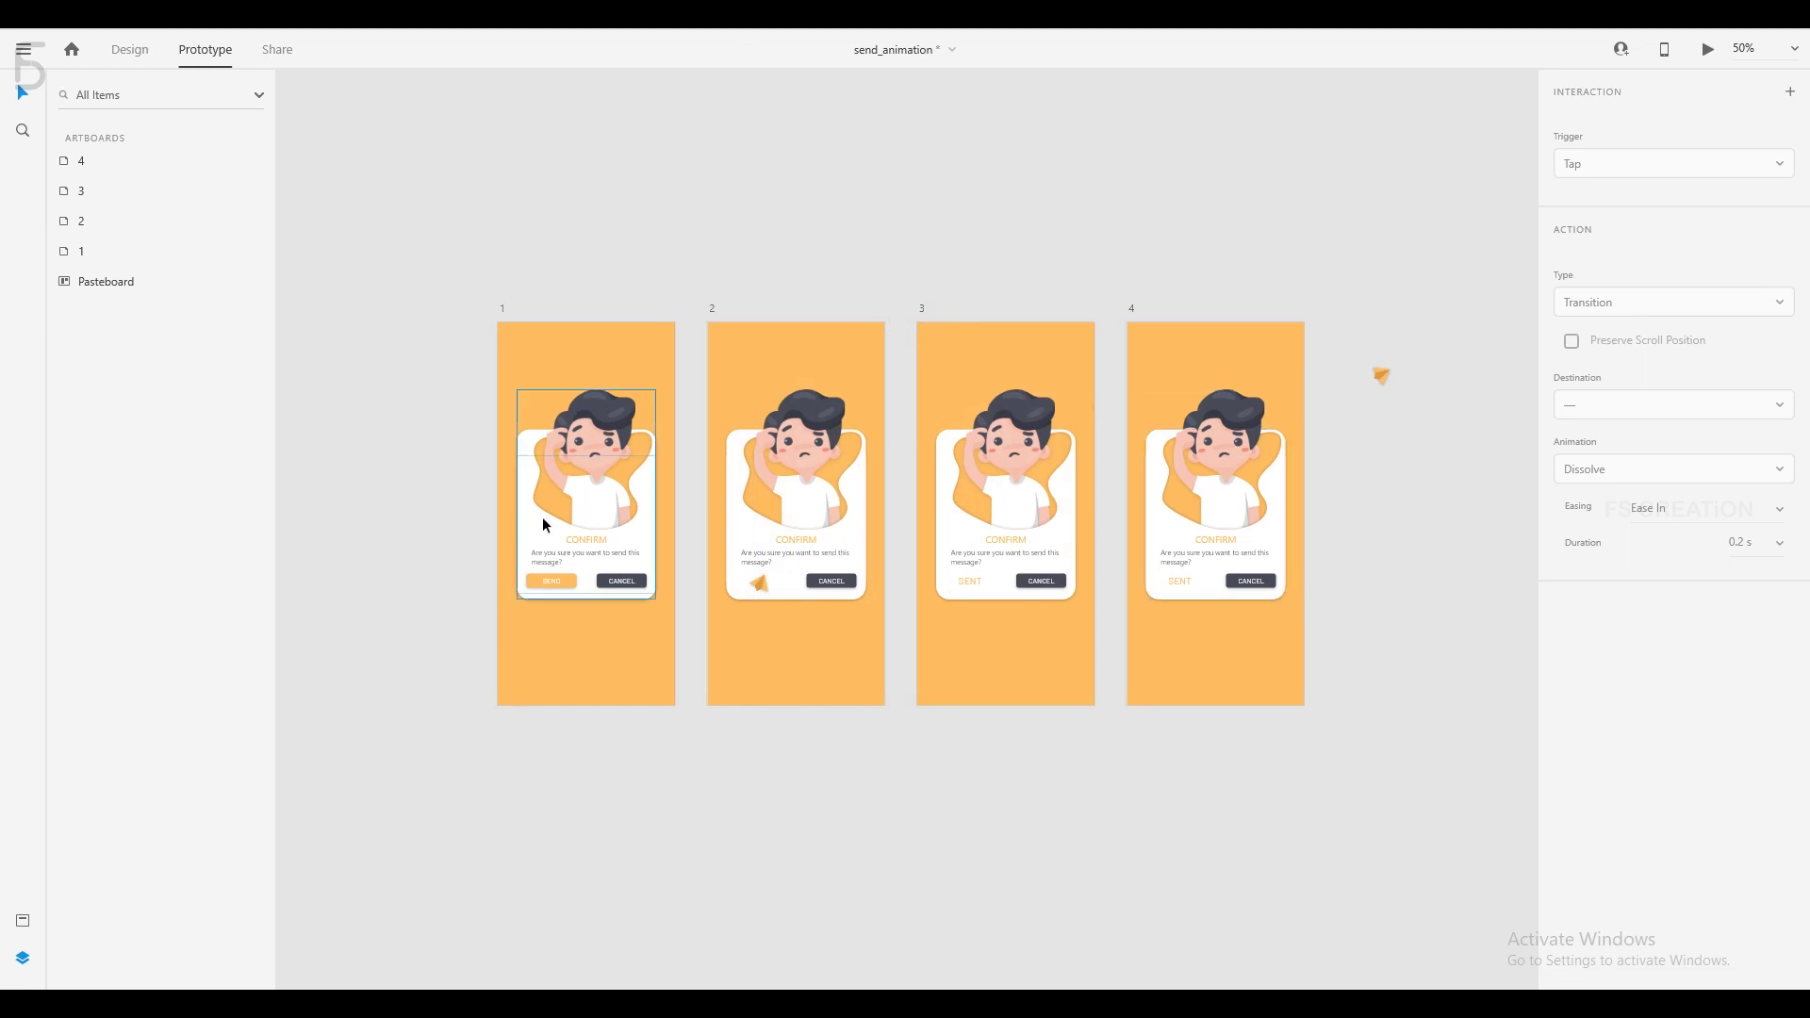
Link artboard 4's CANCEL button back to artboard 1 with 0.2 s duration.
{"action": "left_click", "coordinate": [1271, 582]}
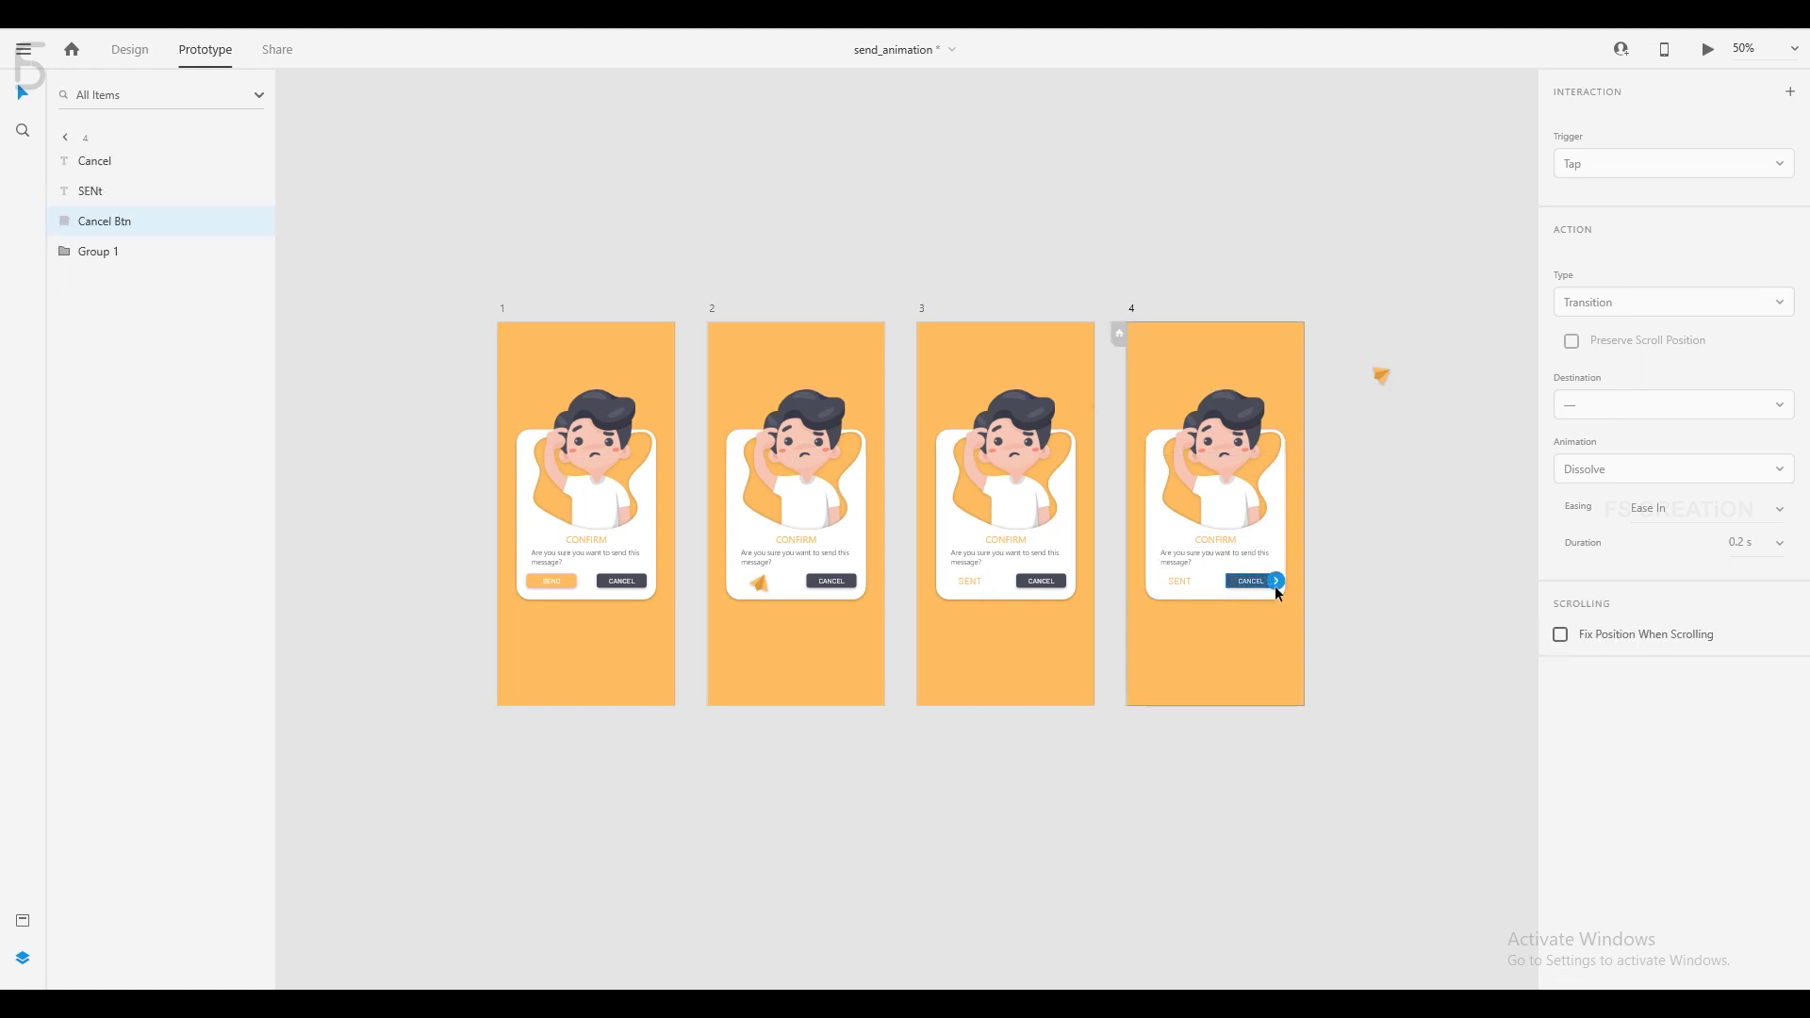
{"action": "left_click_drag", "start_coordinate": [1251, 668], "coordinate": [619, 607]}
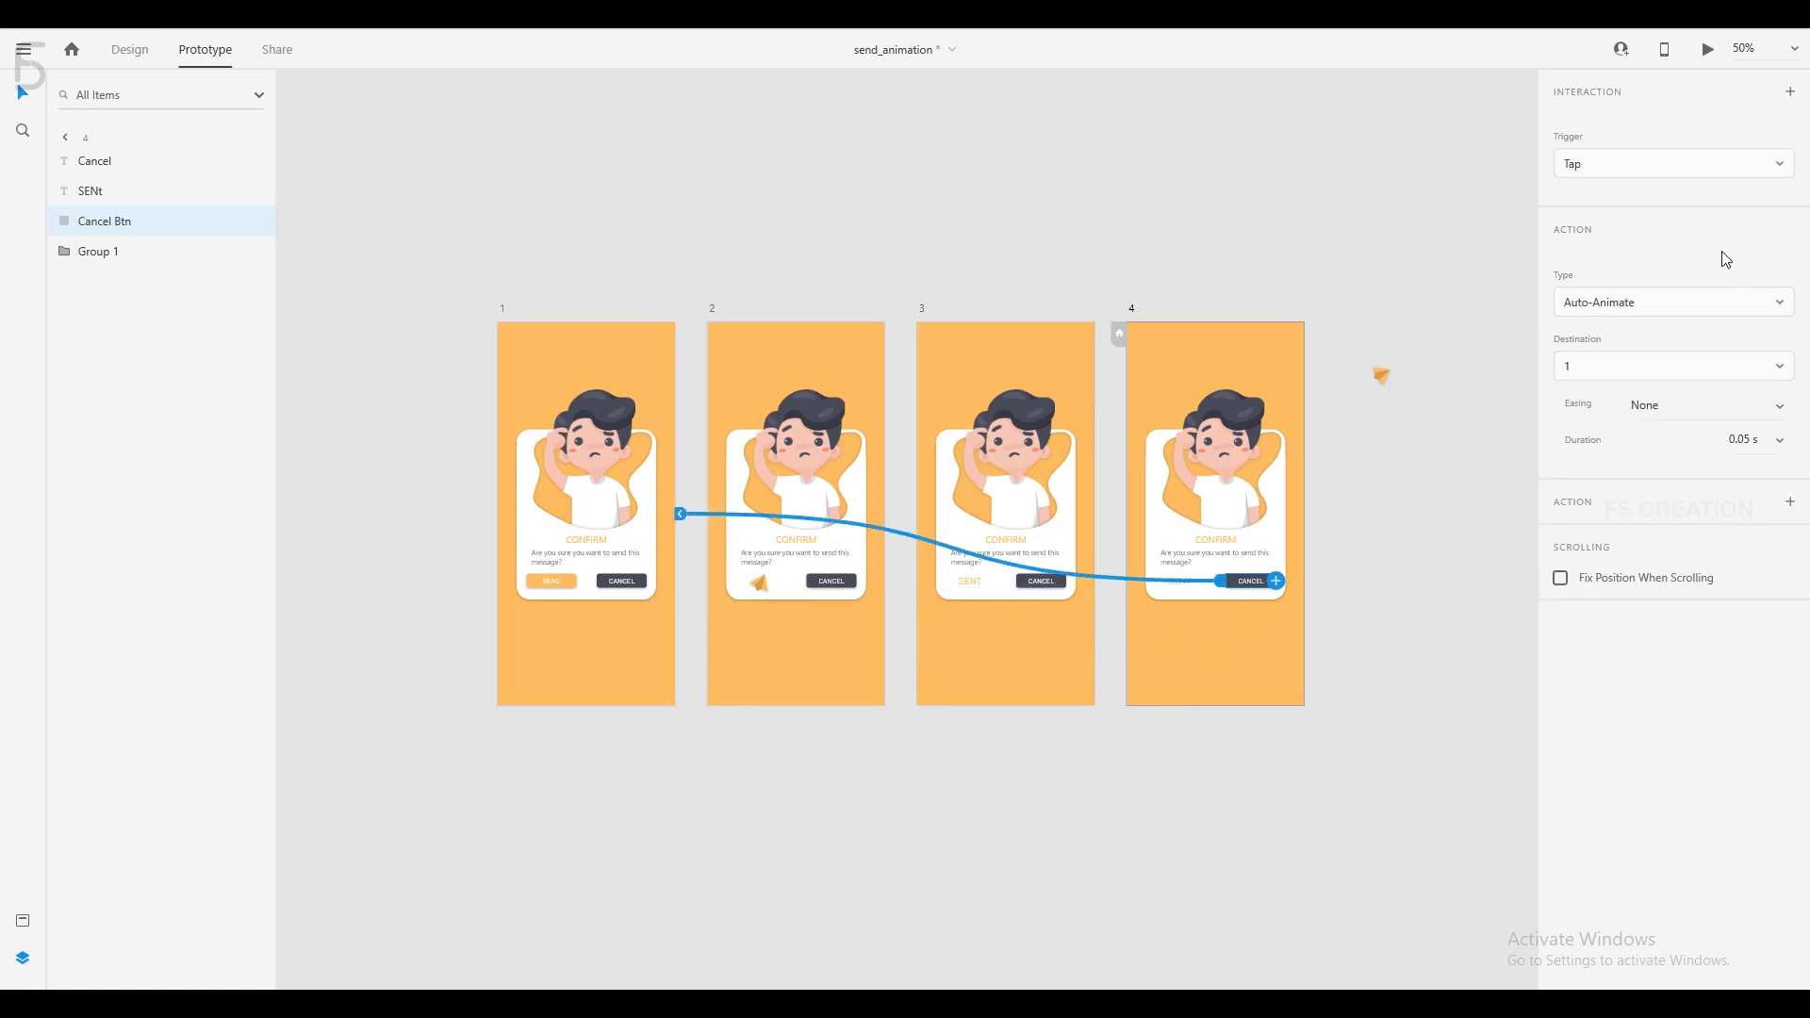
{"action": "left_click", "coordinate": [1778, 440]}
{"action": "left_click", "coordinate": [1778, 365]}
{"action": "left_click", "coordinate": [632, 368]}
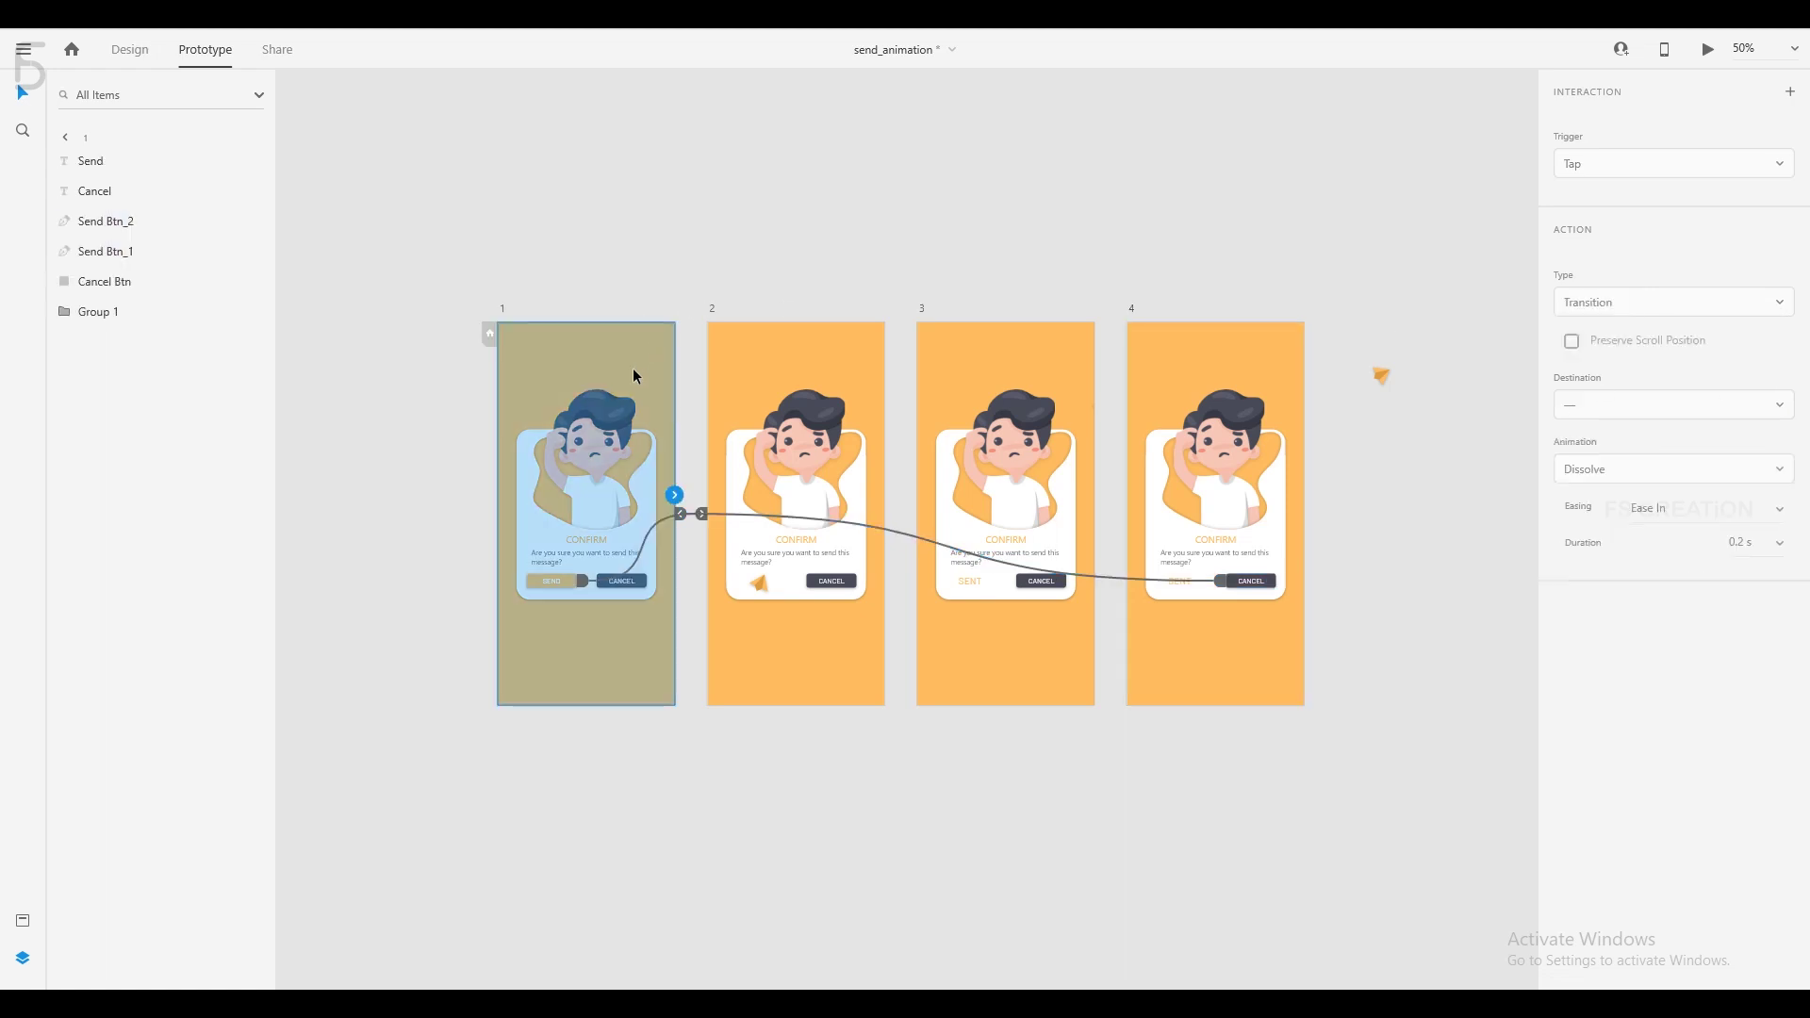
Preview the prototype, alternating SEND and CANCEL to test the paper-plane loop.
{"action": "left_click", "coordinate": [1708, 49]}
{"action": "left_click_drag", "start_coordinate": [314, 112], "coordinate": [1074, 119]}
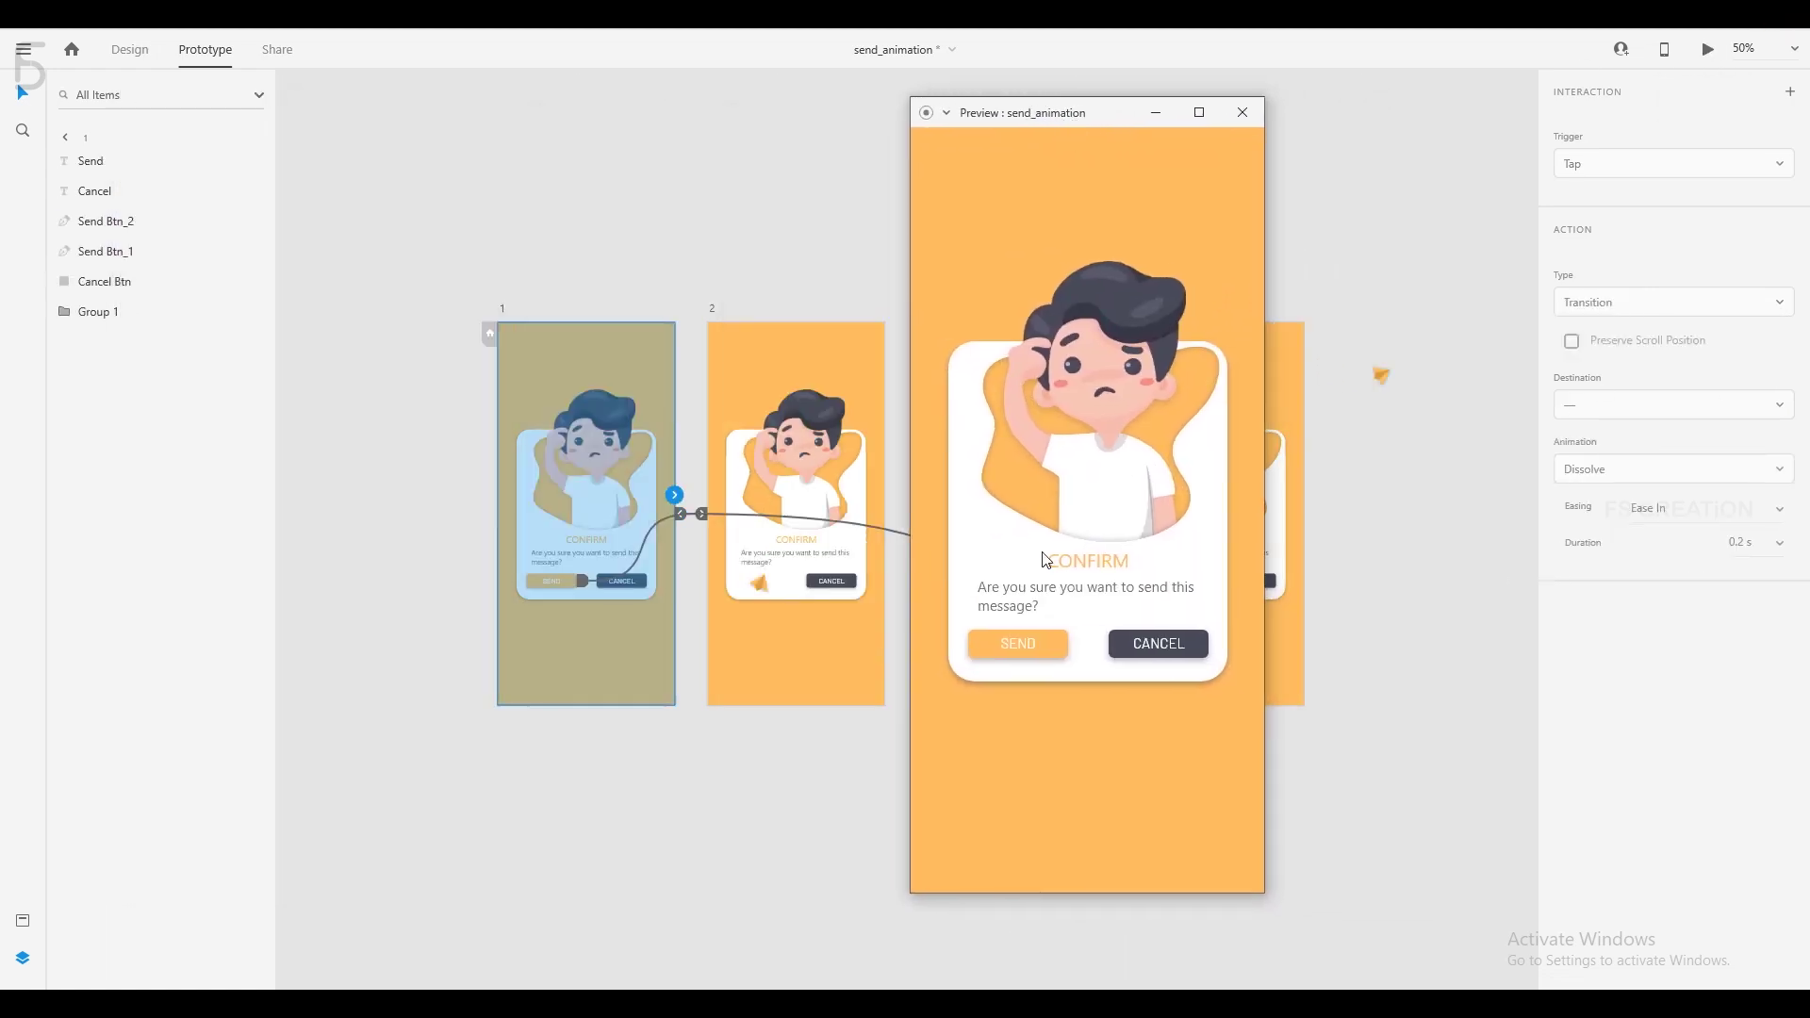
{"action": "left_click", "coordinate": [1048, 643]}
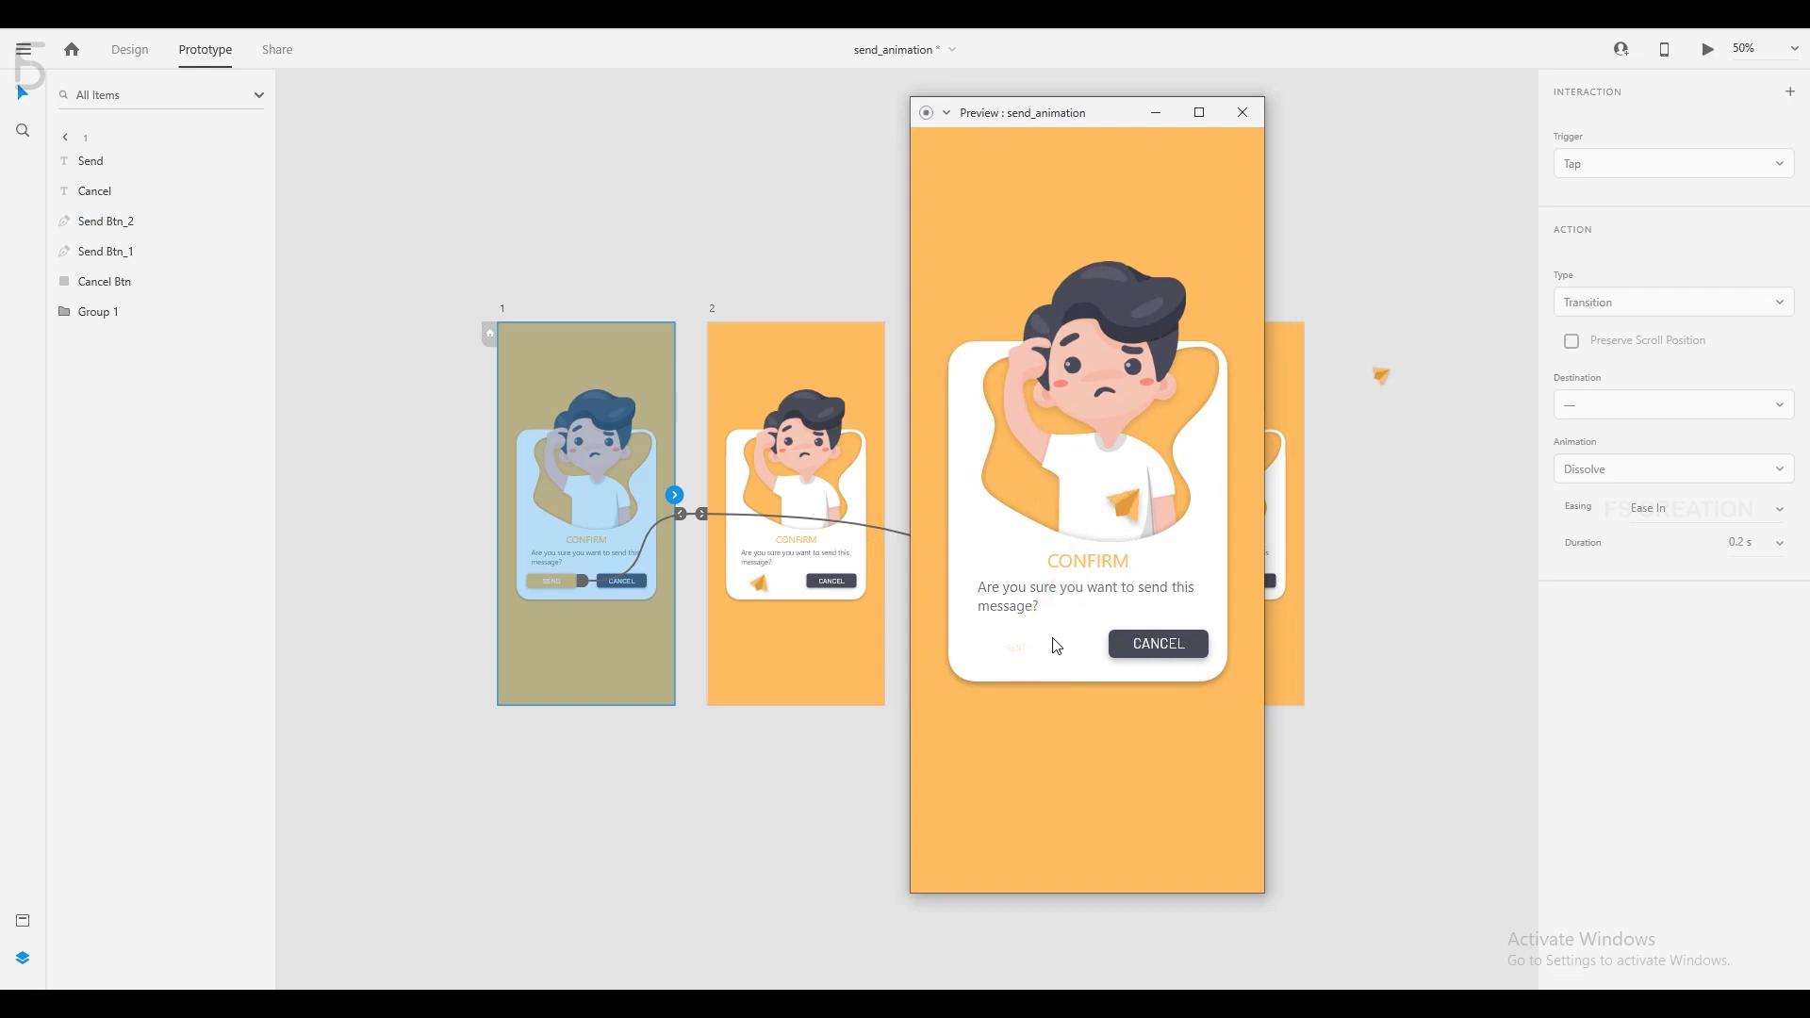
{"action": "left_click", "coordinate": [1203, 660]}
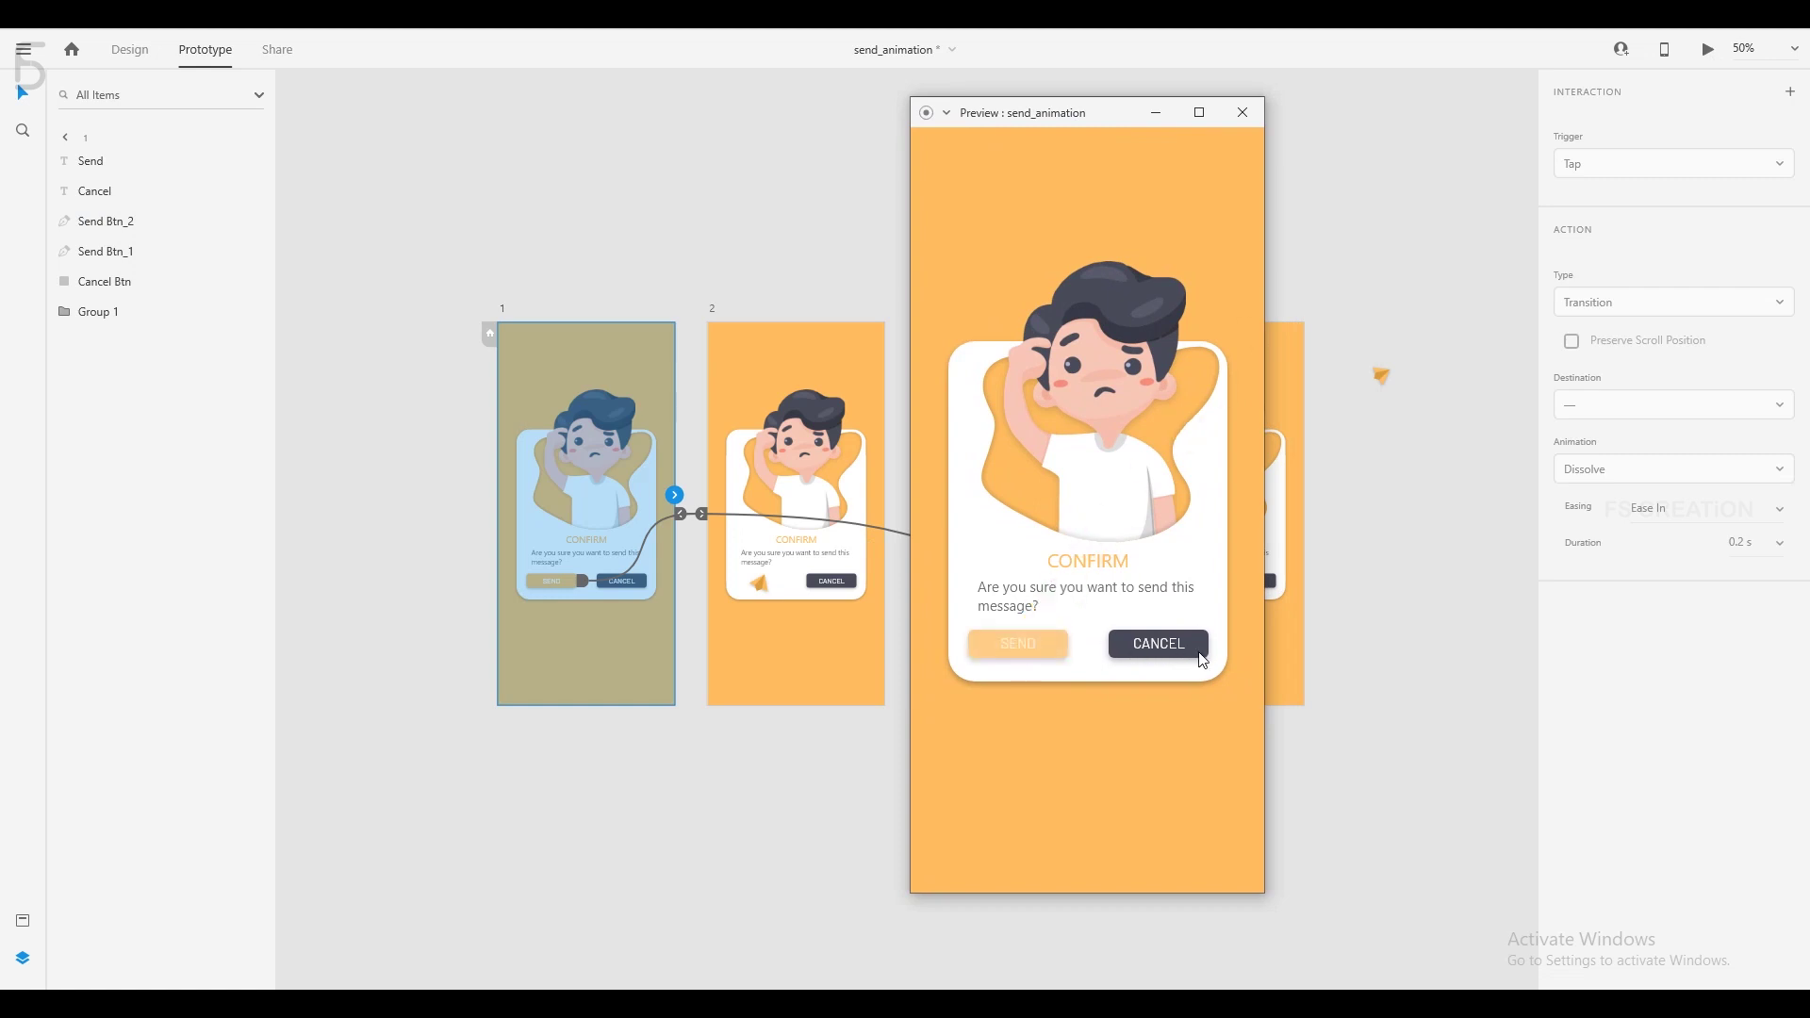
{"action": "left_click", "coordinate": [1049, 650]}
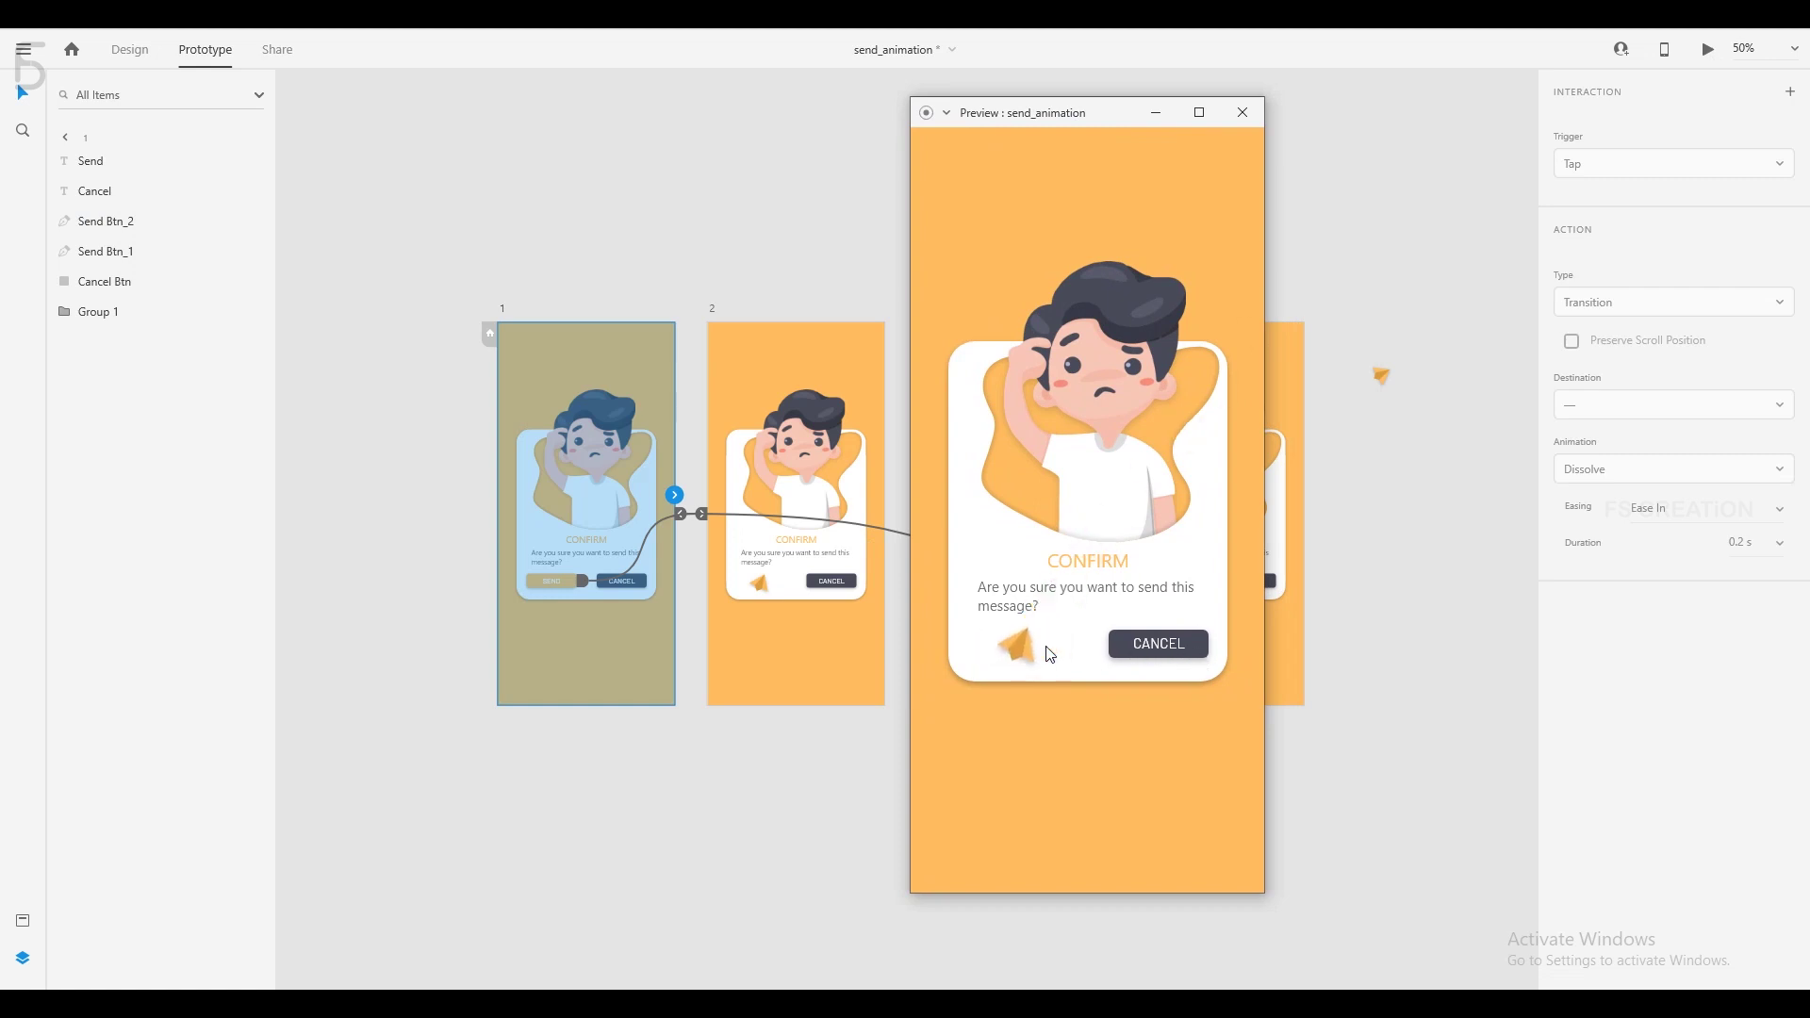
{"action": "left_click", "coordinate": [1190, 644]}
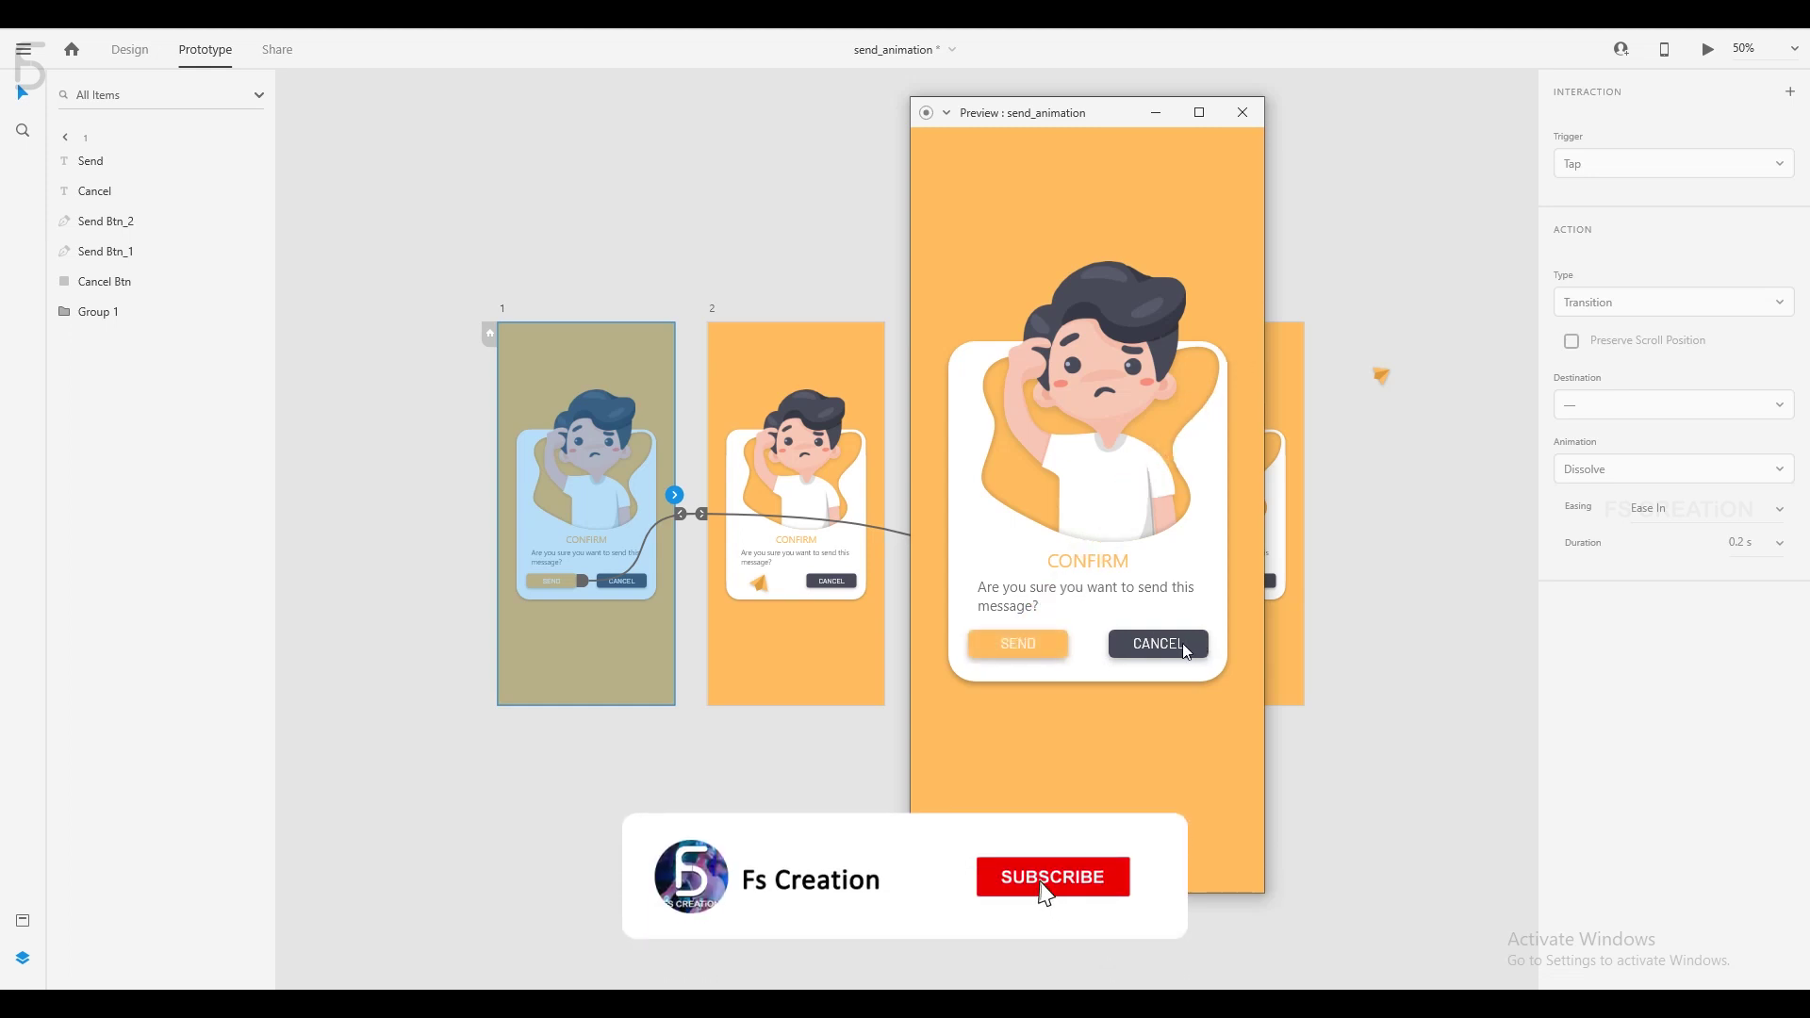
{"action": "left_click", "coordinate": [1048, 650]}
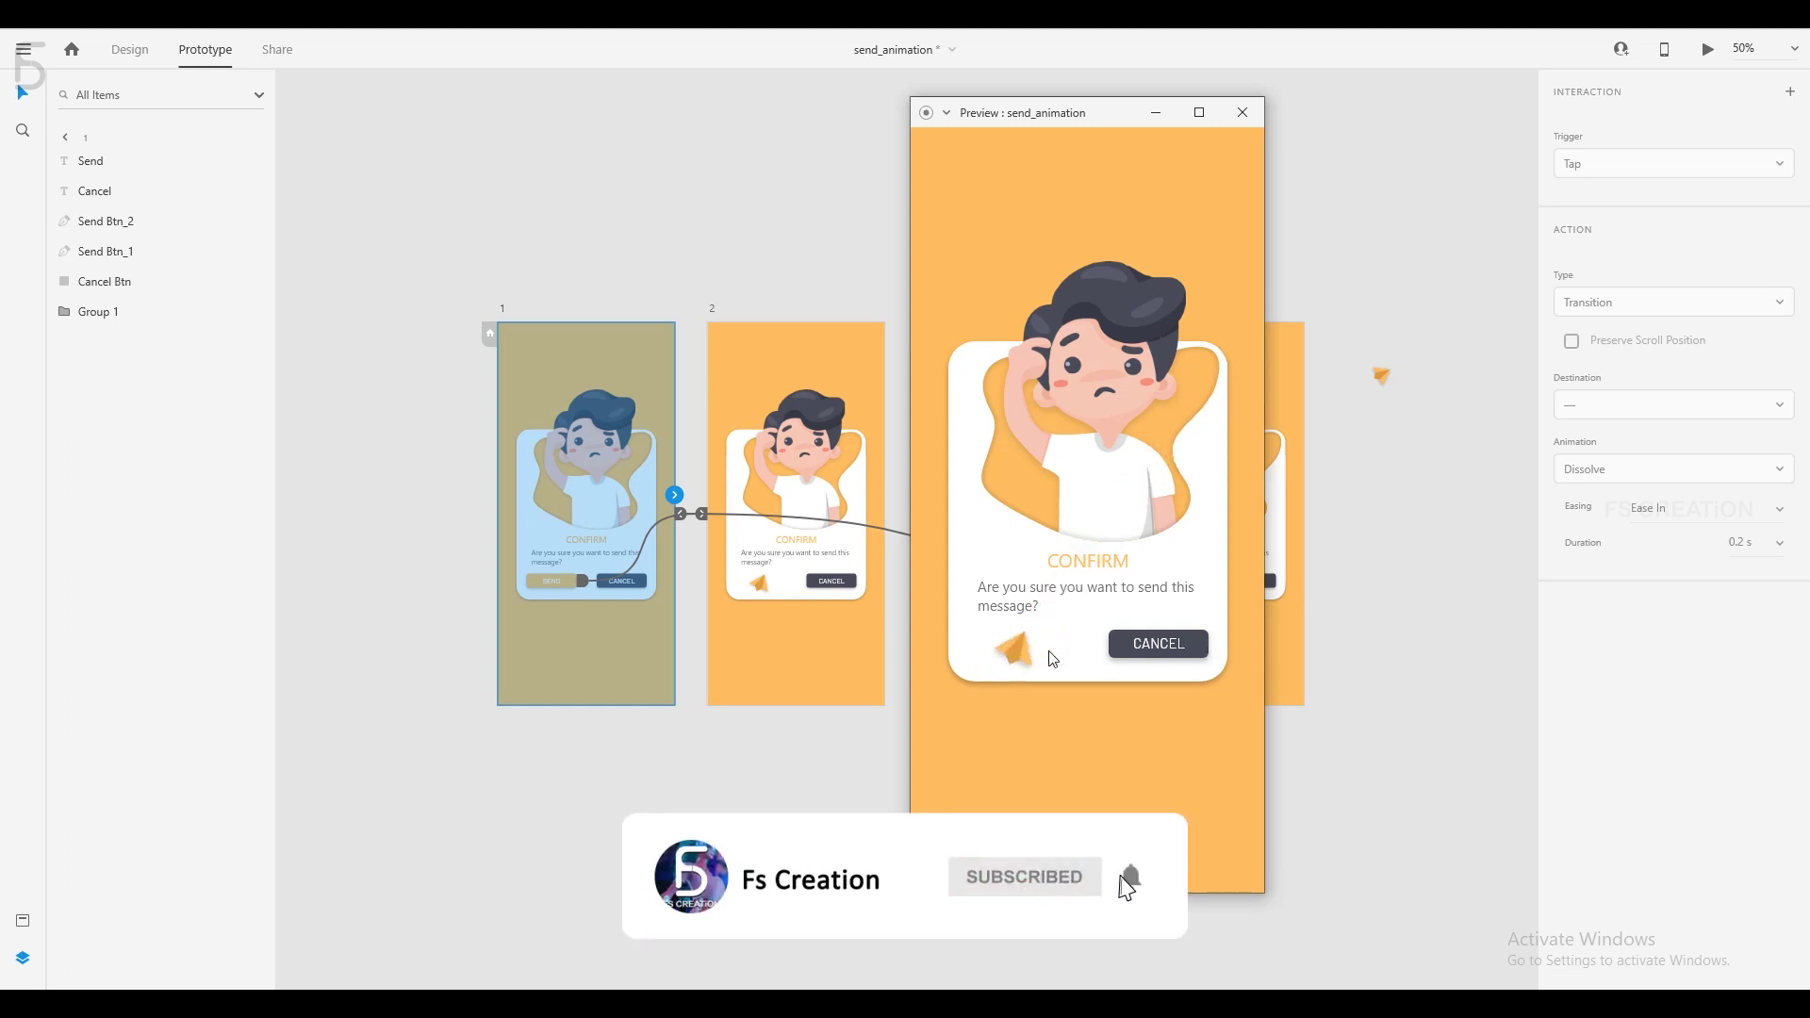
{"action": "left_click", "coordinate": [1200, 662]}
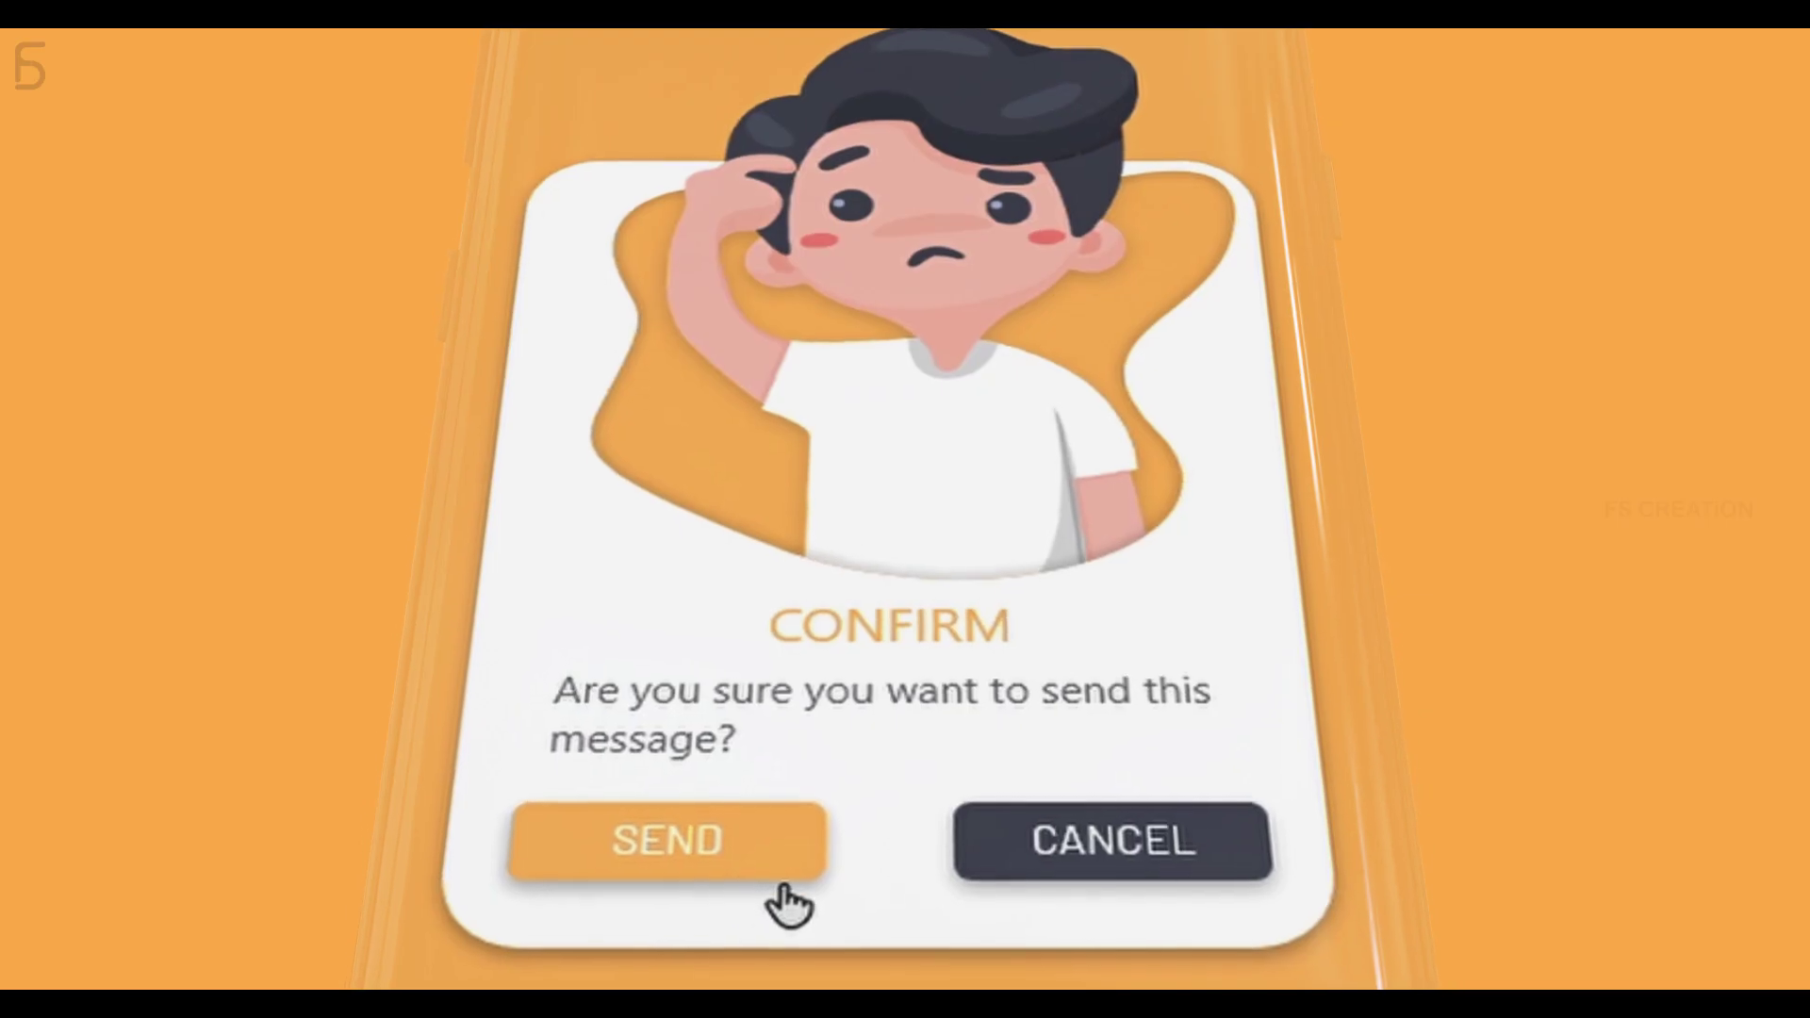
{"action": "left_click", "coordinate": [1035, 660]}
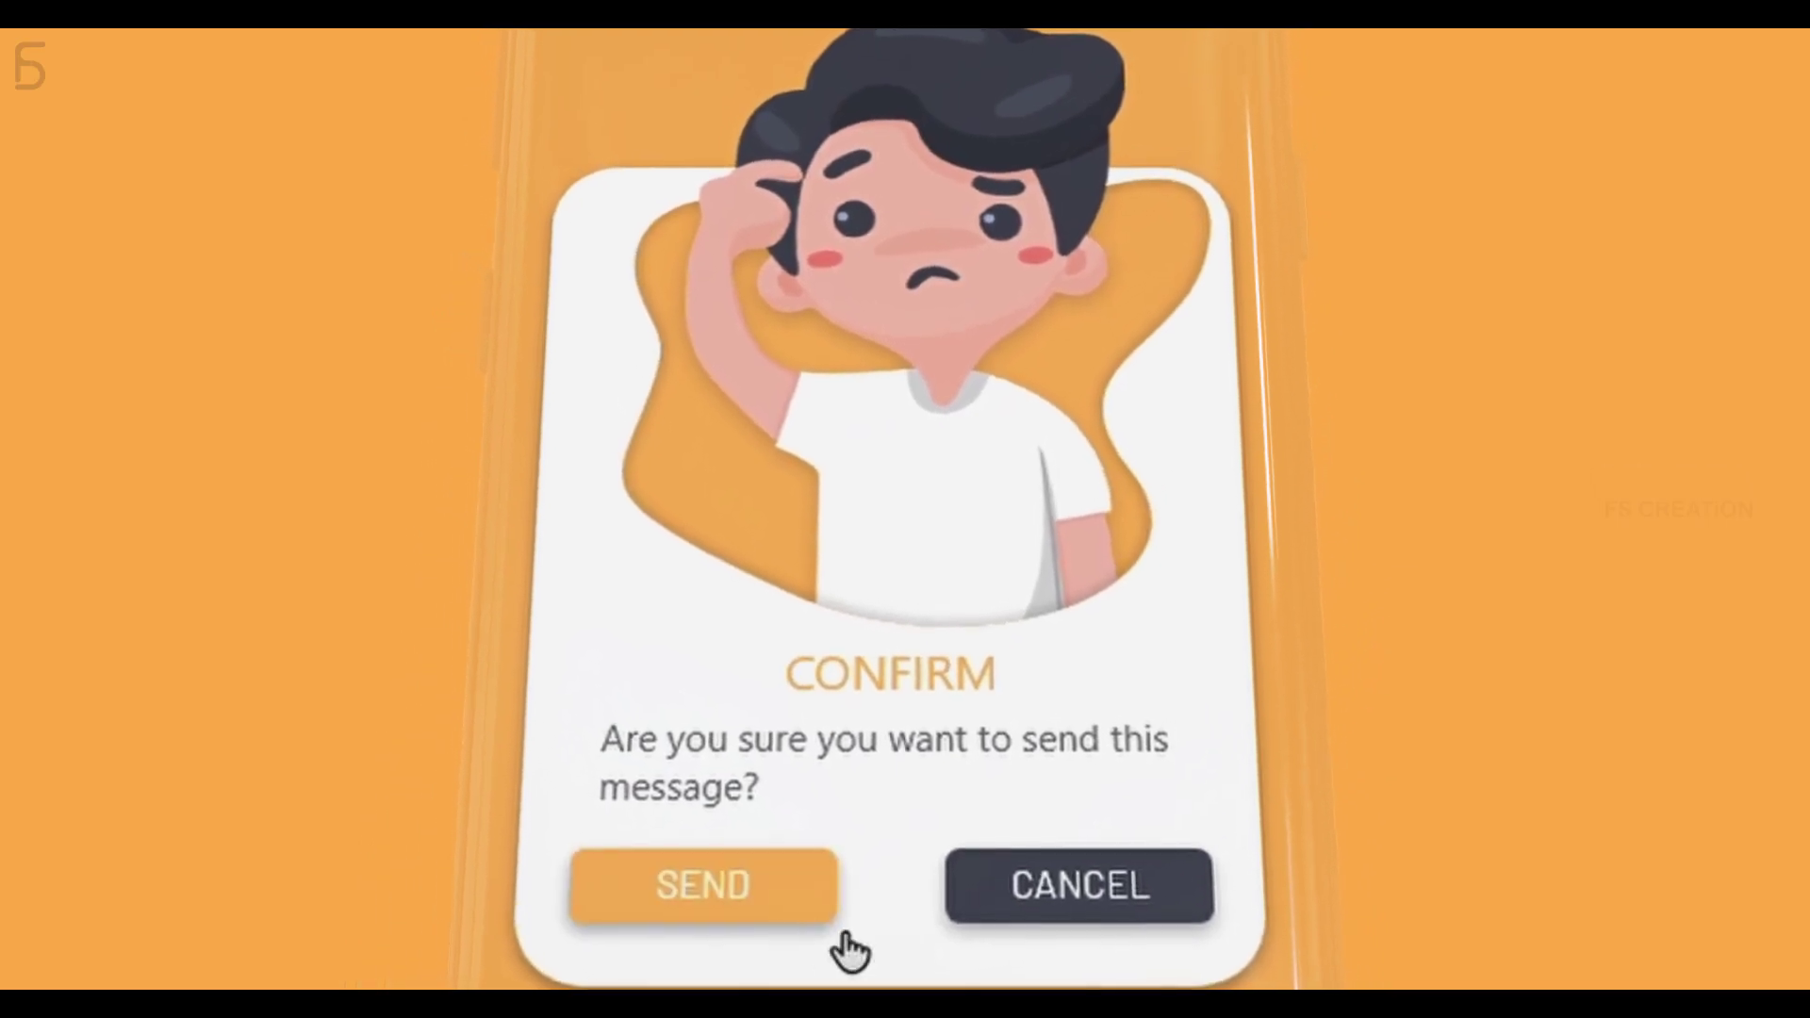